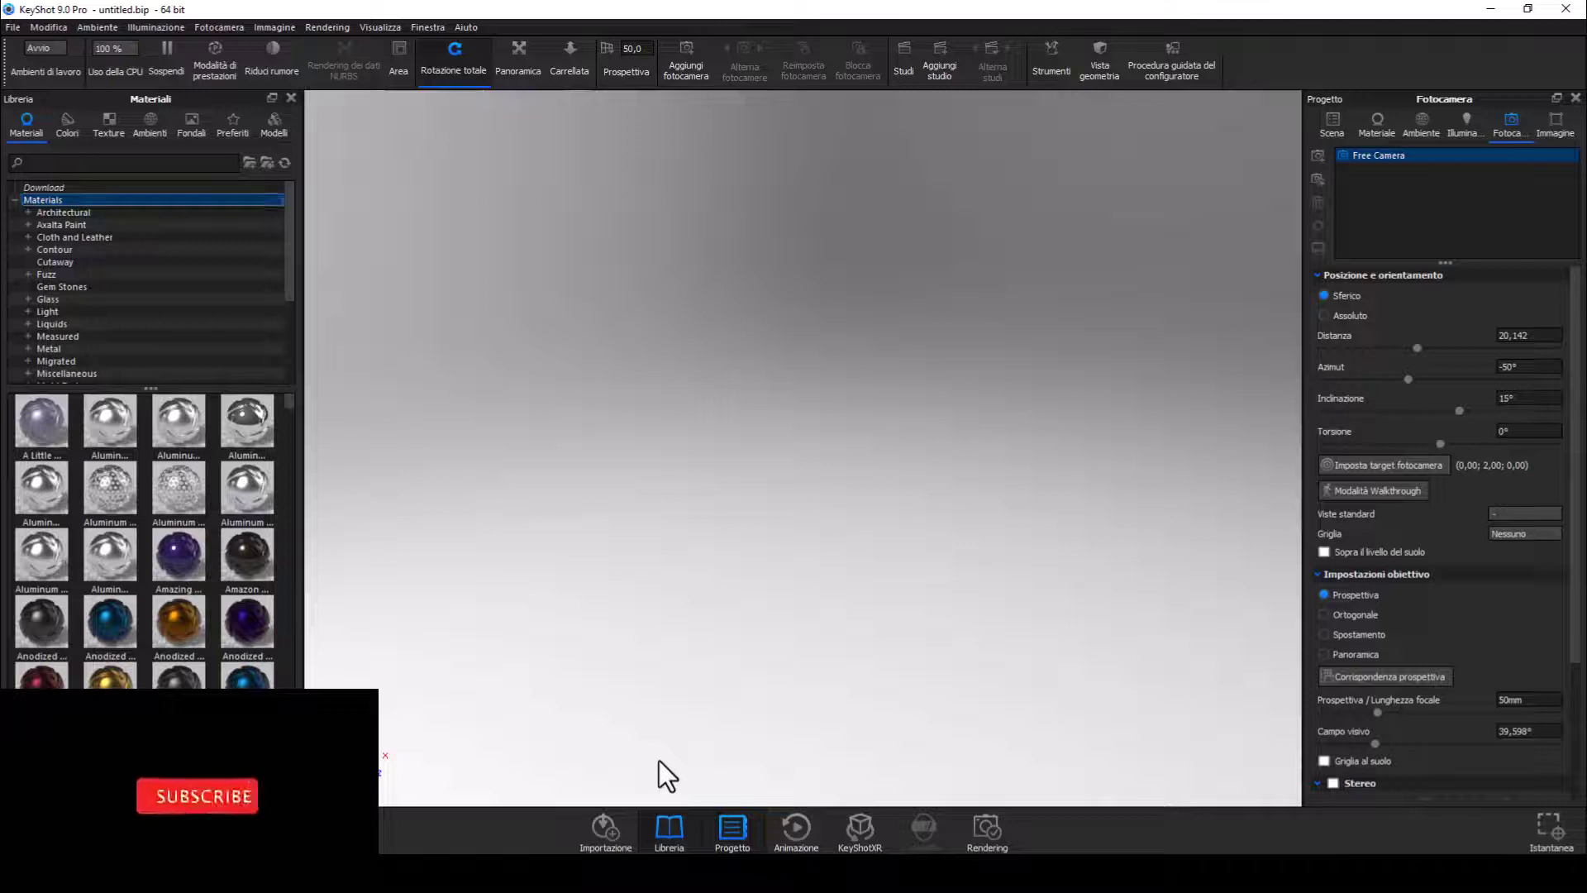
Import Ferrari.obj, keeping its original position and setting Y as the up orientation
click(613, 820)
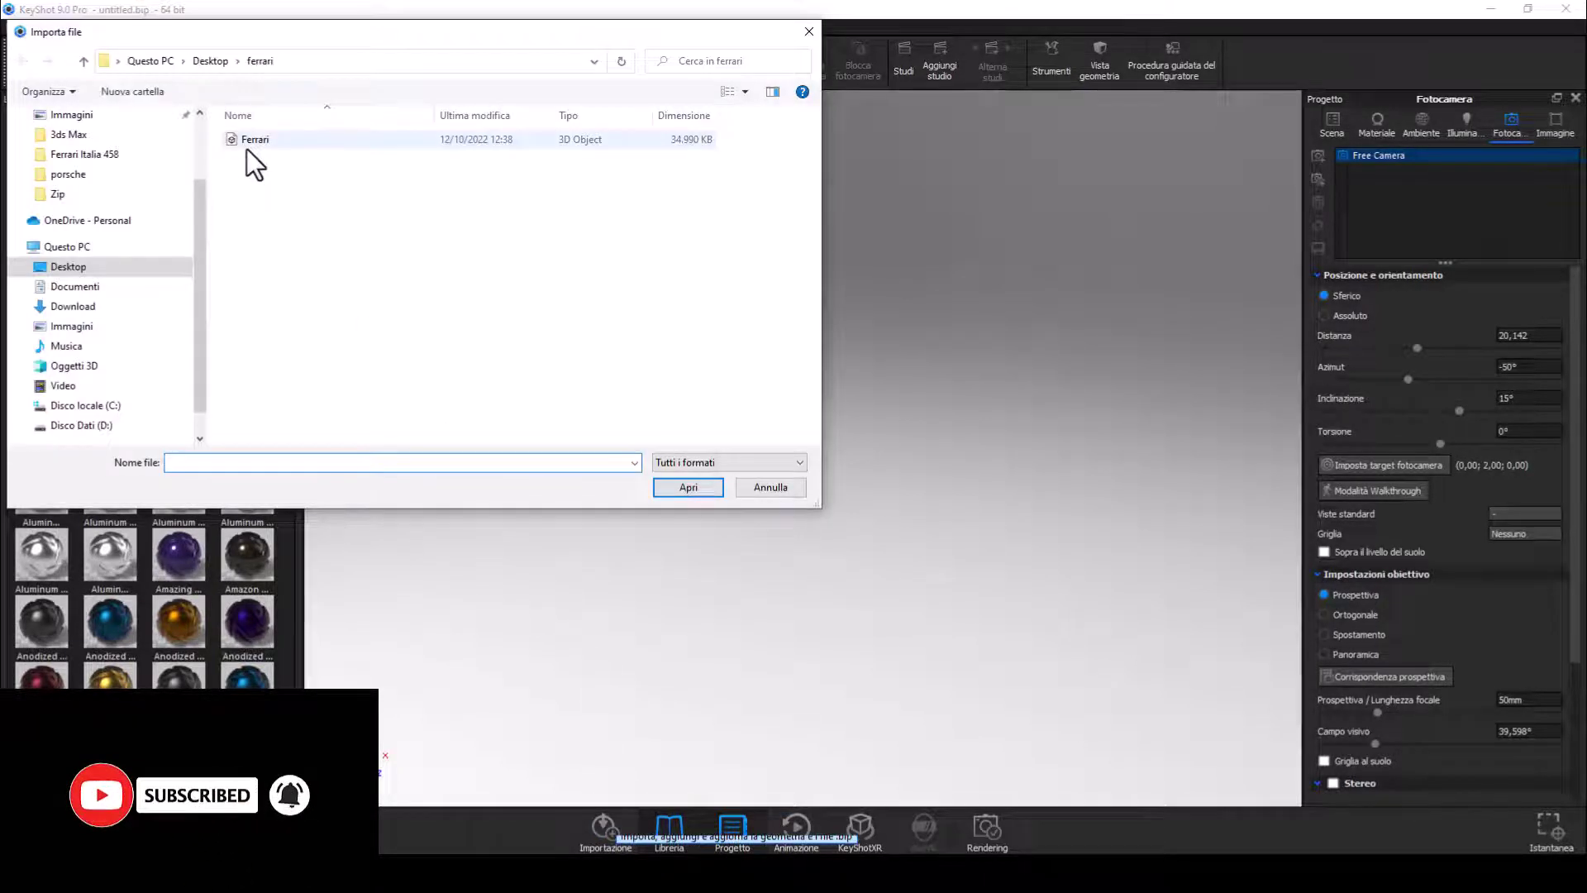
double_click(246, 147)
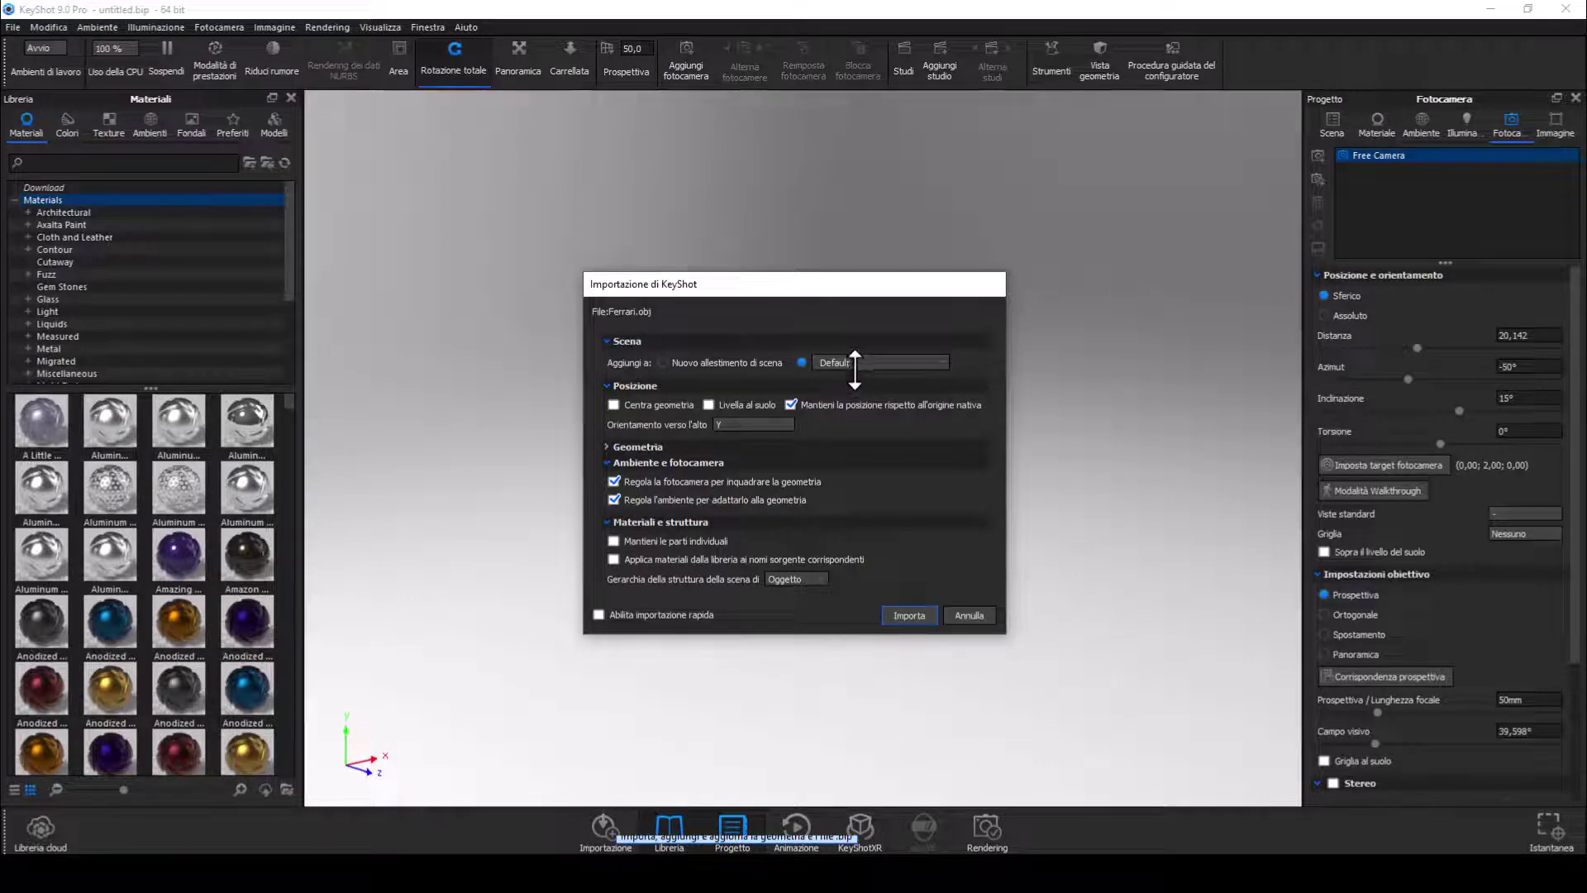
click(790, 405)
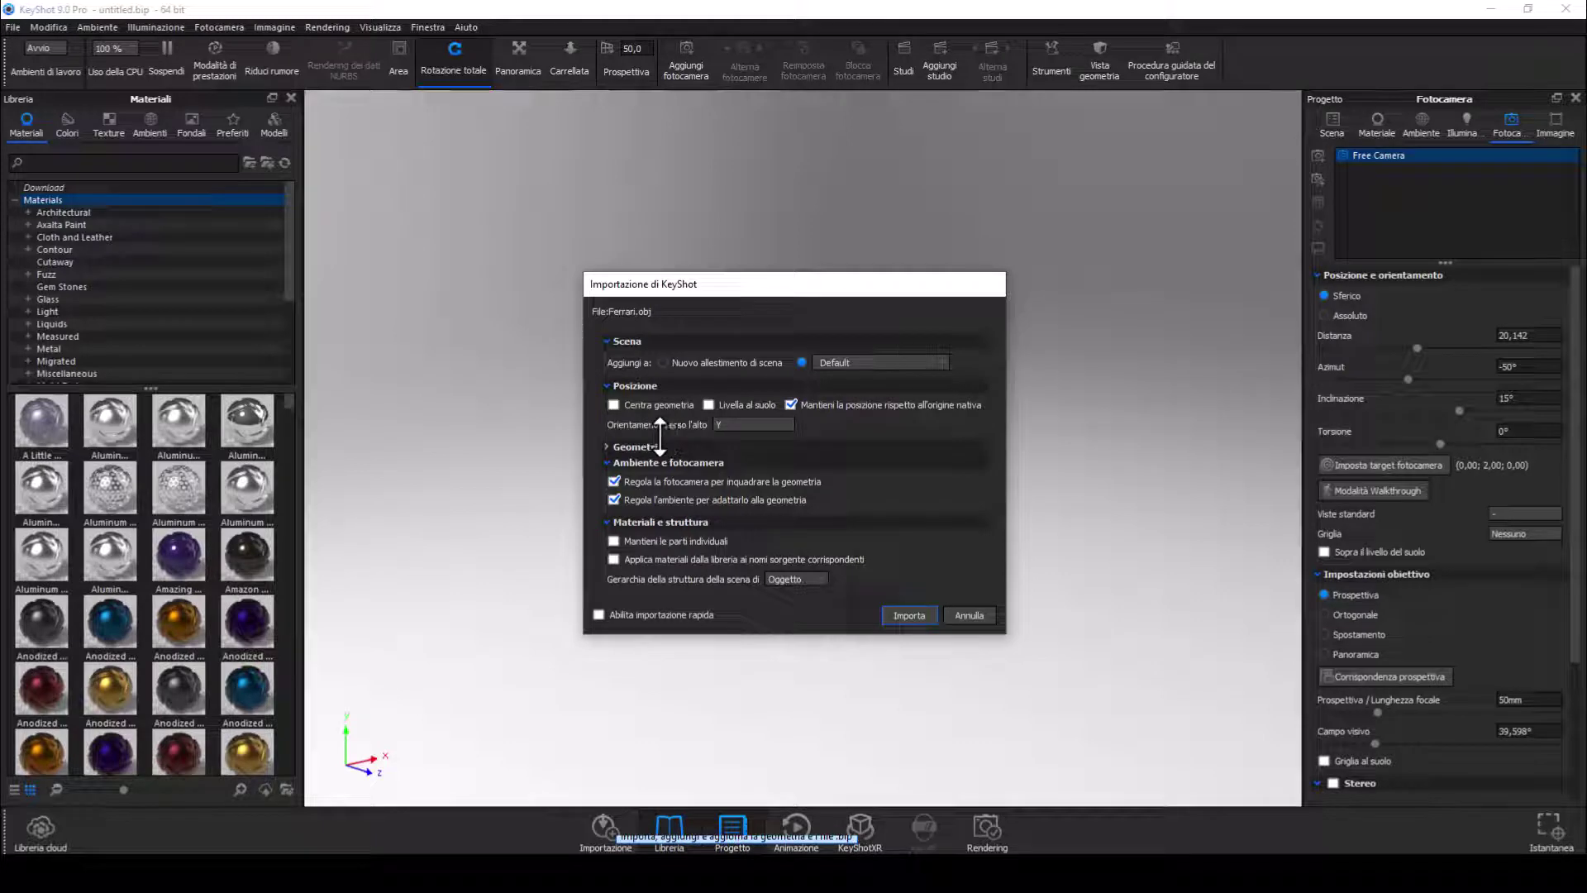
click(748, 425)
click(904, 616)
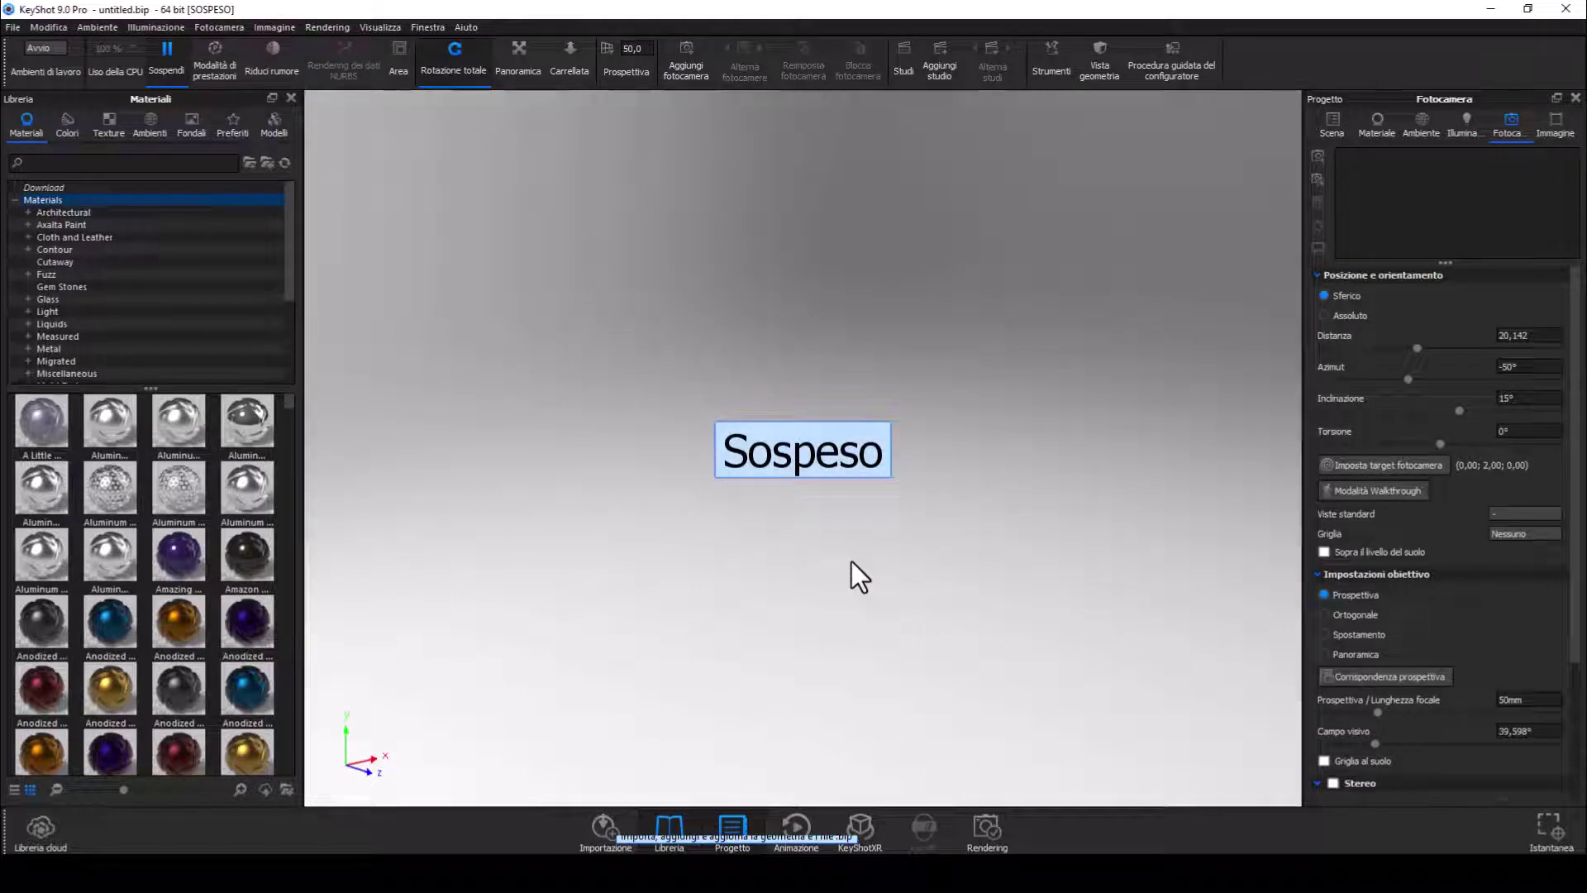
Resume real-time rendering, then orbit and pan to reframe the Ferrari
key(shift+p)
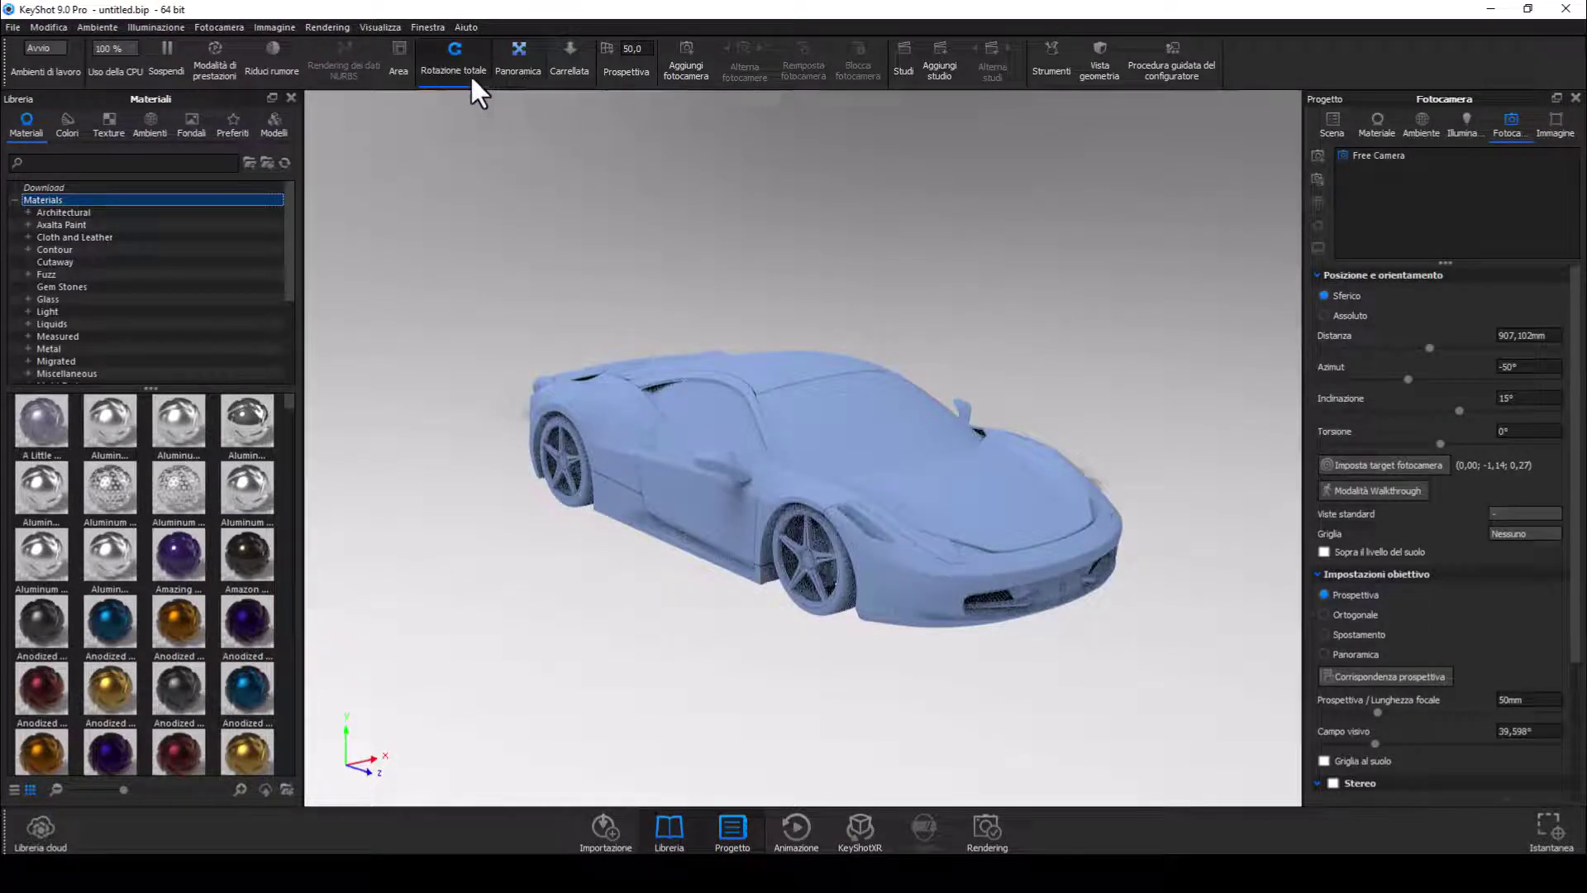
mouse_move(918, 628)
mouse_down()
mouse_move(776, 625)
mouse_move(812, 647)
mouse_move(762, 634)
mouse_move(1004, 623)
mouse_up()
click(501, 58)
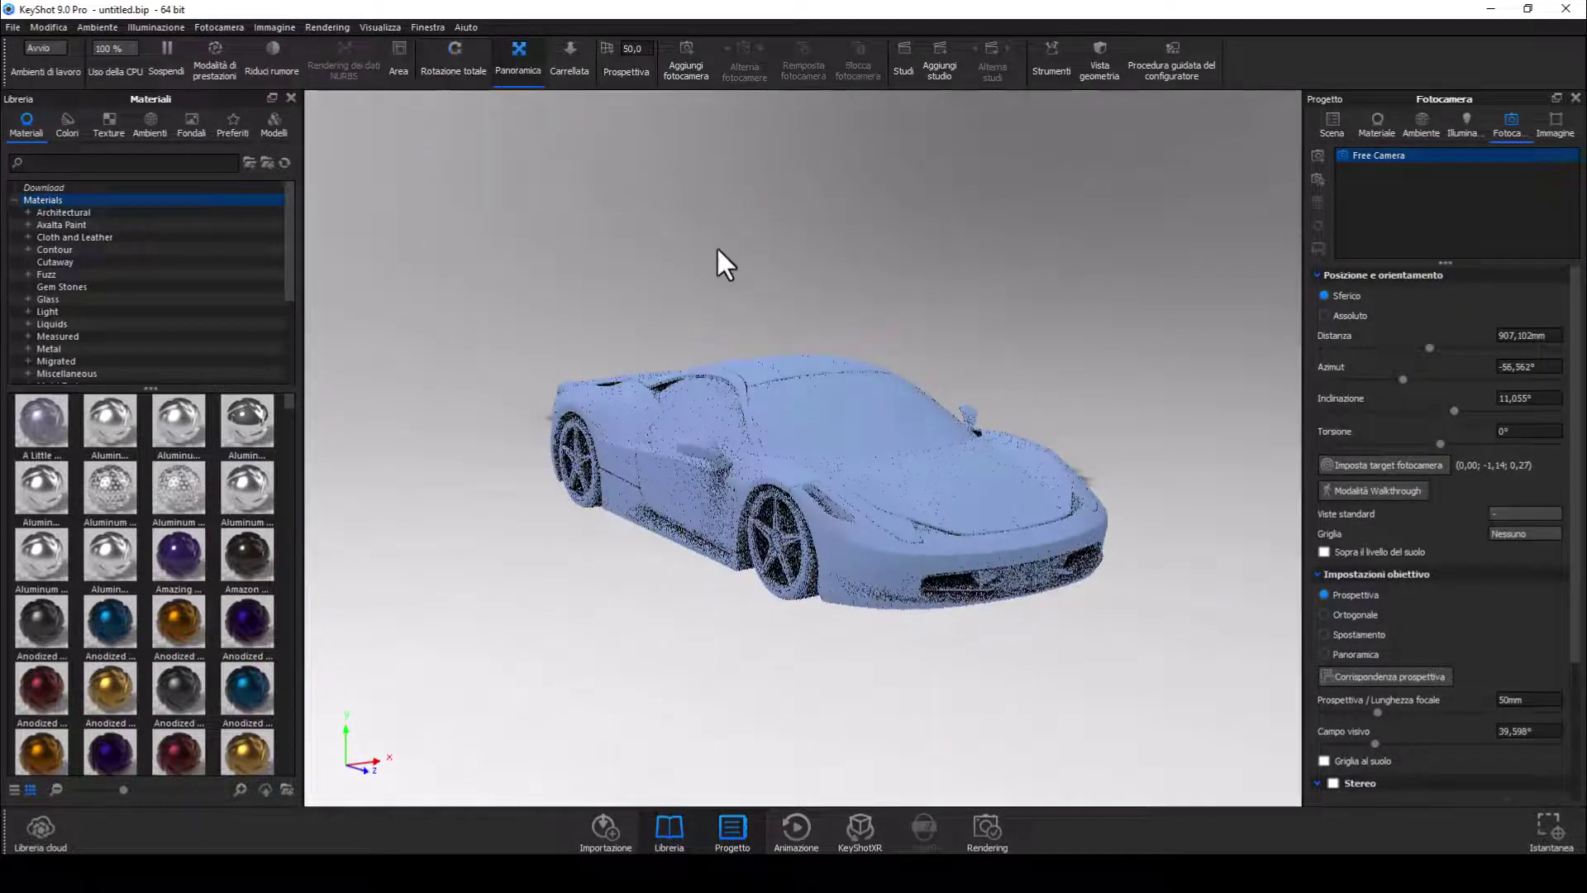
mouse_move(717, 246)
mouse_down()
mouse_move(667, 290)
mouse_move(589, 304)
mouse_move(655, 308)
mouse_up()
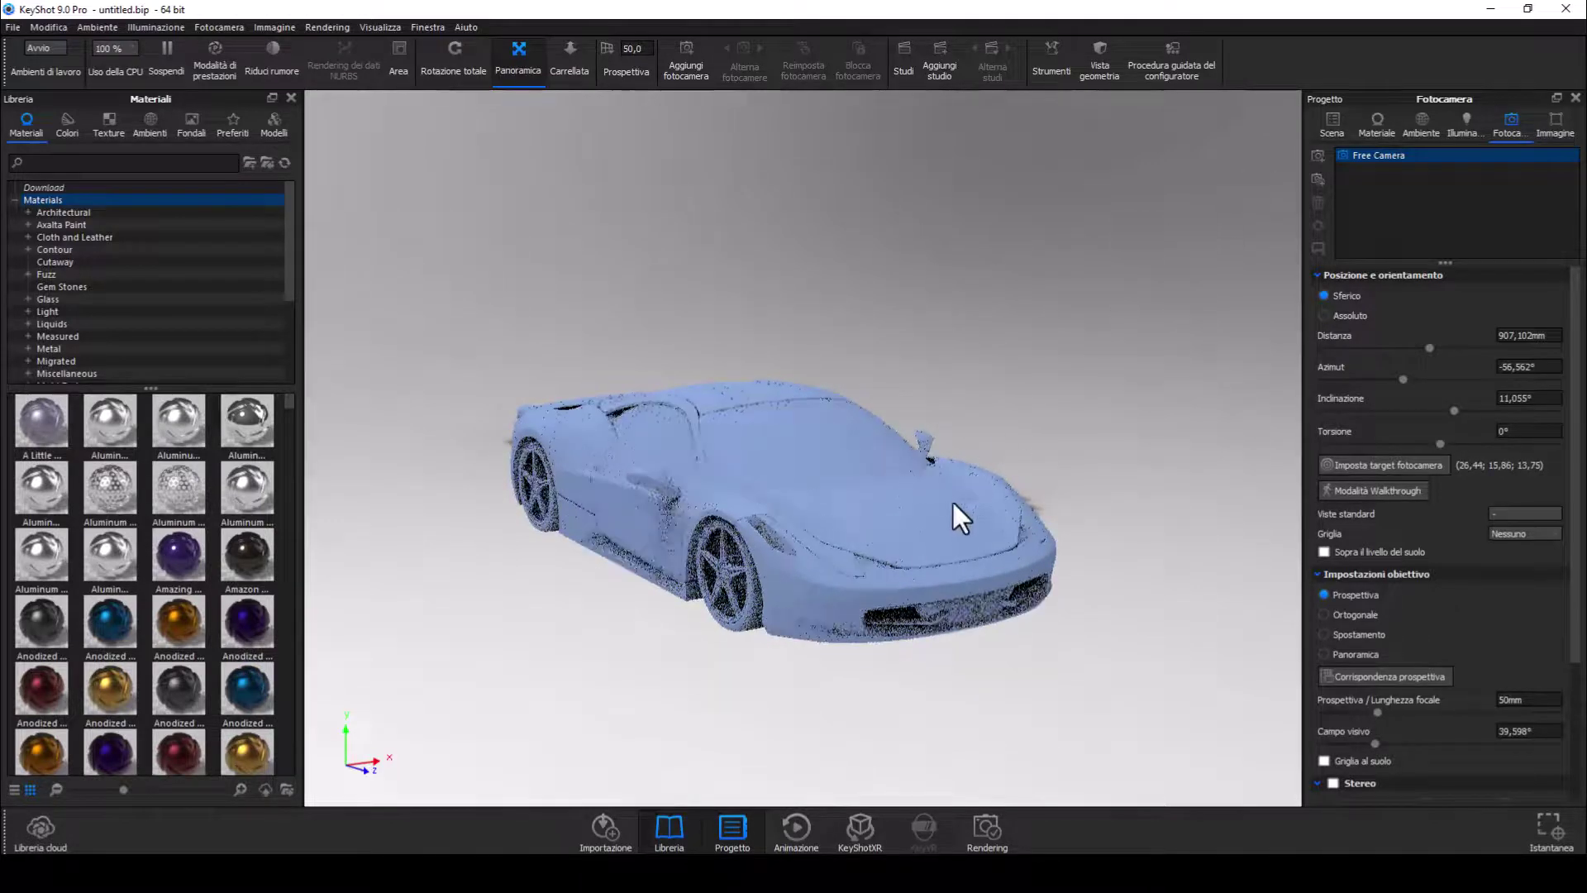
Inspect the hood, windshield and body parts in the Scene tree, then show the Axalta Paint materials
click(1333, 126)
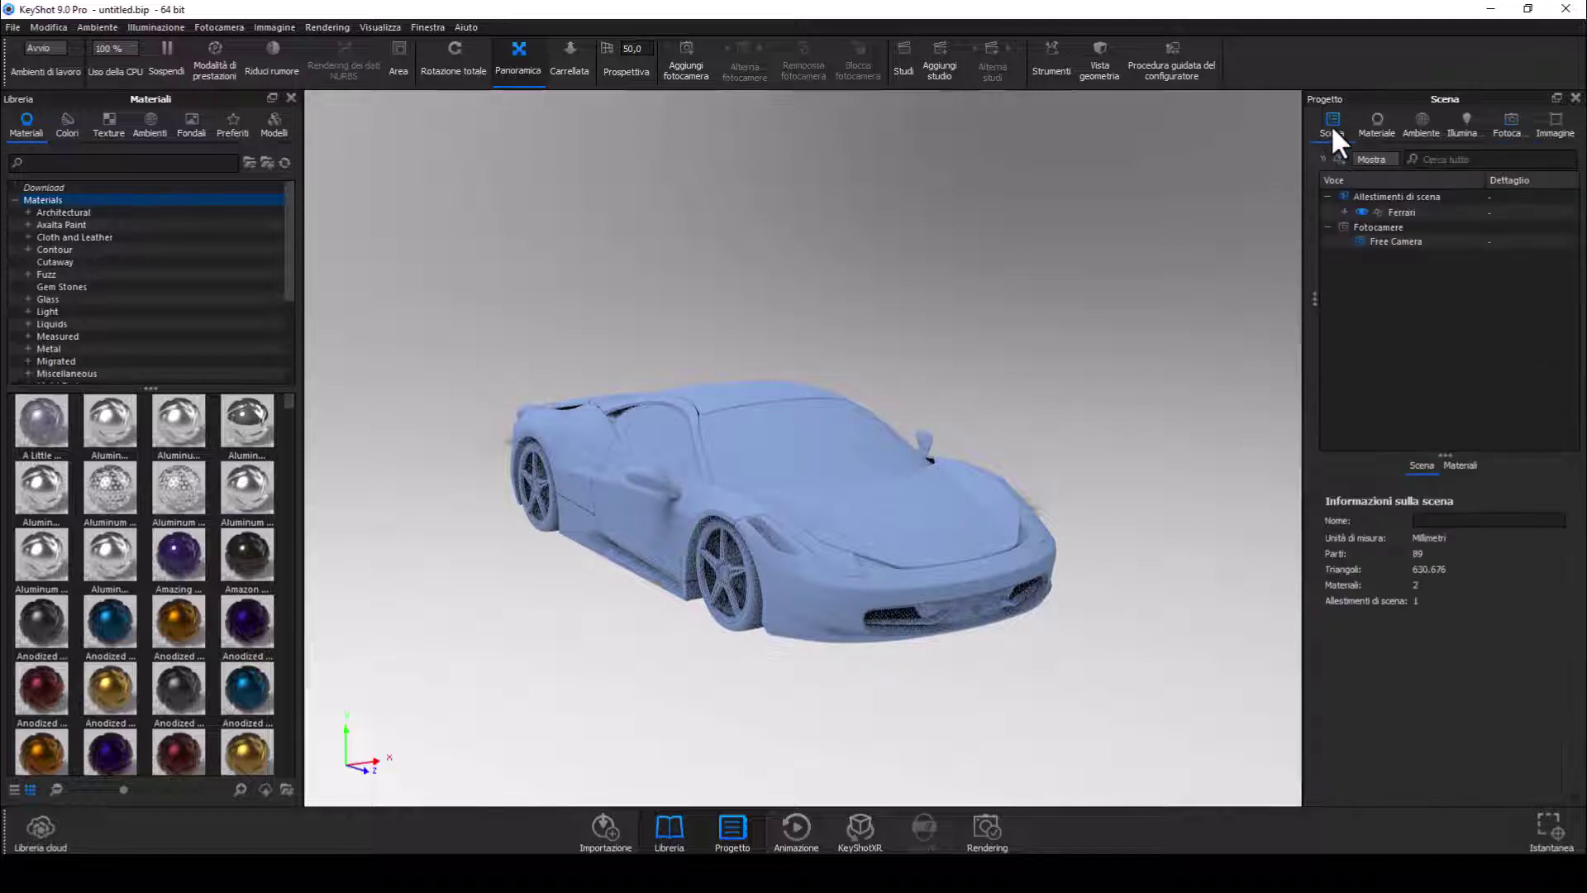
click(952, 500)
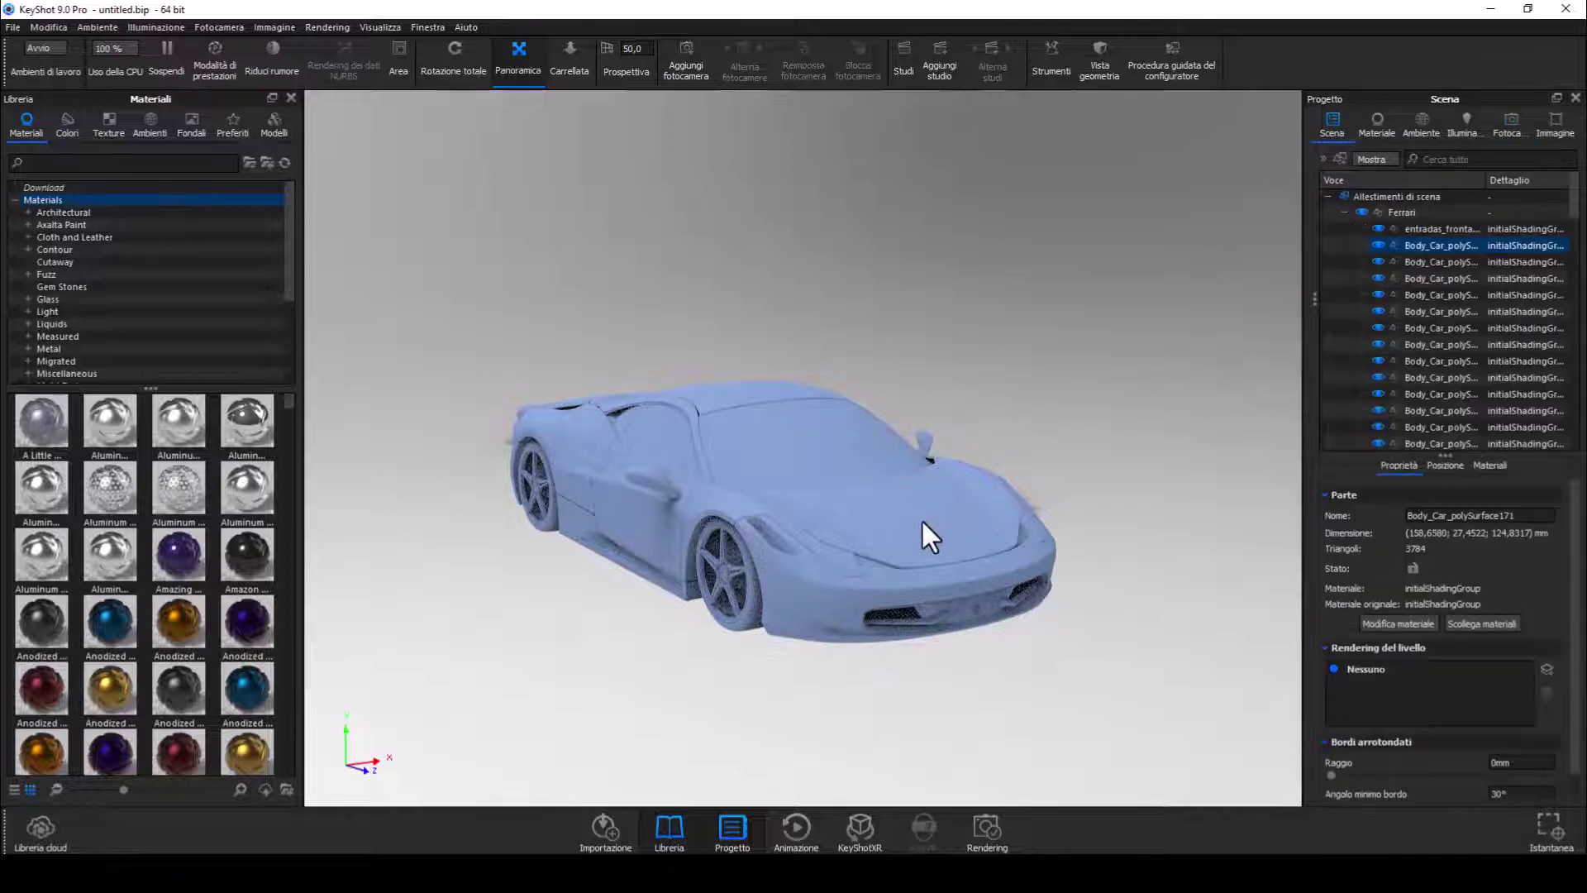
click(818, 439)
click(702, 382)
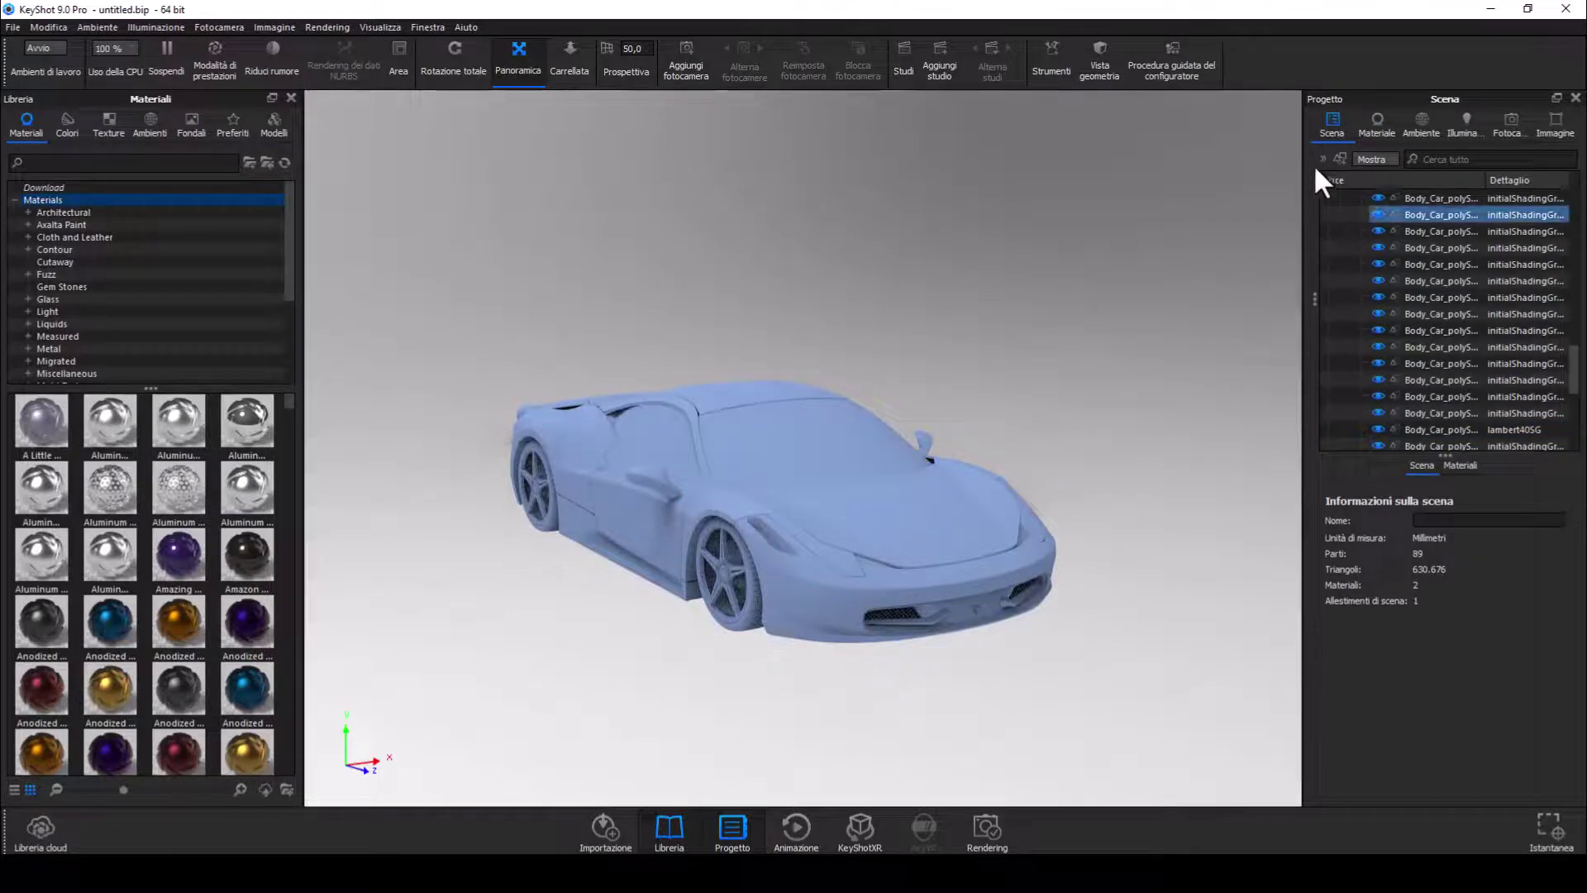
click(1374, 126)
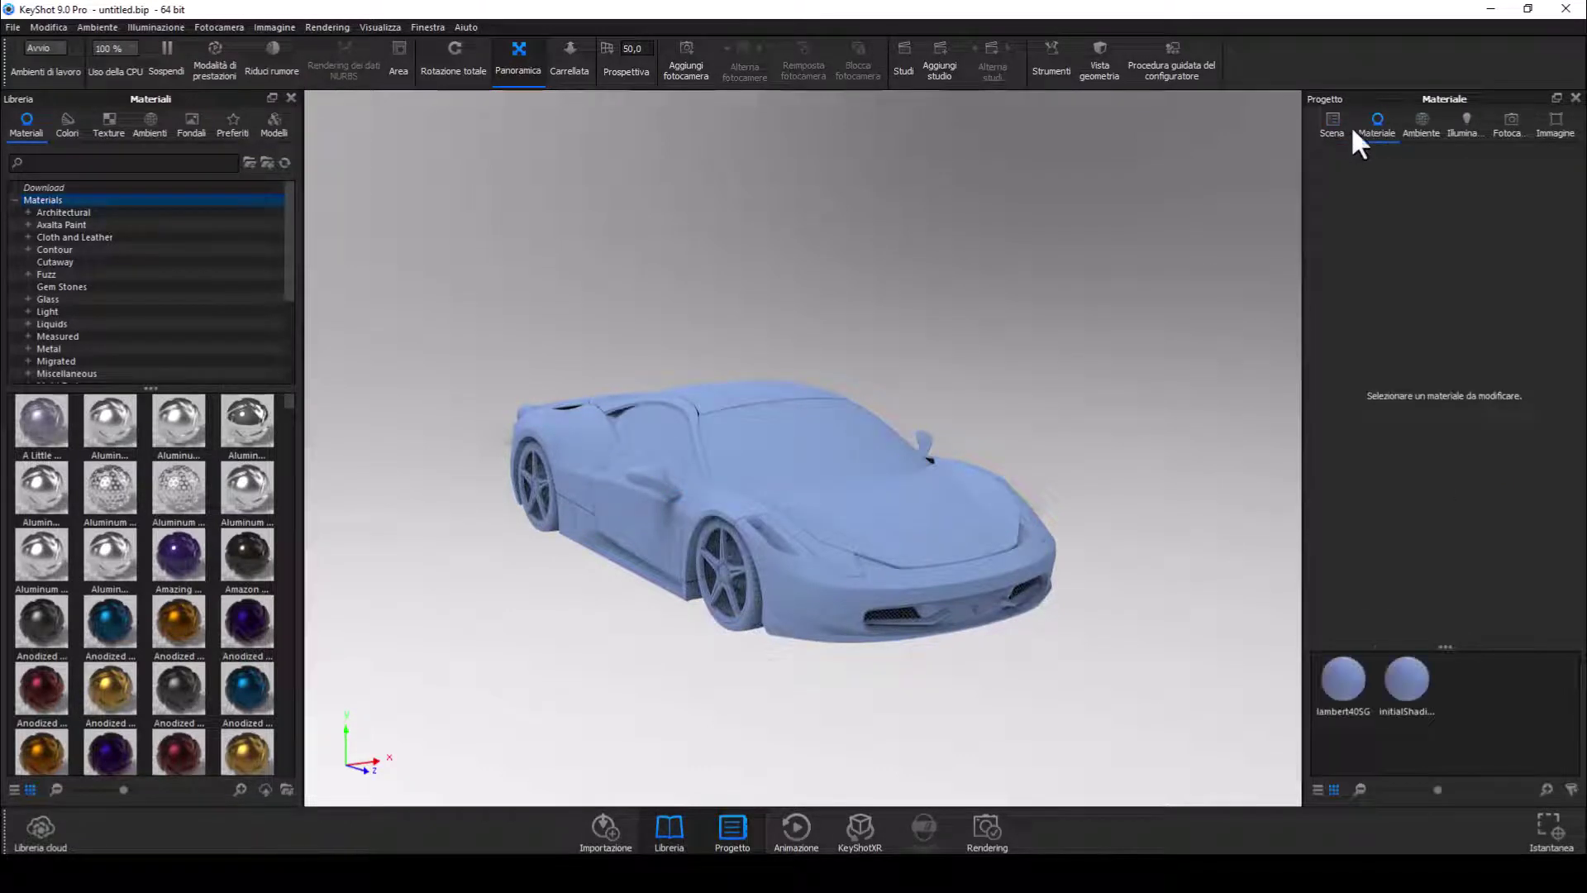
click(1329, 126)
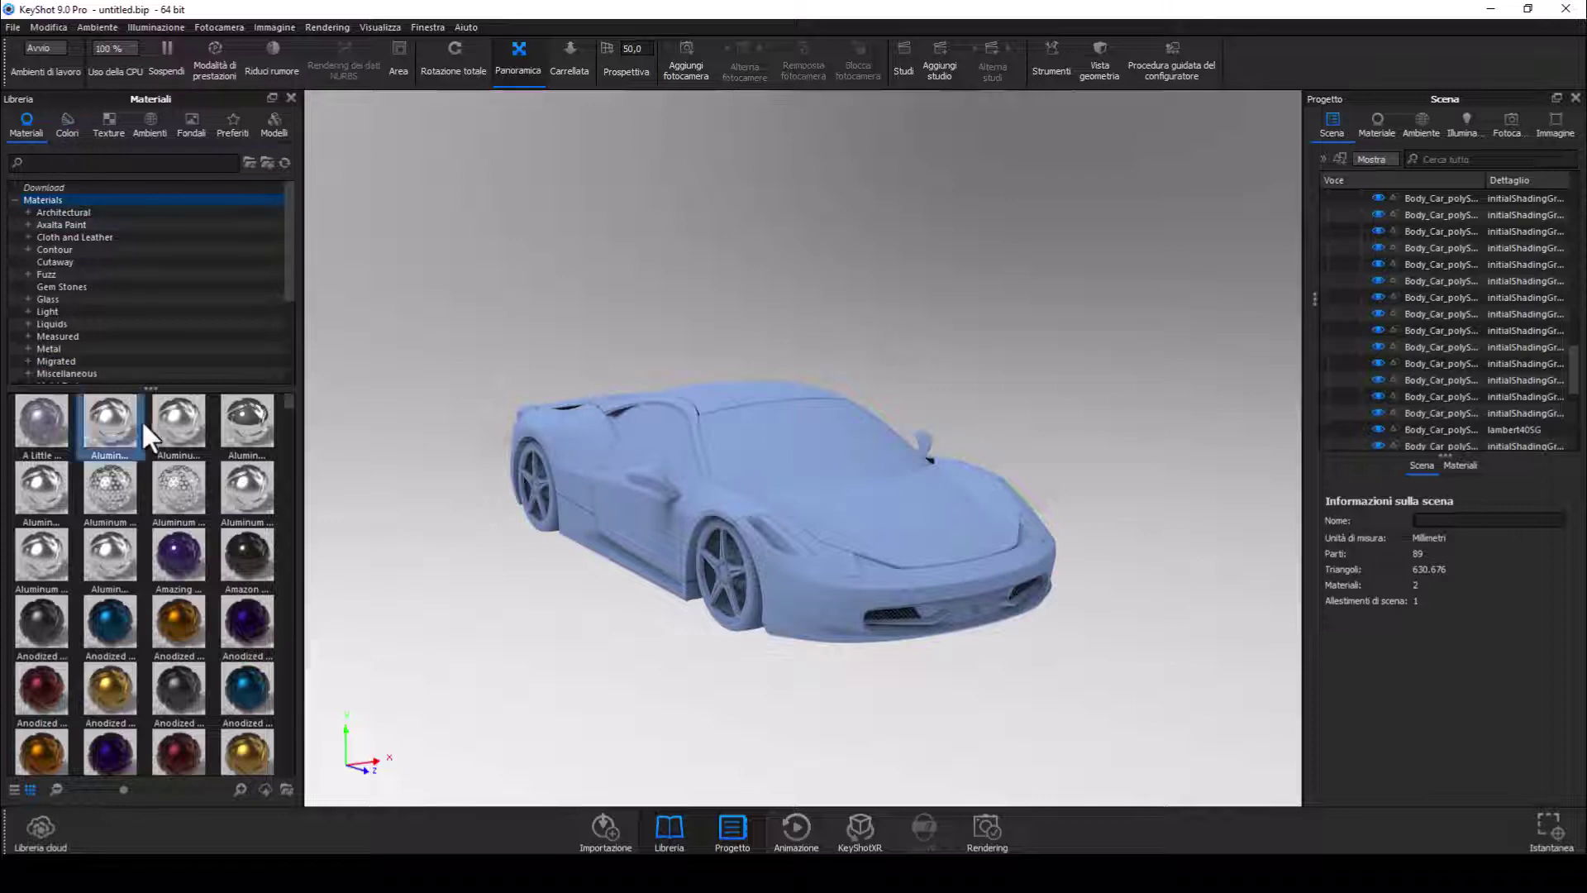
click(1432, 198)
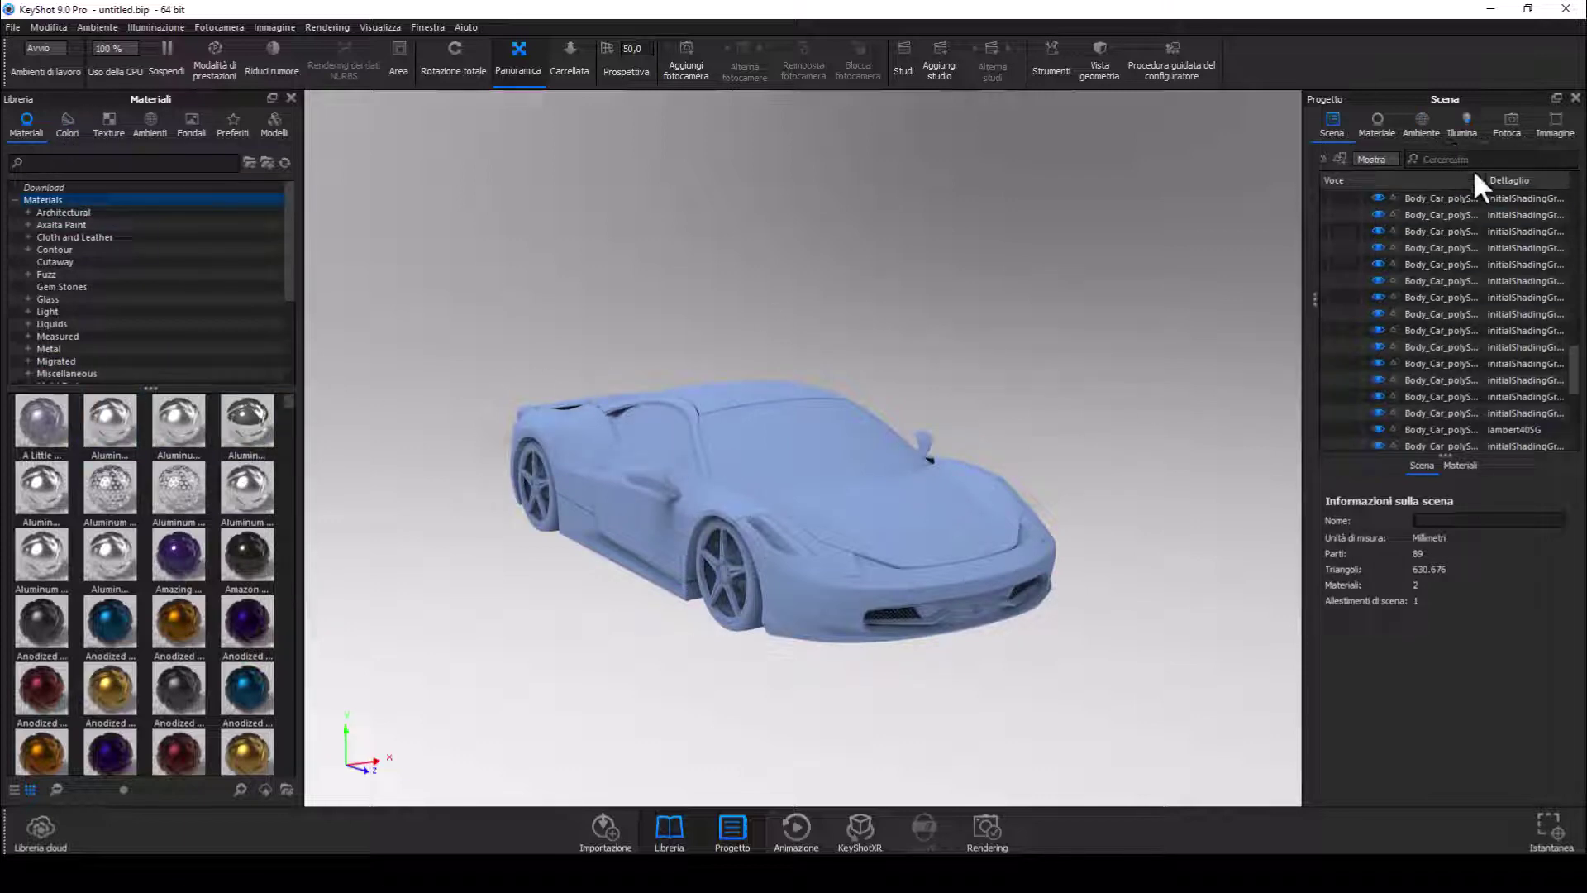
click(1326, 415)
click(63, 220)
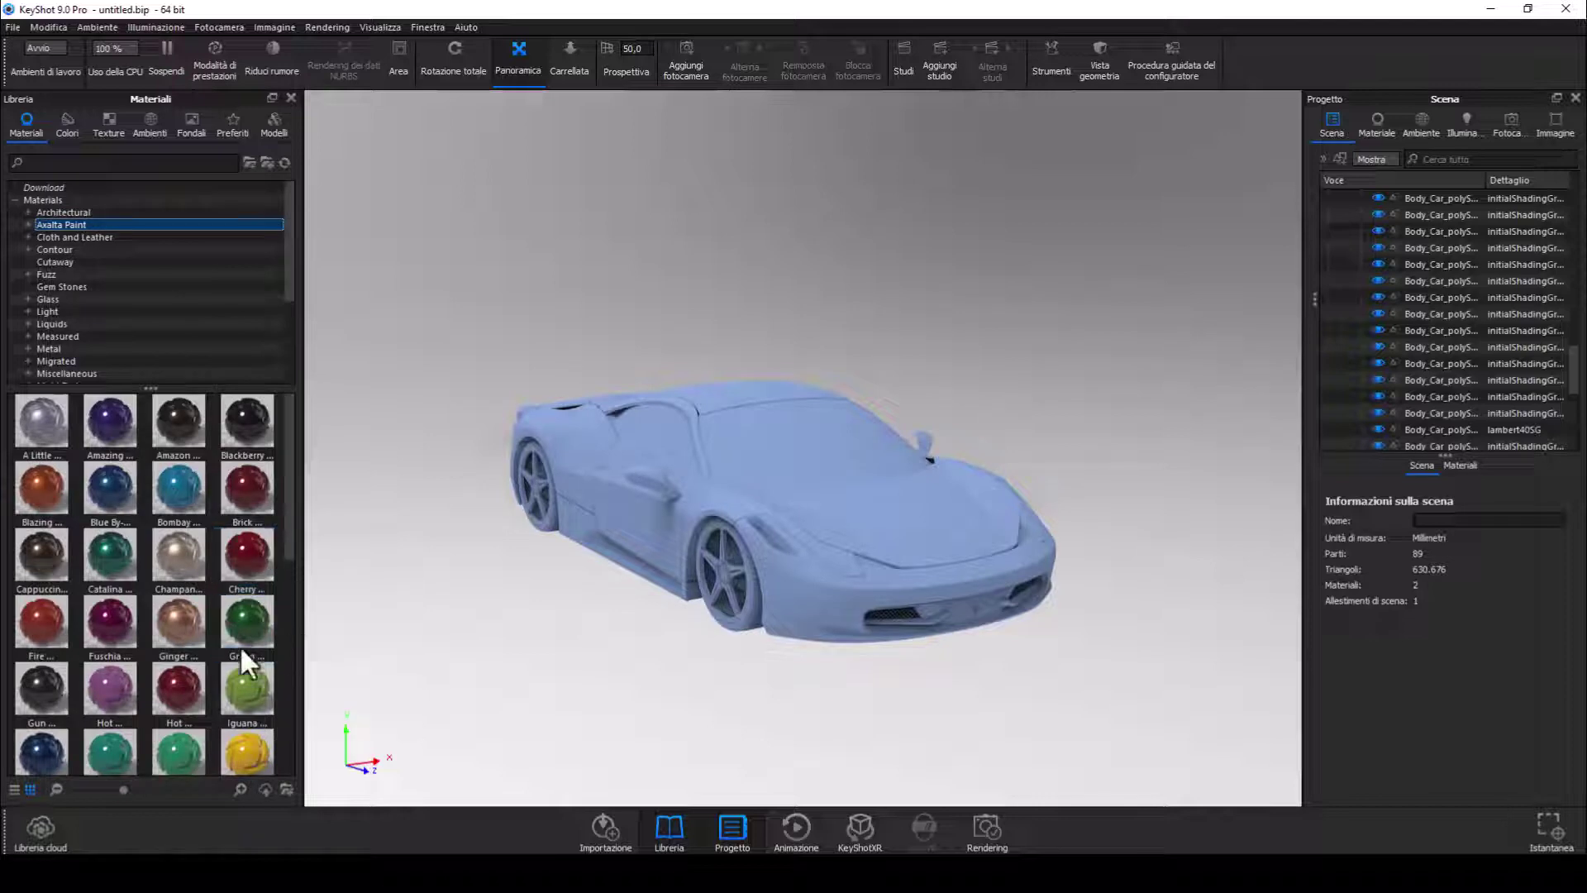
Apply the red Cherry Bomb Axalta paint to the Ferrari's body
mouse_move(245, 553)
drag(240, 547, 646, 528)
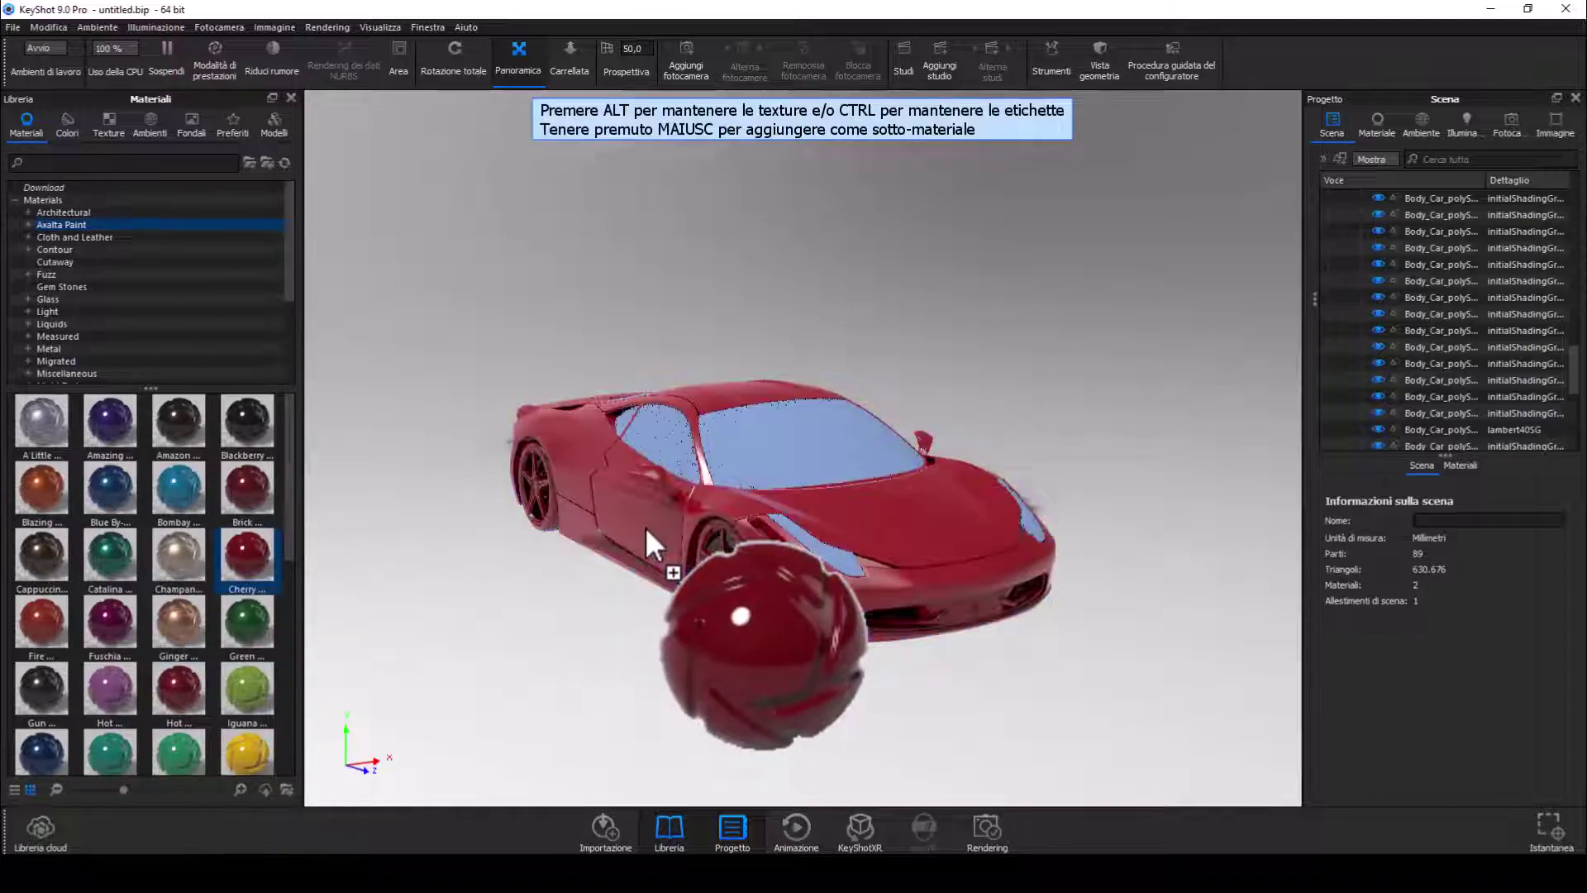
drag(646, 528, 646, 528)
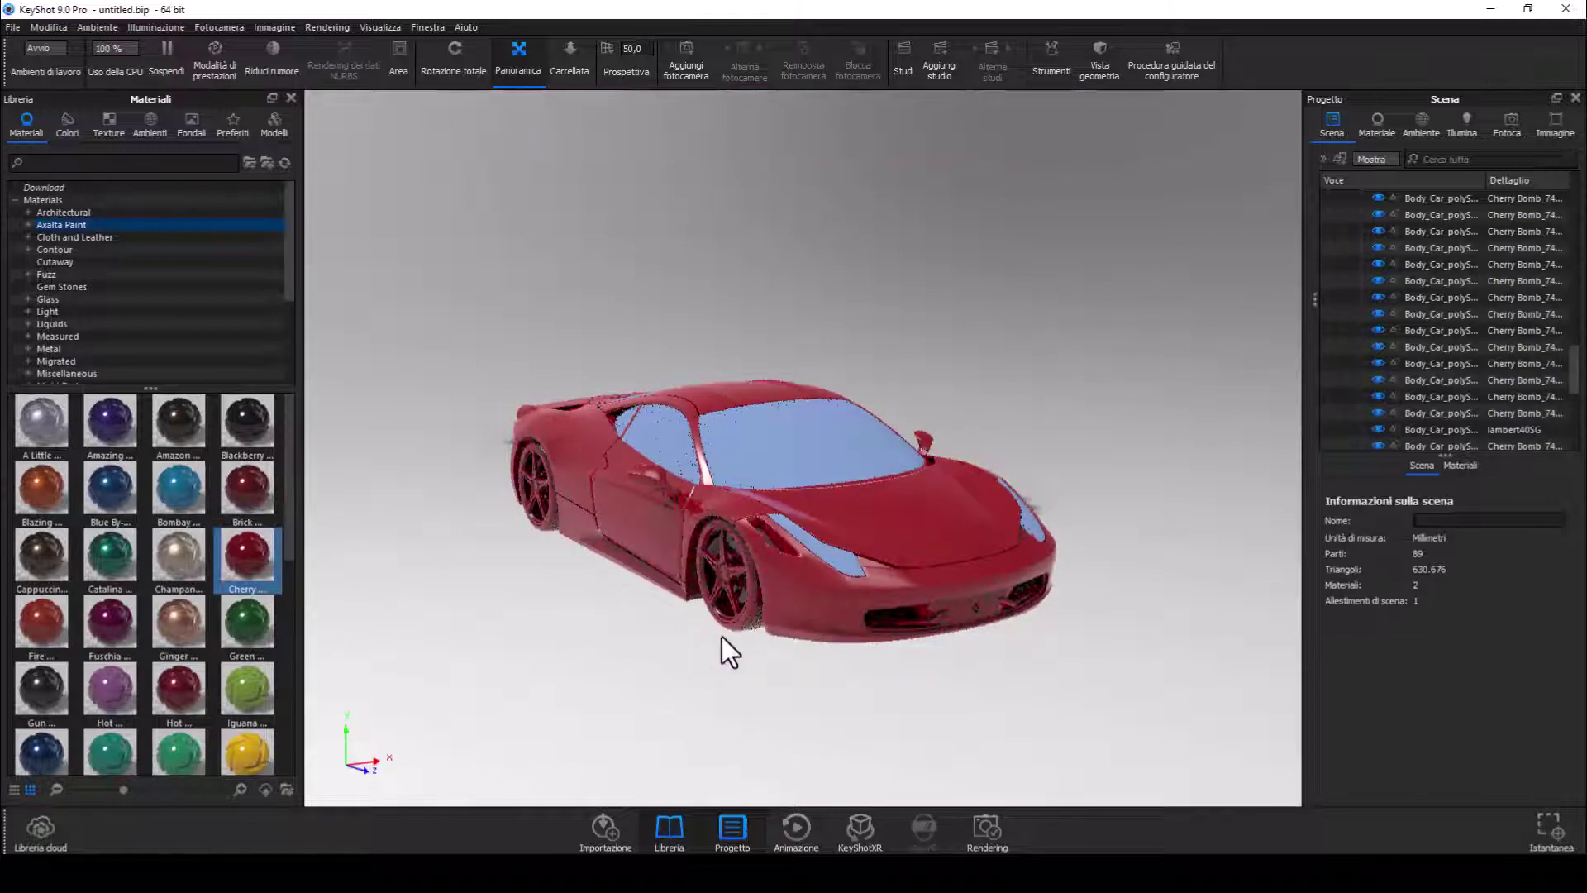
scroll(721, 638, up, 2)
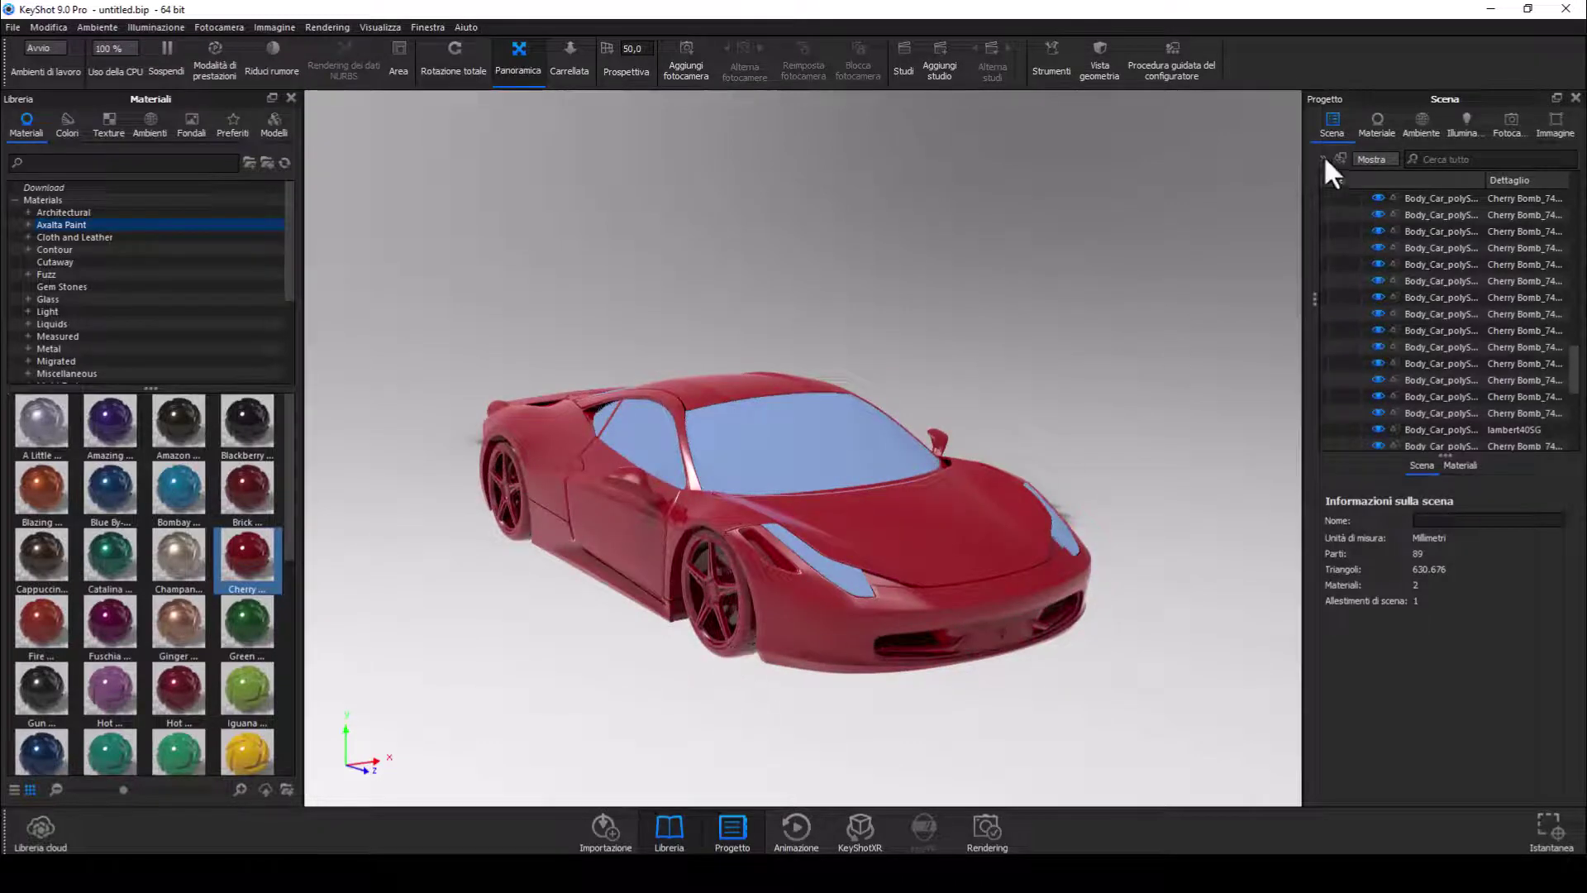
Unlink the materials of both wheel parts, including polySurface539_wheels, from the body paint
click(739, 648)
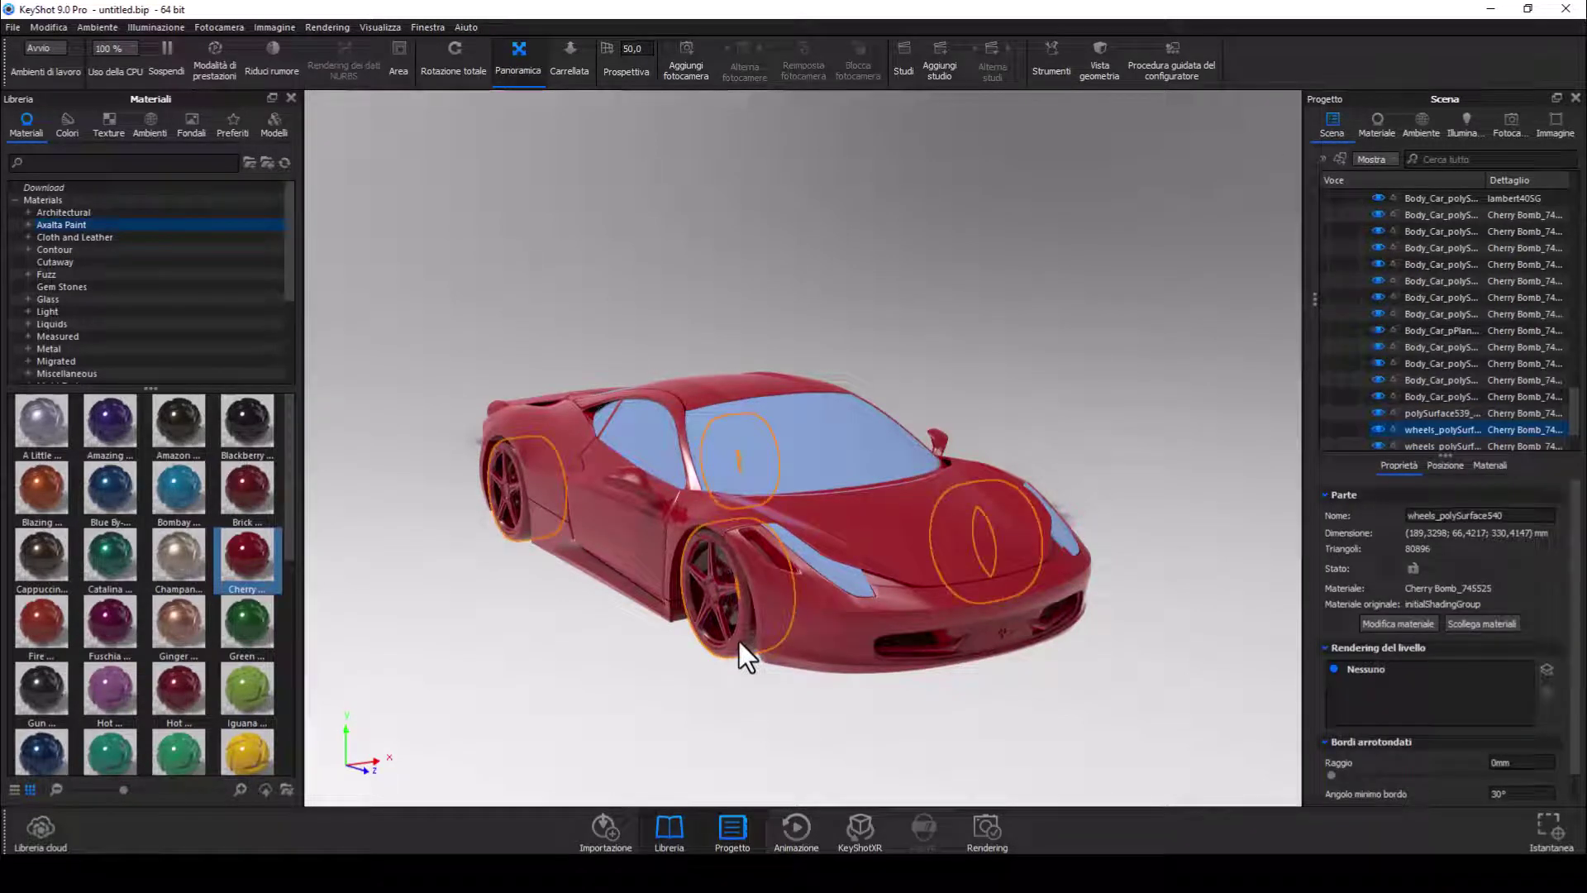
right_click(739, 641)
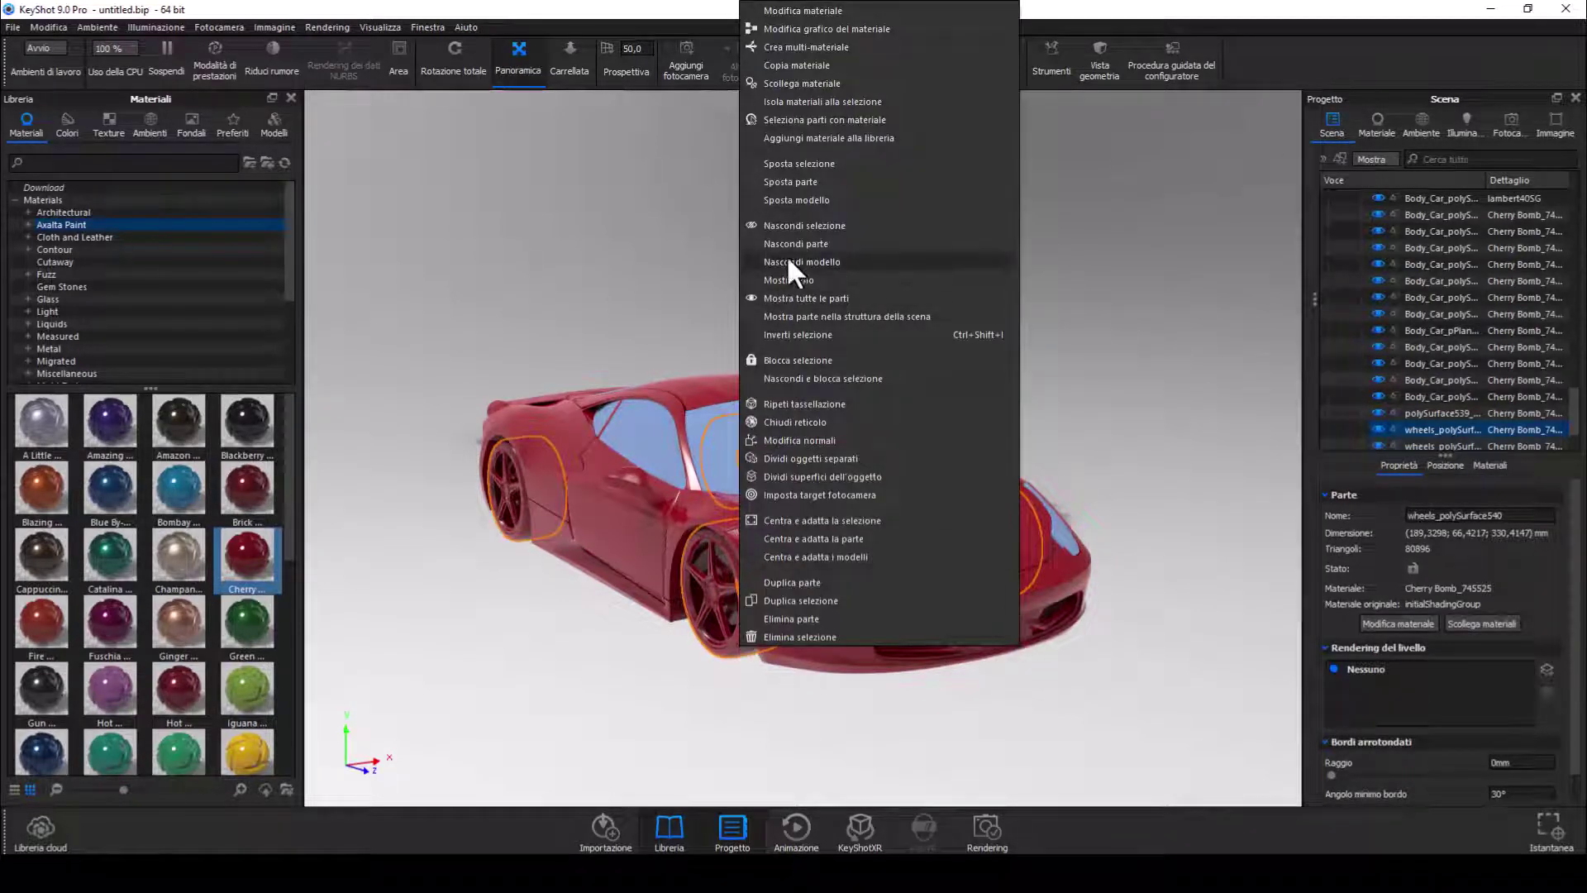
click(790, 82)
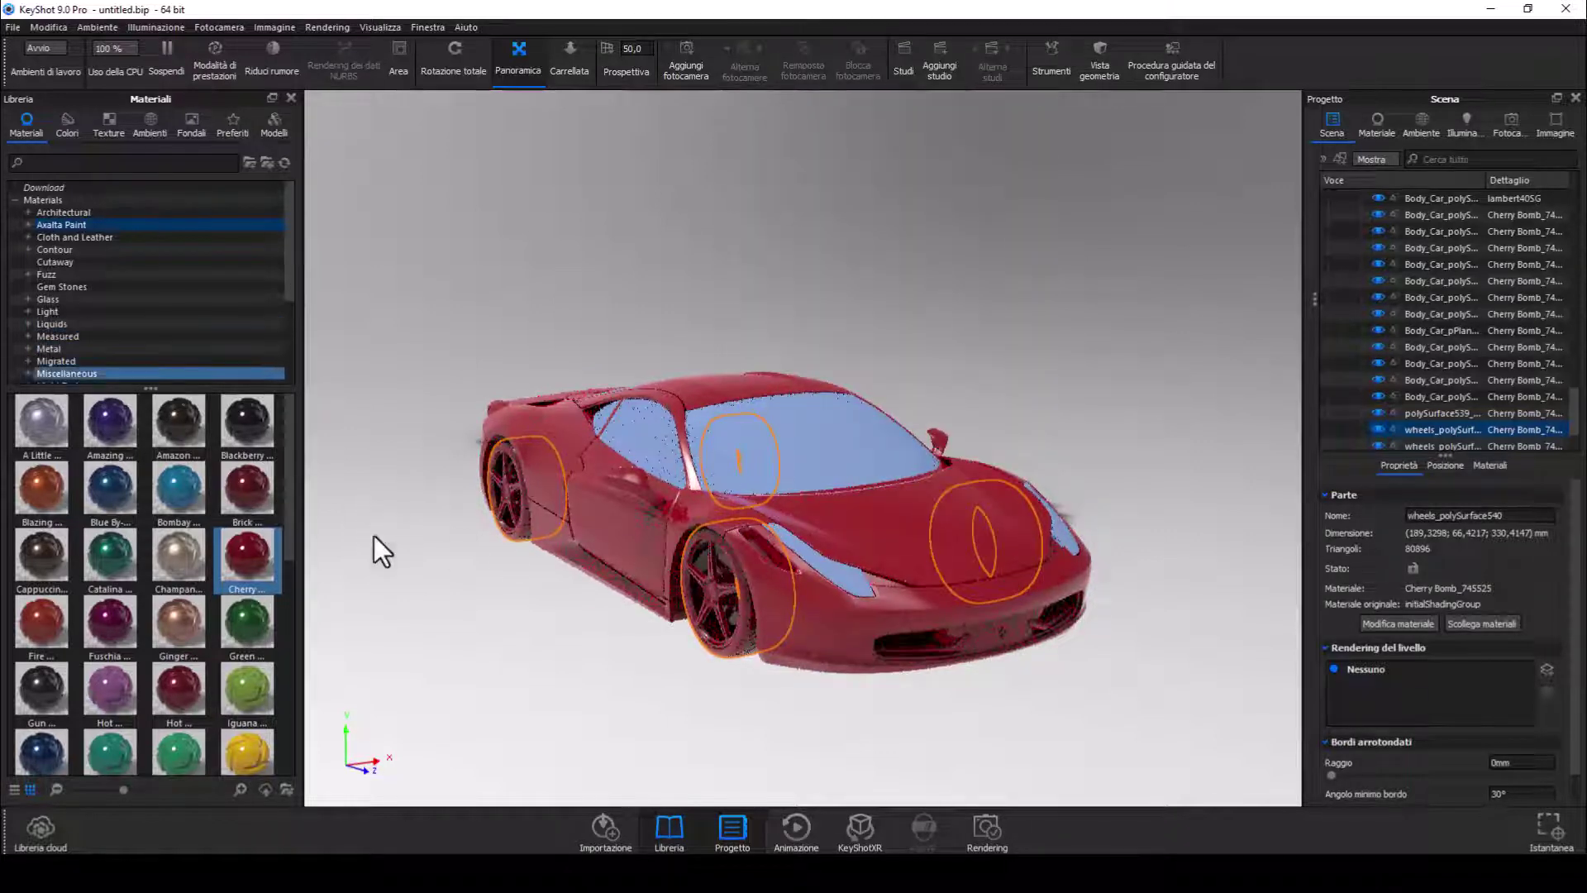
click(711, 605)
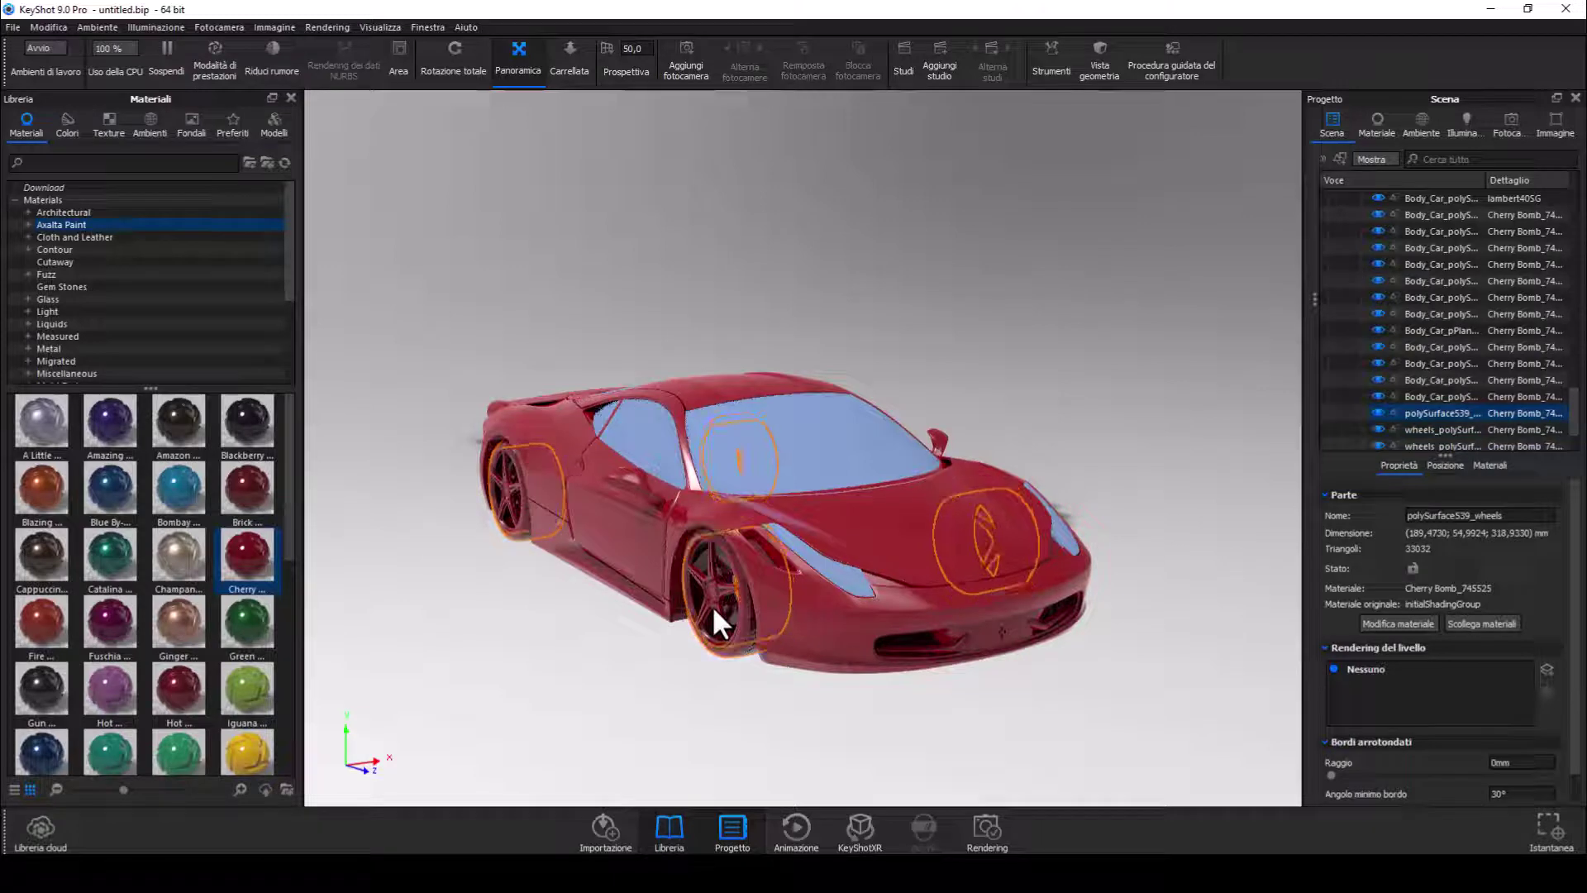
right_click(711, 605)
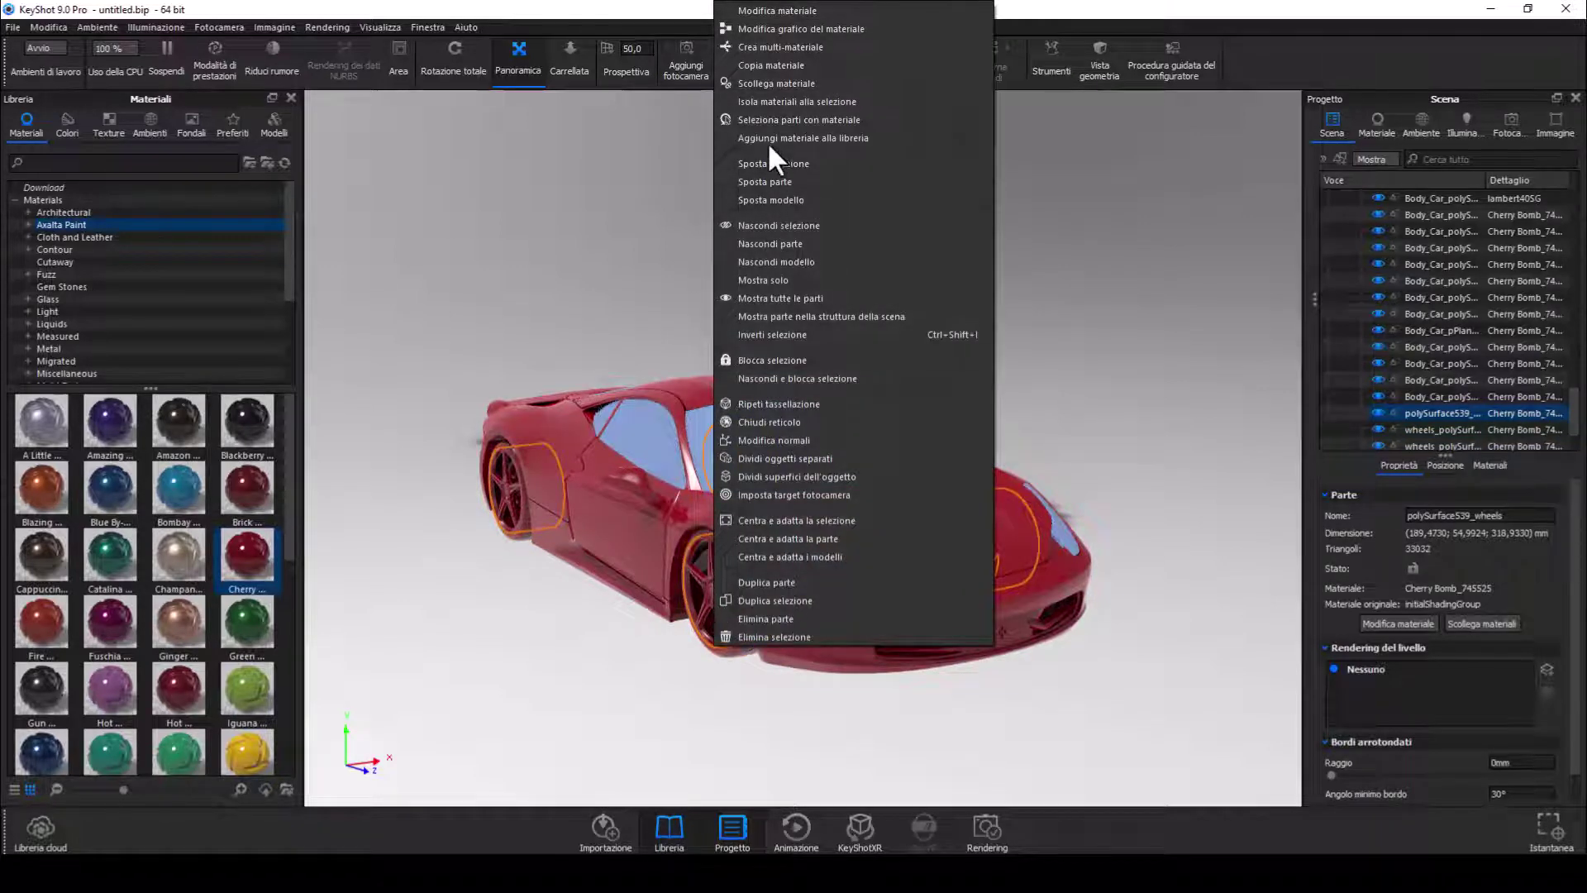
click(761, 83)
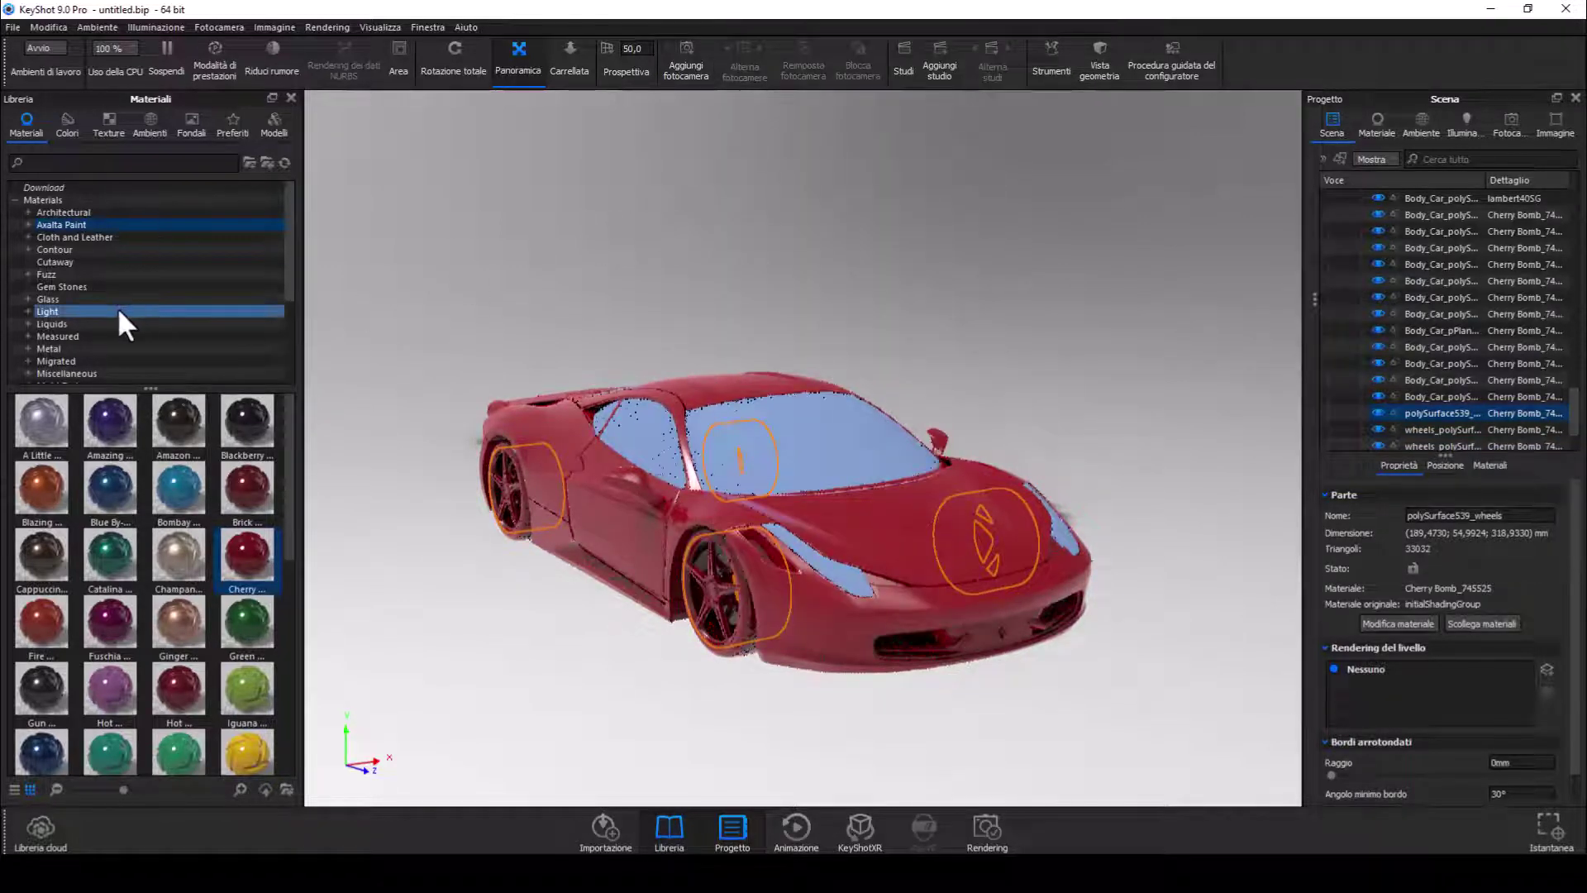
Apply a dark Vizoo material from the Measured library to the tires
click(68, 336)
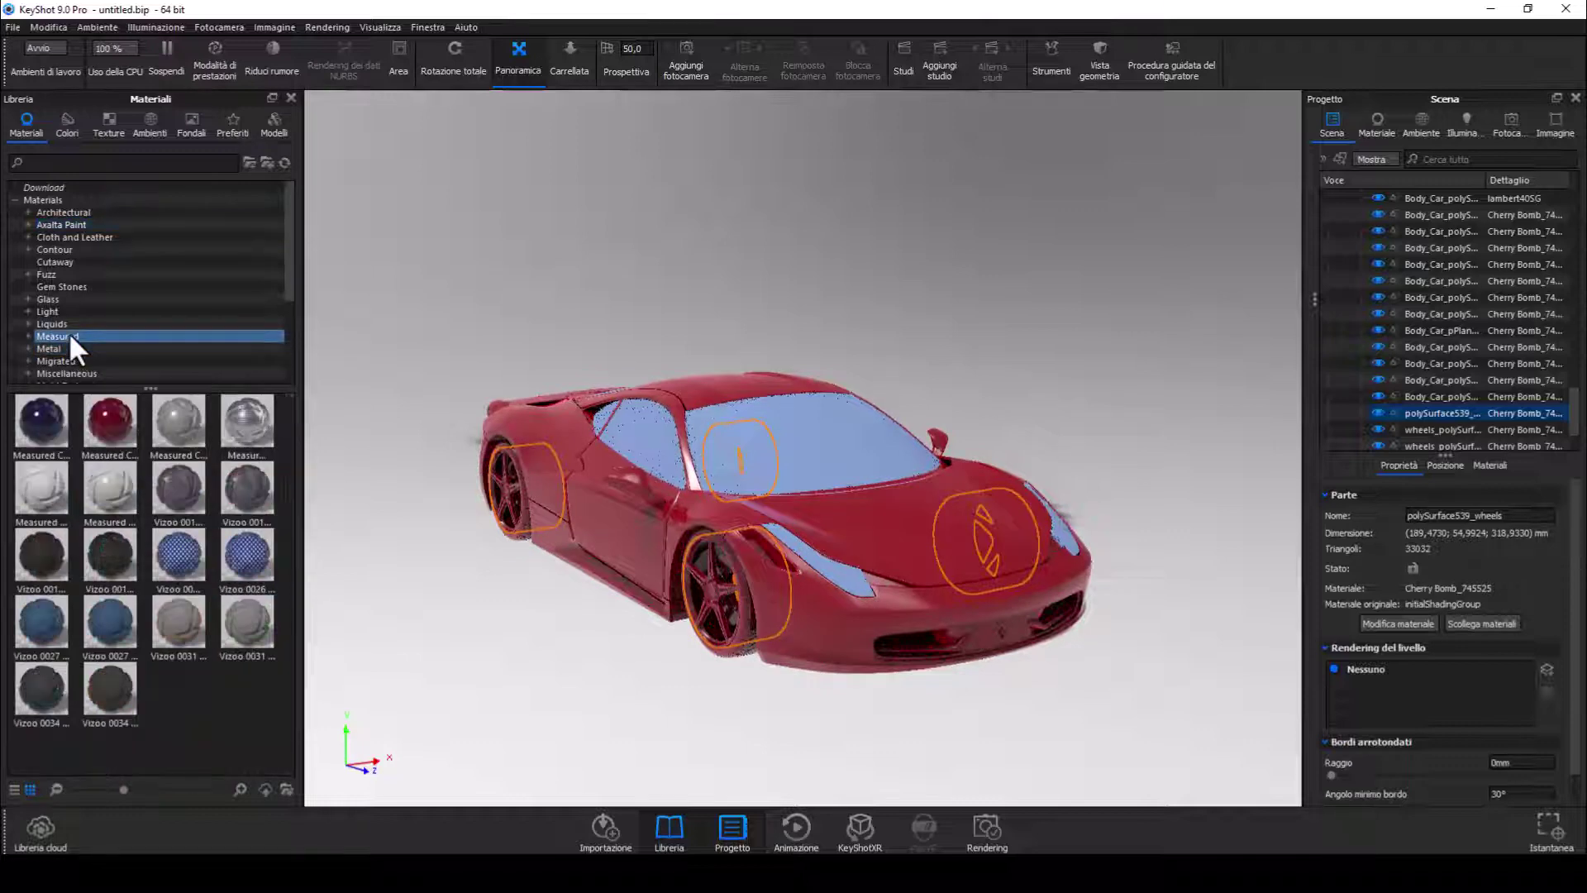
drag(104, 557, 731, 643)
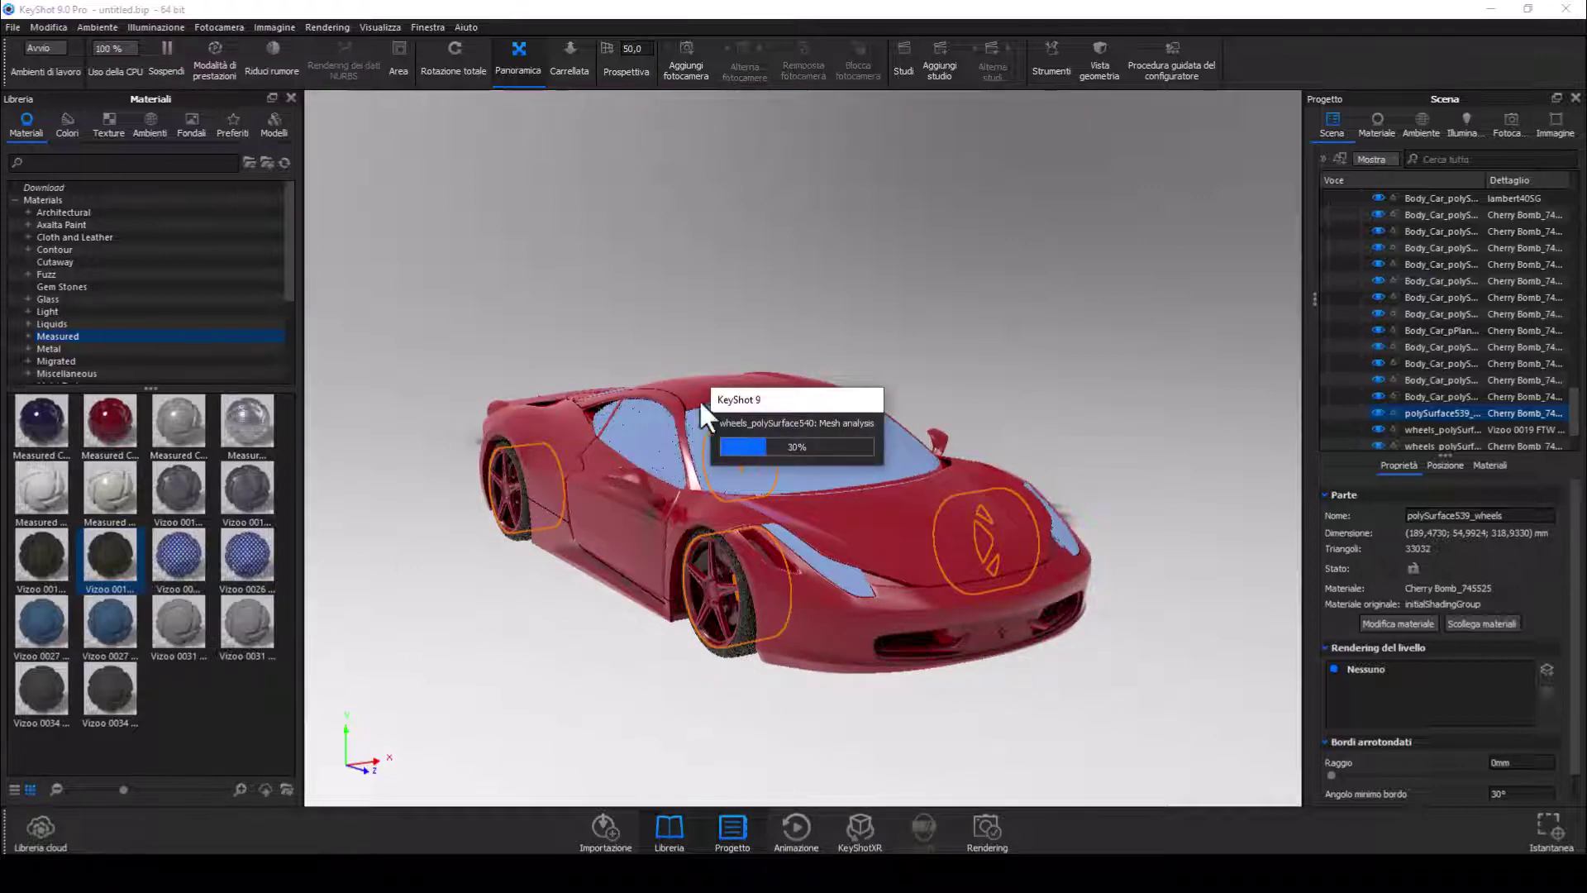
click(448, 422)
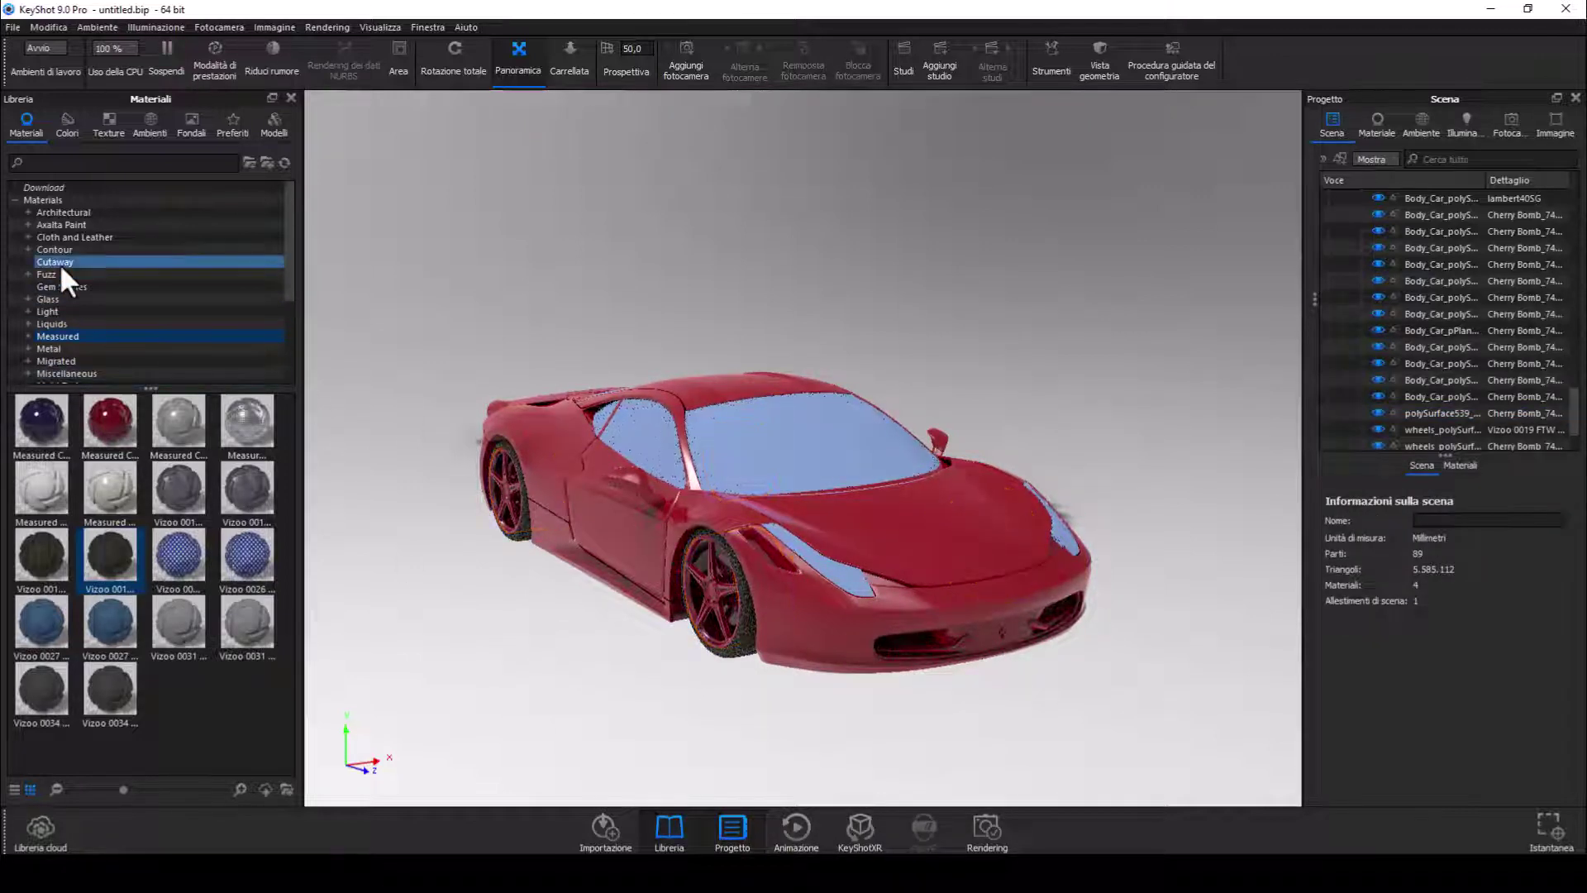
Apply Glass (Solid) Black to the windows, then show the Metal materials
click(60, 298)
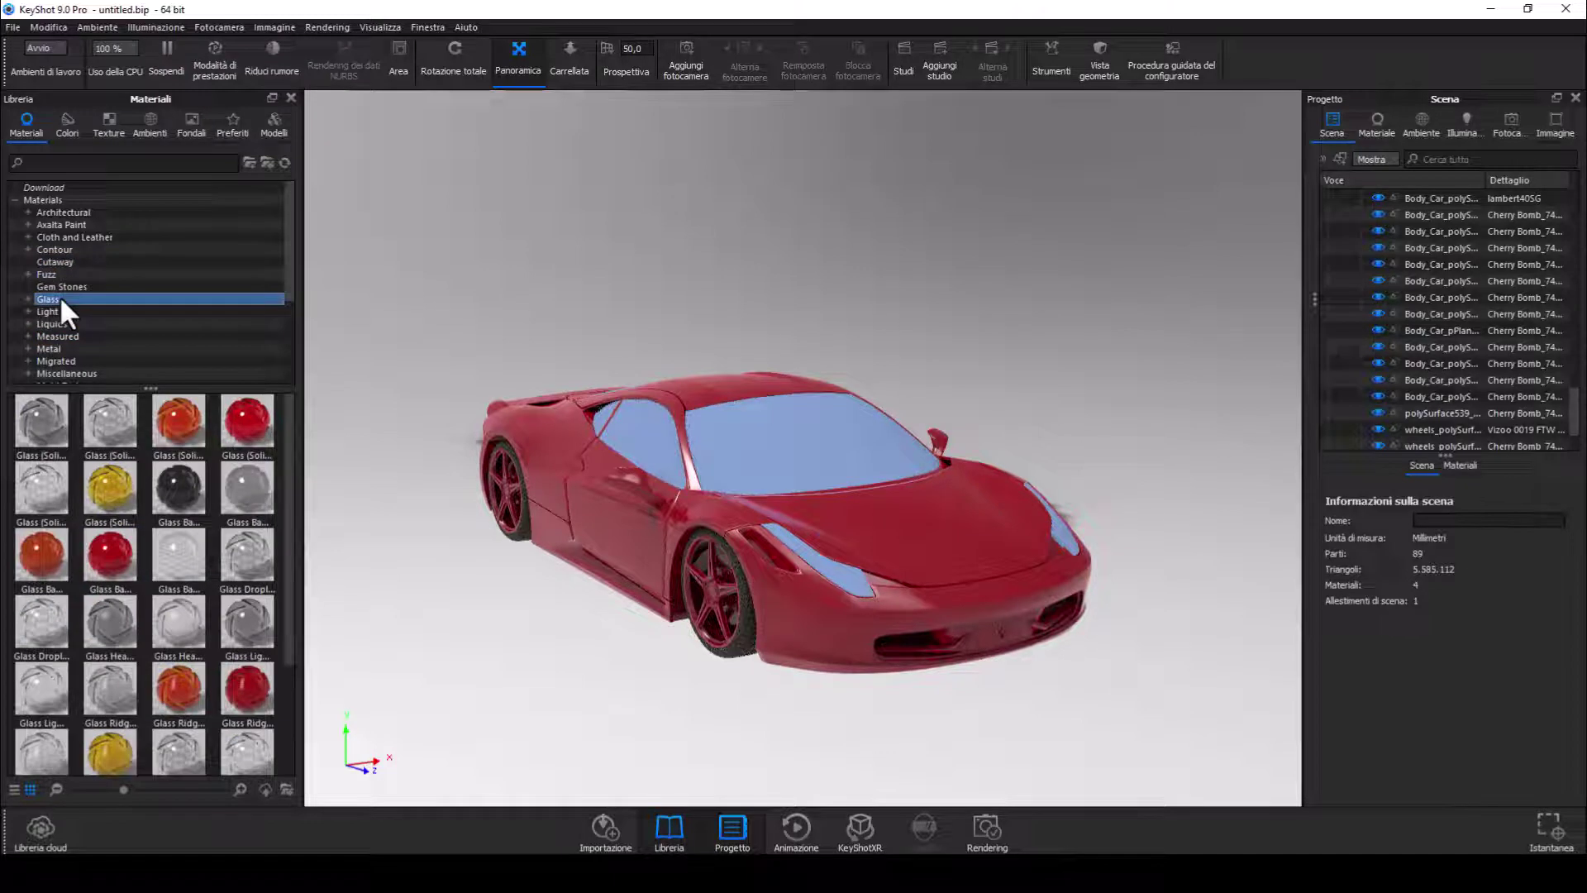
drag(54, 424, 748, 459)
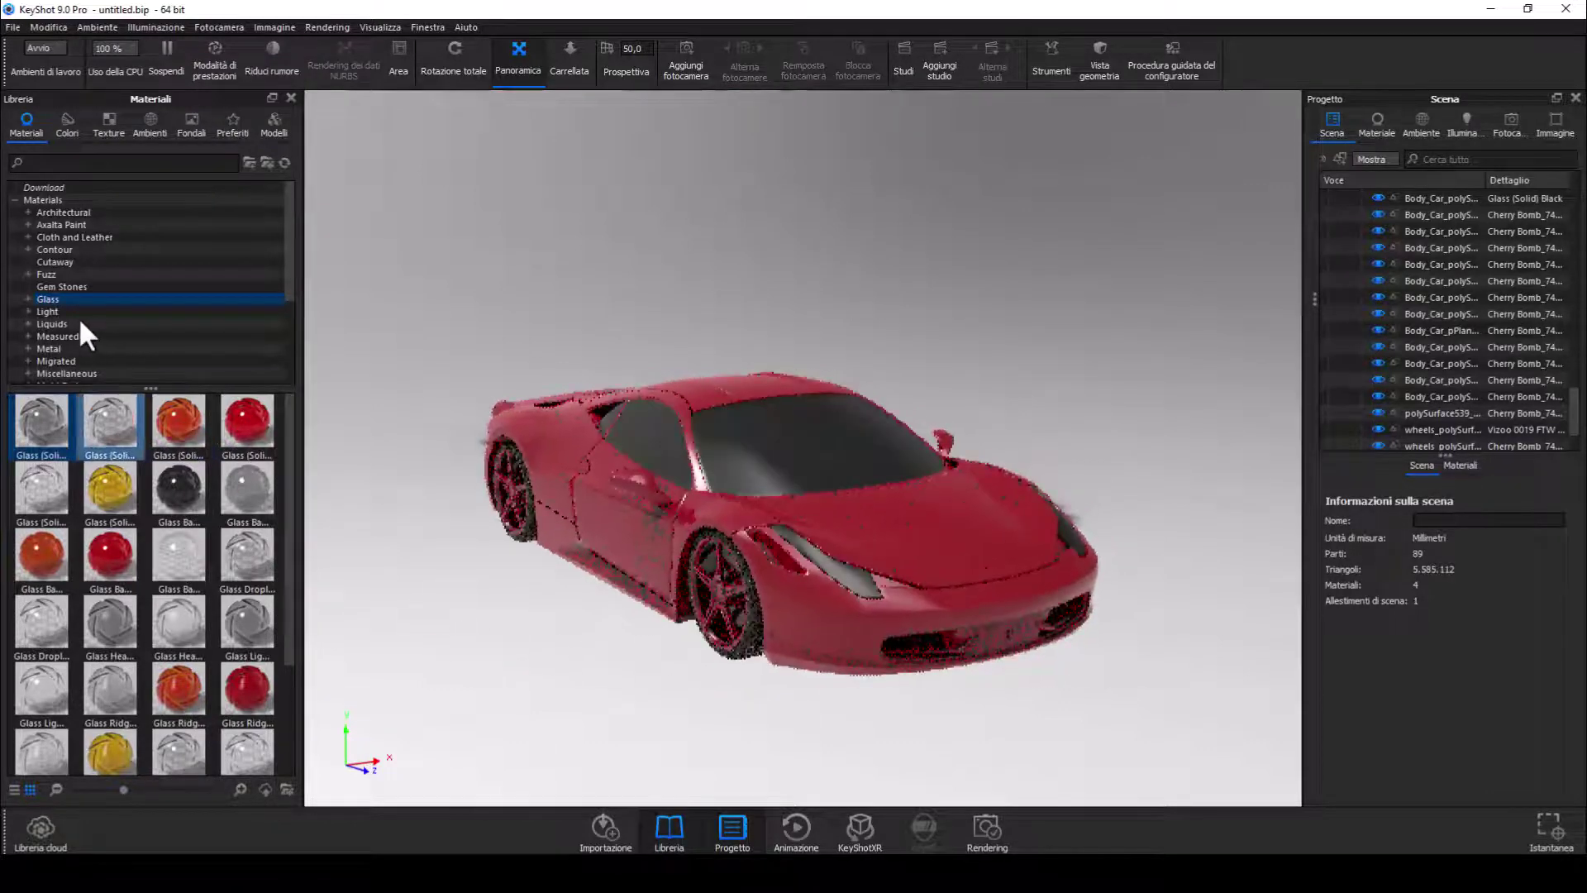
scroll(86, 373, down, 1)
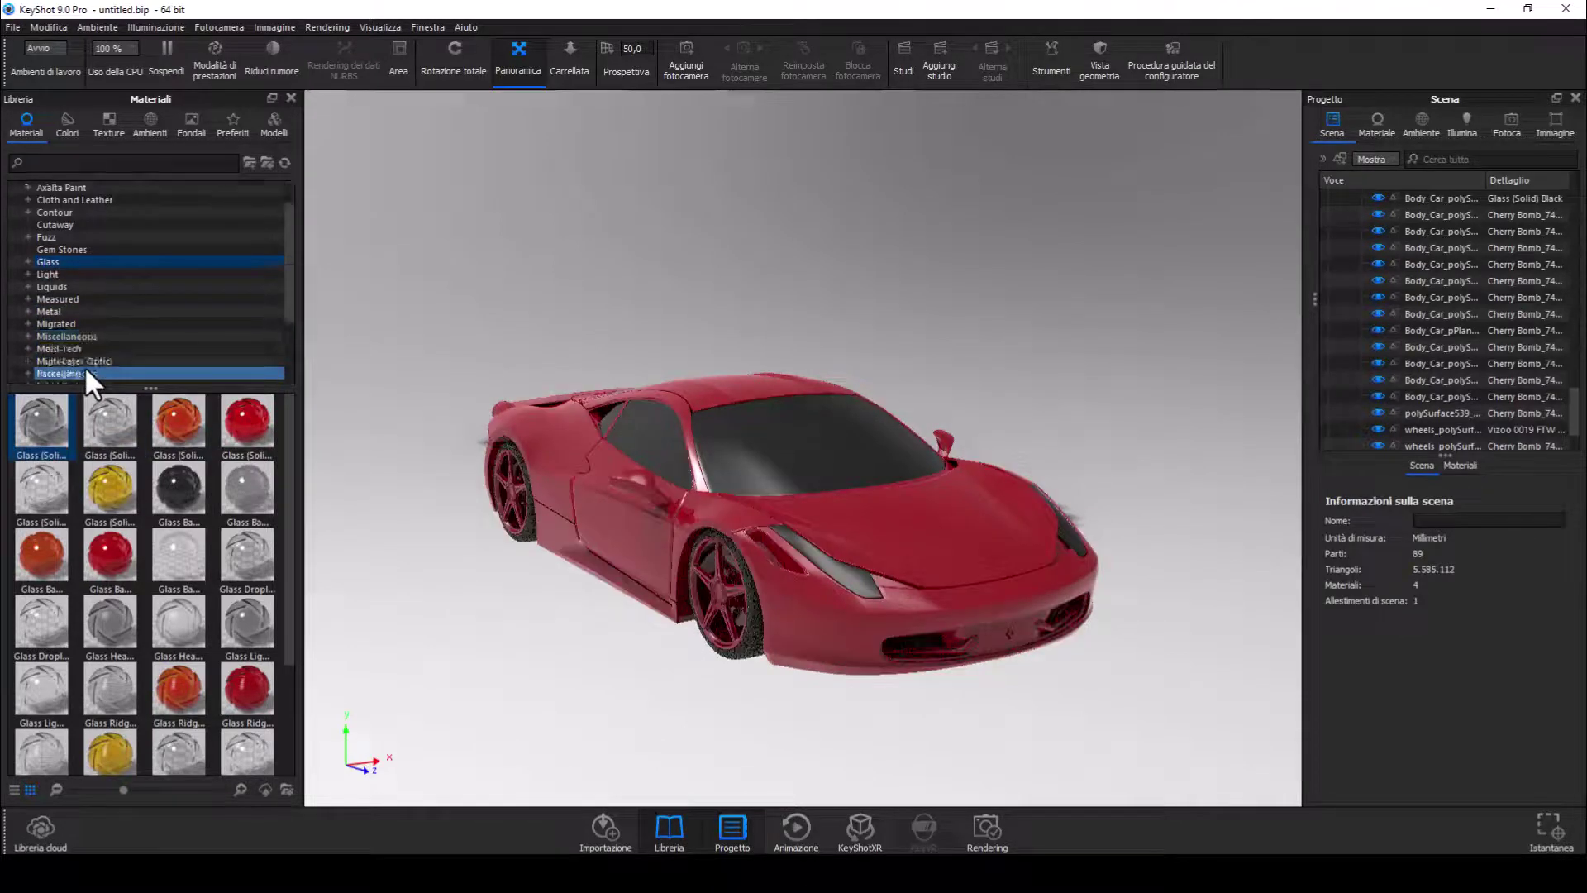
click(60, 312)
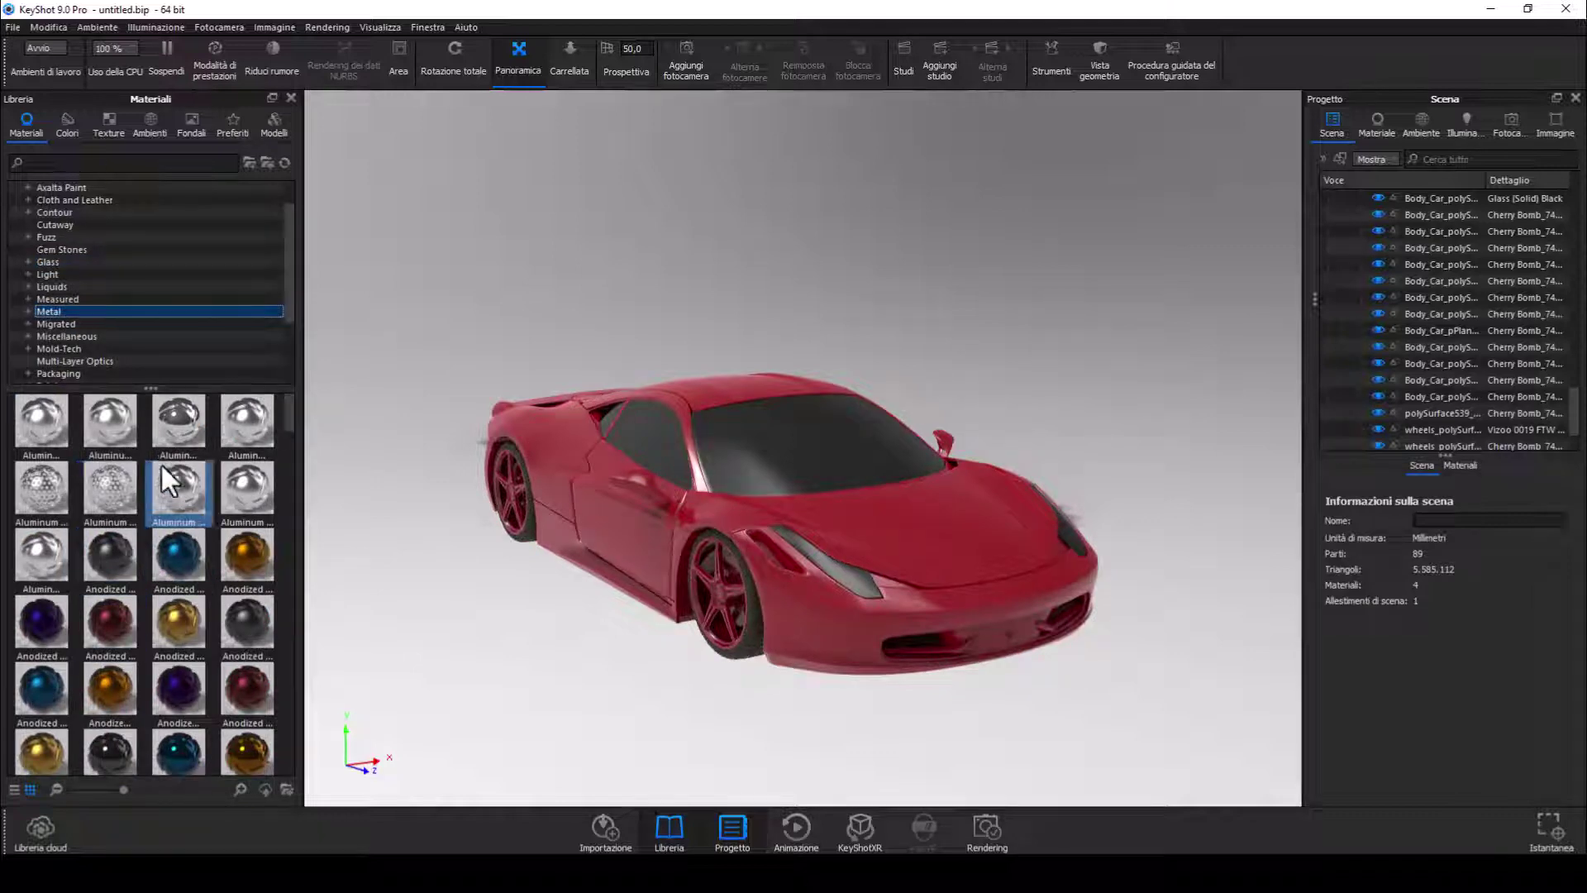
Try an aluminium material on the front wheel, then abandon the drop
click(184, 434)
drag(184, 435, 711, 612)
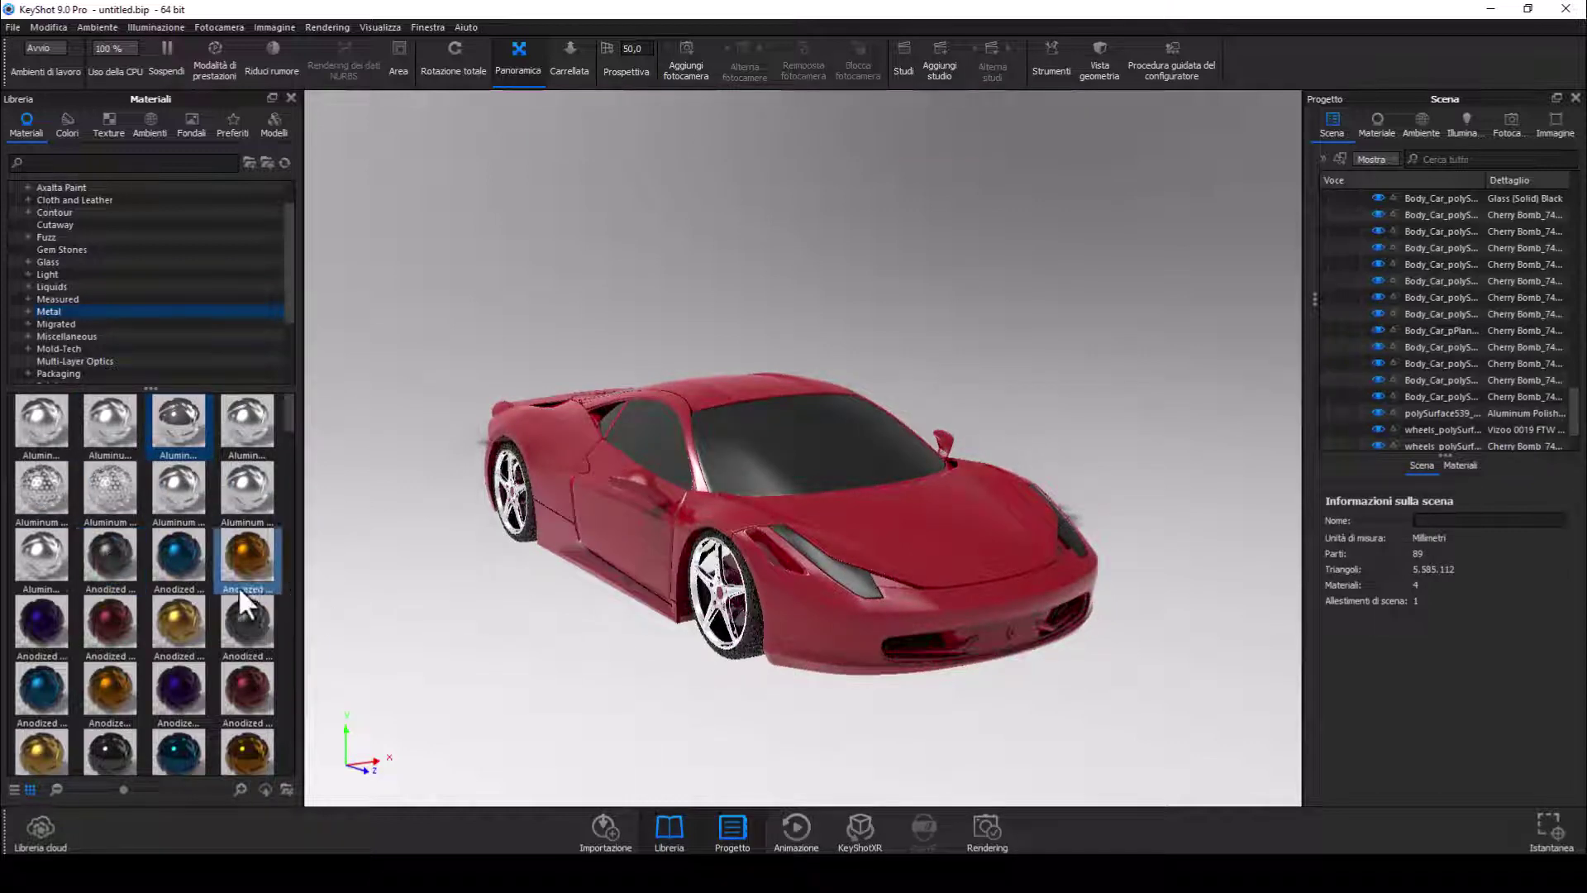
drag(102, 439, 737, 613)
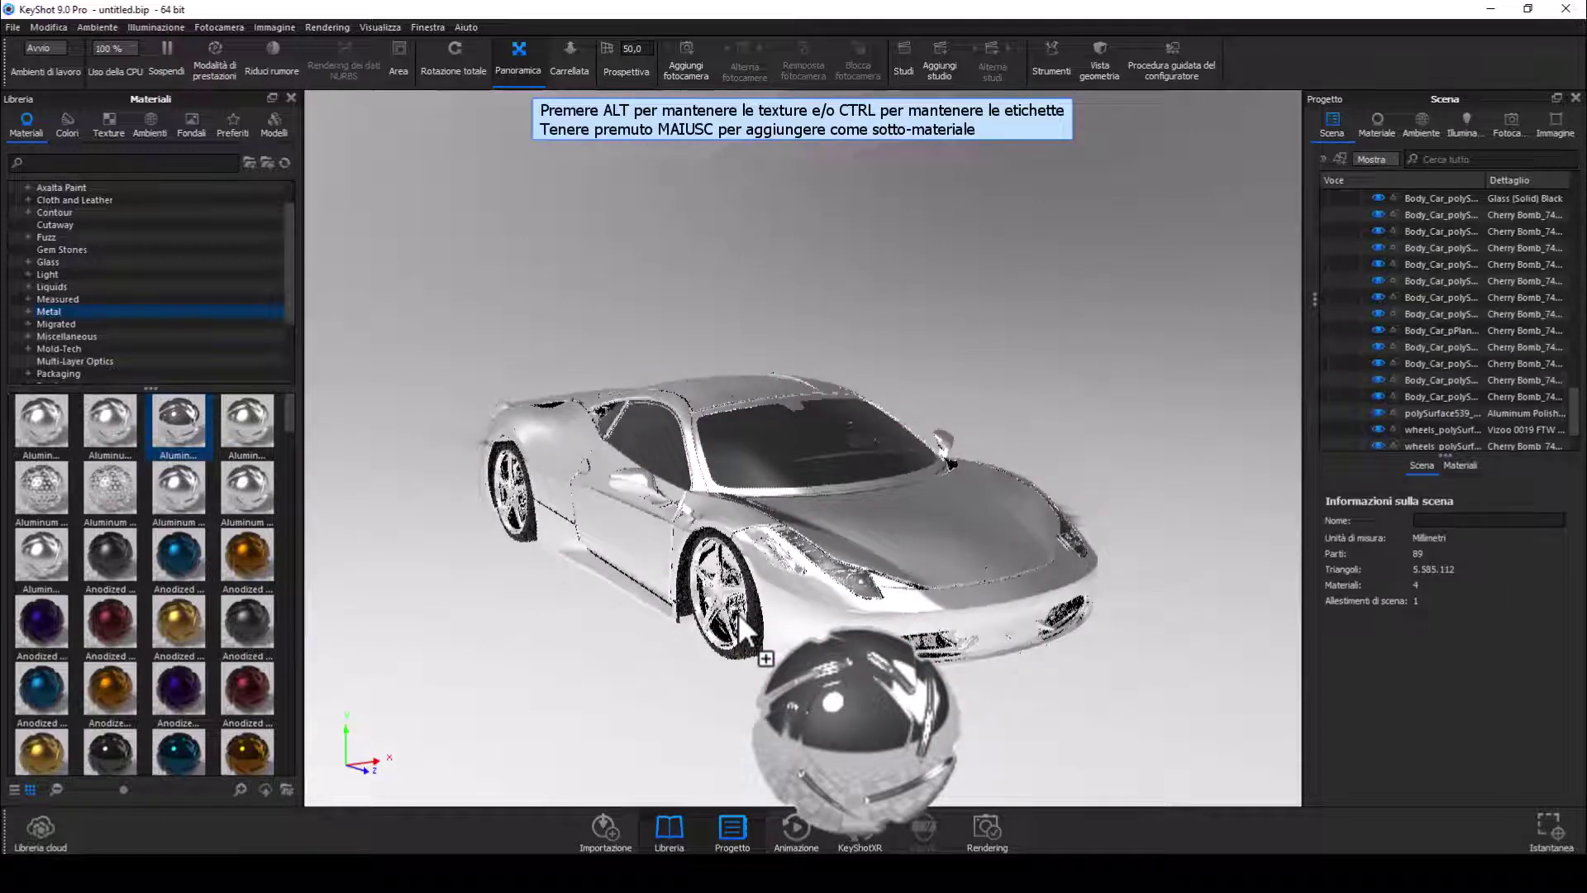
drag(736, 613, 737, 614)
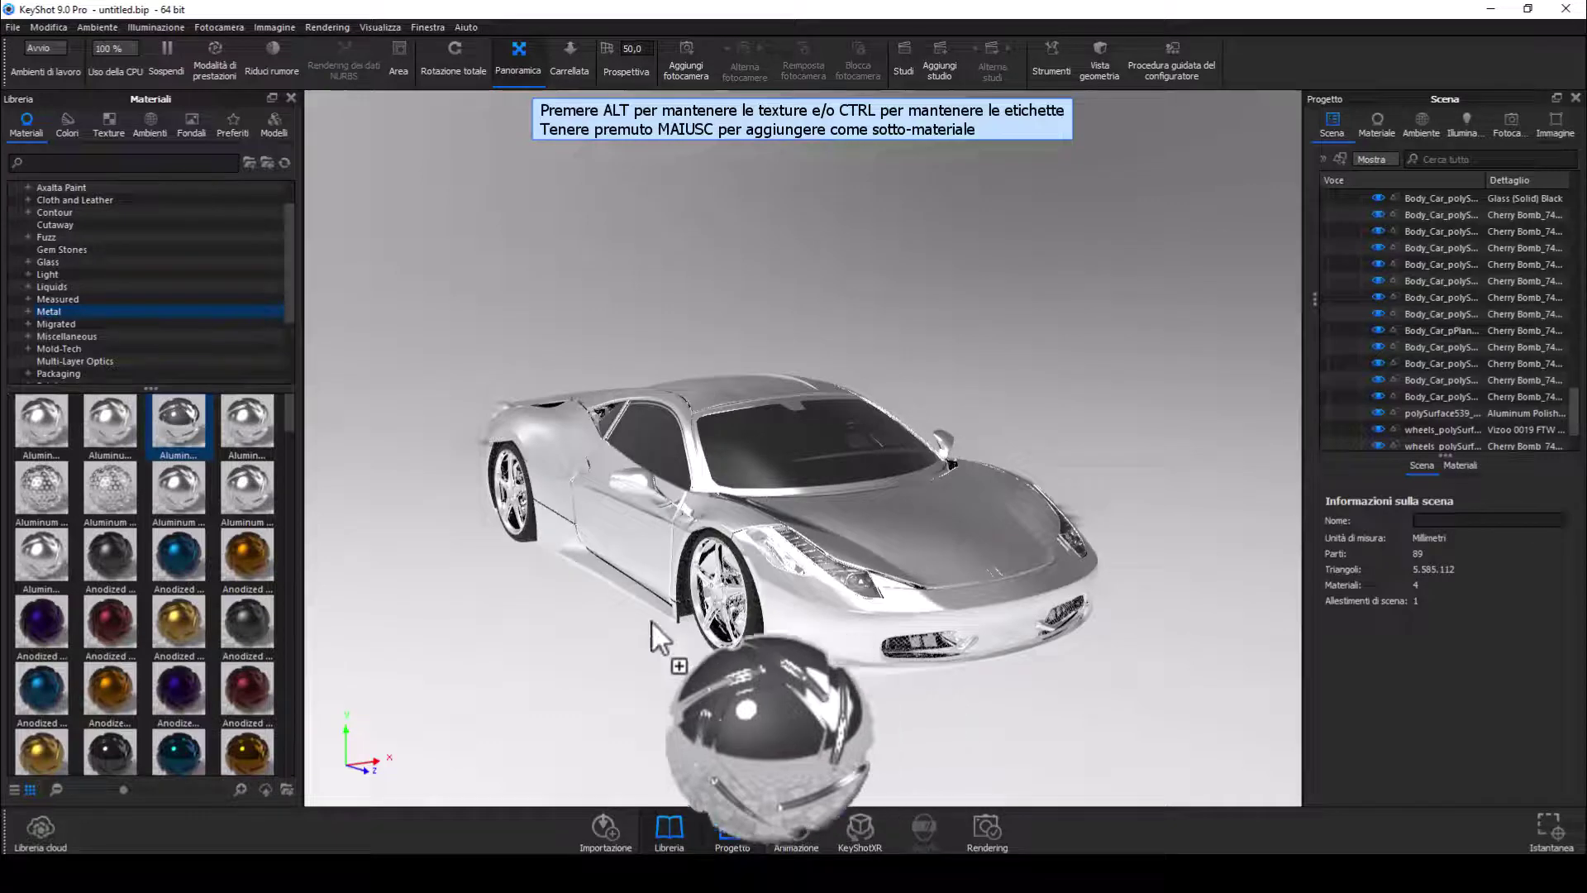
drag(738, 613, 475, 642)
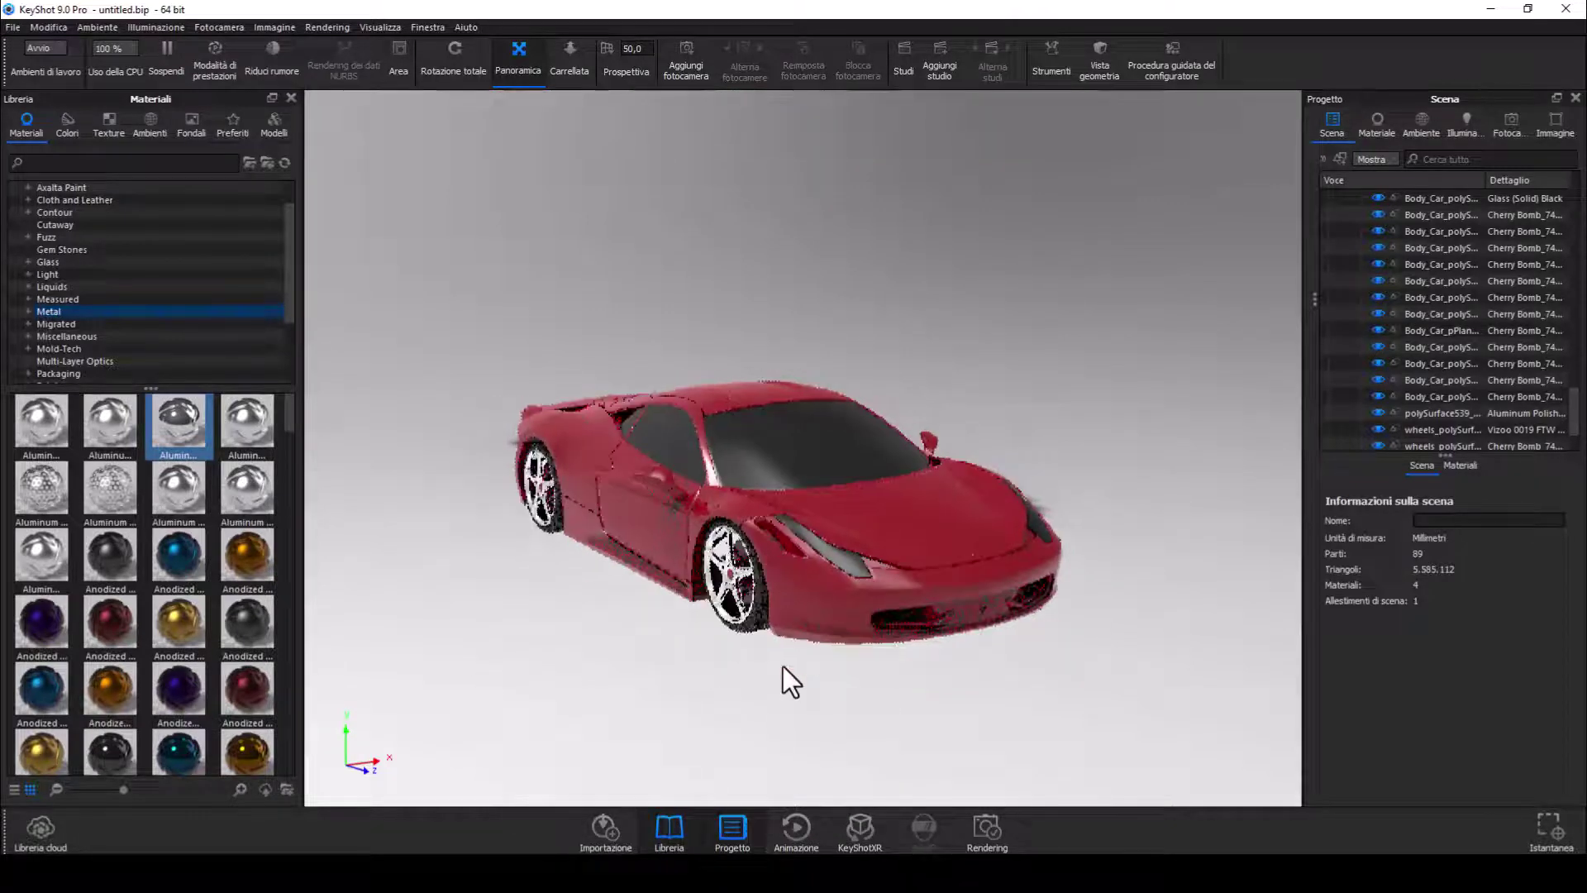
Zoom and pan closer so the car's side and front wheel fill the view
scroll(781, 665, up, 2)
scroll(781, 662, up, 2)
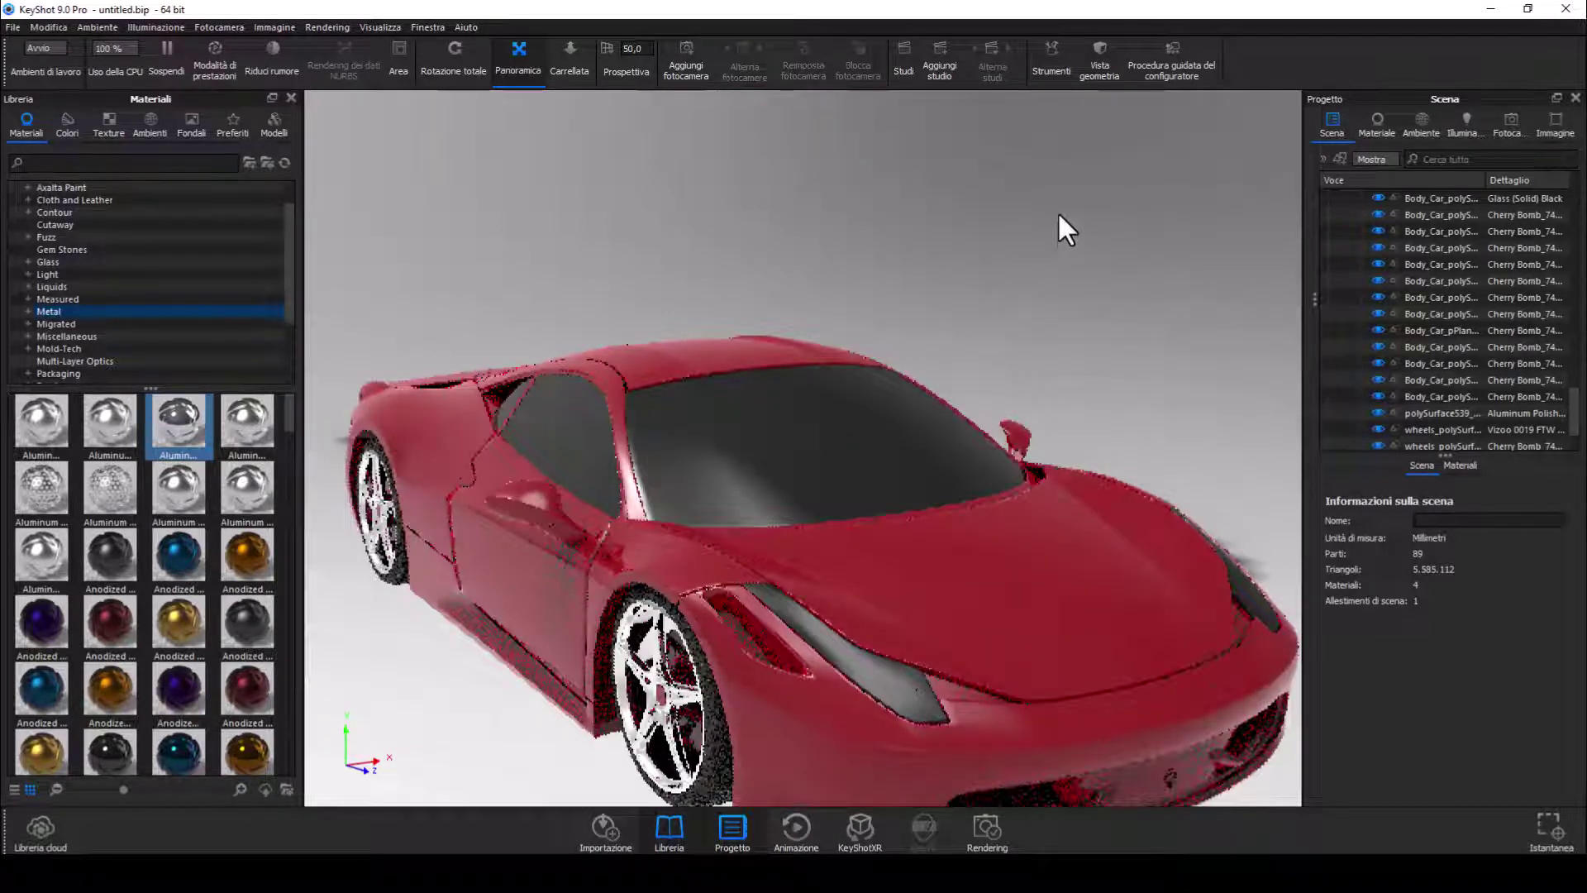
mouse_move(1058, 211)
mouse_down()
mouse_move(1066, 187)
mouse_move(900, 451)
mouse_up()
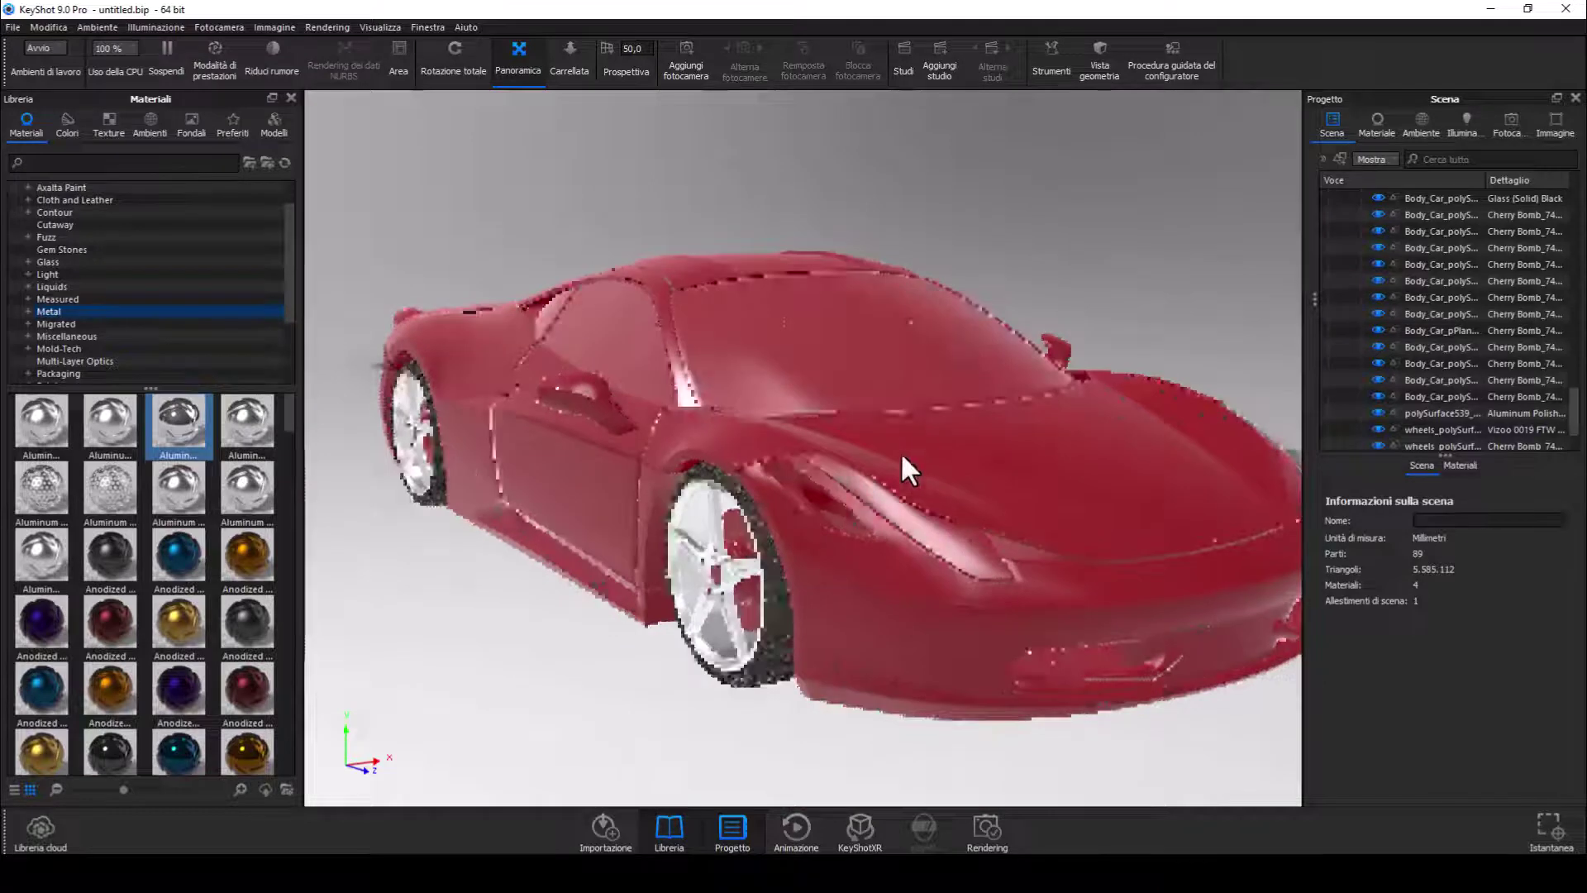
Unlink the front wheel rim's material and apply Aluminum Polish to it, resolving the duplicate prompt
click(745, 613)
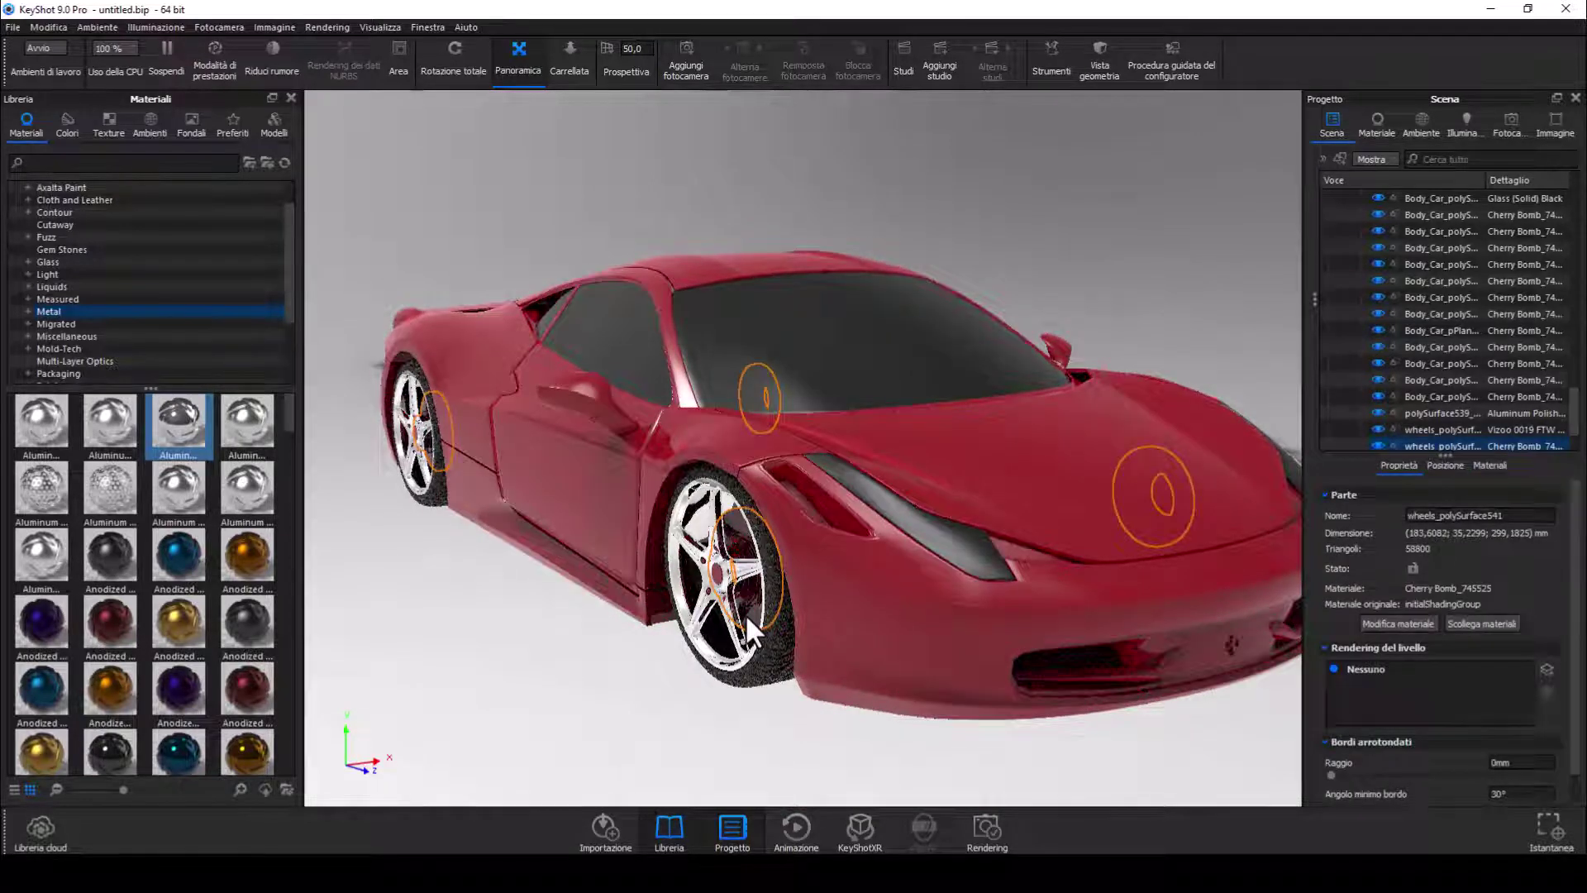
right_click(746, 613)
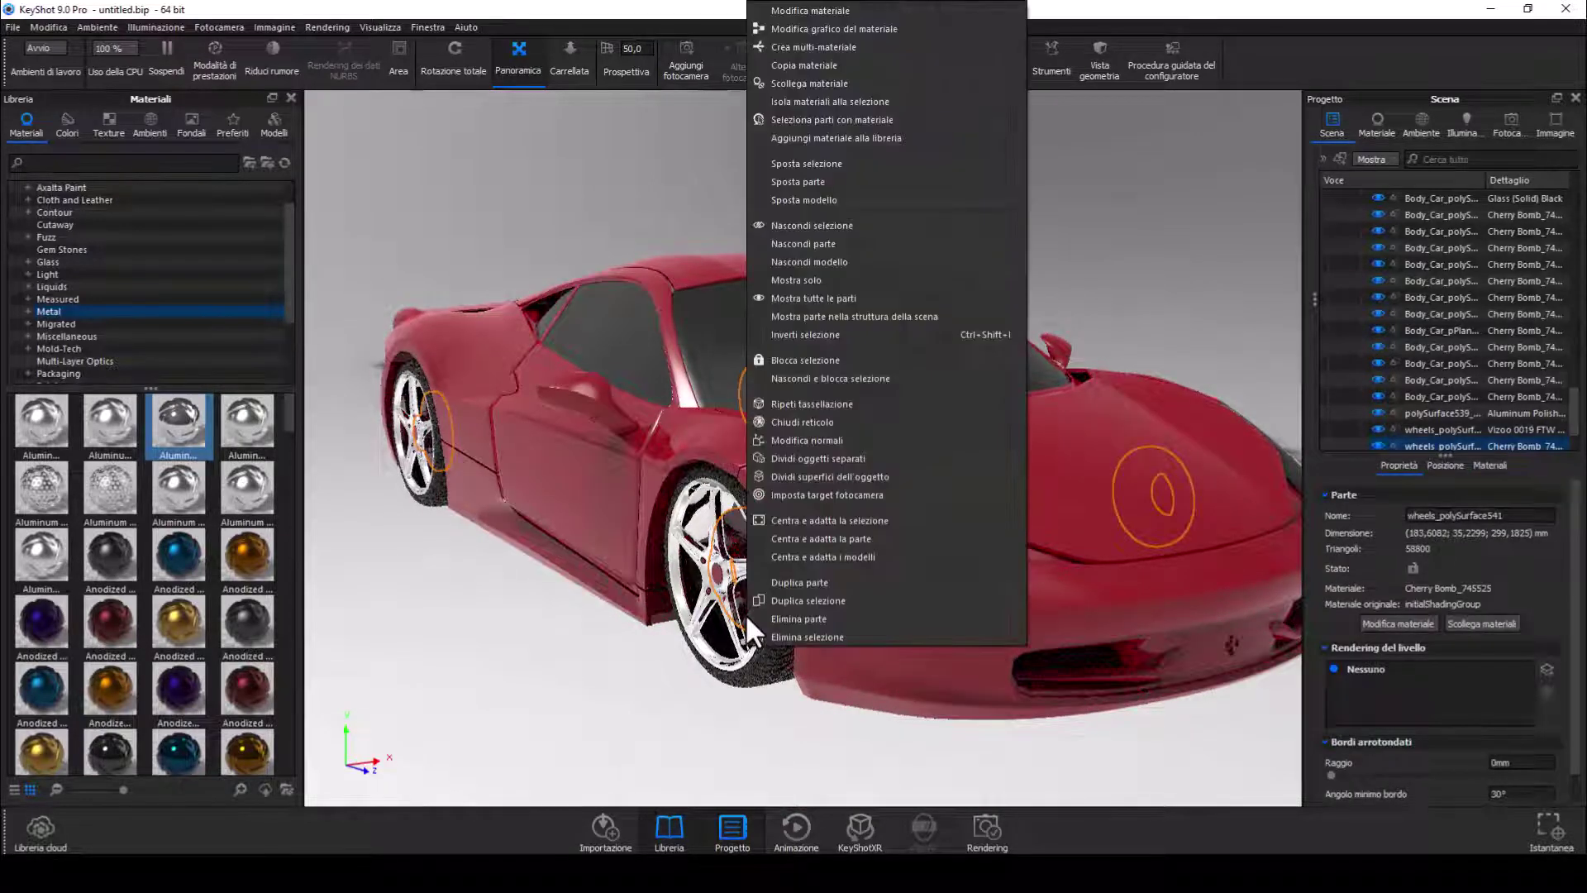
click(798, 83)
click(519, 603)
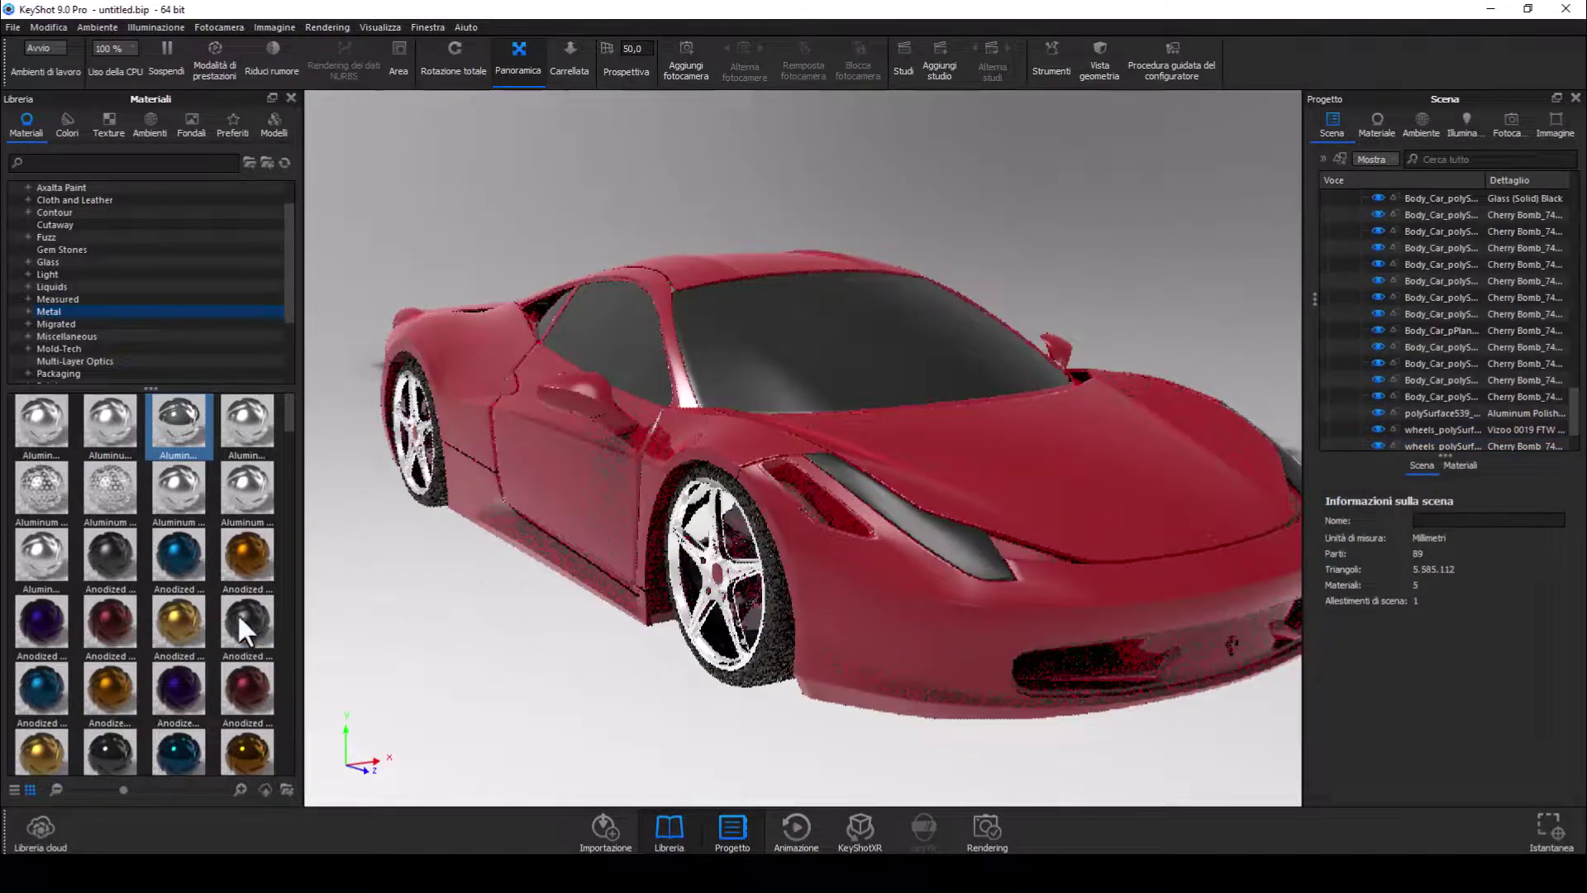
drag(184, 408, 750, 608)
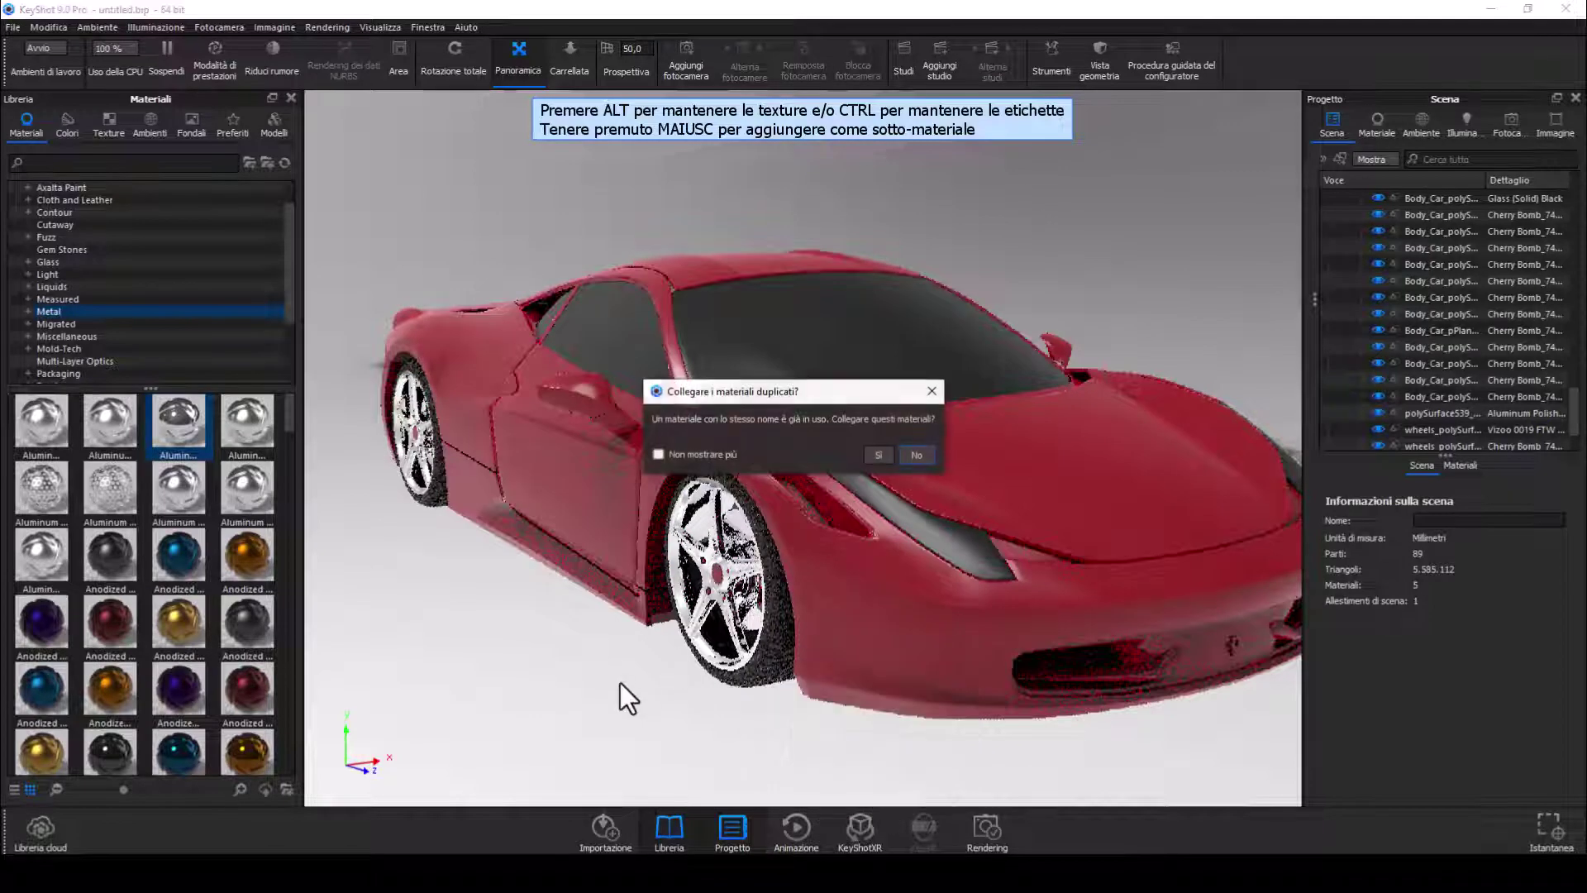
click(878, 454)
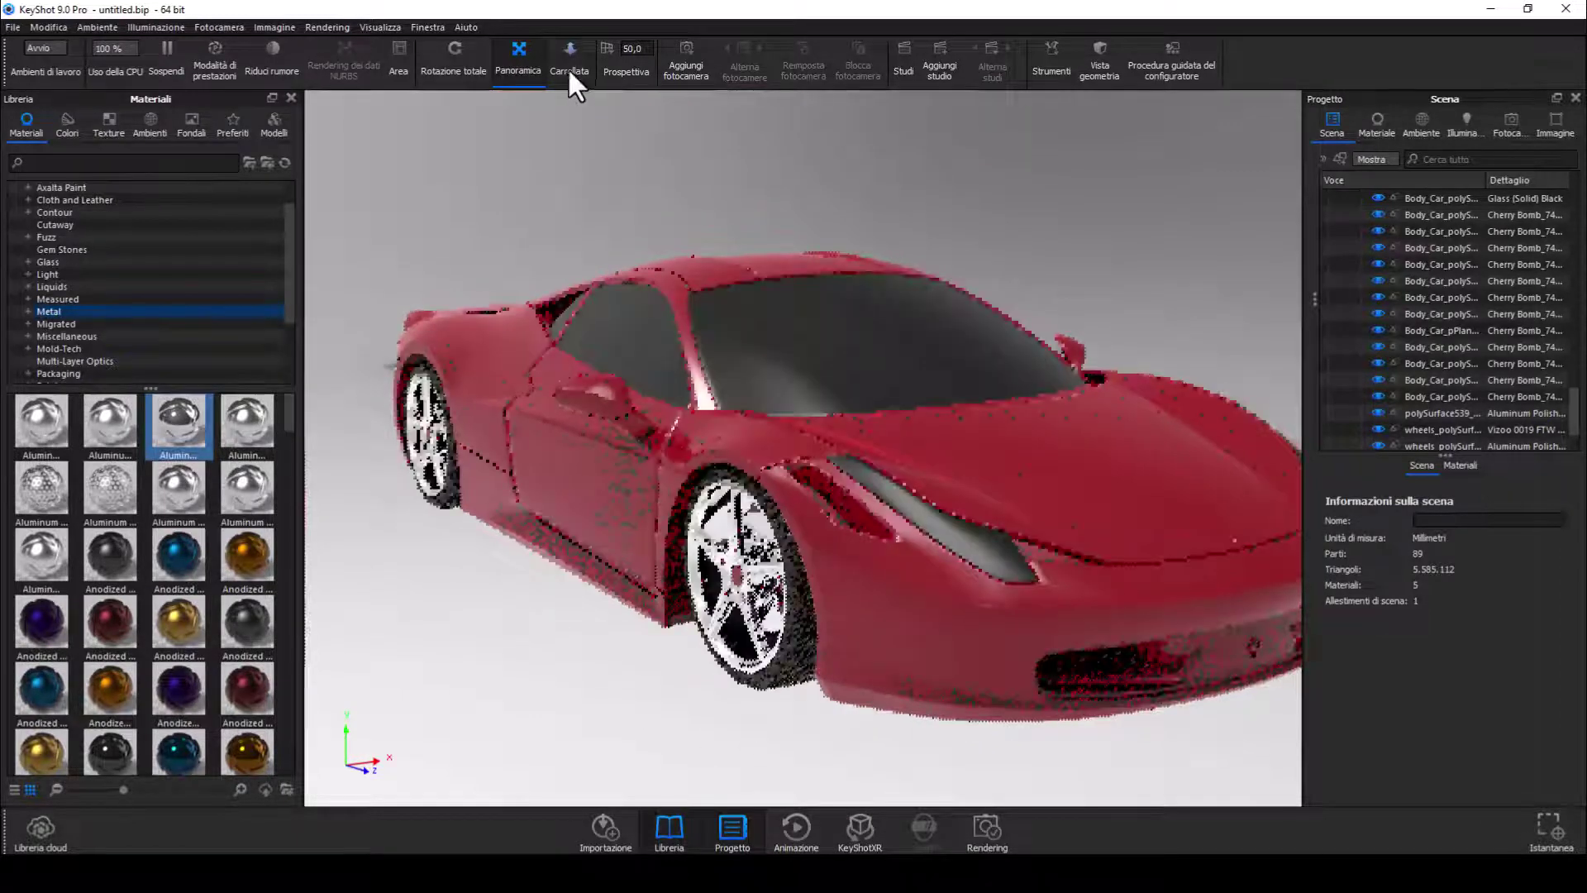
Orbit freely to view the car's side closer and select the brake caliper
click(454, 63)
drag(602, 671, 725, 695)
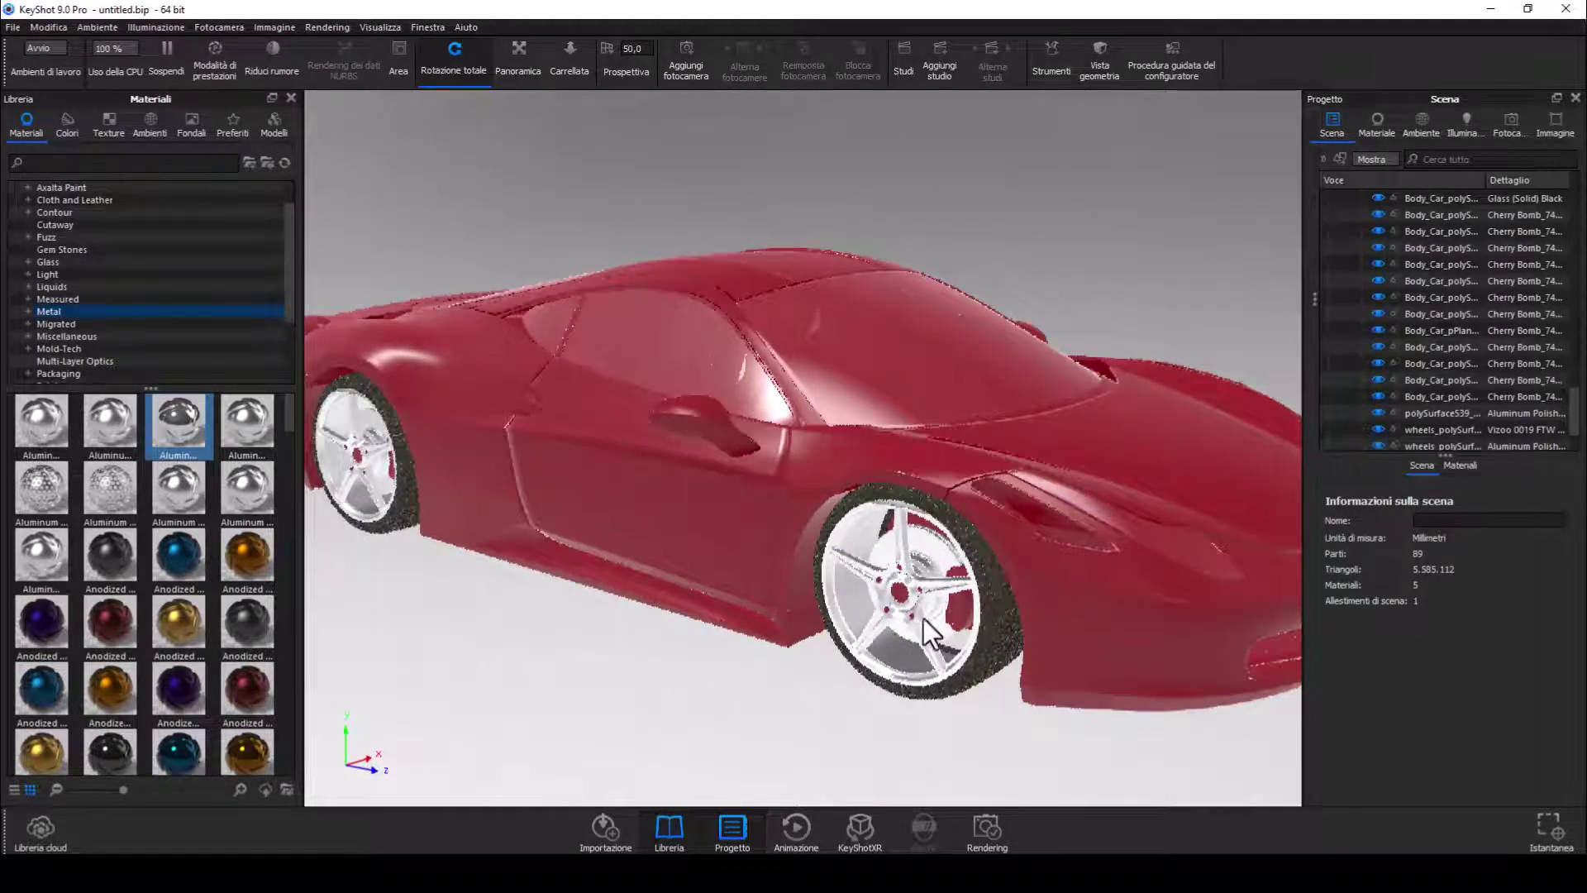
click(954, 610)
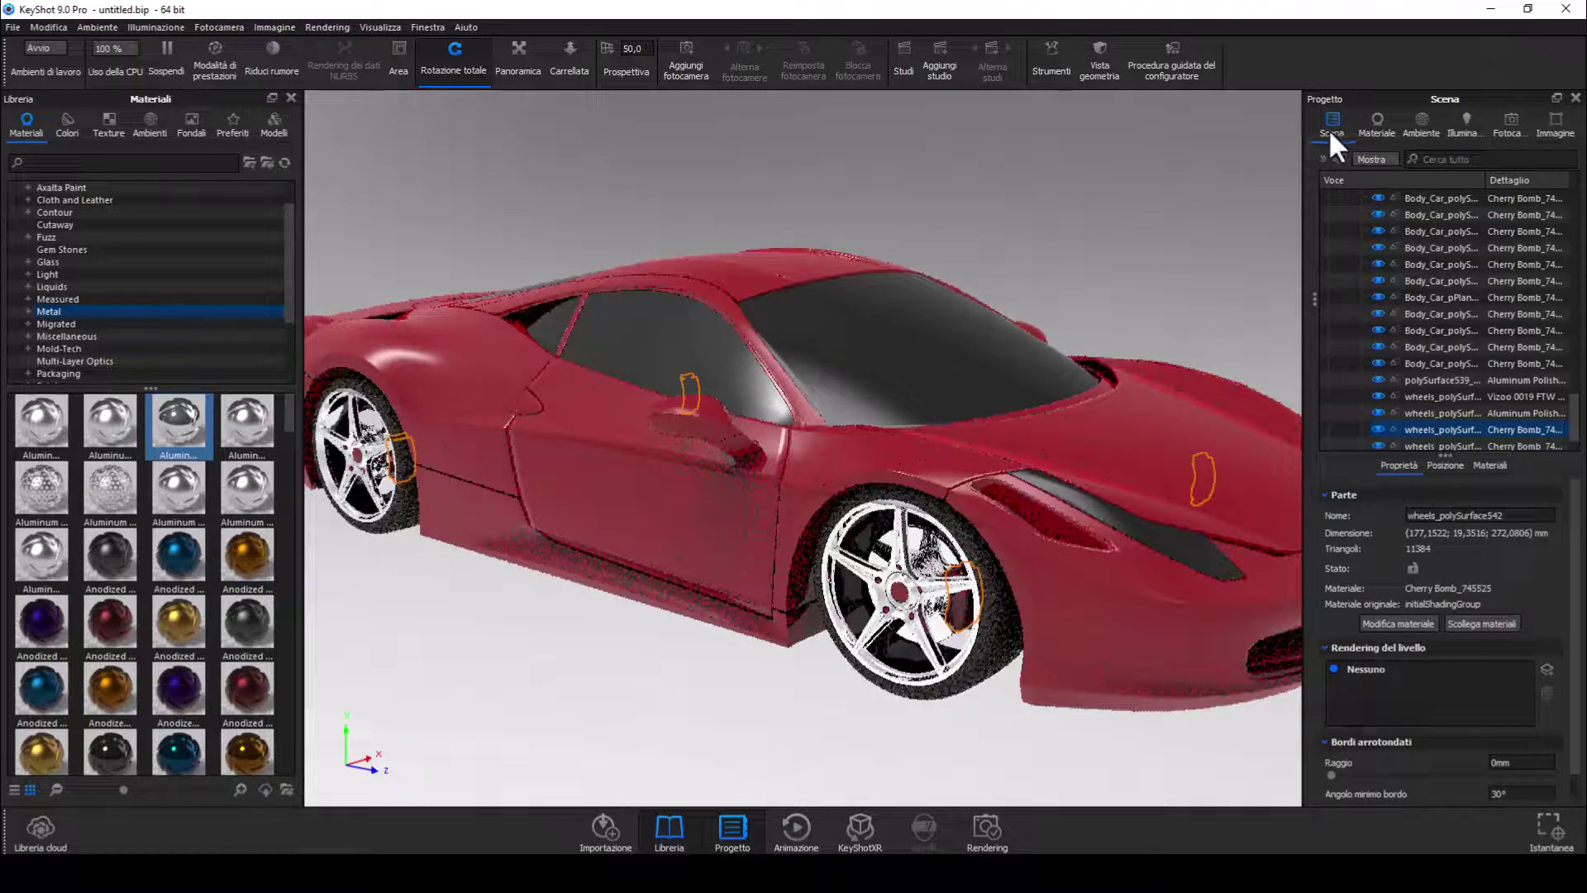
Unlink the caliper from the body paint and apply yellow Lemon Drop Axalta paint to it
right_click(955, 602)
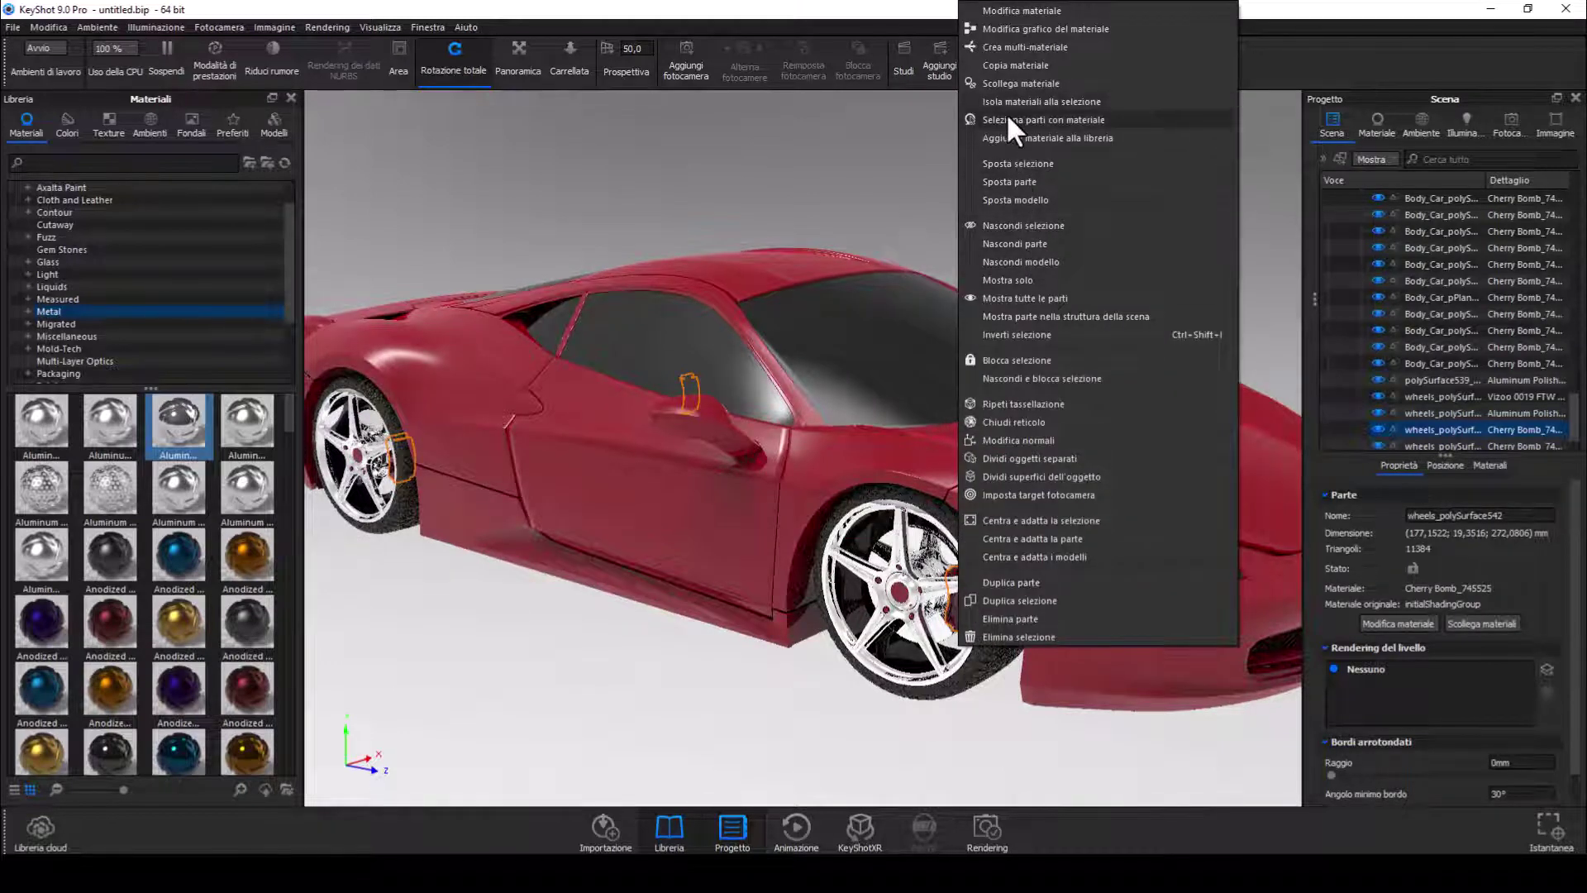
click(984, 83)
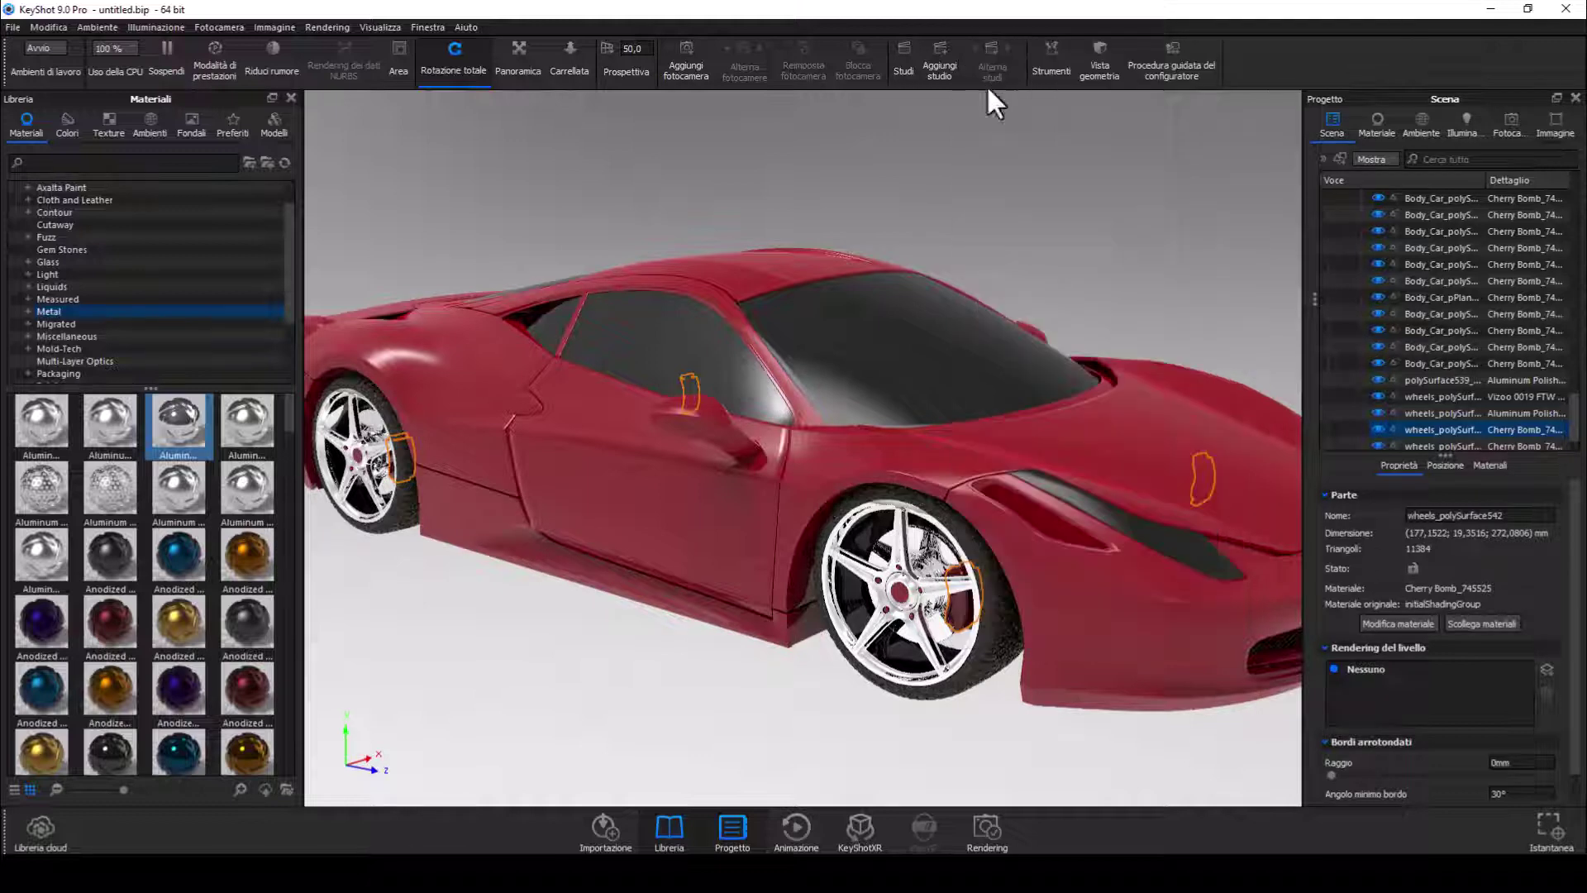
click(514, 697)
scroll(220, 643, down, 5)
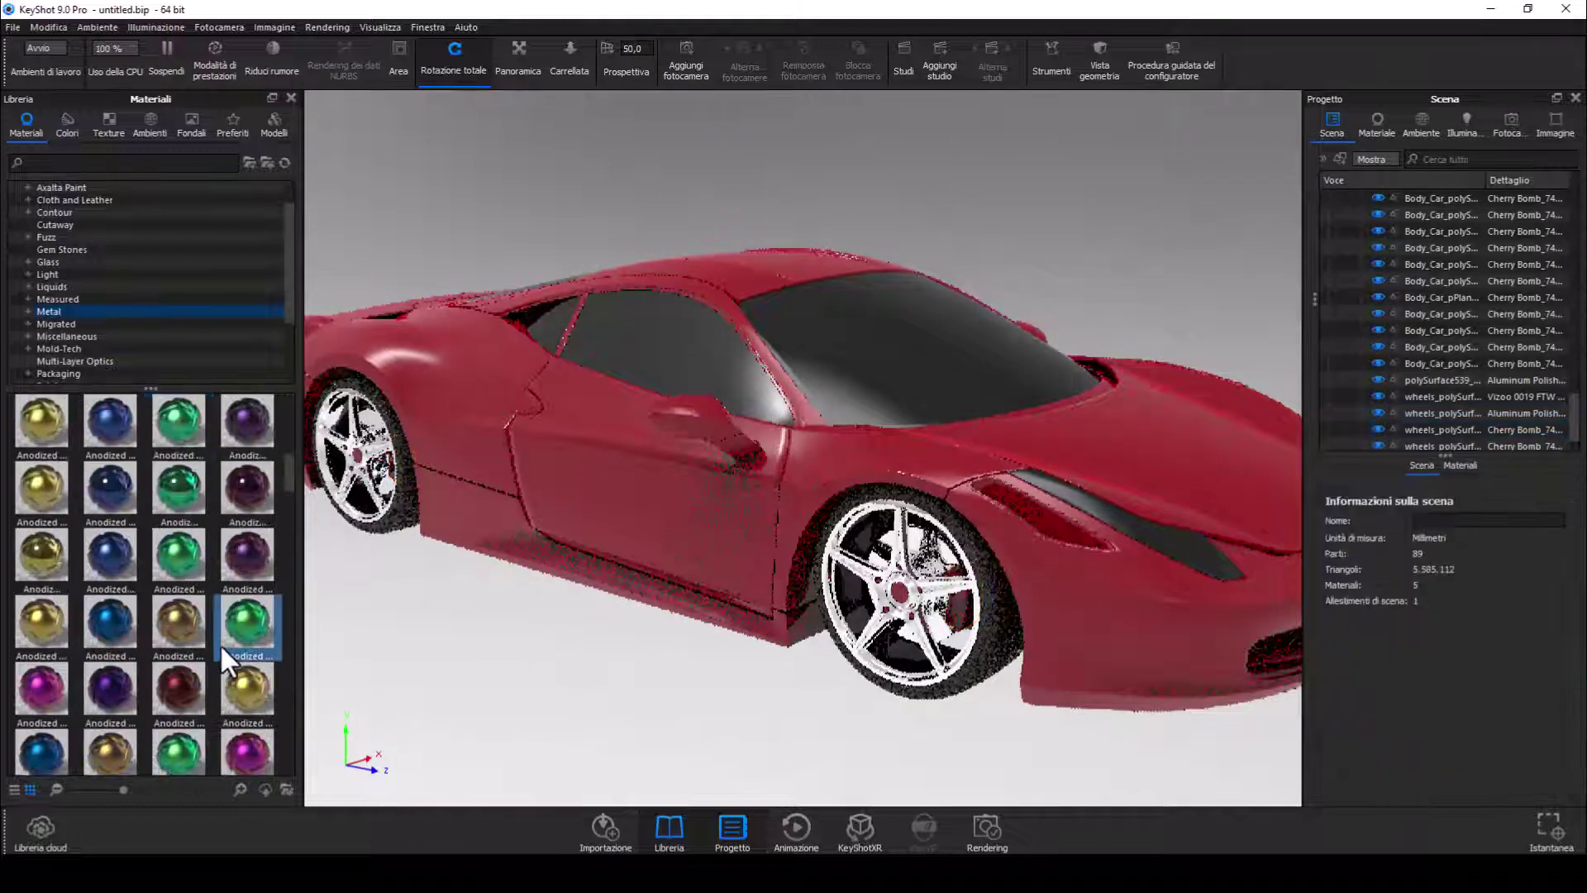
scroll(215, 642, up, 5)
scroll(86, 359, up, 1)
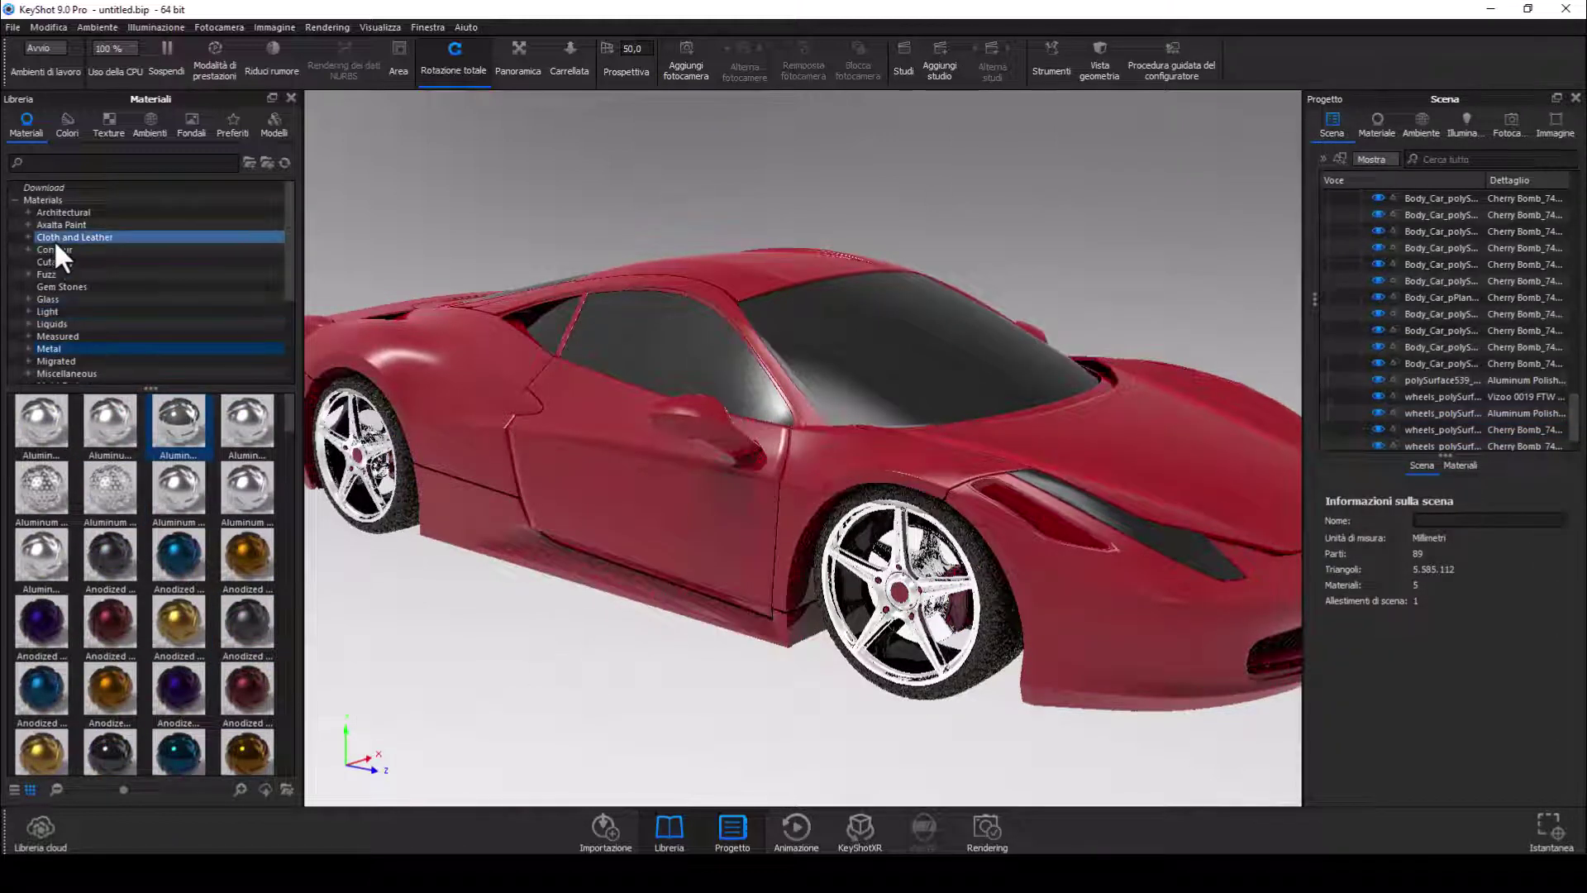
click(61, 225)
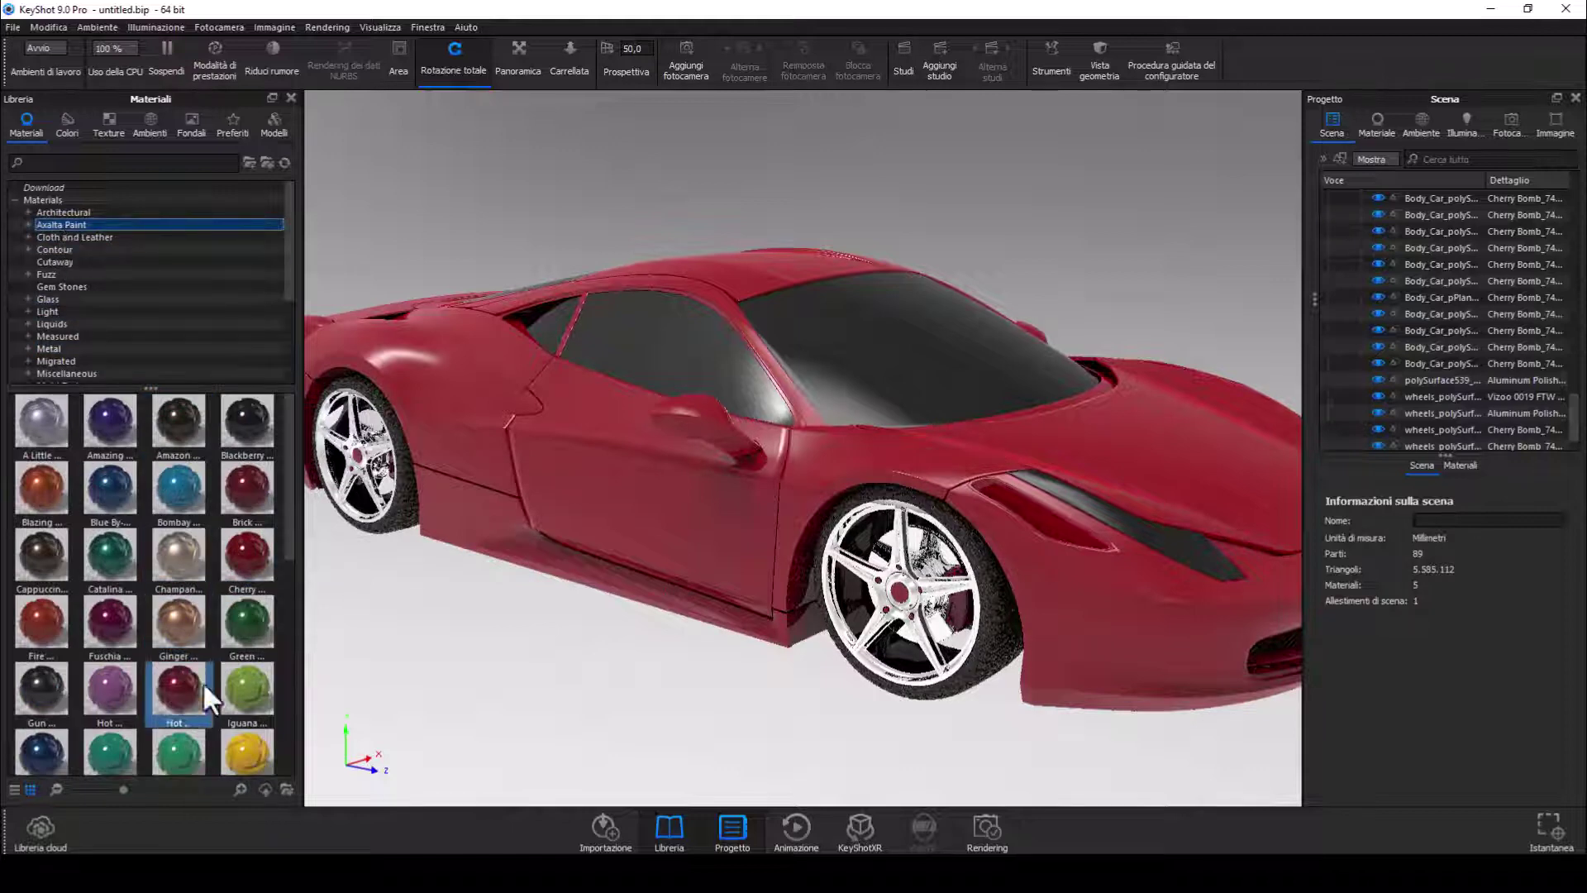
drag(243, 749, 891, 630)
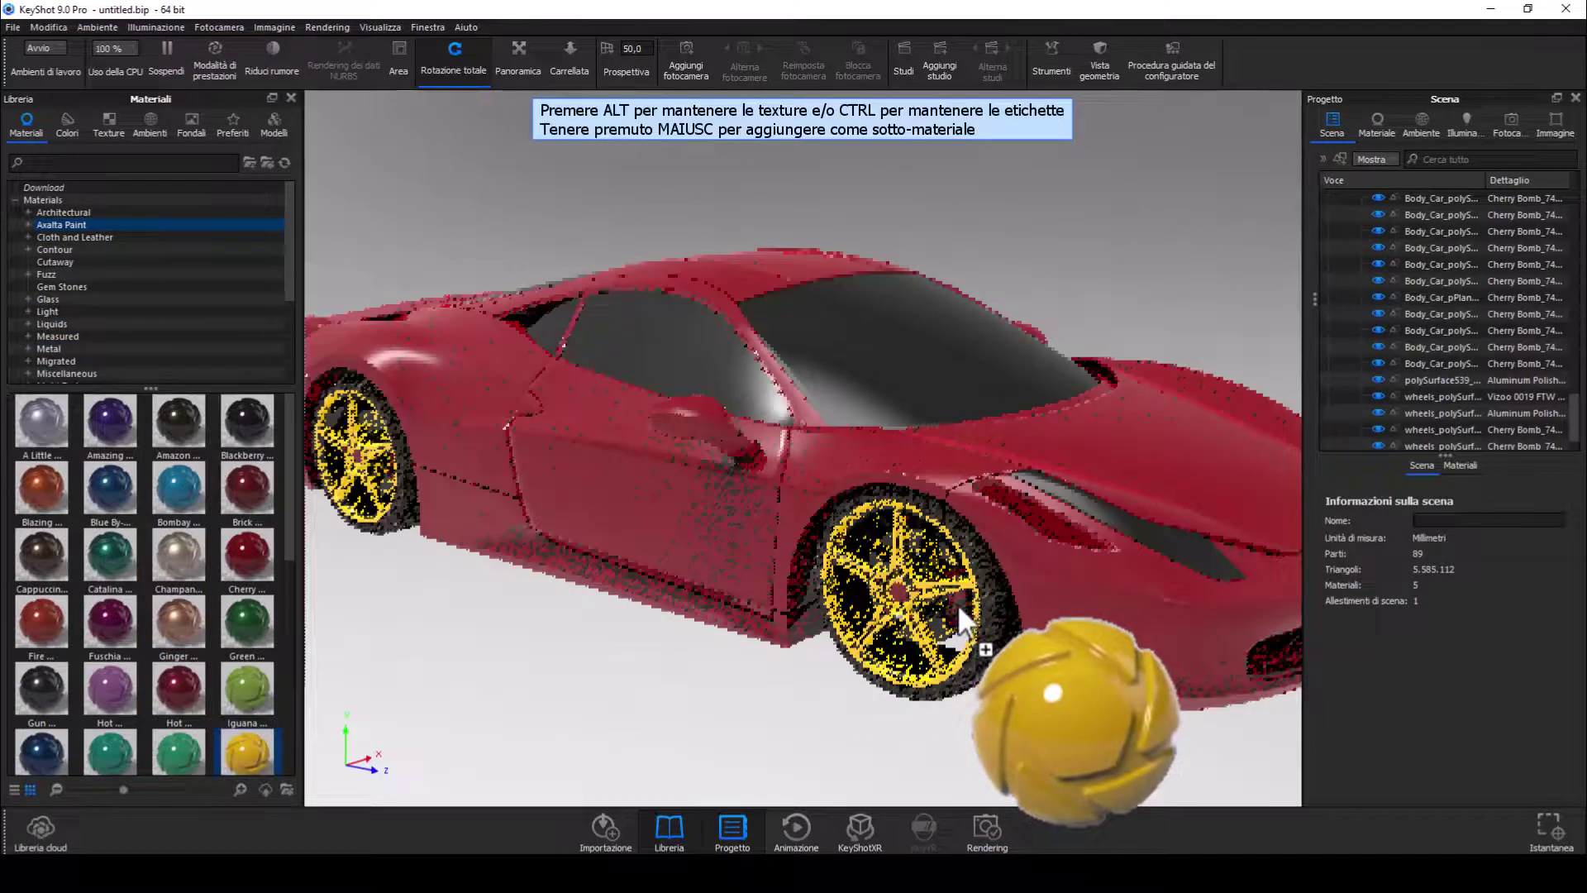
drag(951, 603, 958, 604)
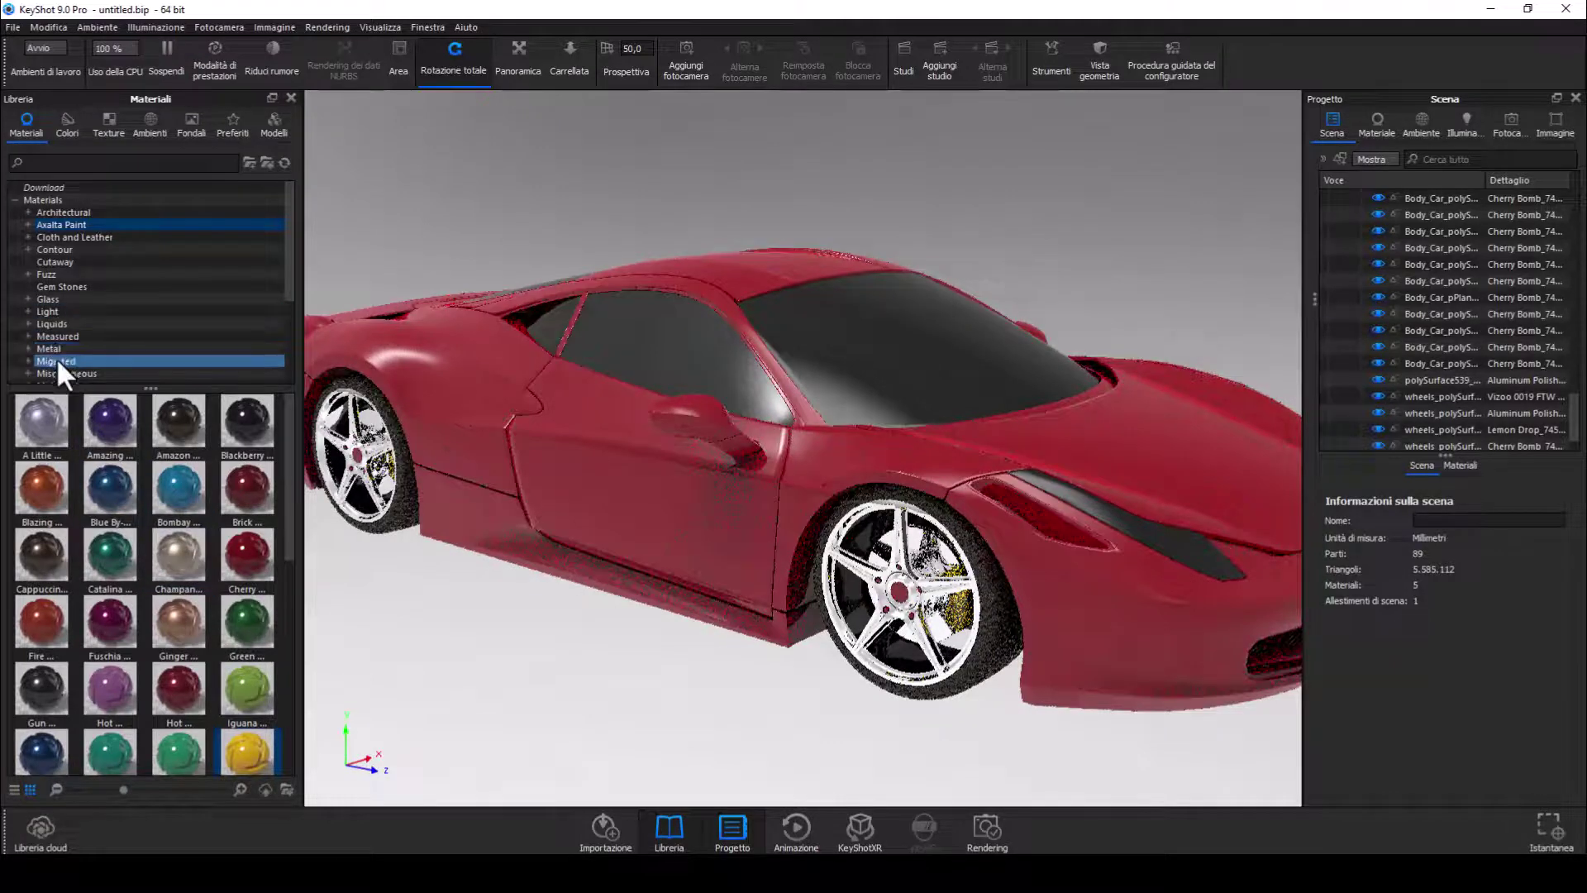
Preview a black Anodized metal material on the car, then cancel the drop
scroll(71, 344, down, 1)
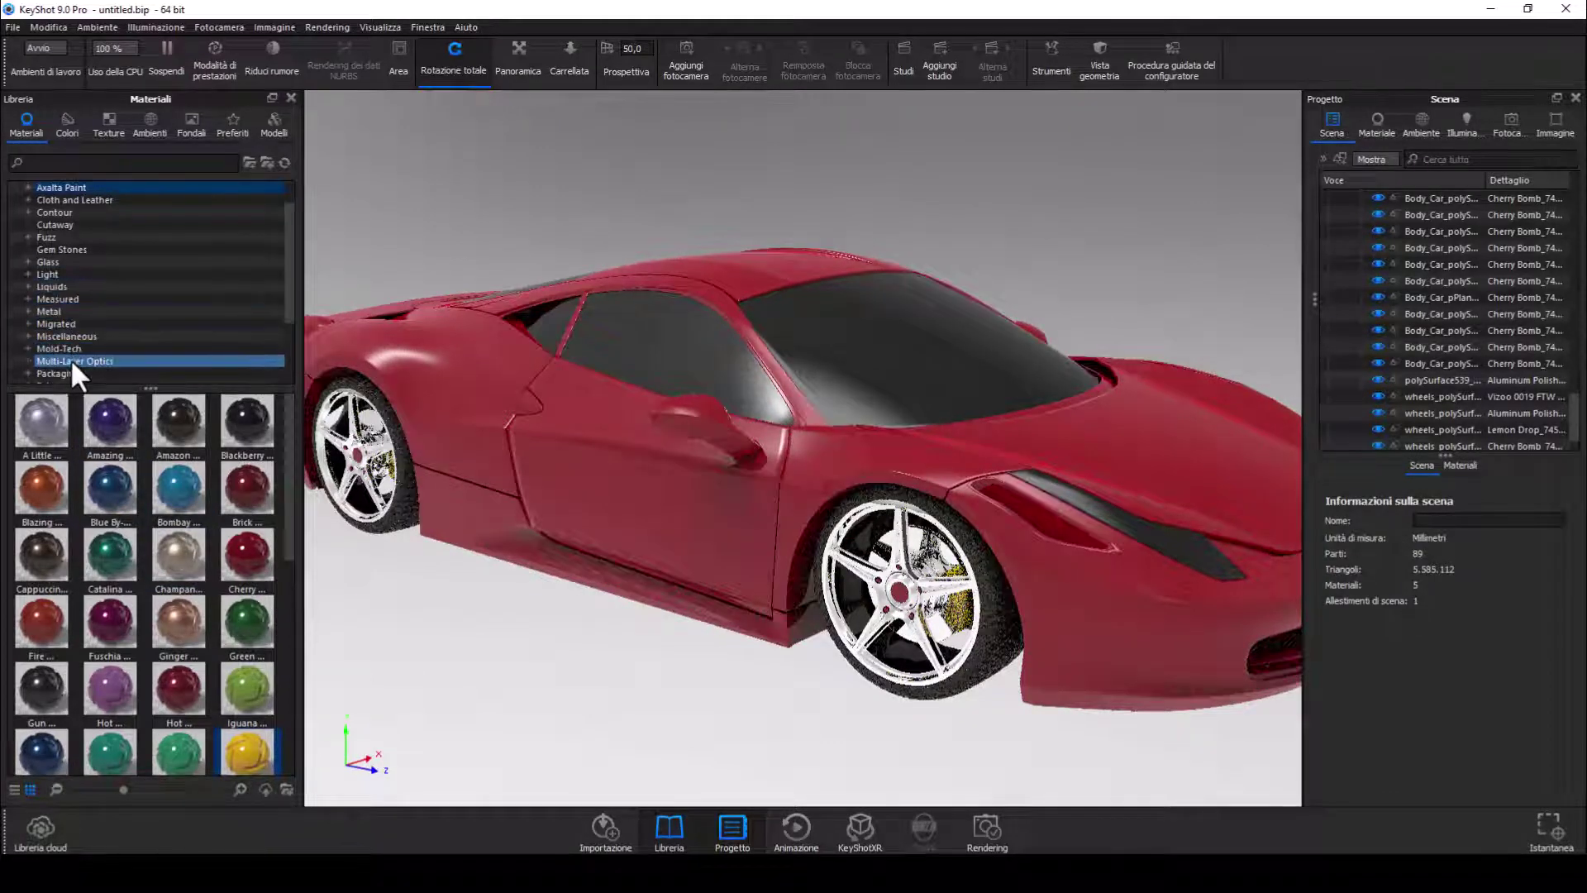
scroll(72, 356, down, 1)
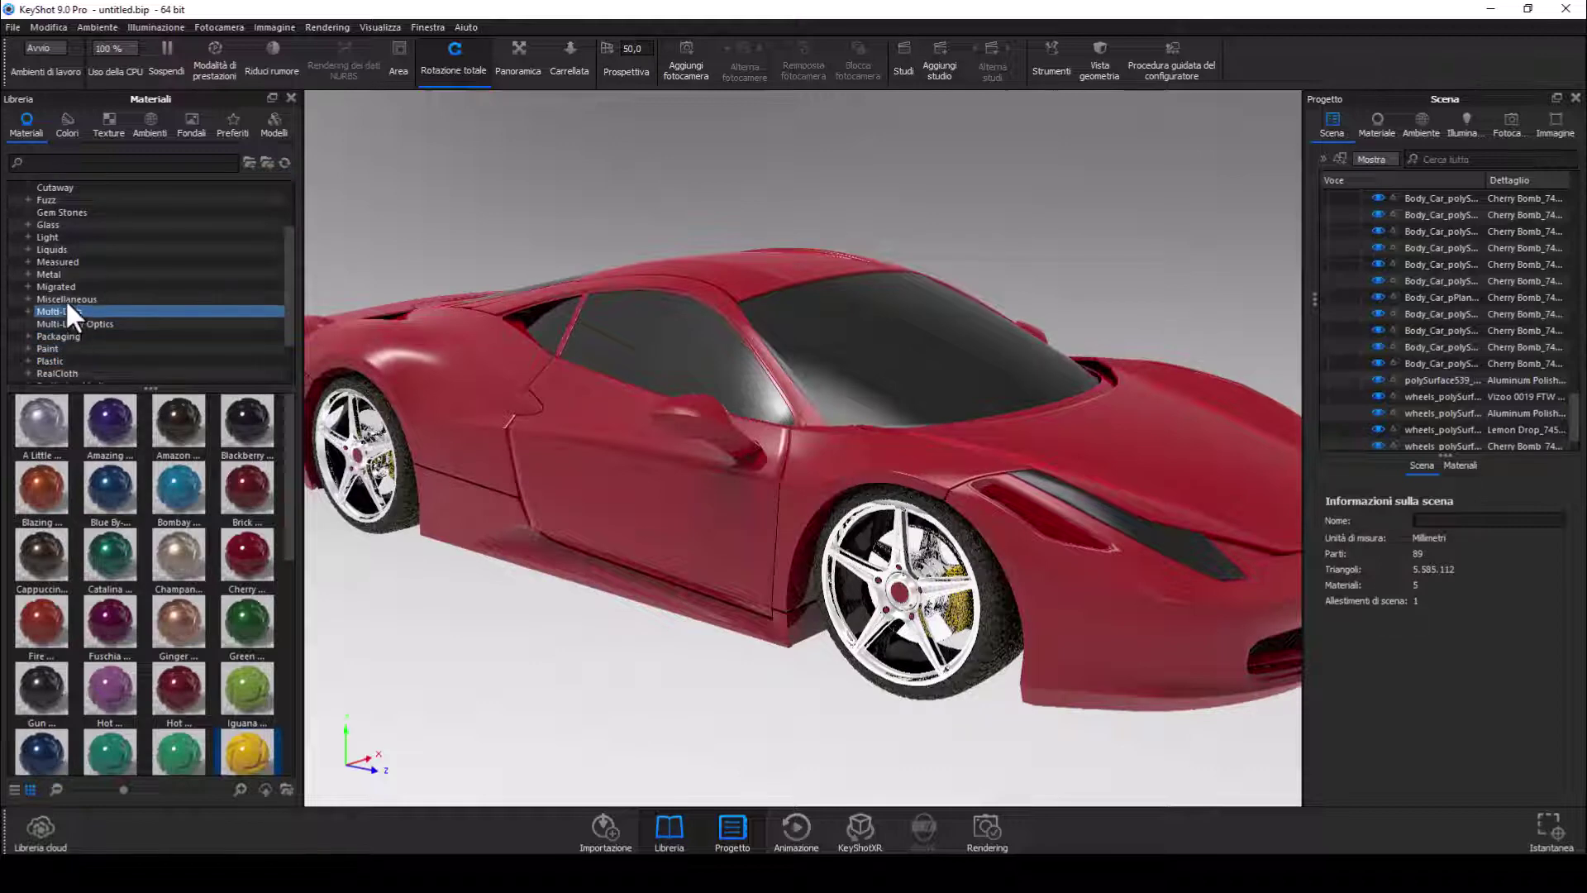
click(48, 274)
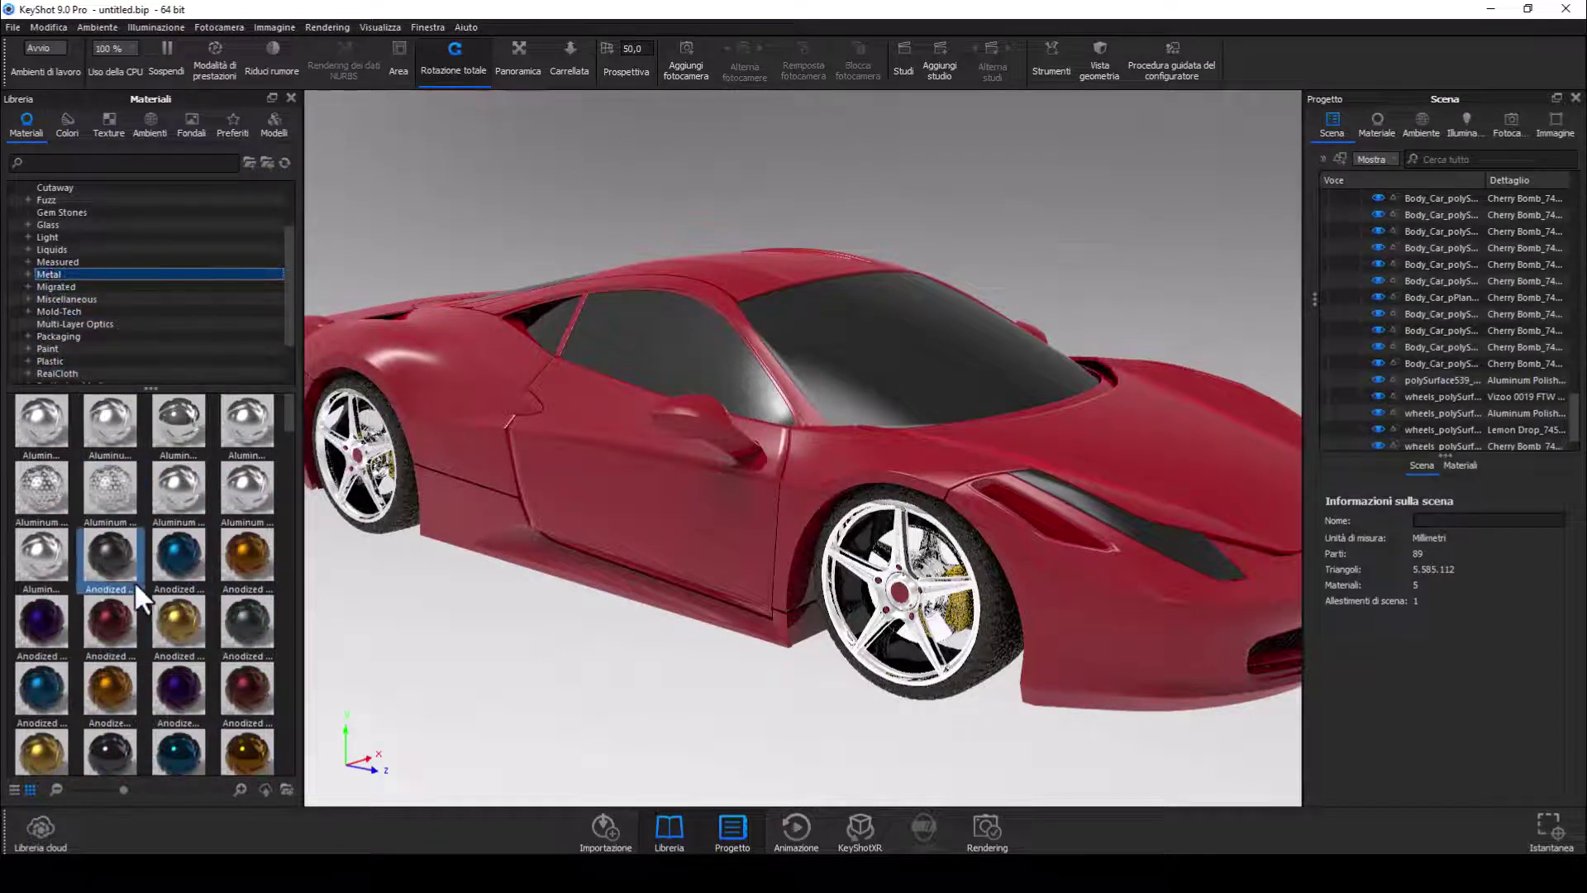
drag(109, 552, 903, 595)
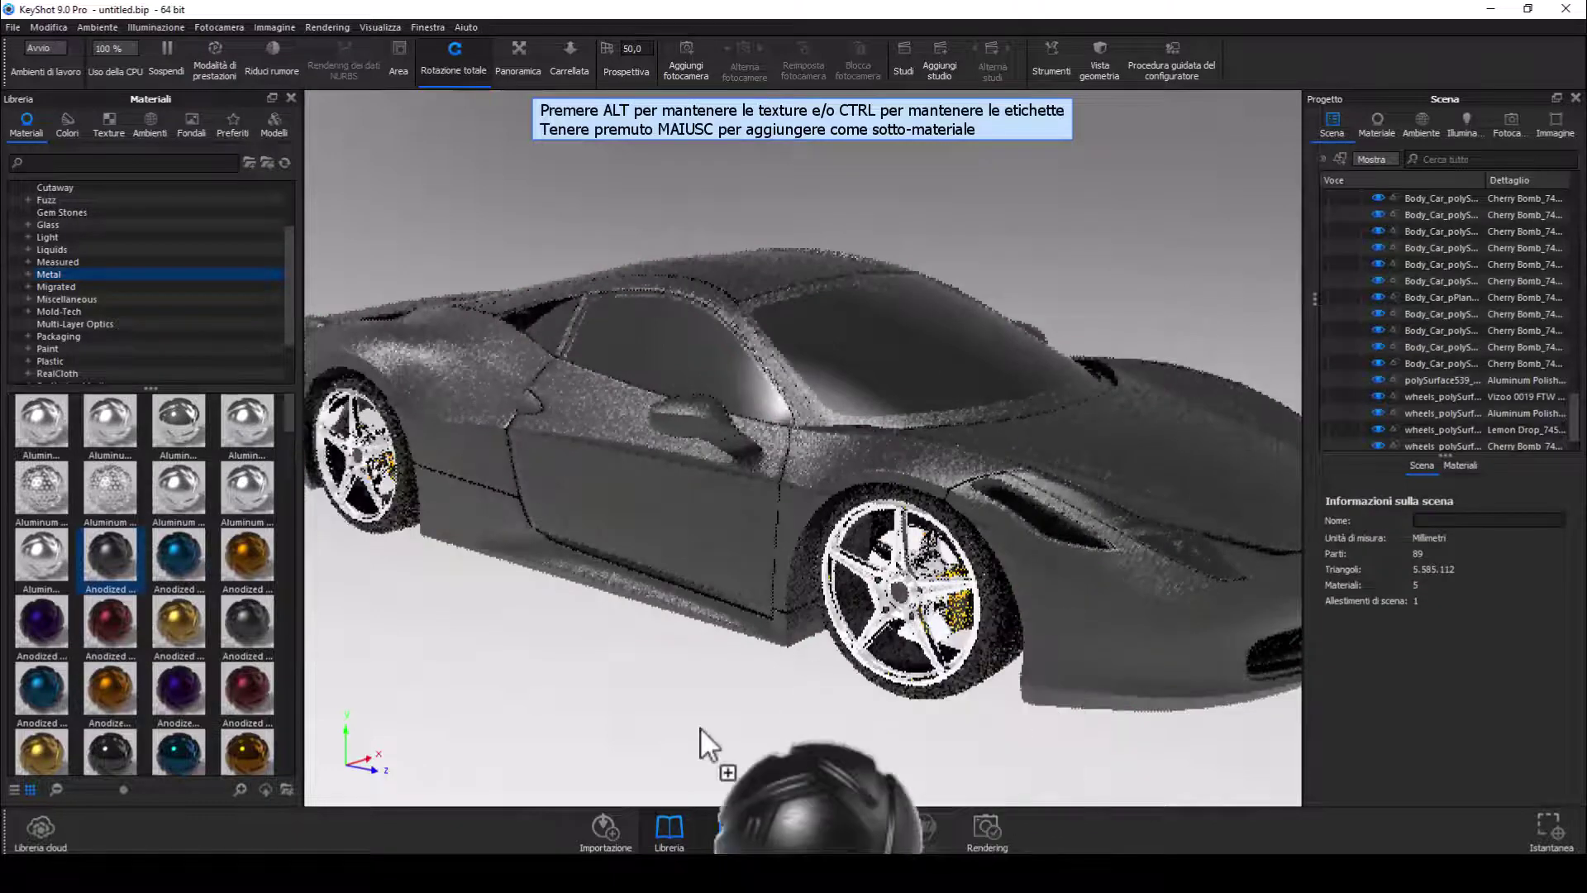
drag(903, 595, 701, 727)
Unlink a wheel part from the body material and apply black Anodized Aluminum to it
click(897, 593)
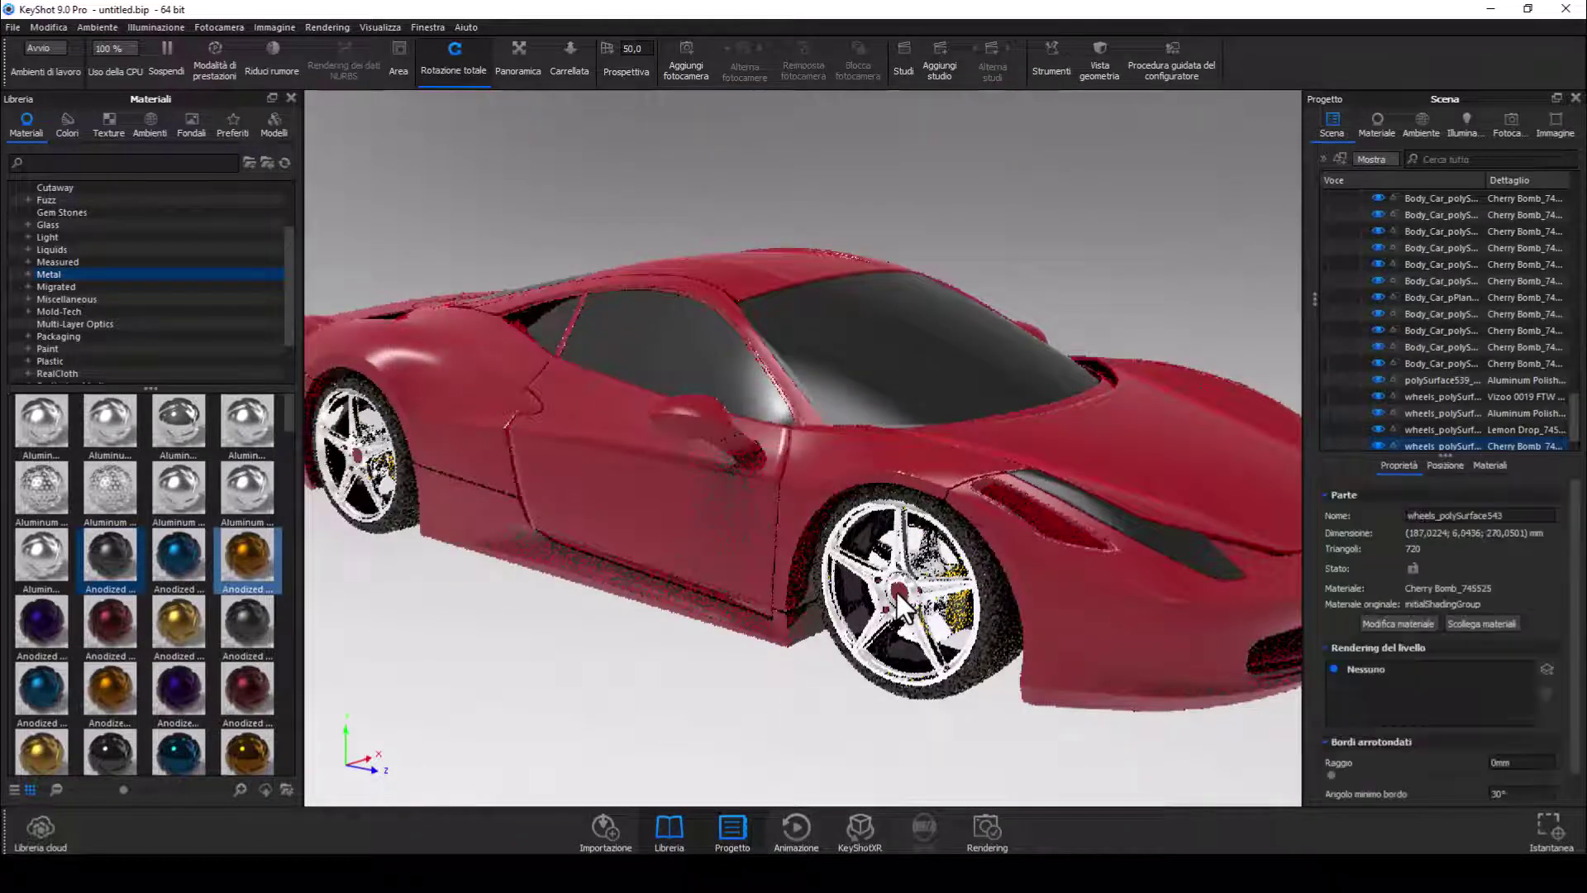
right_click(896, 591)
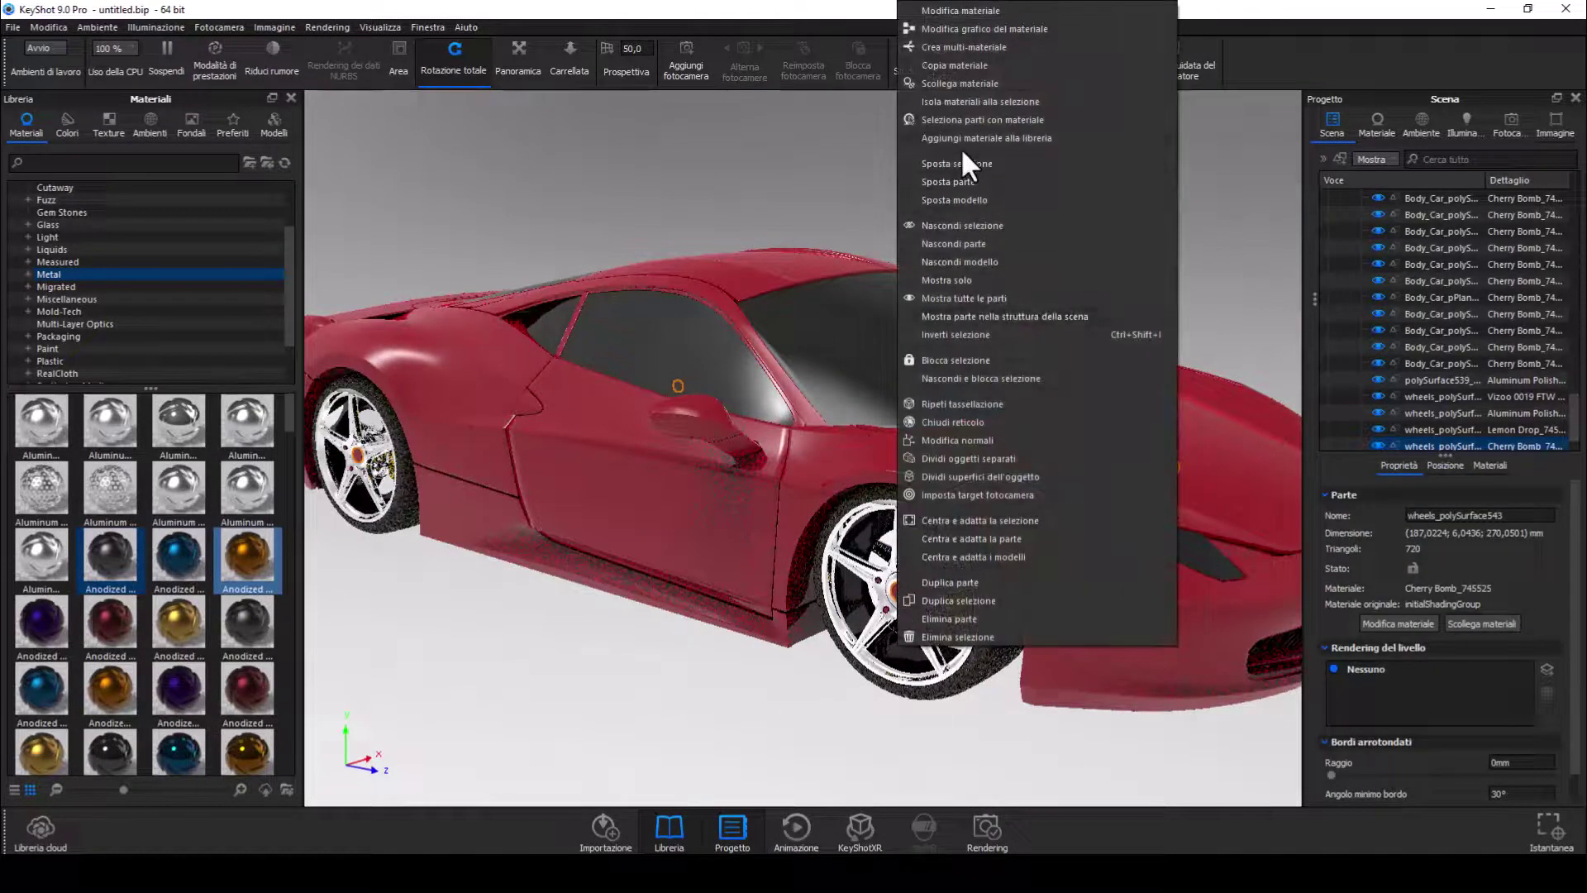
click(953, 82)
click(659, 617)
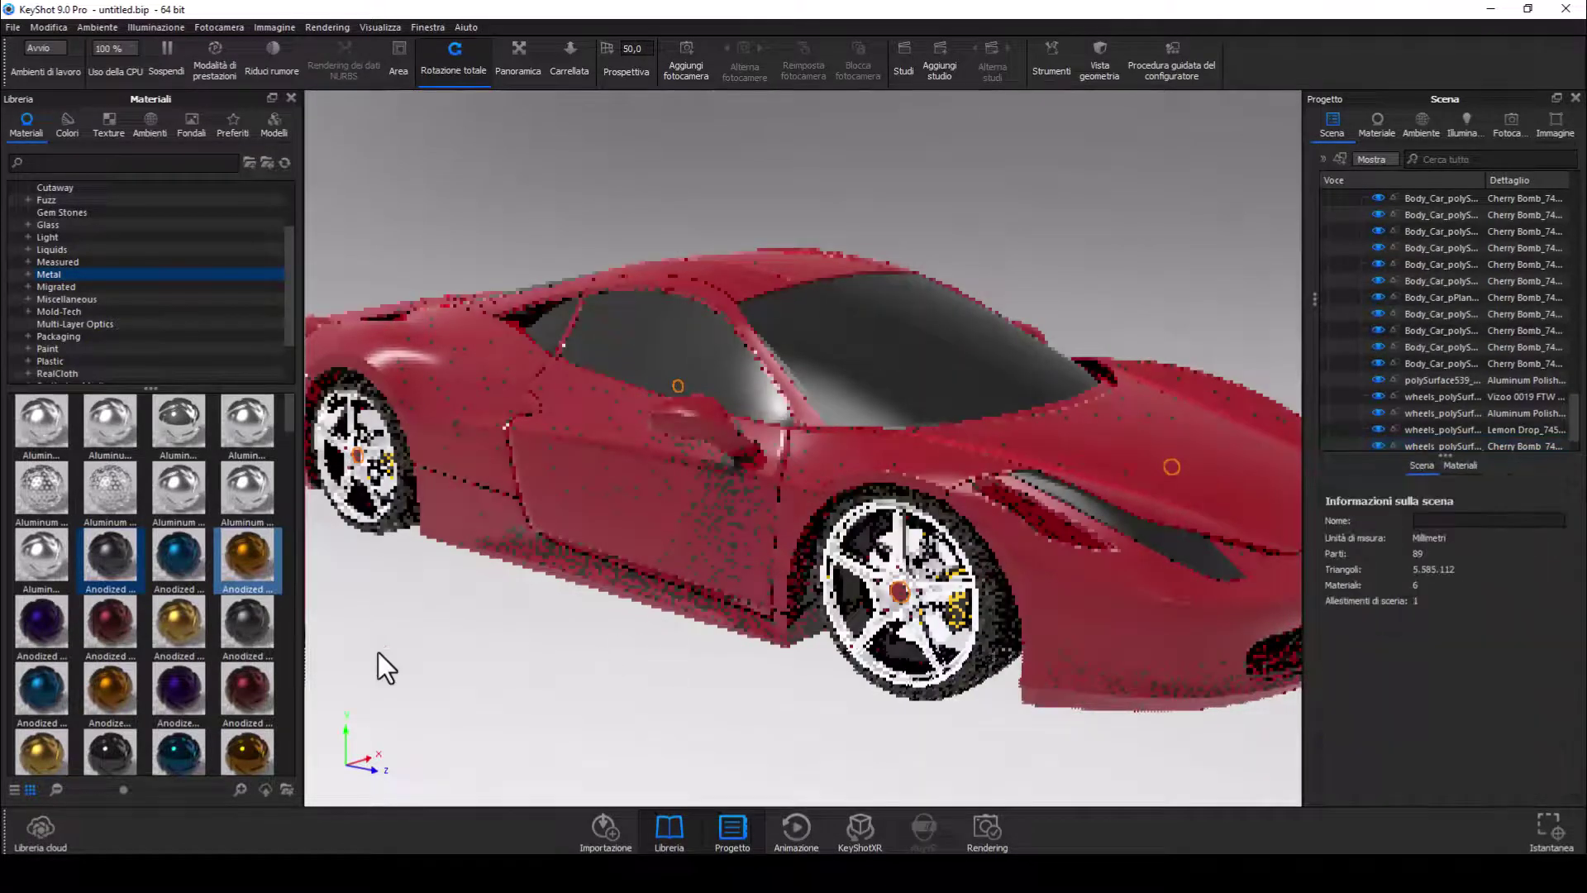
drag(110, 554, 902, 595)
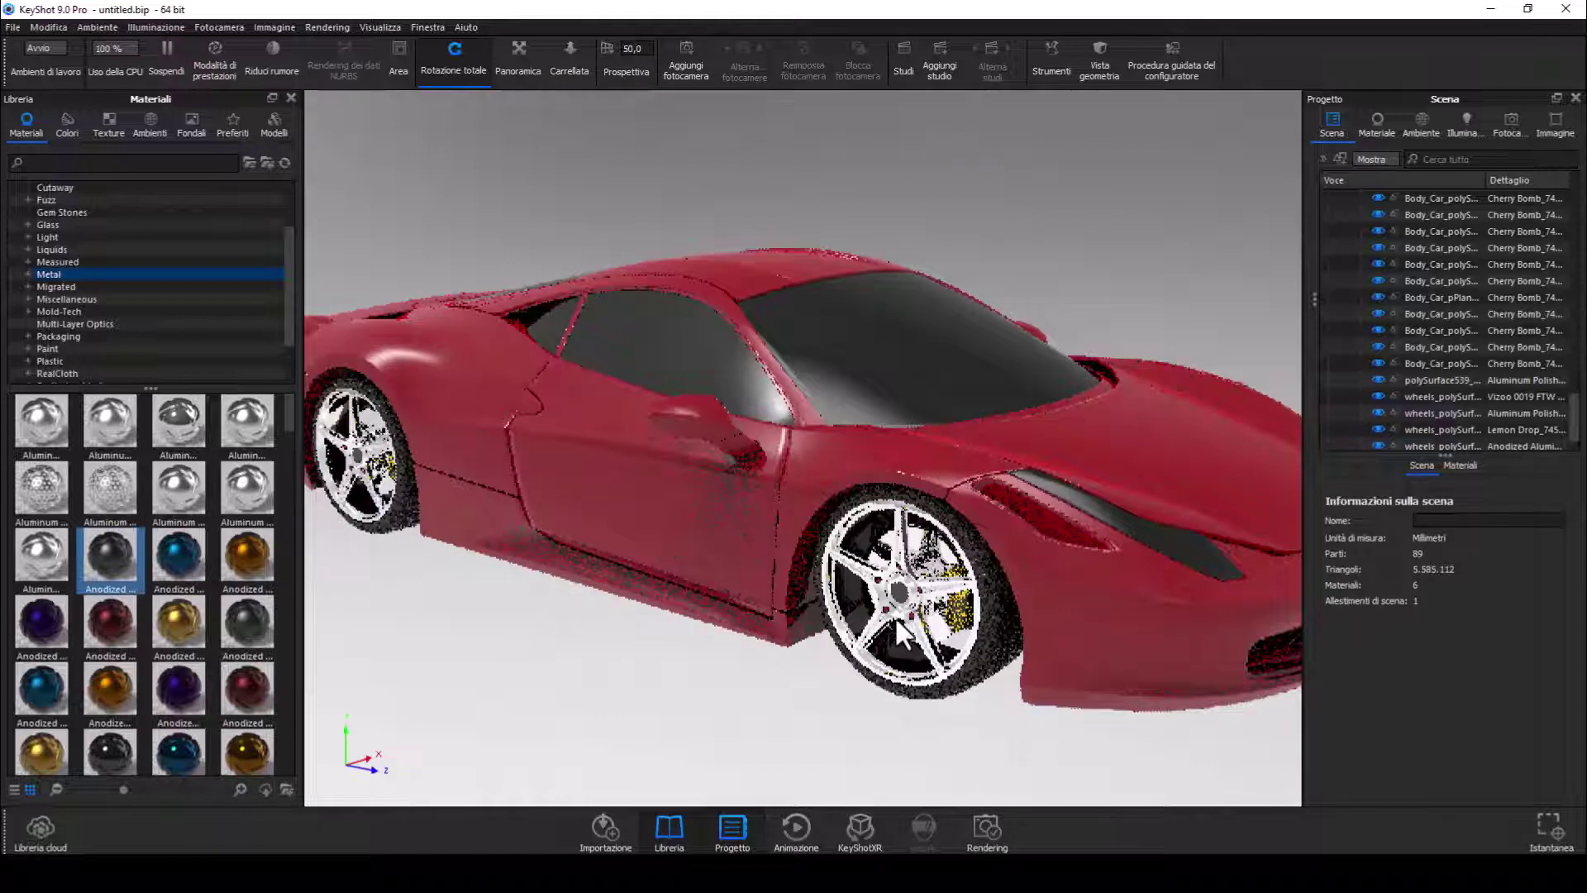
Unlink the rear wheel part, apply linked Anodized Aluminum, then try a blue anodized material
click(910, 617)
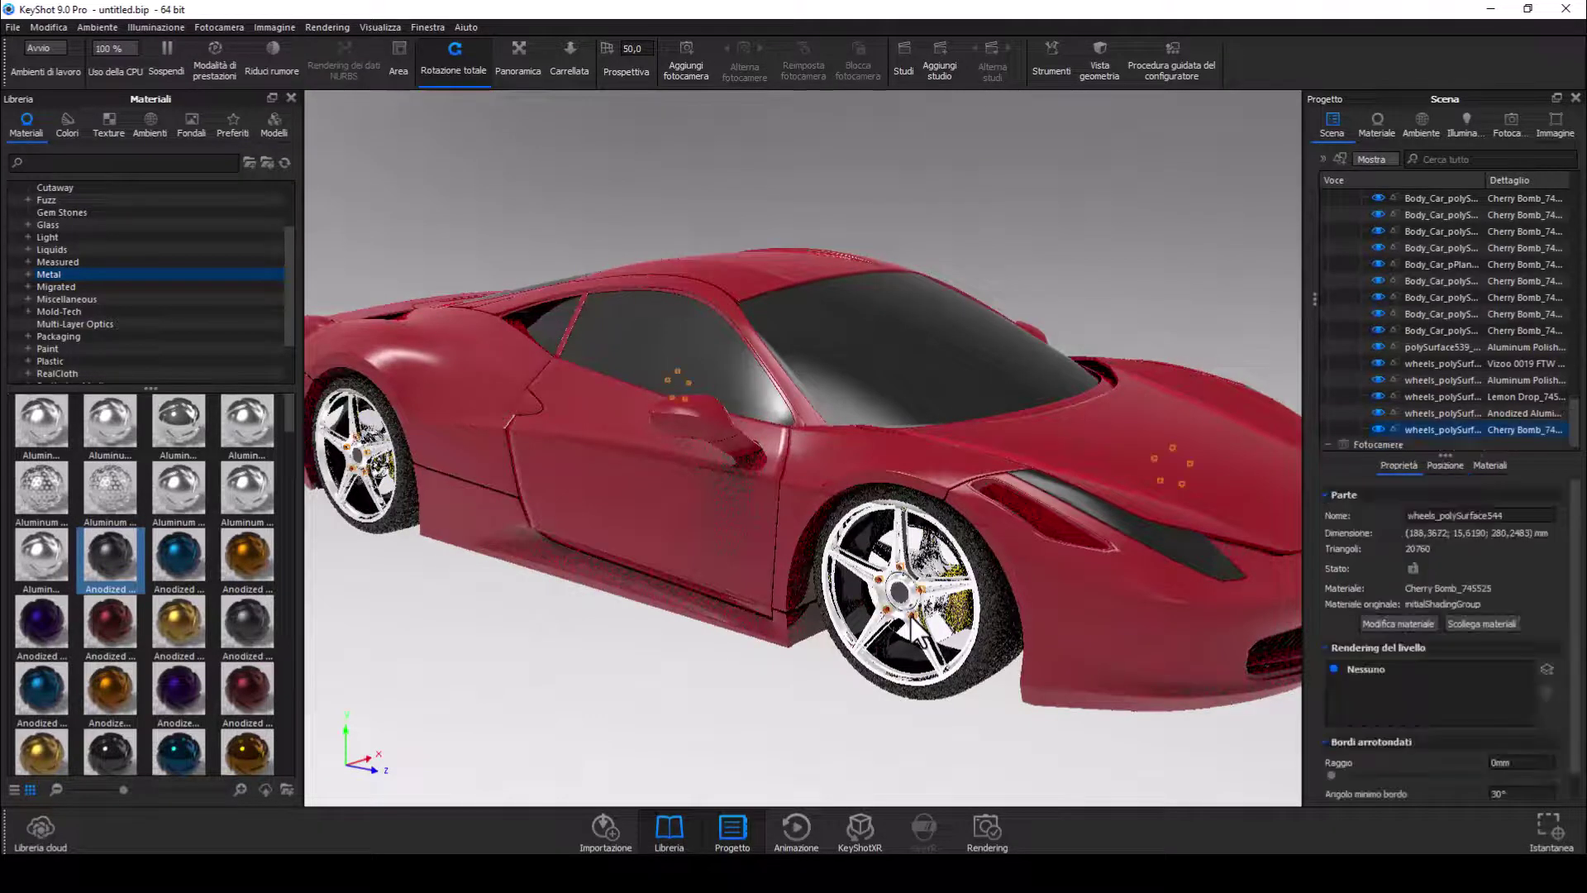
right_click(911, 607)
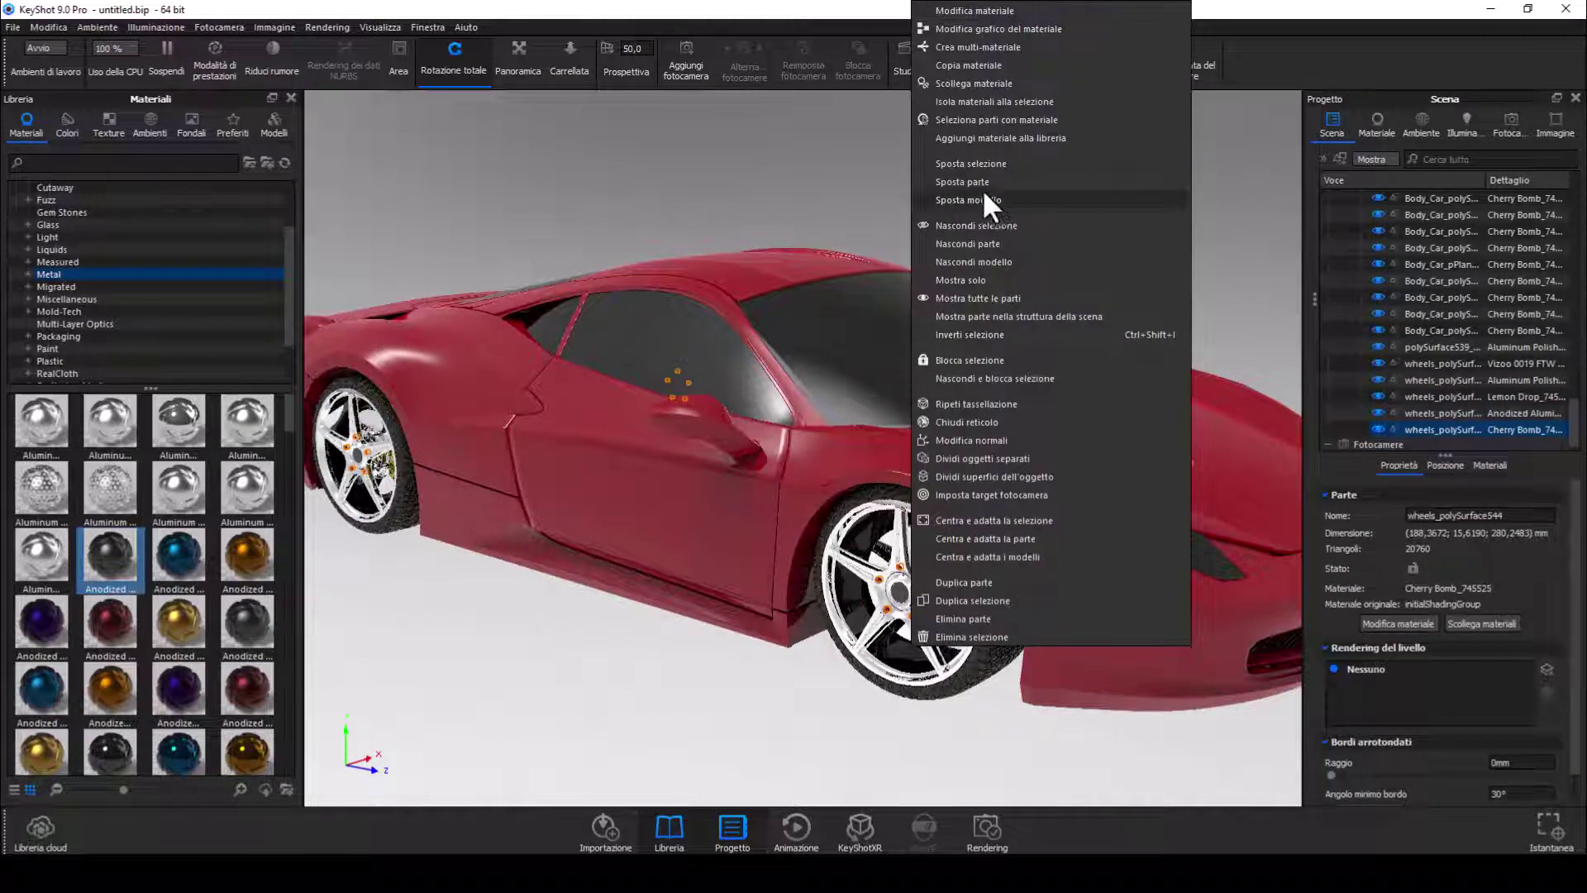
click(972, 101)
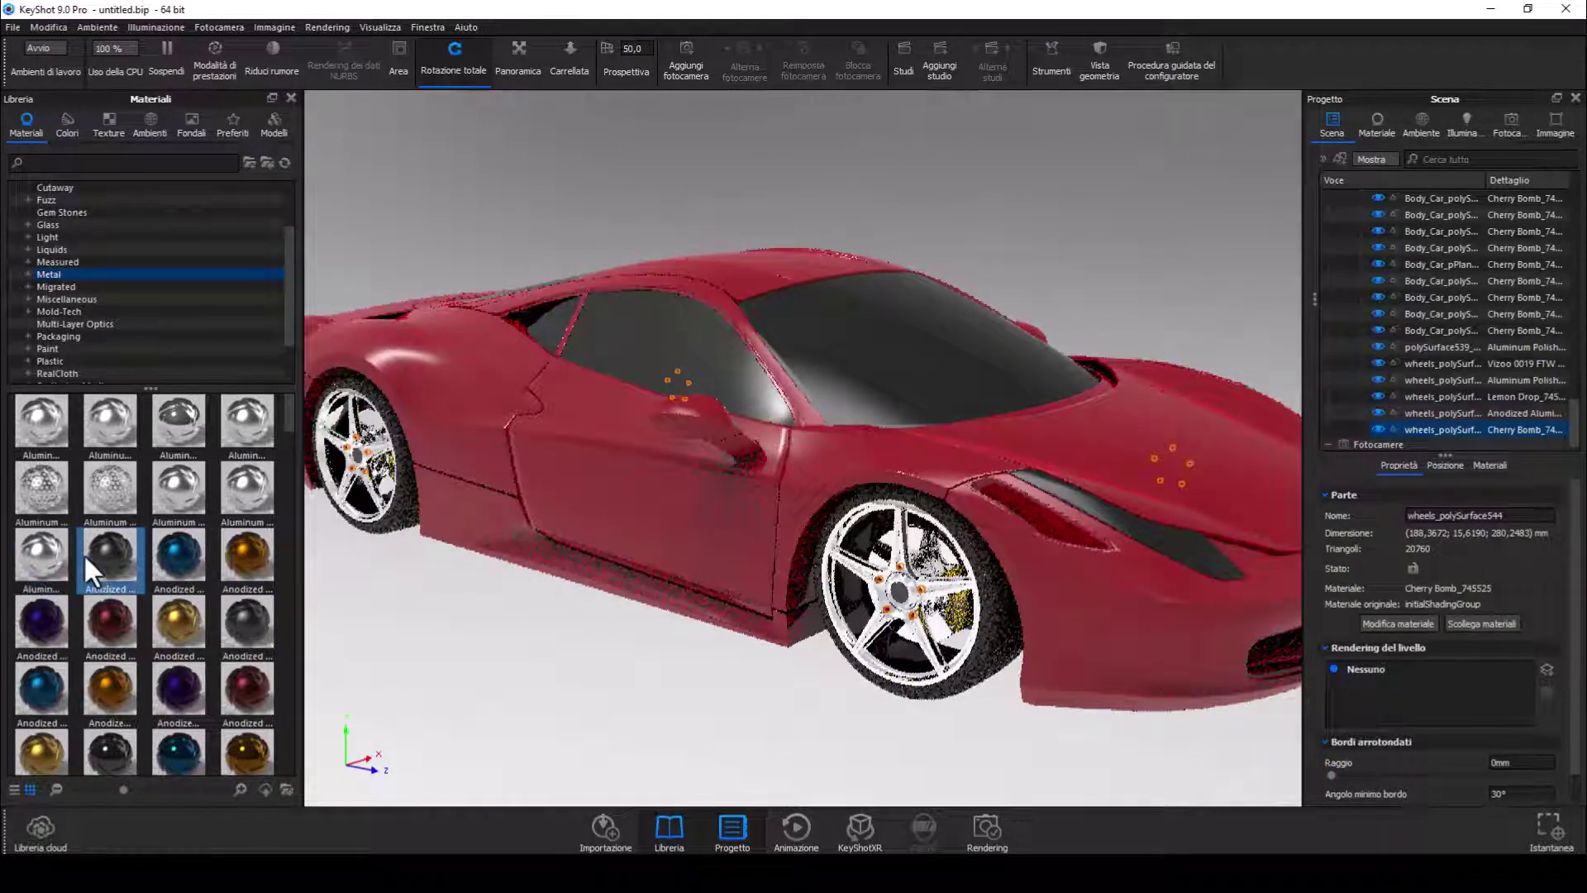
mouse_move(83, 553)
mouse_down()
mouse_move(893, 653)
mouse_move(916, 626)
mouse_up()
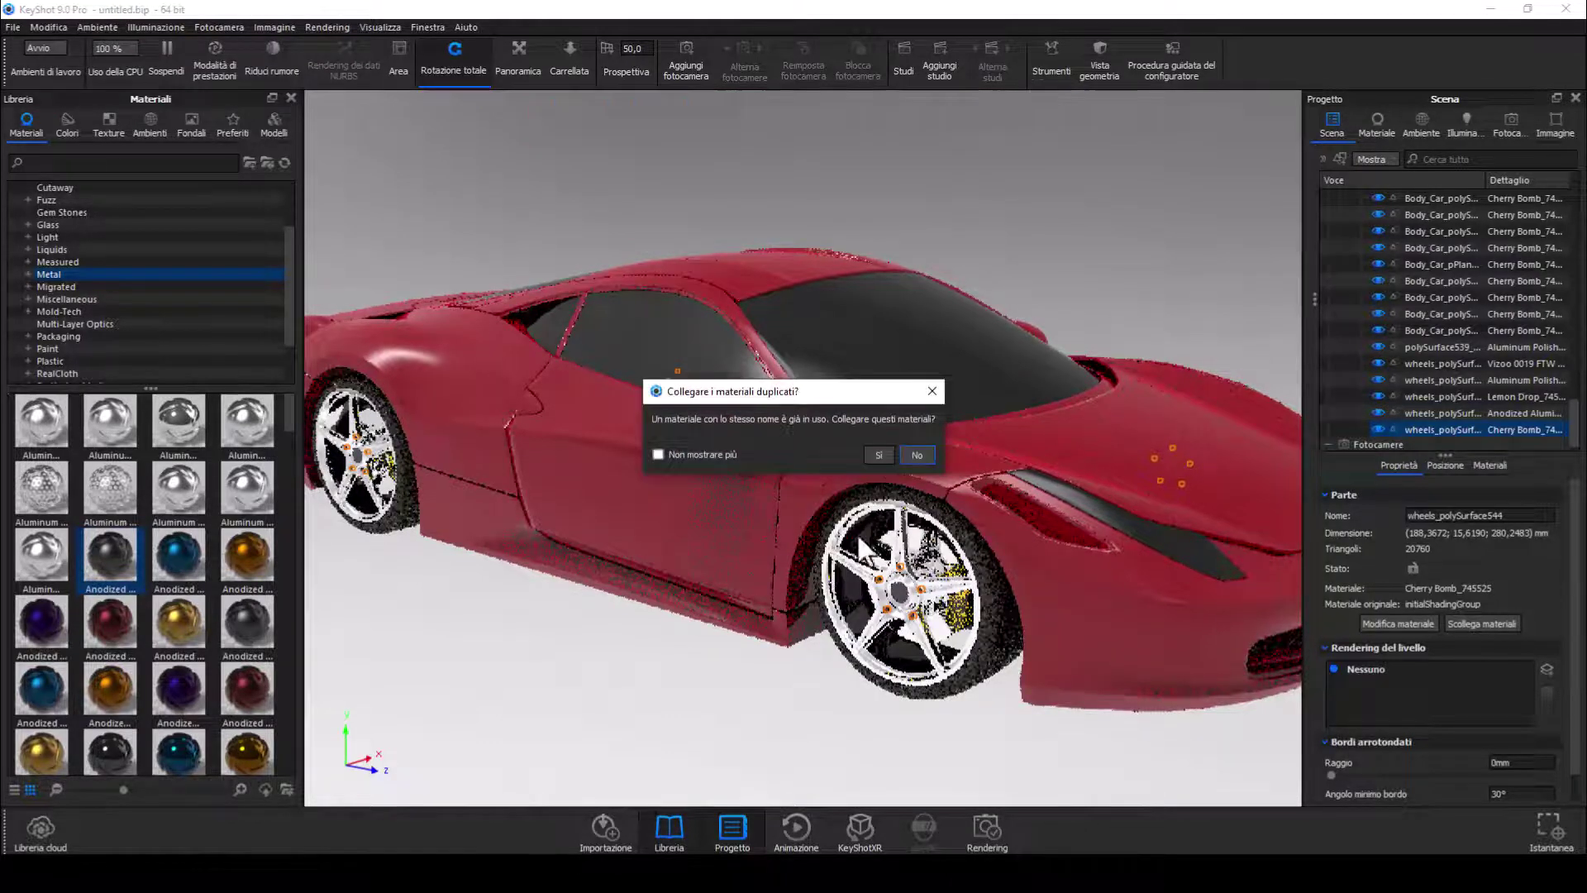
click(909, 450)
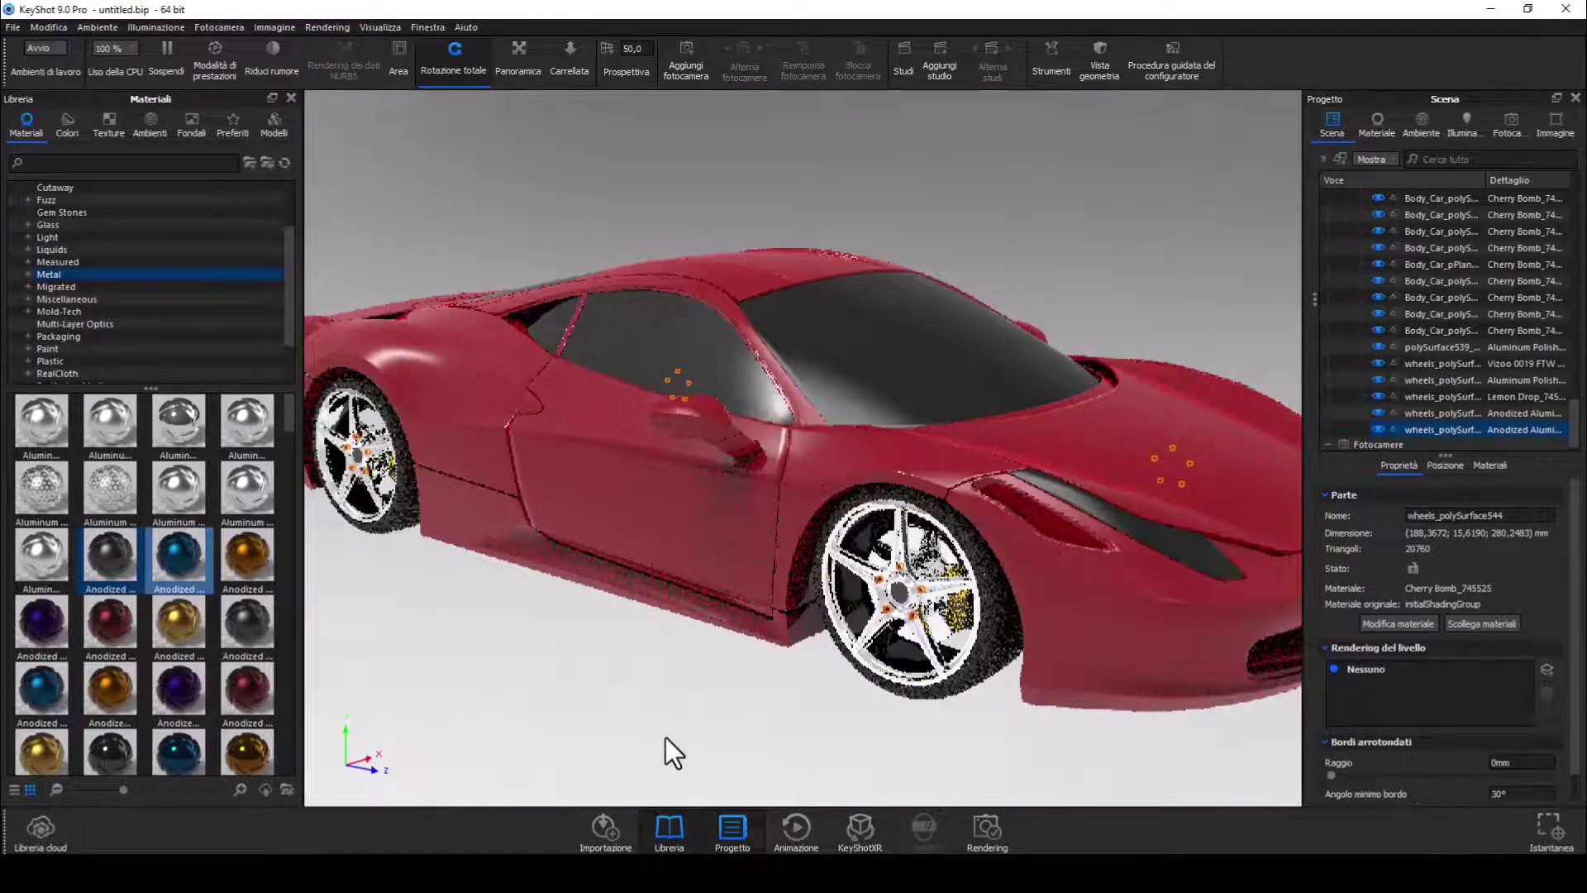
click(666, 736)
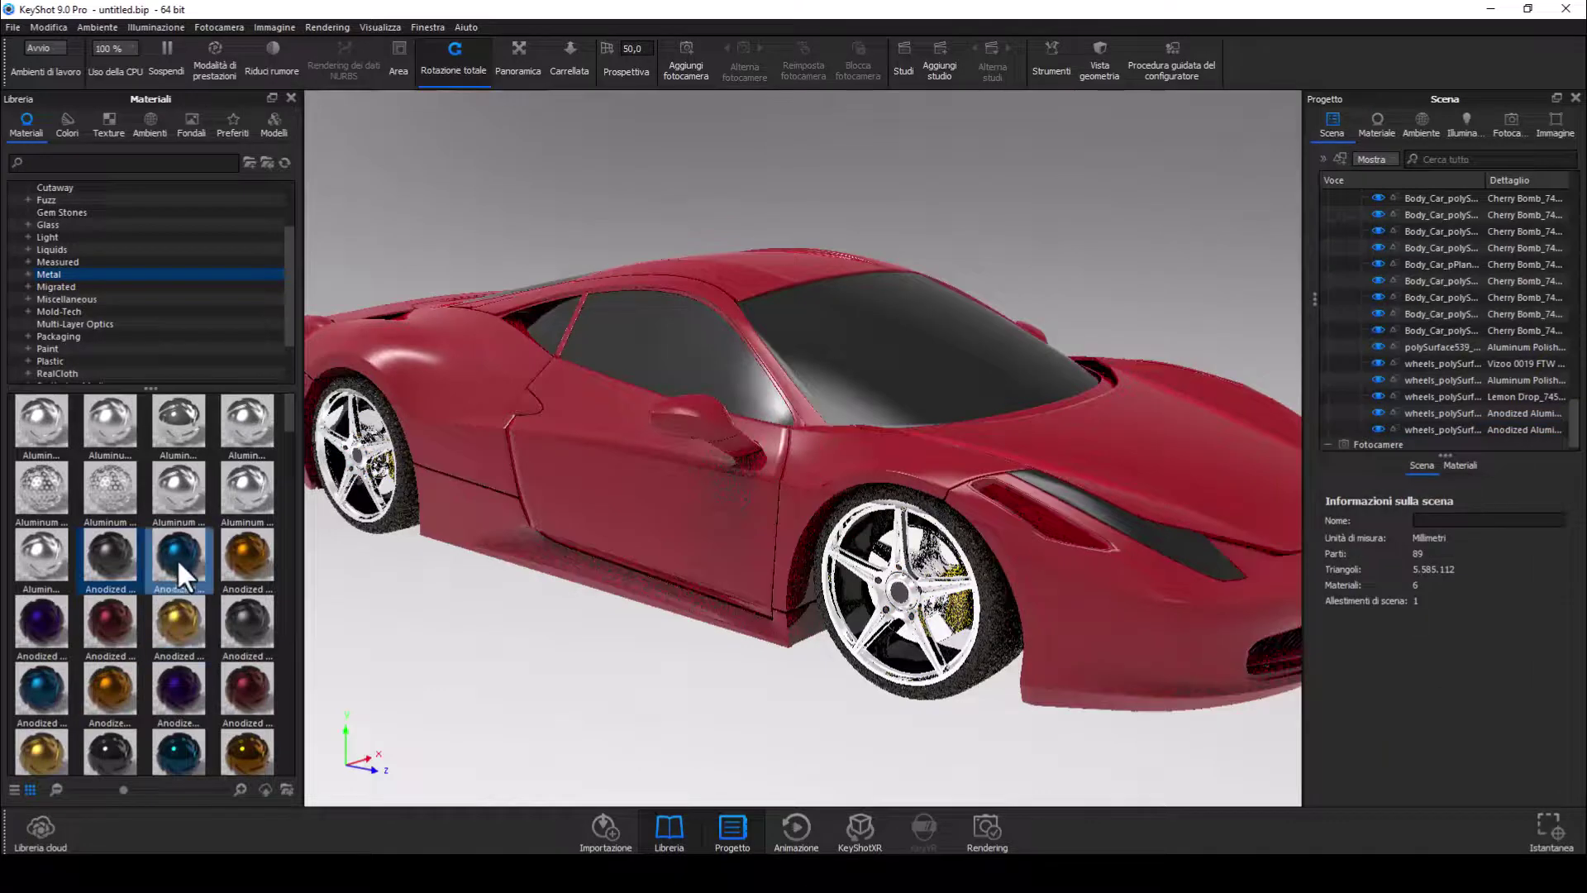
mouse_move(171, 558)
mouse_down()
mouse_move(805, 628)
mouse_move(940, 620)
mouse_move(761, 699)
mouse_up()
Unlink the rear wheel's shared material and drop the blue Anodized material onto the rims
click(939, 623)
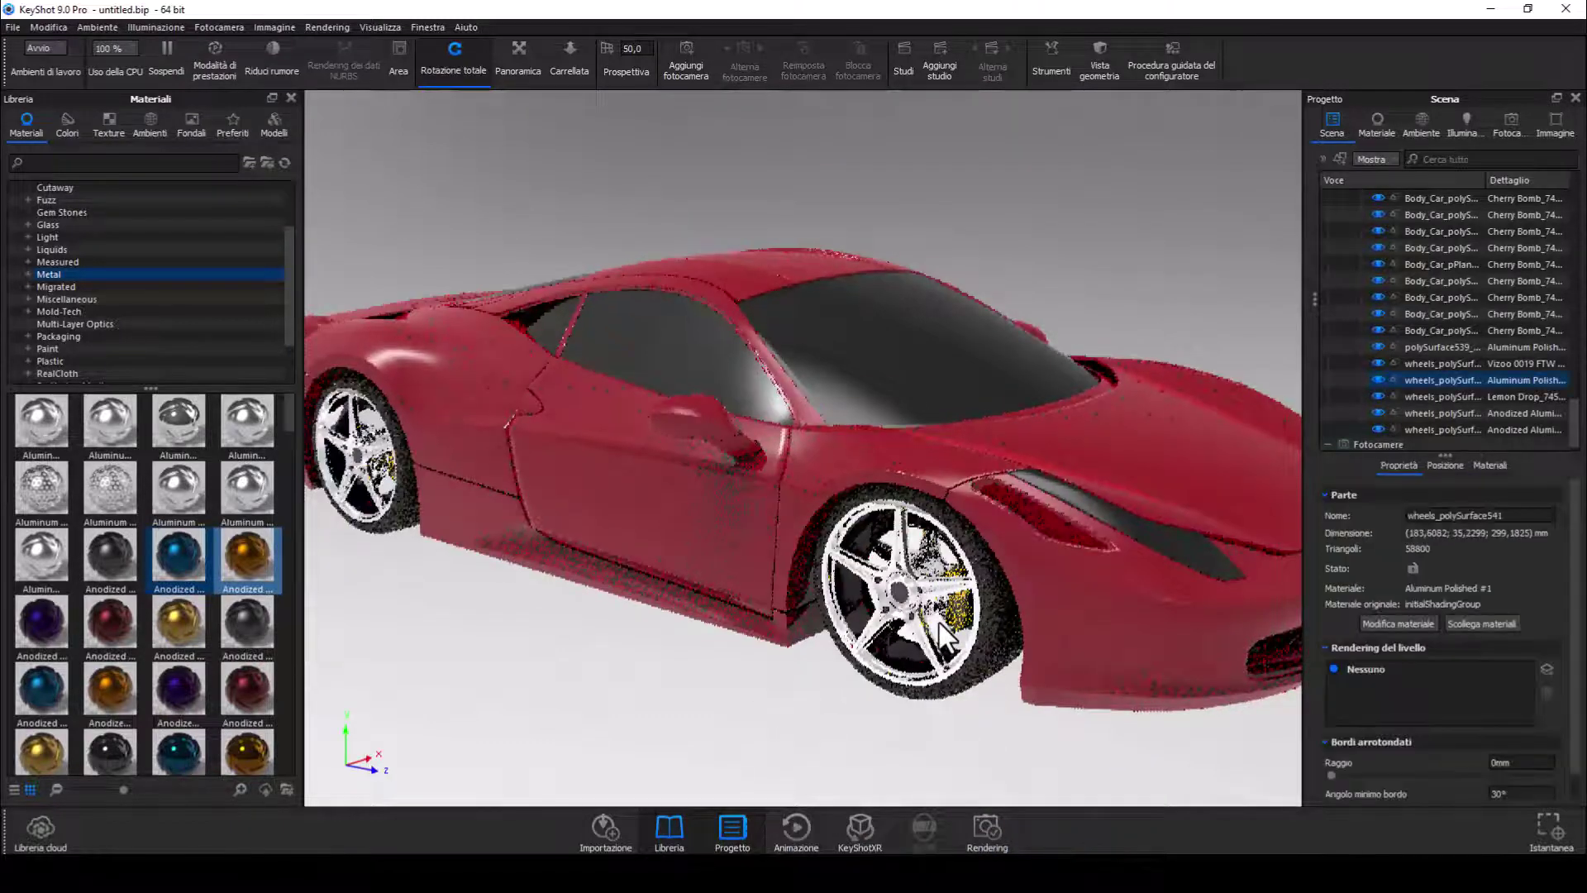
right_click(938, 620)
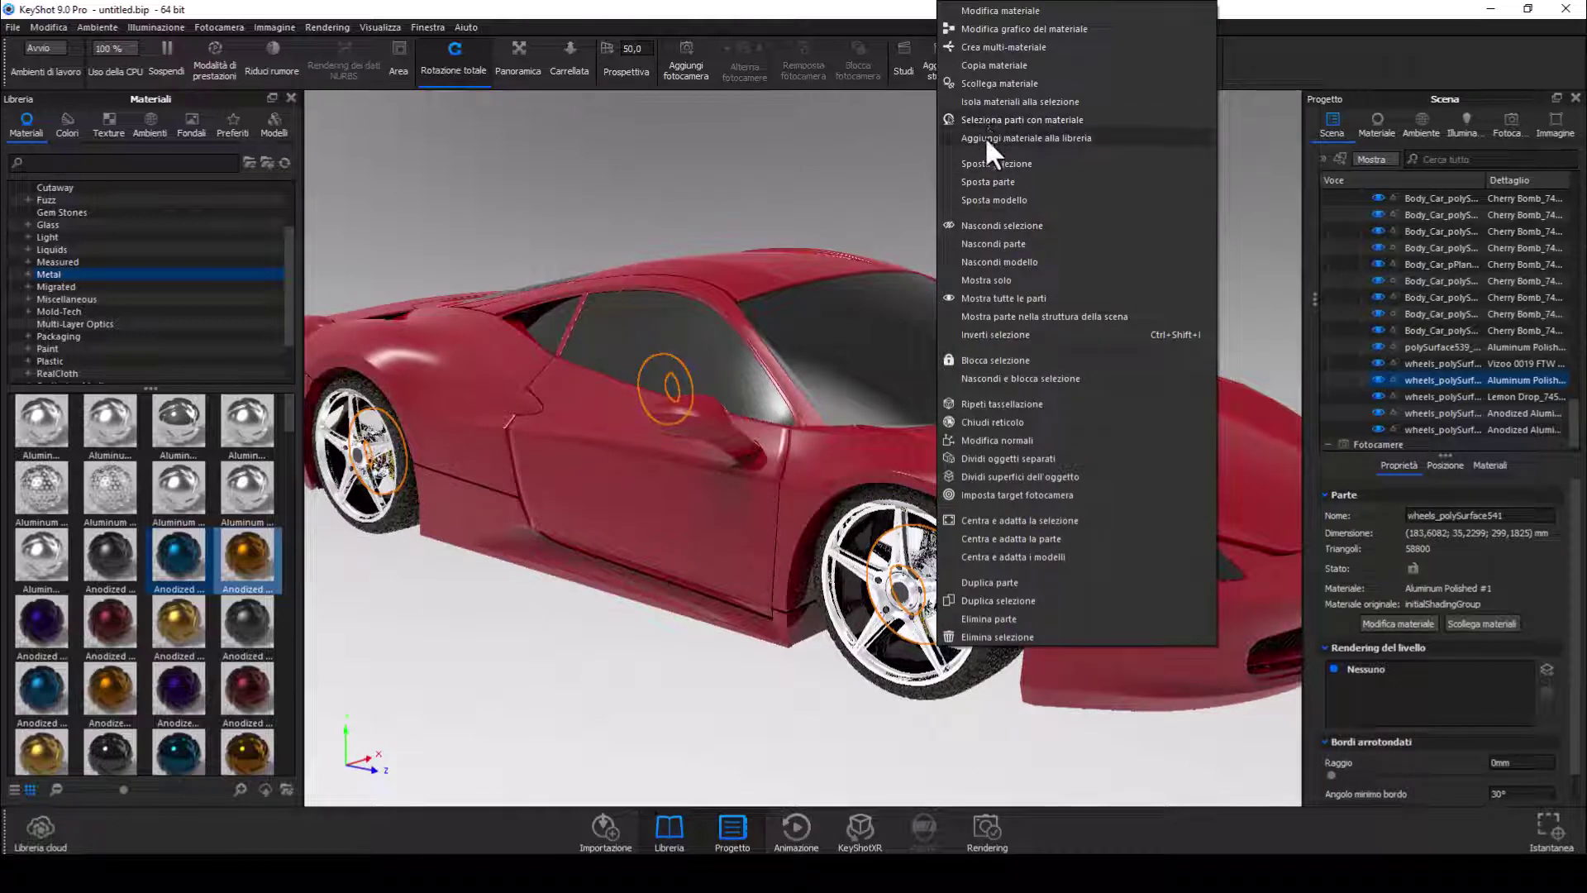
click(985, 85)
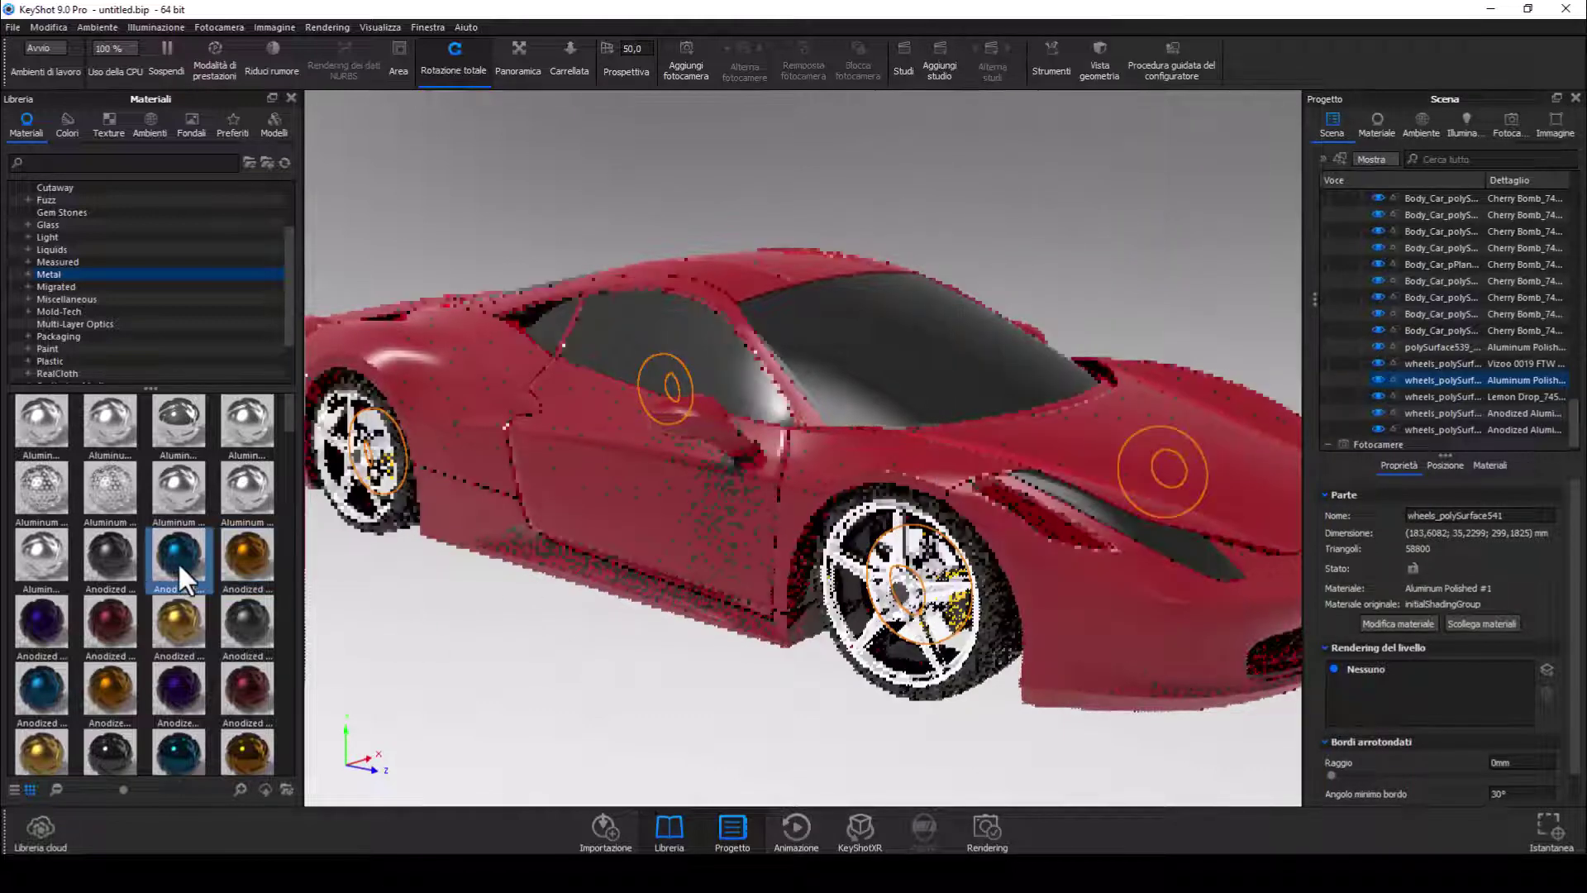
drag(177, 562, 885, 674)
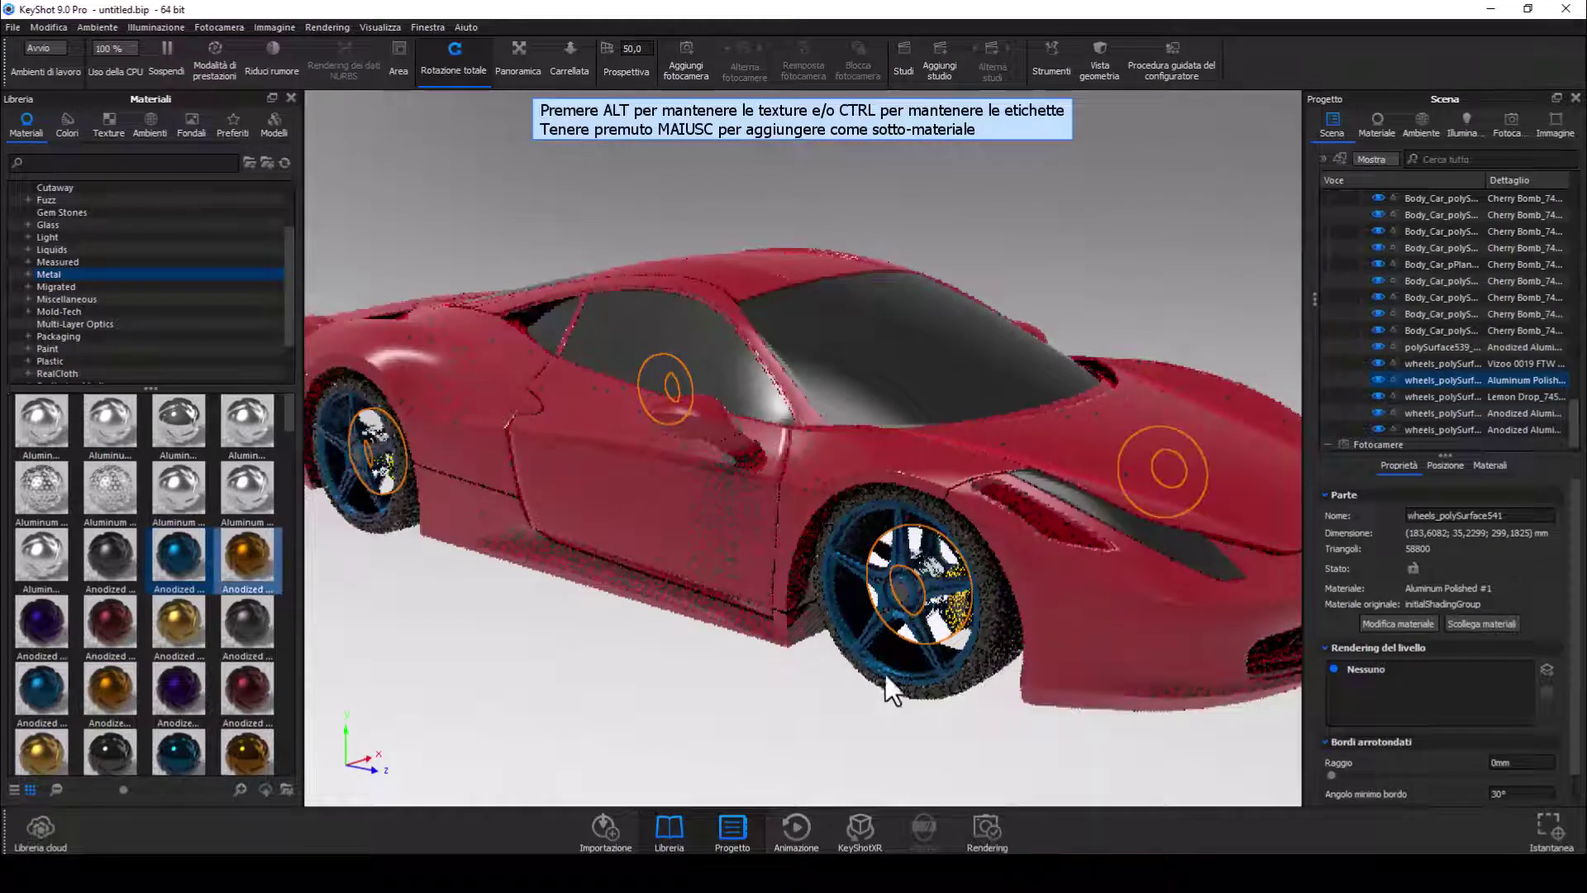
click(816, 711)
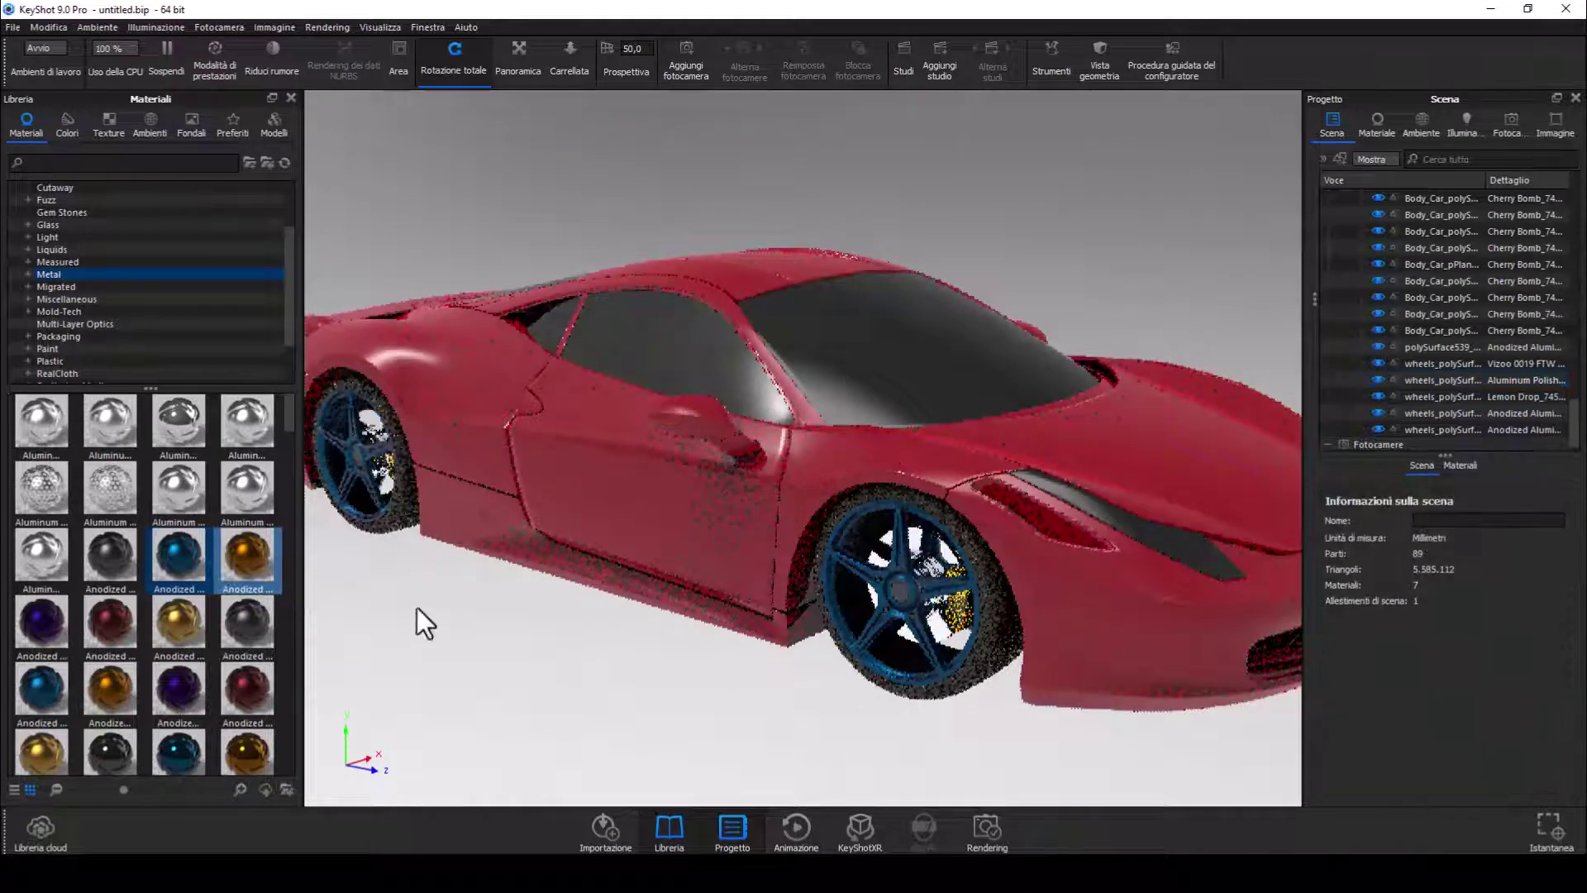
scroll(662, 716, up, 2)
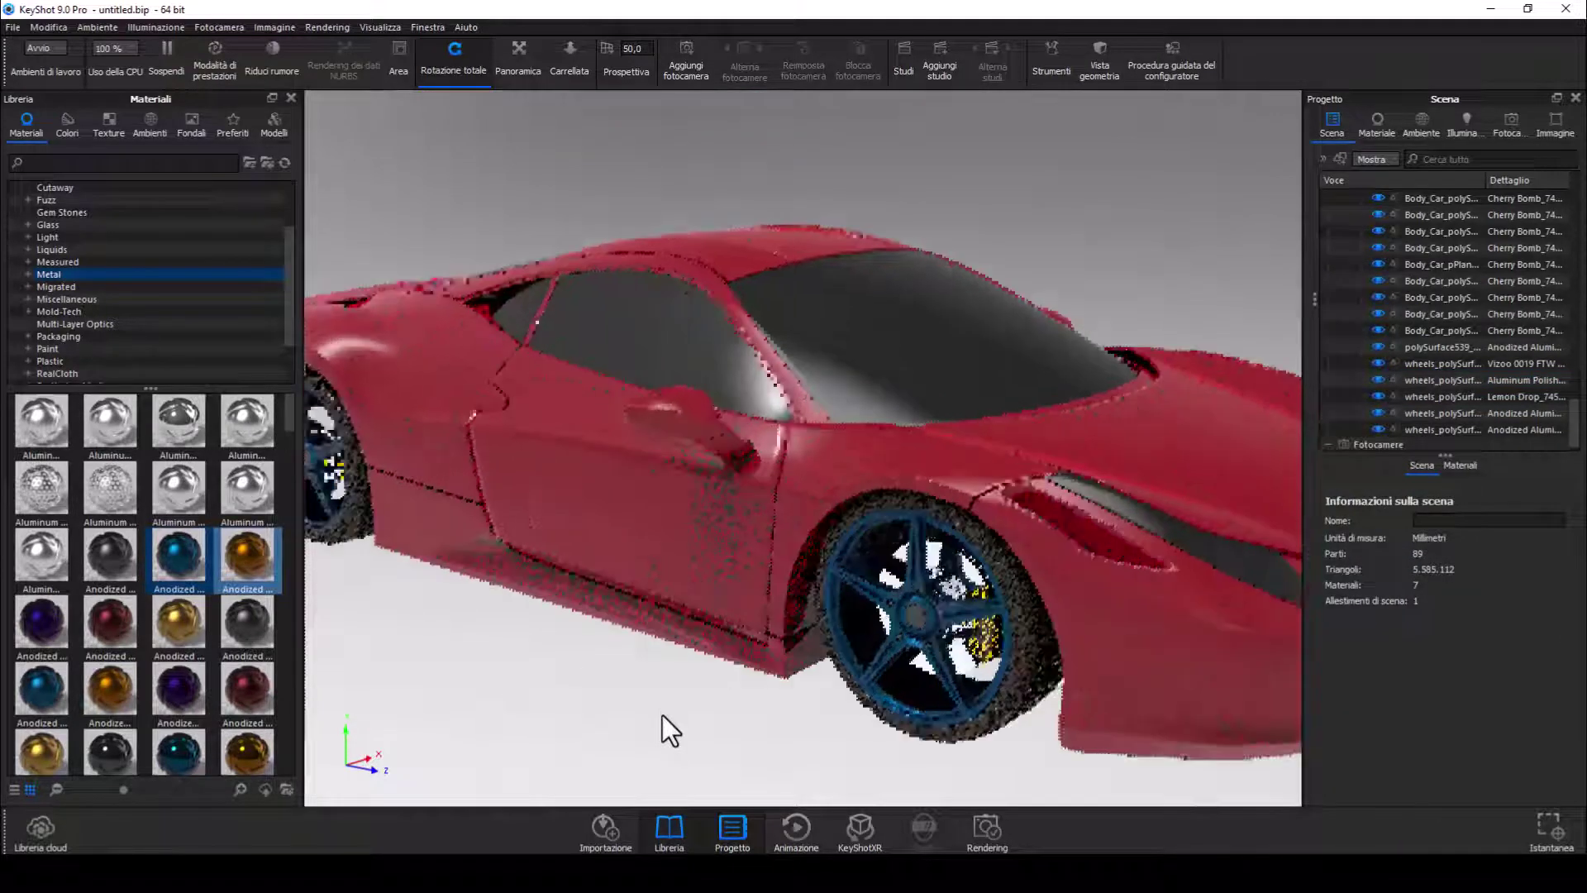
scroll(658, 715, up, 1)
scroll(657, 716, up, 1)
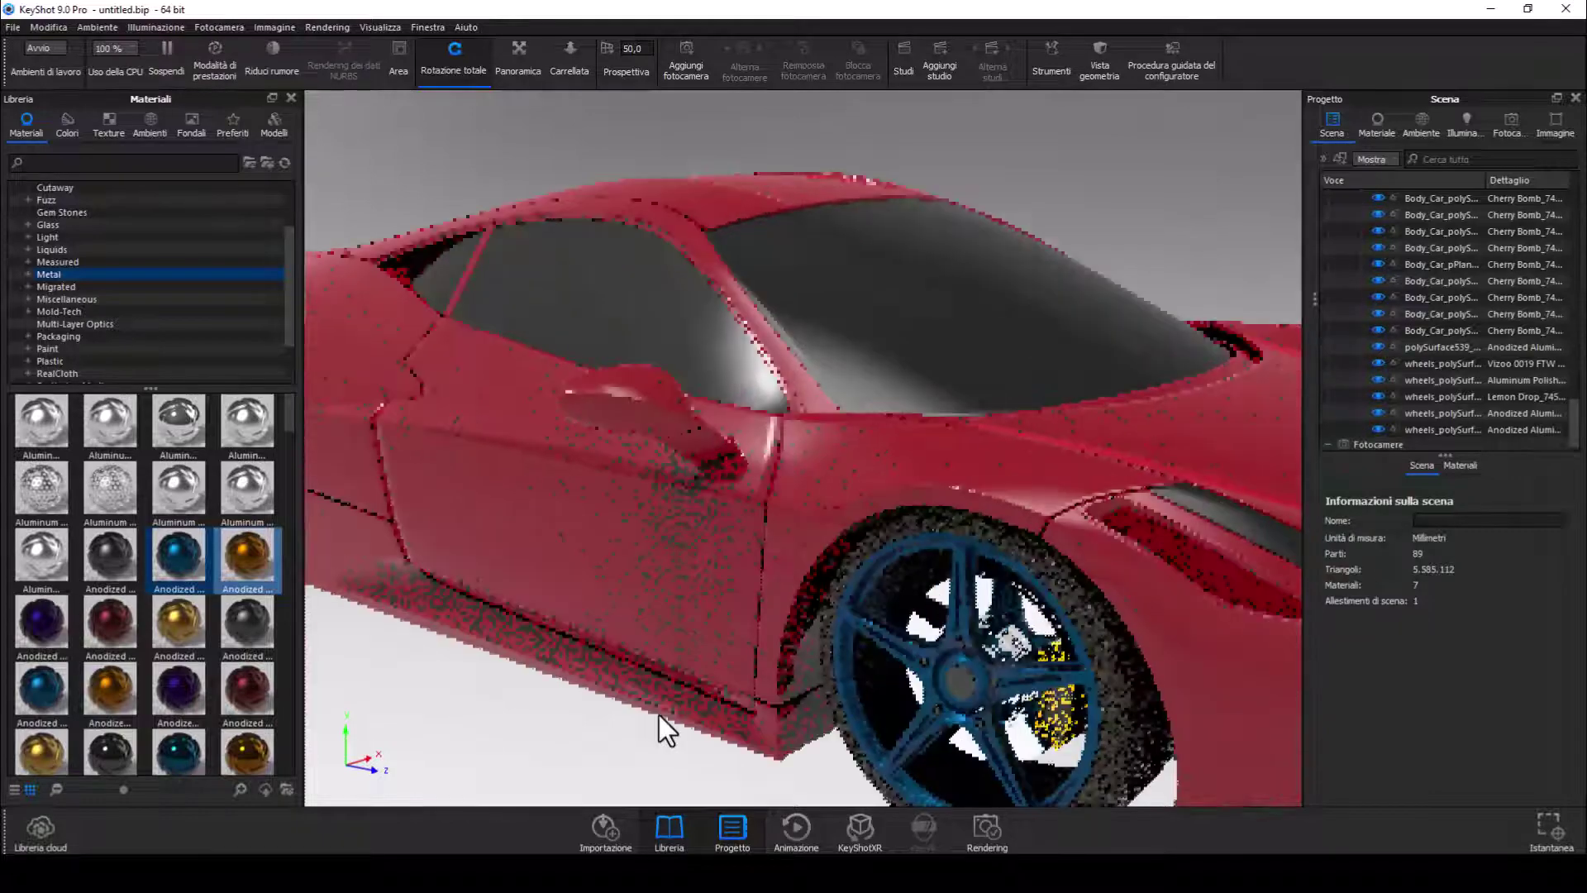
scroll(658, 716, down, 1)
scroll(677, 701, down, 1)
scroll(697, 686, down, 1)
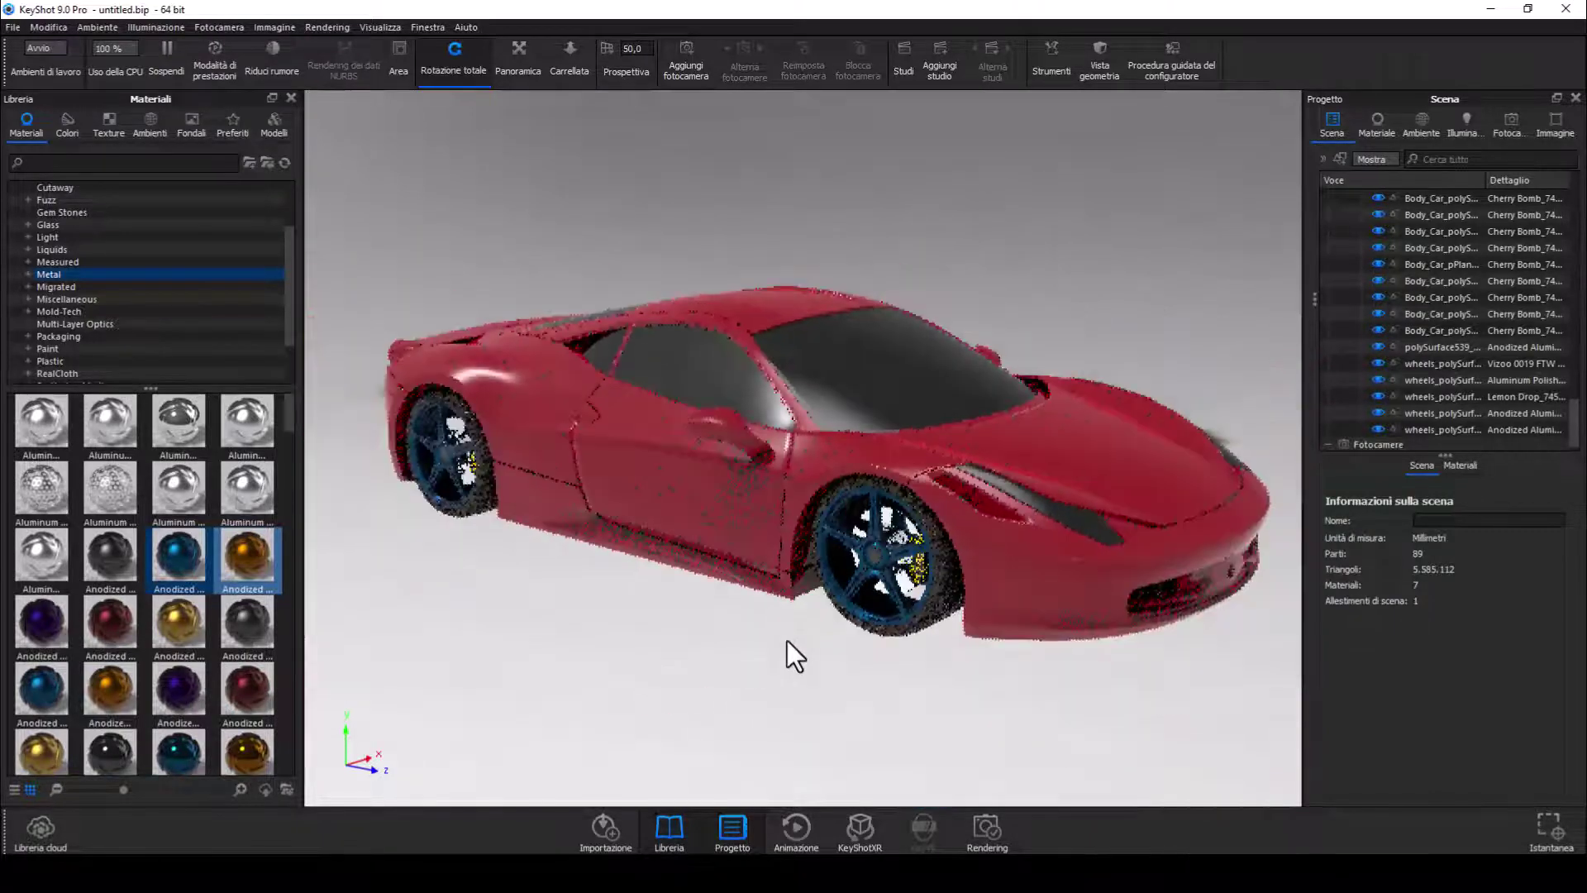
Unlink the side mirror from the body paint and apply black Anodized metal, confirming the link
click(731, 423)
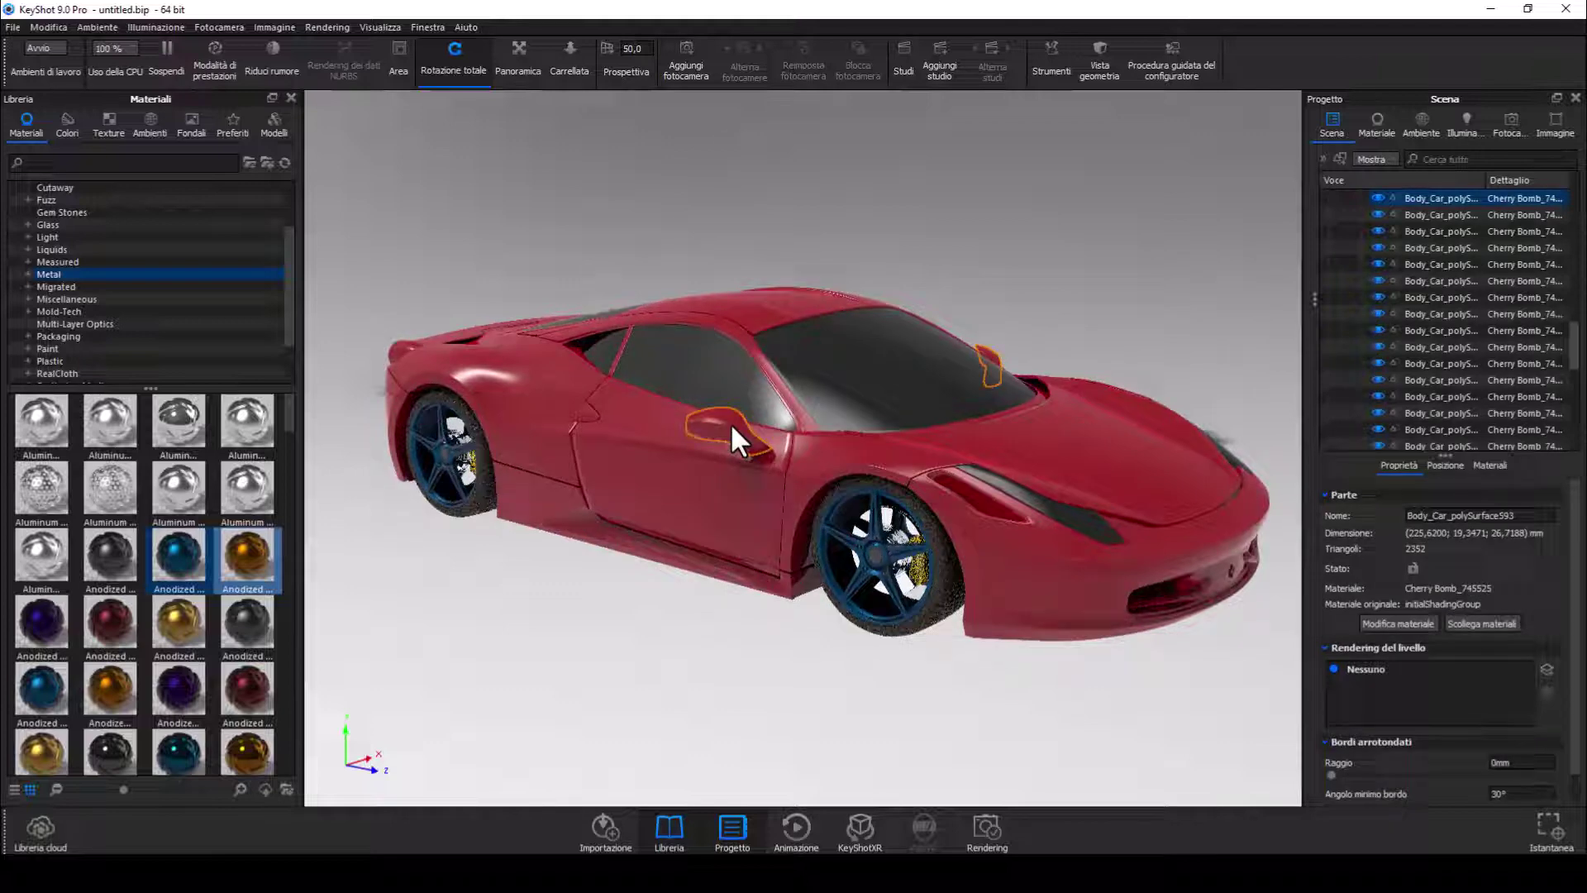
right_click(731, 423)
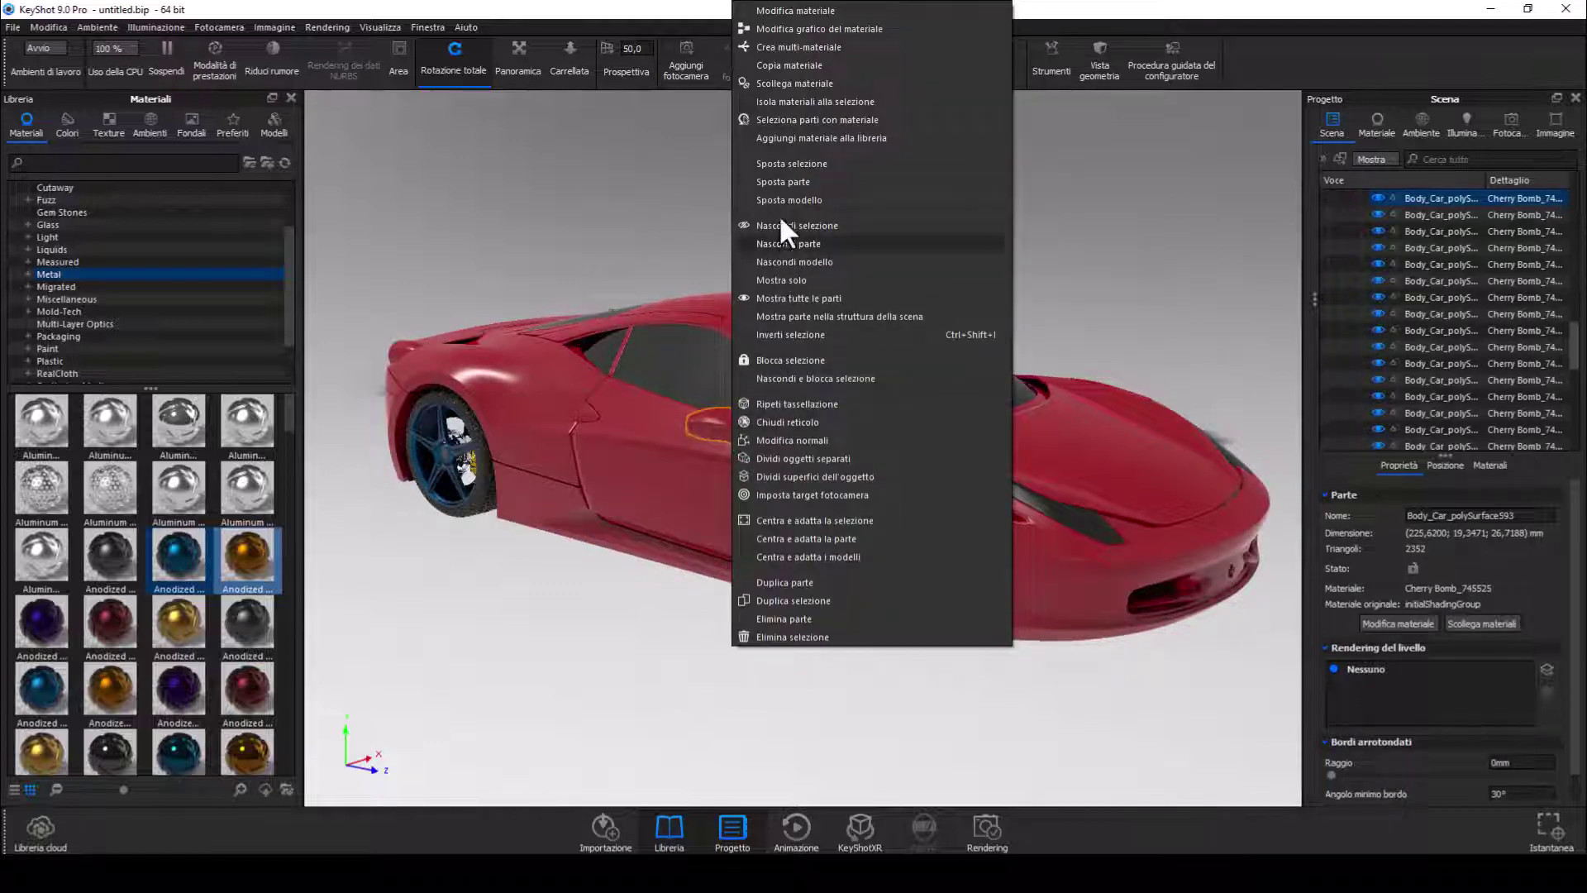
click(785, 83)
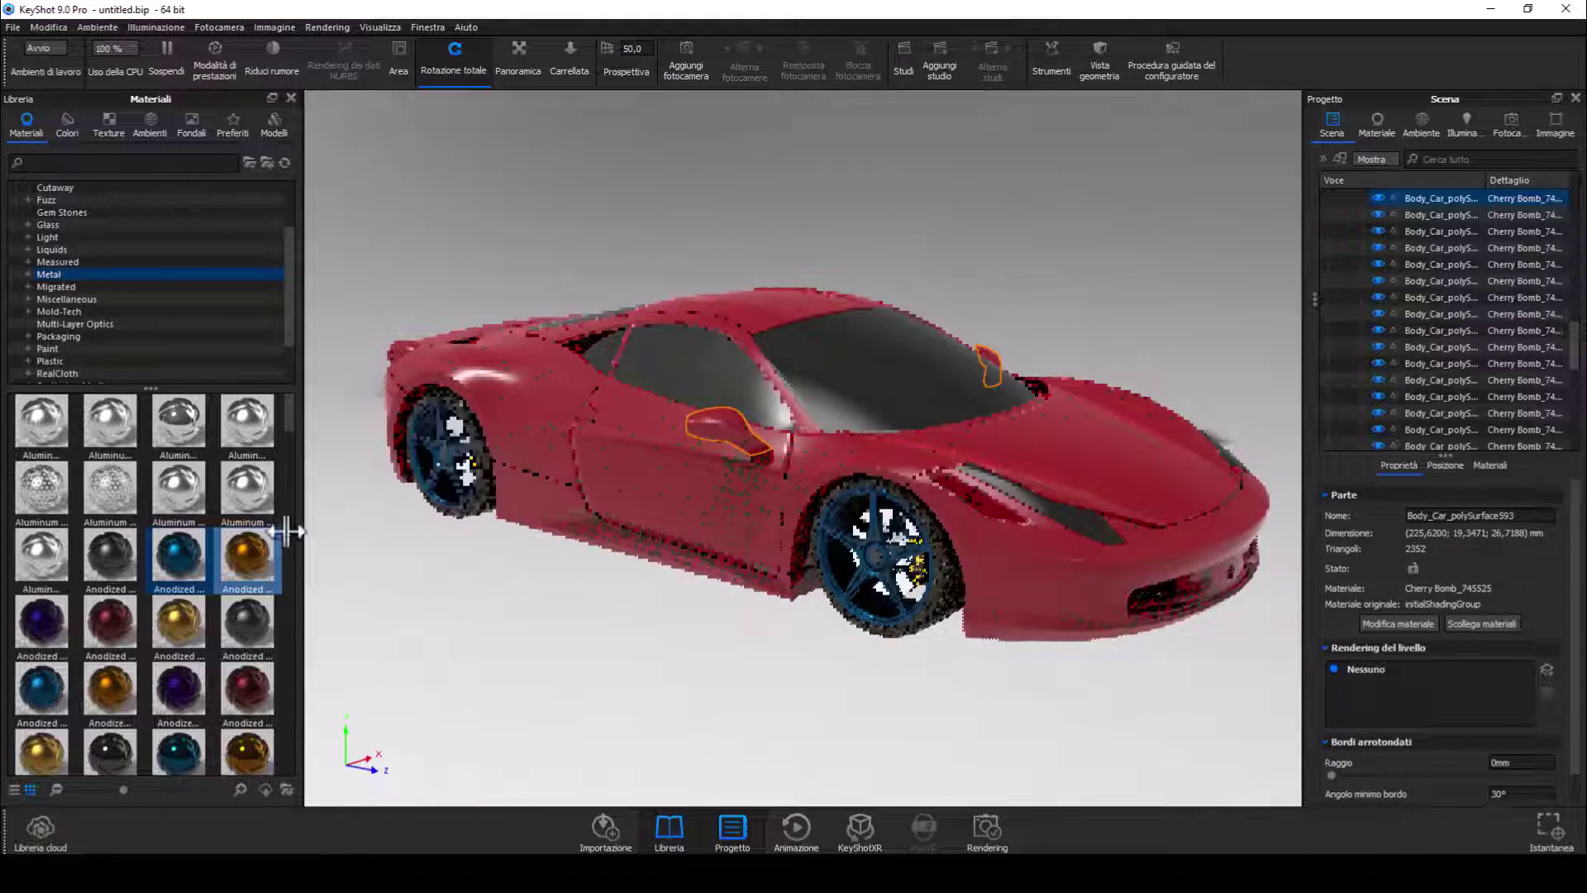
drag(116, 554, 711, 417)
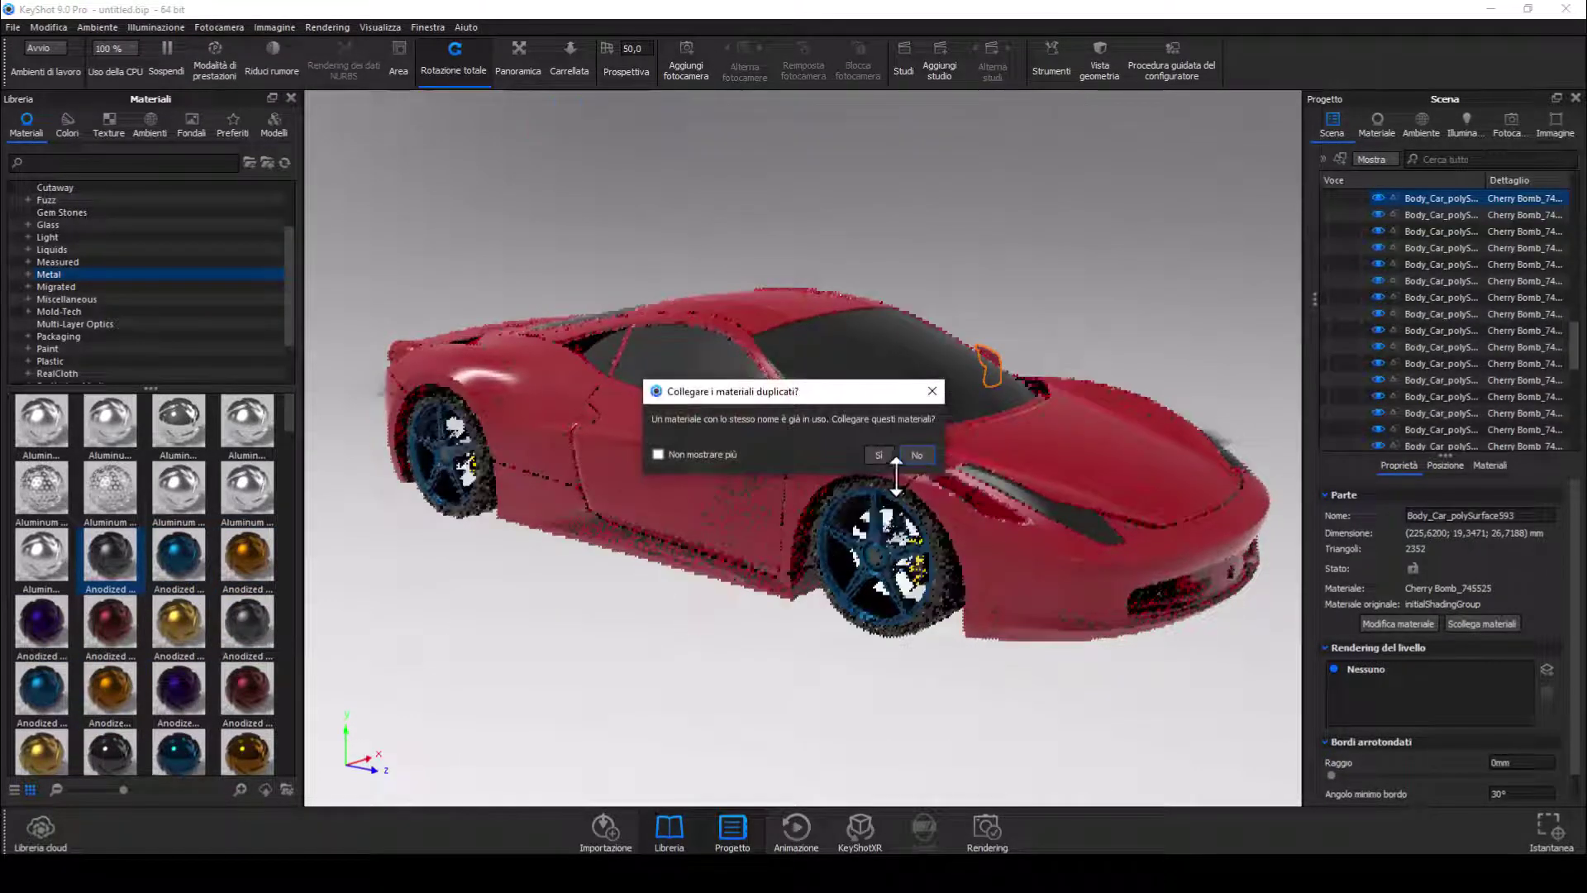
click(913, 454)
click(706, 646)
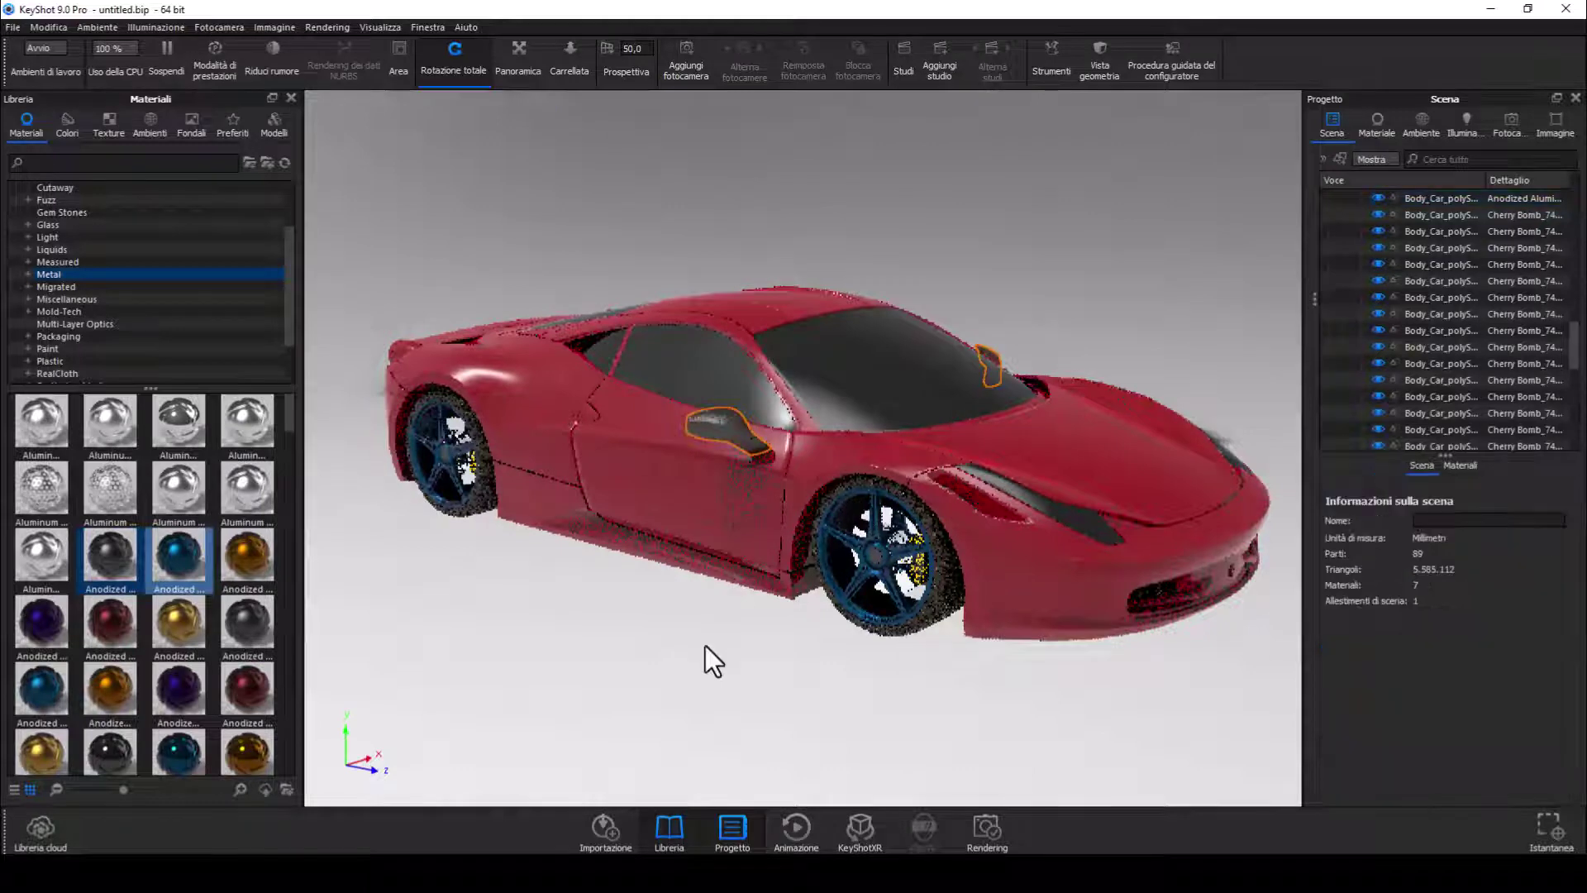
drag(706, 646, 807, 621)
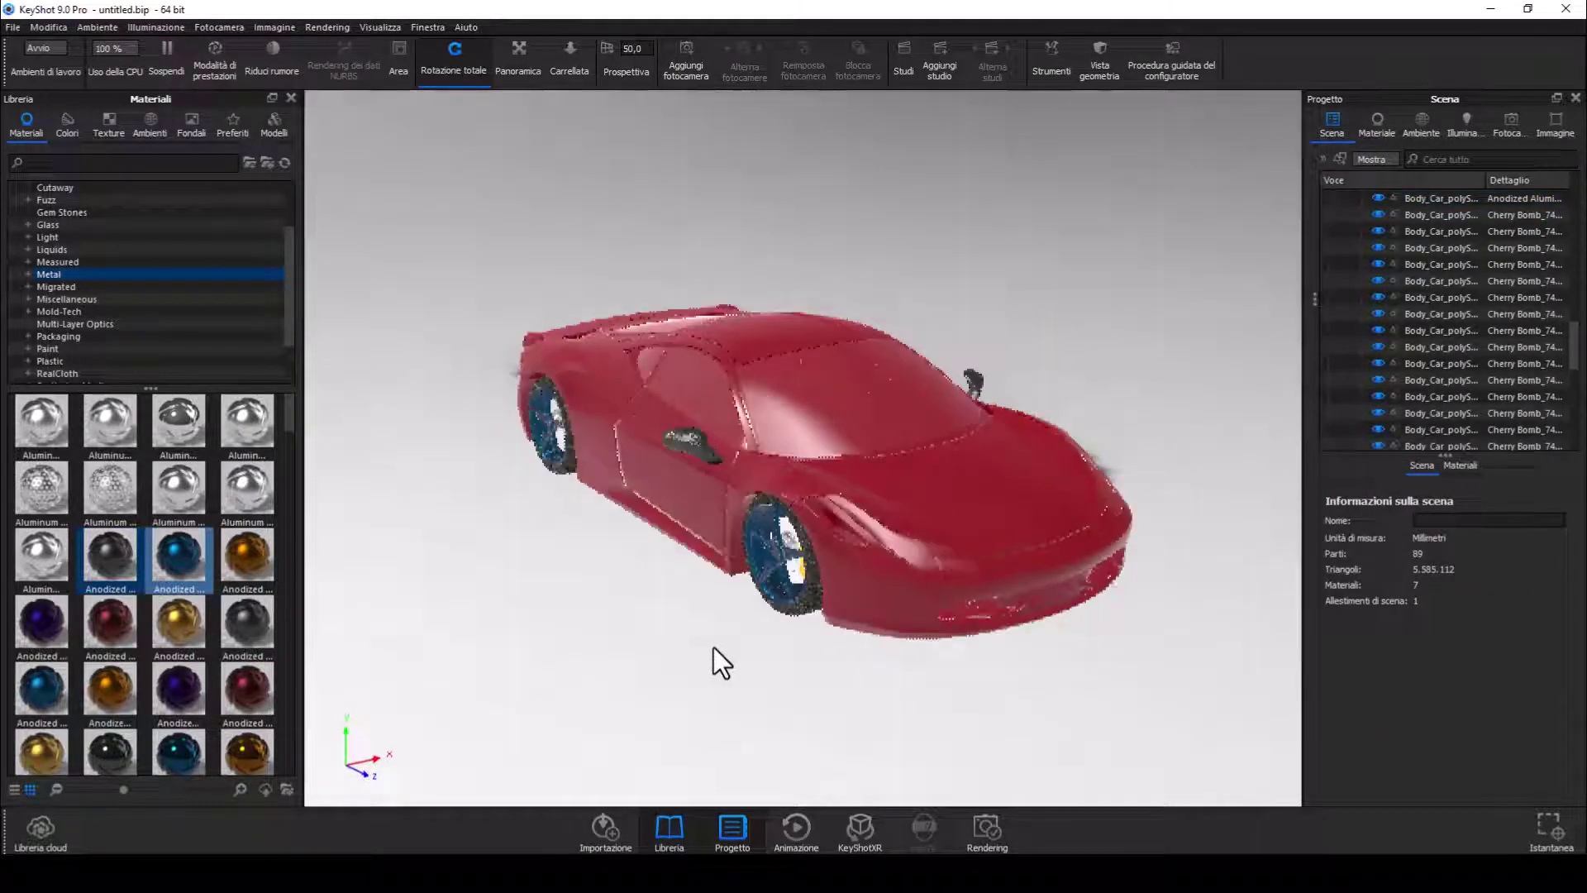
drag(712, 647, 1006, 680)
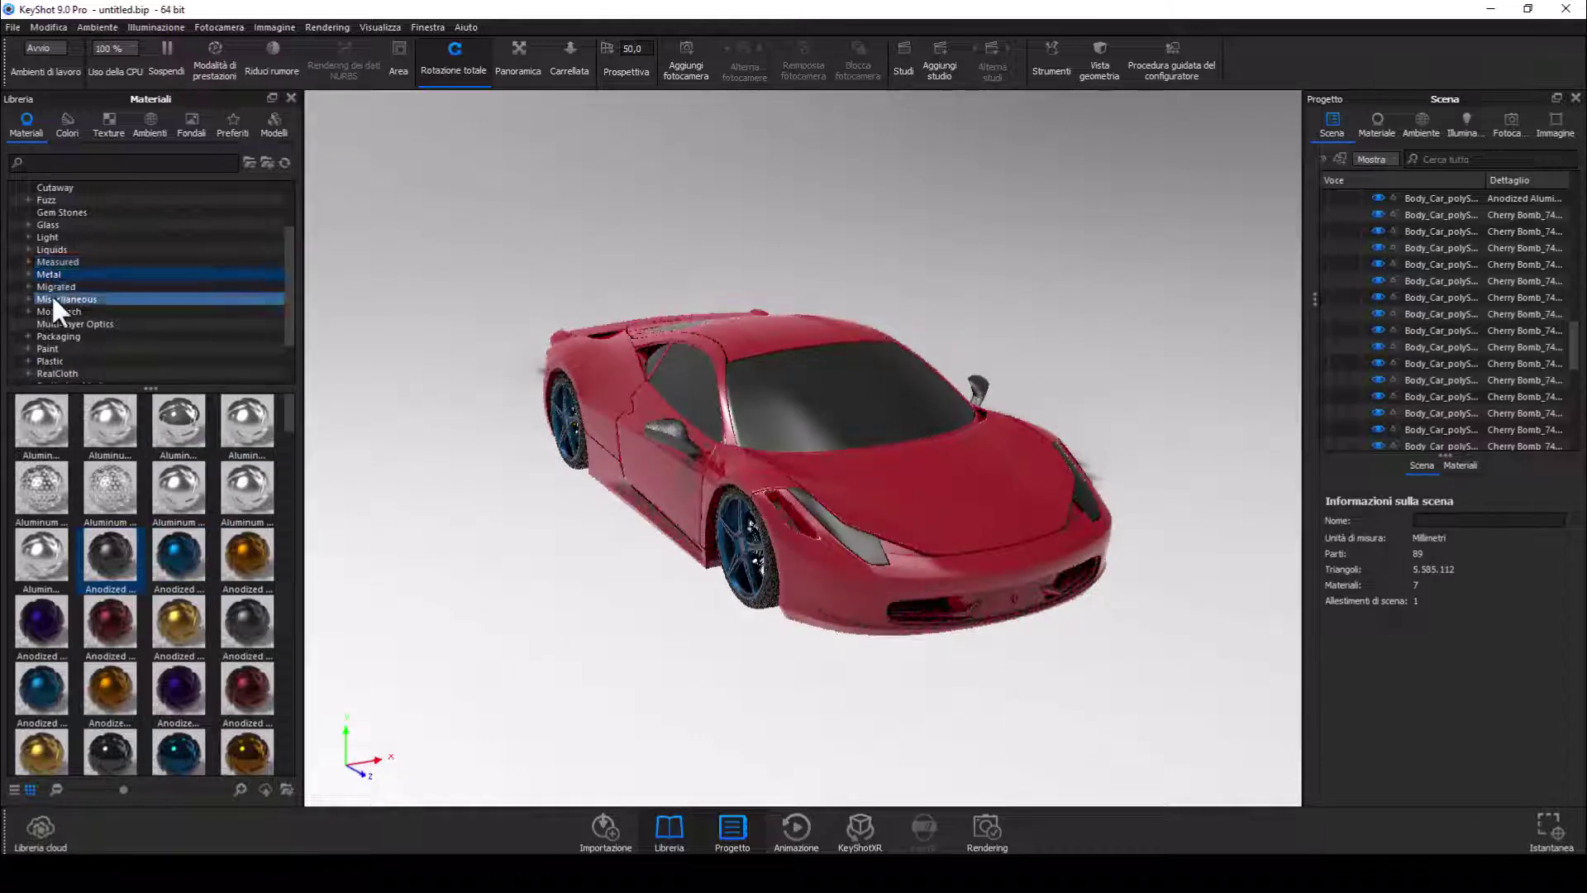
Apply a glass material from the Glass library to the car's windows
click(56, 225)
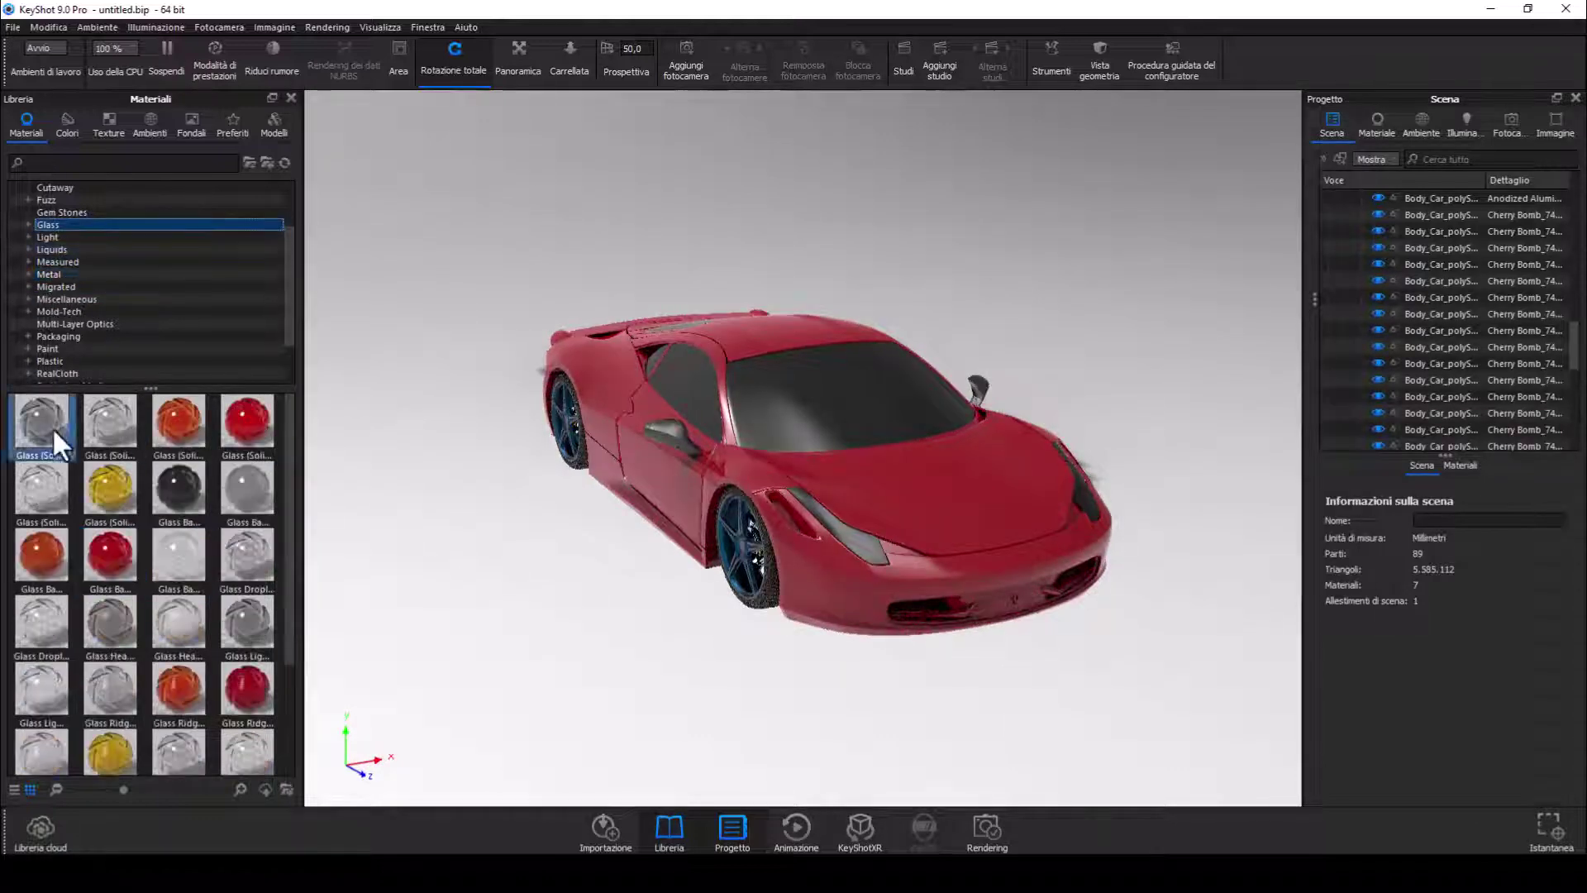
mouse_move(52, 426)
mouse_down()
mouse_move(868, 426)
mouse_move(306, 393)
mouse_up()
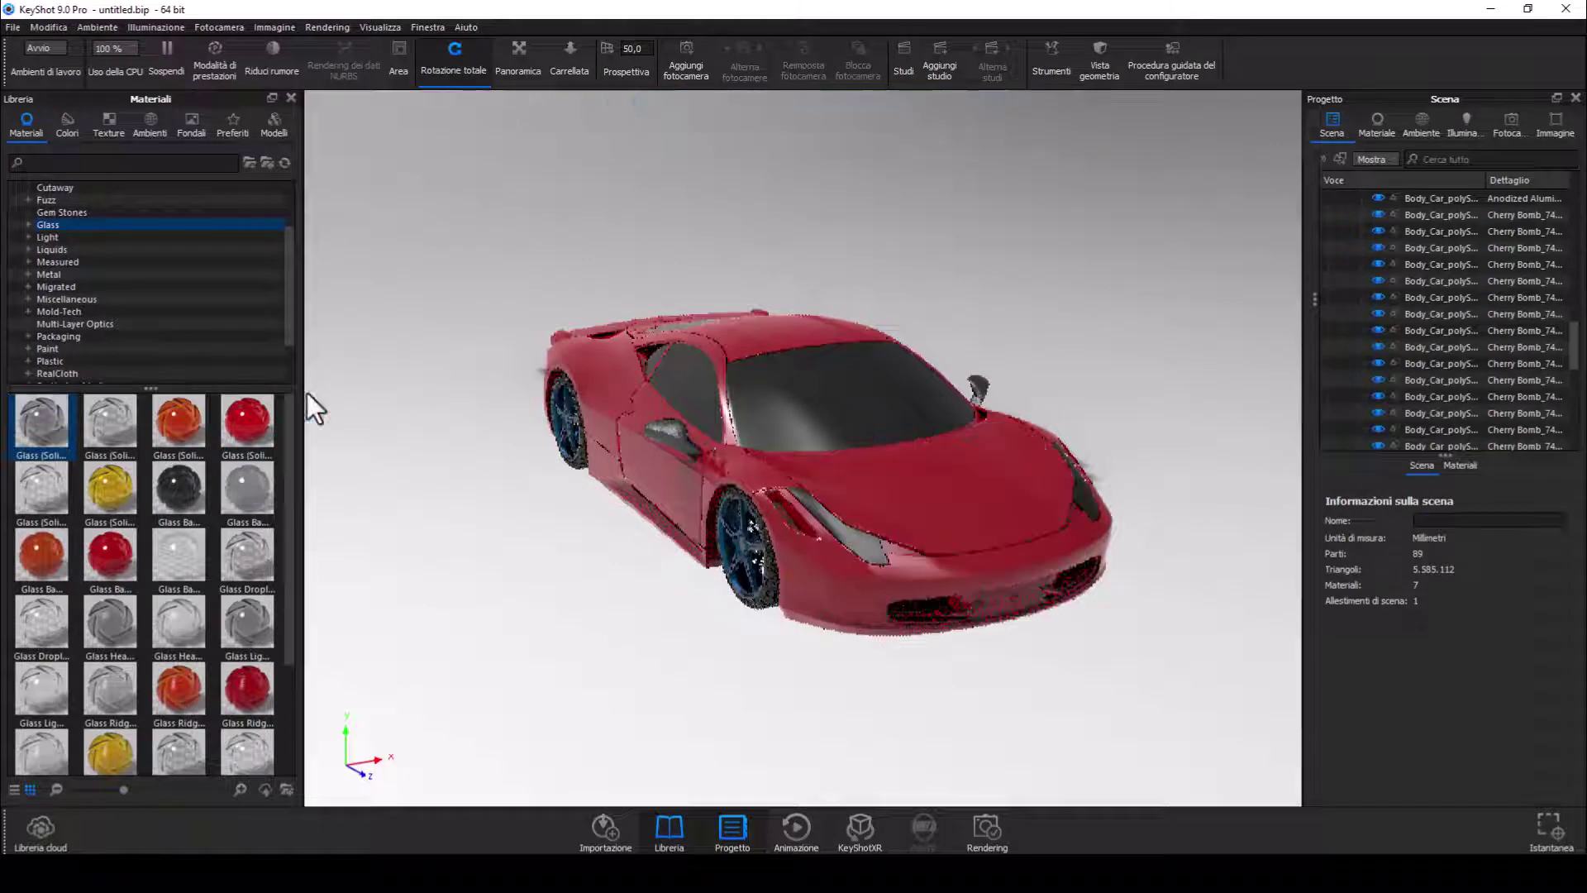
mouse_move(116, 422)
mouse_down()
mouse_move(735, 419)
mouse_move(970, 674)
mouse_move(894, 646)
mouse_up()
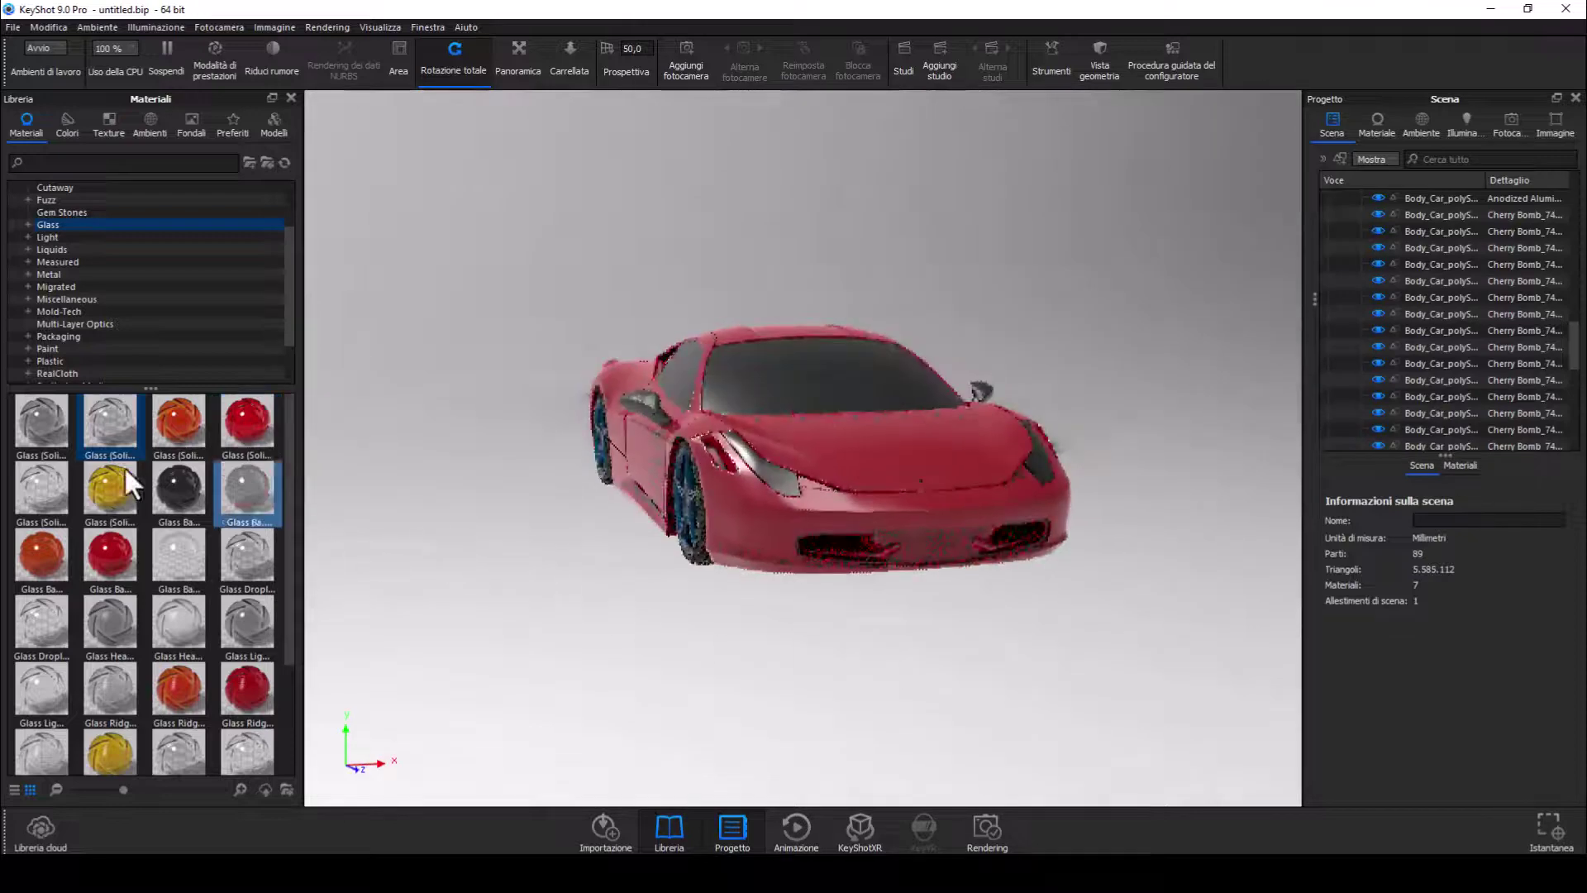
Unlink the front bumper part, give it Paint Matte Black, and orbit to a three-quarter view
click(52, 347)
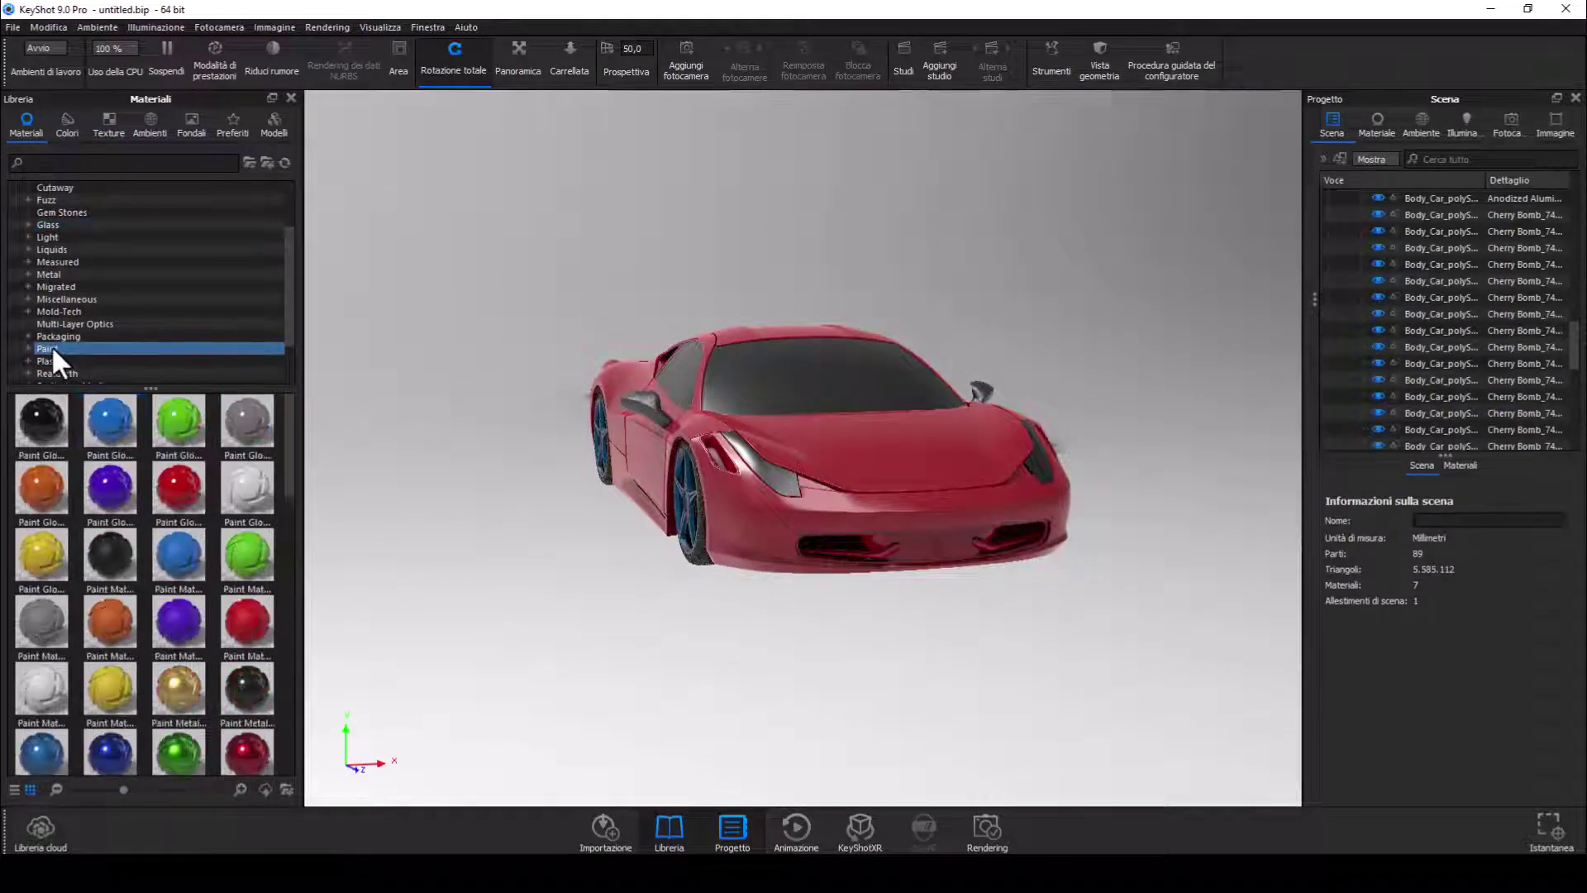
mouse_move(99, 540)
mouse_down()
mouse_move(898, 597)
mouse_move(861, 622)
mouse_up()
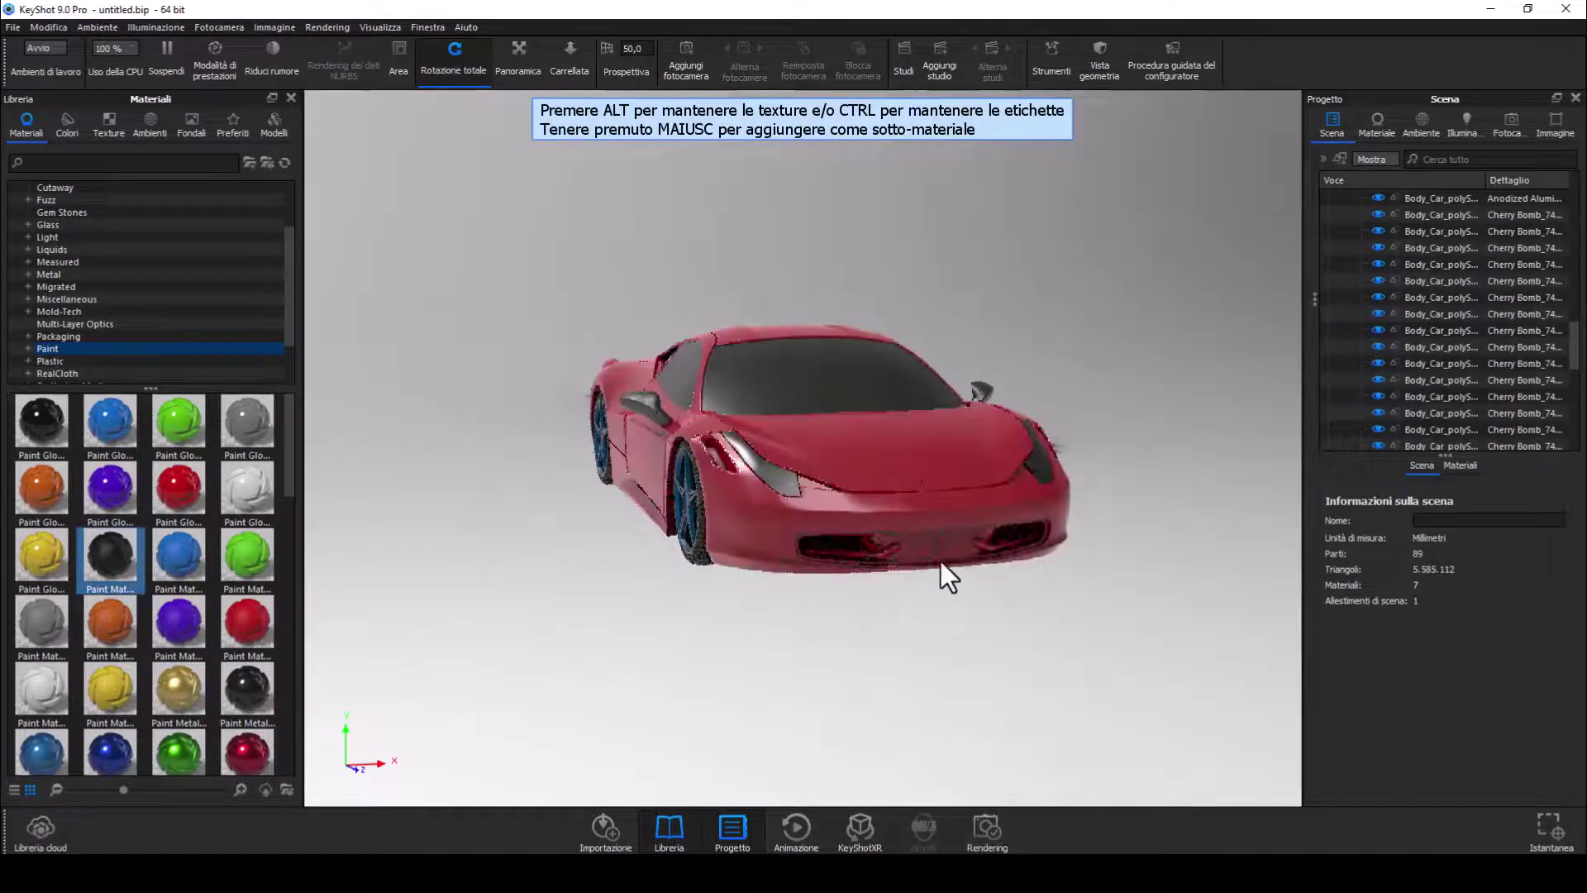
click(937, 546)
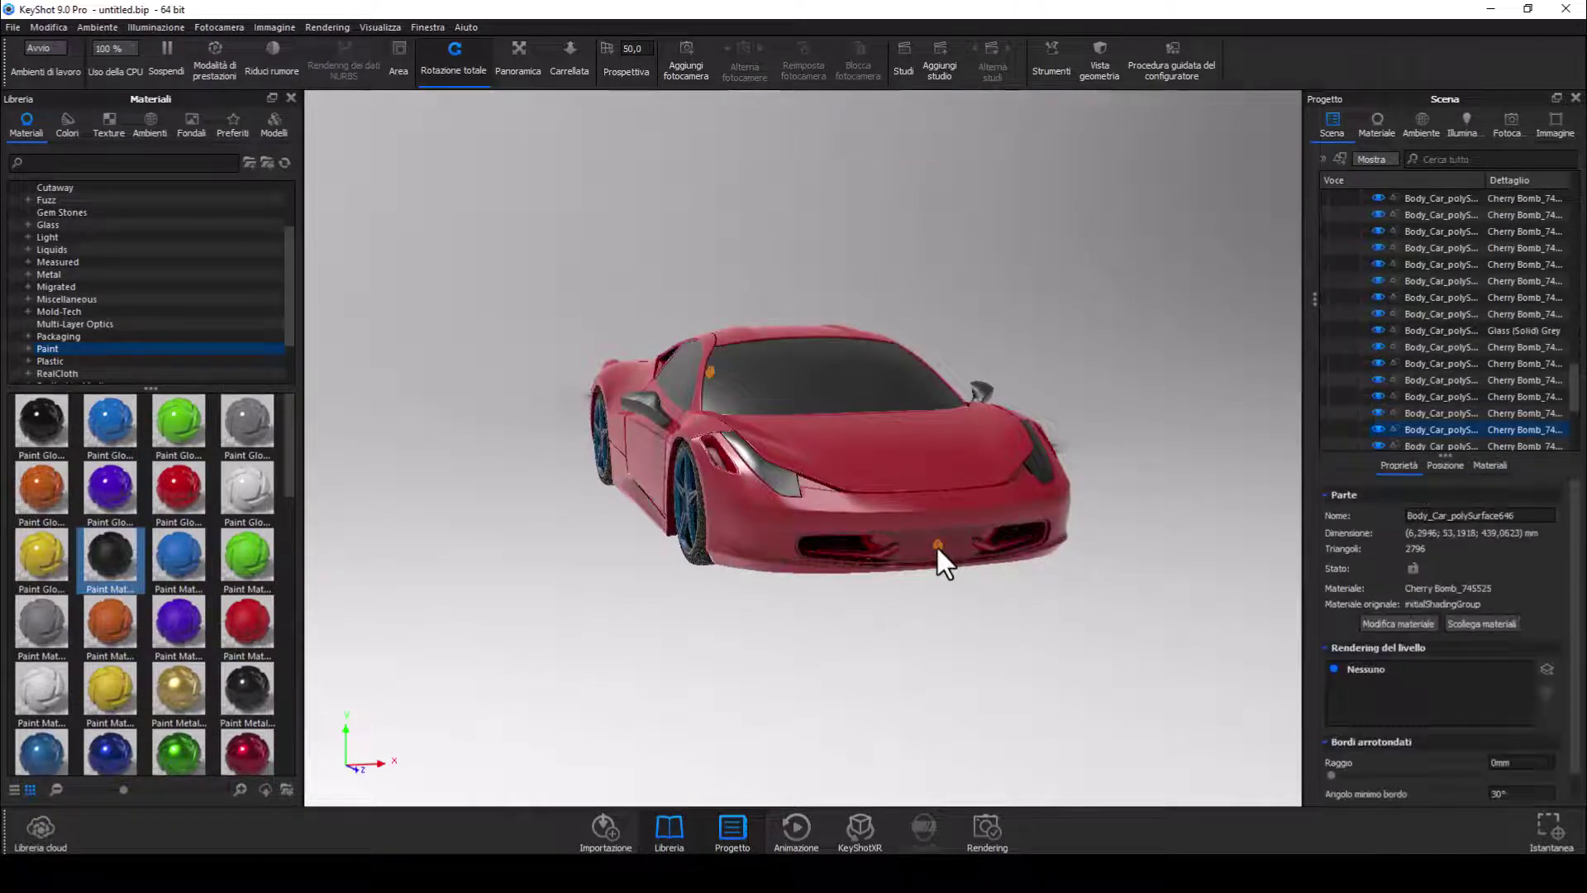
right_click(935, 544)
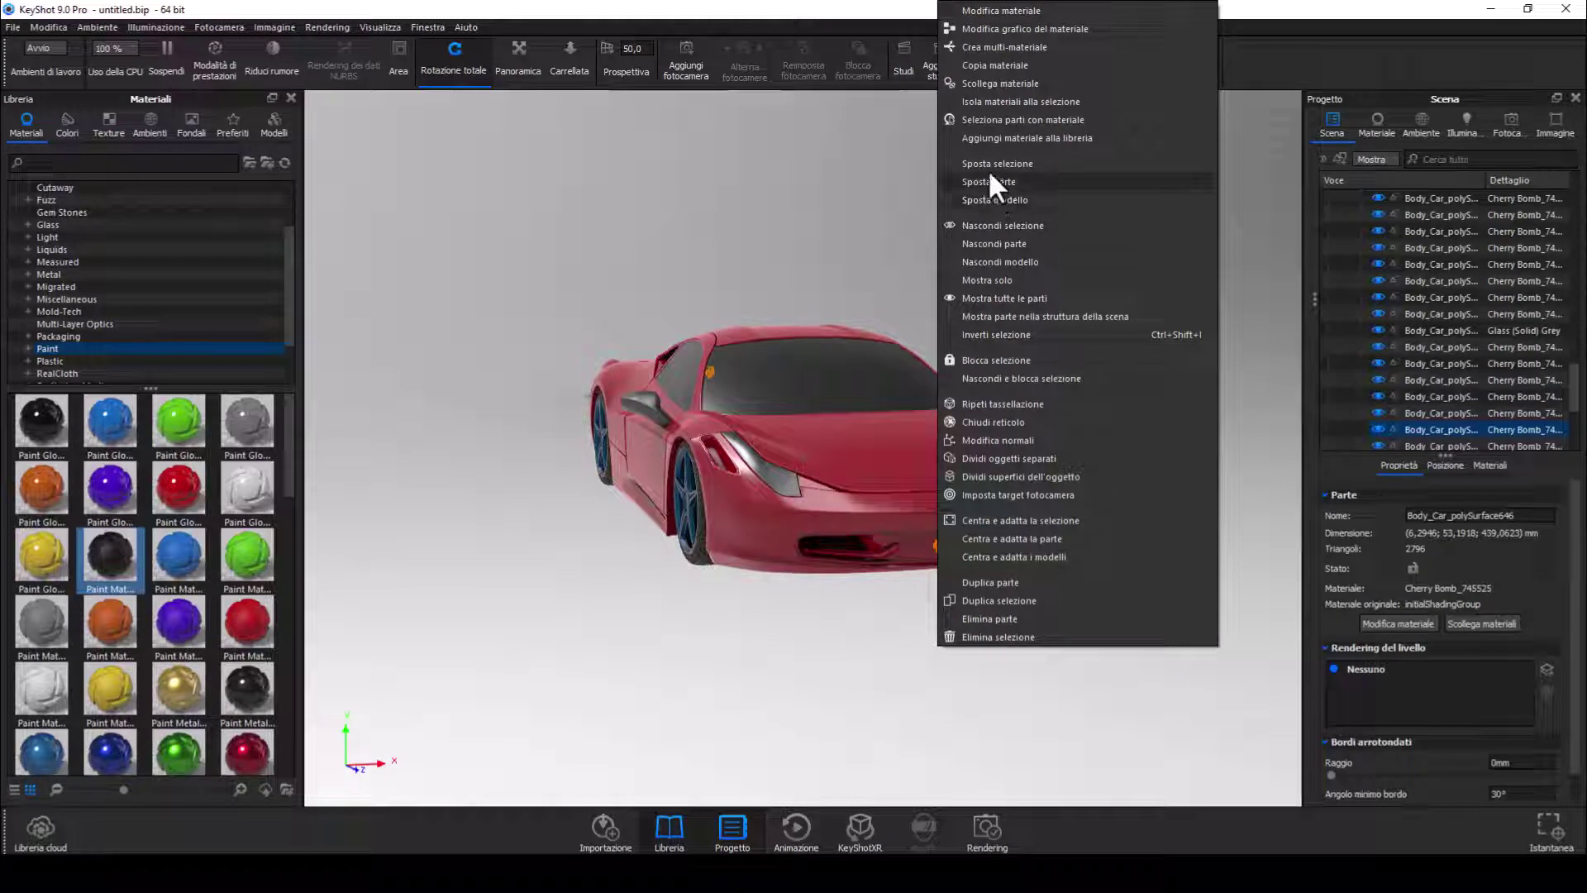
click(990, 81)
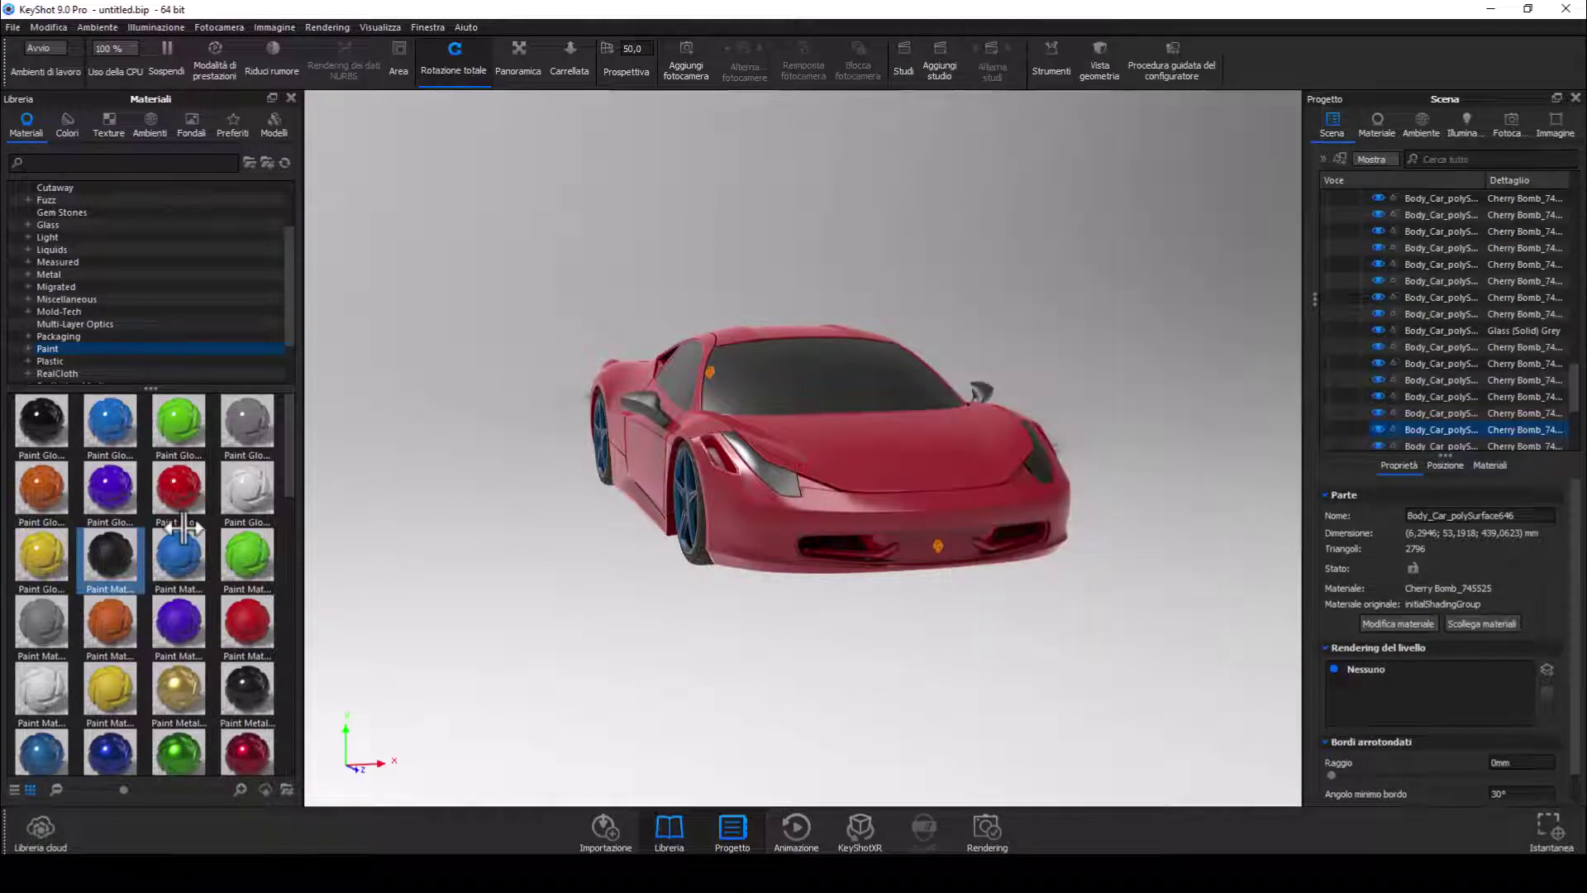
drag(122, 548, 938, 547)
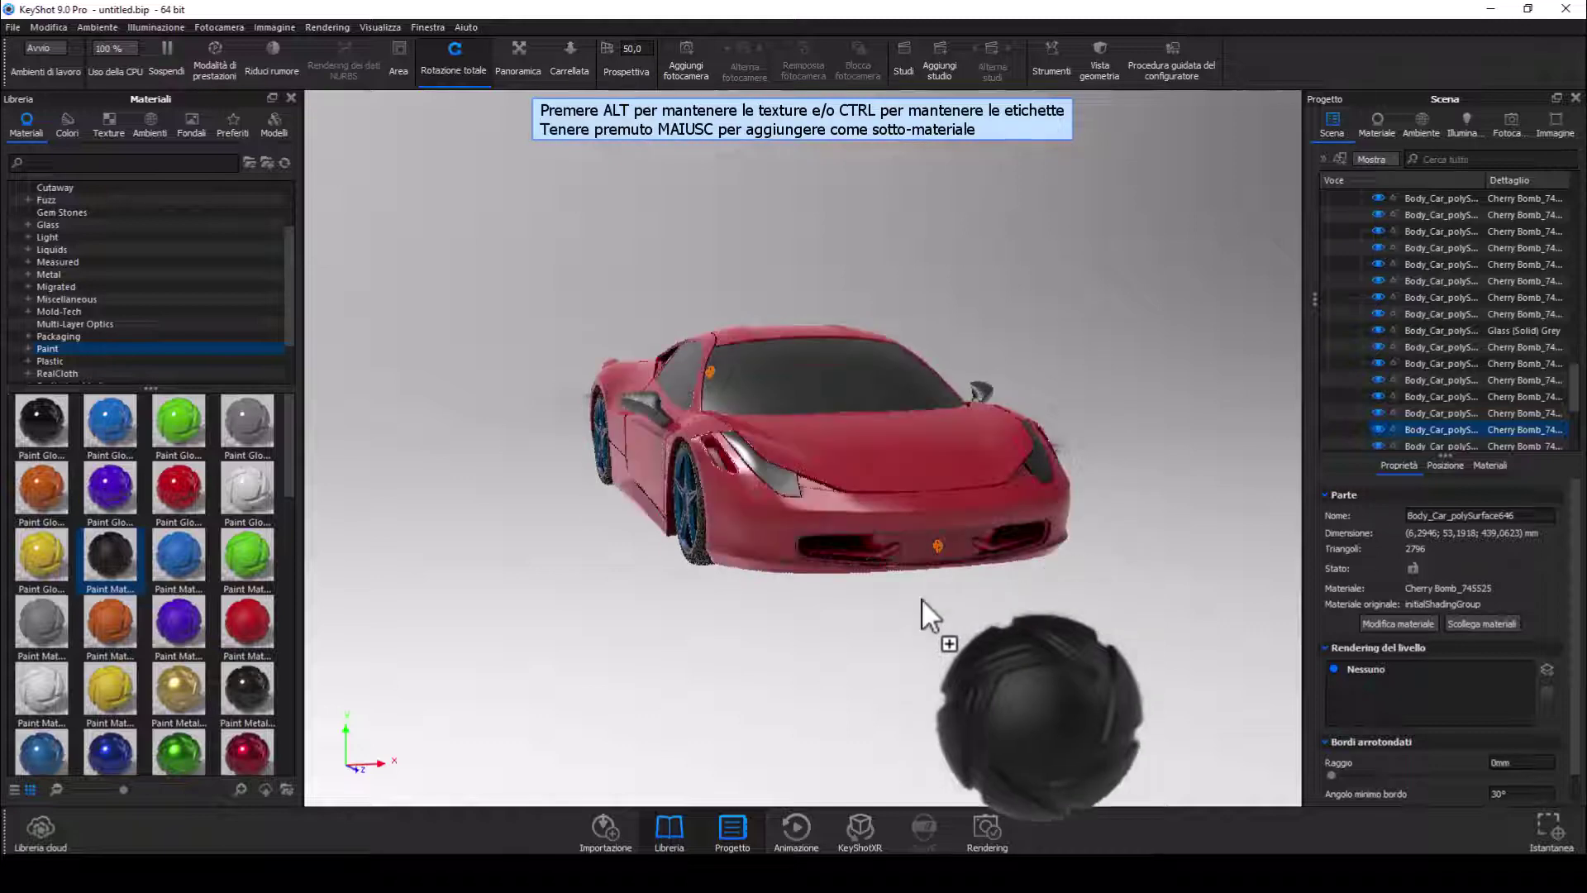
drag(939, 547, 934, 595)
scroll(1106, 661, up, 3)
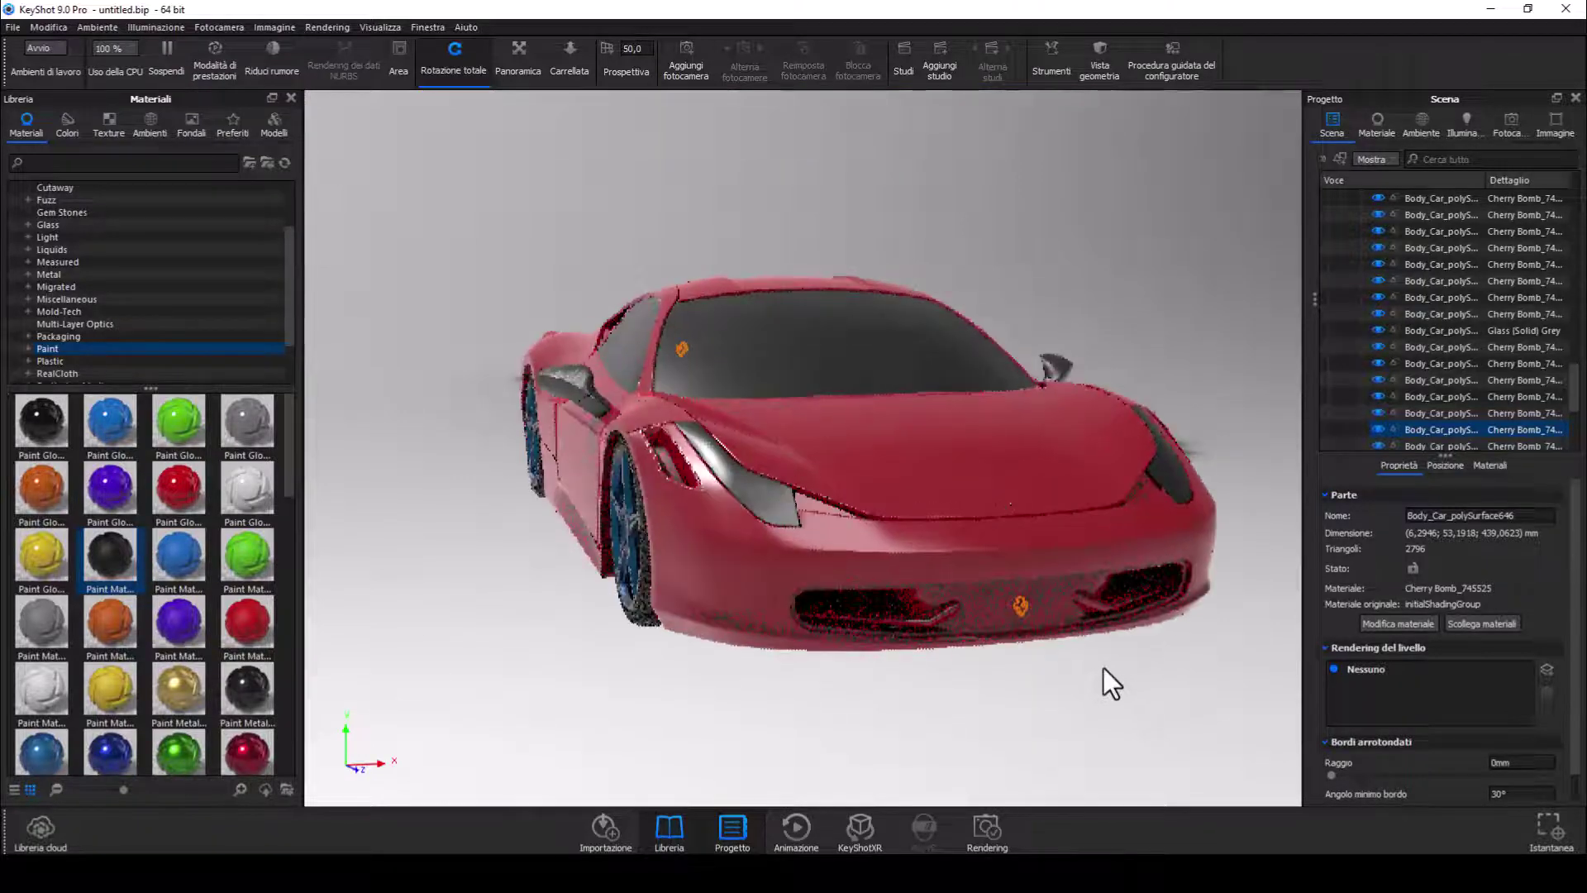
click(626, 726)
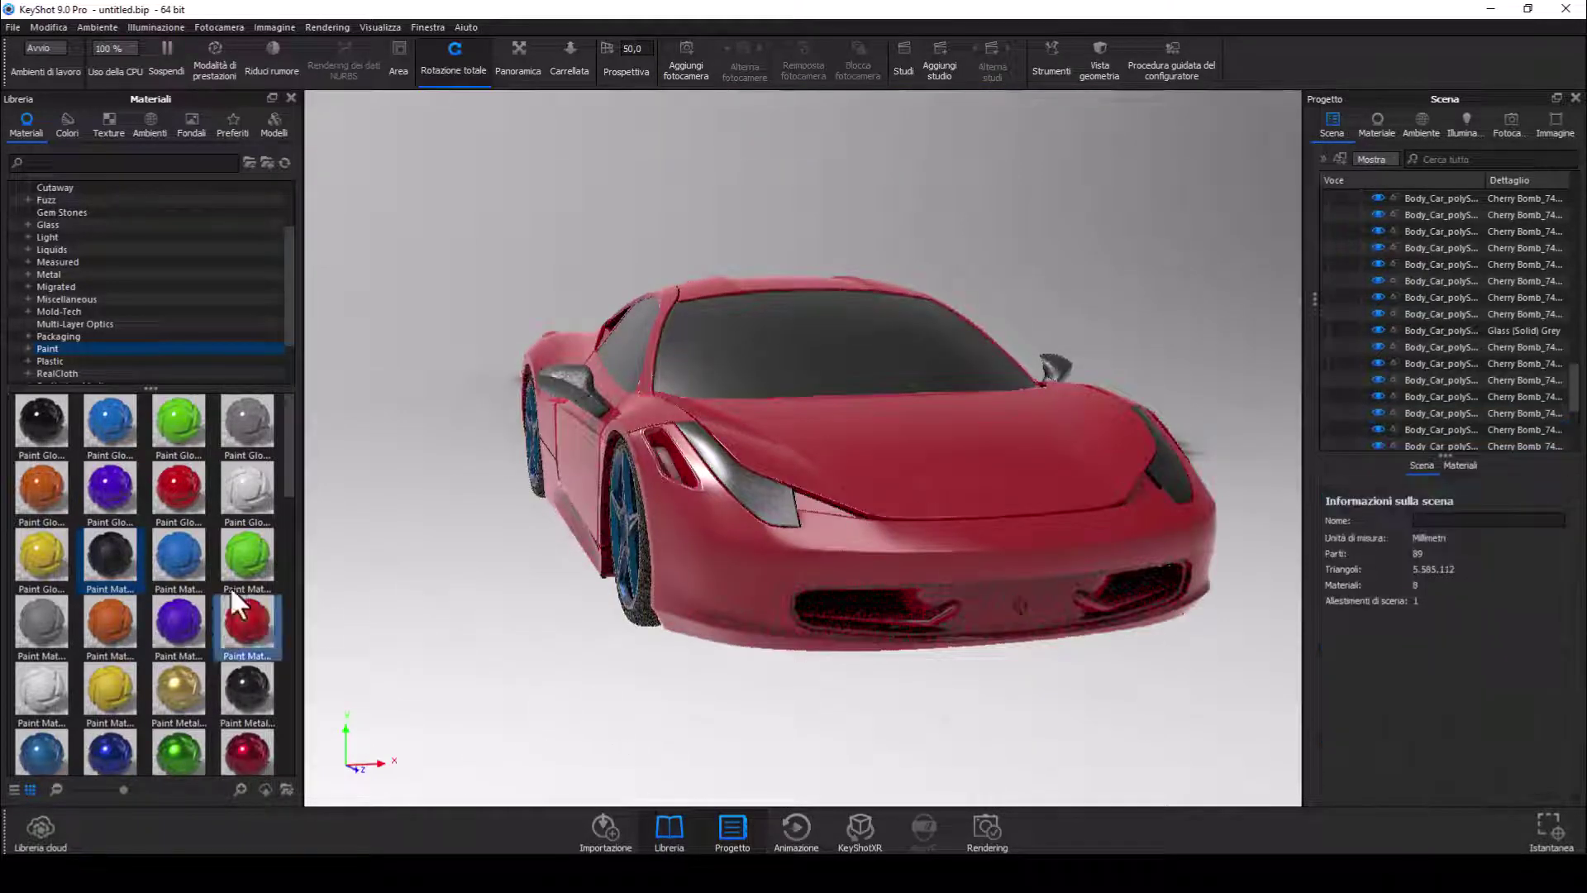
drag(97, 549, 1020, 603)
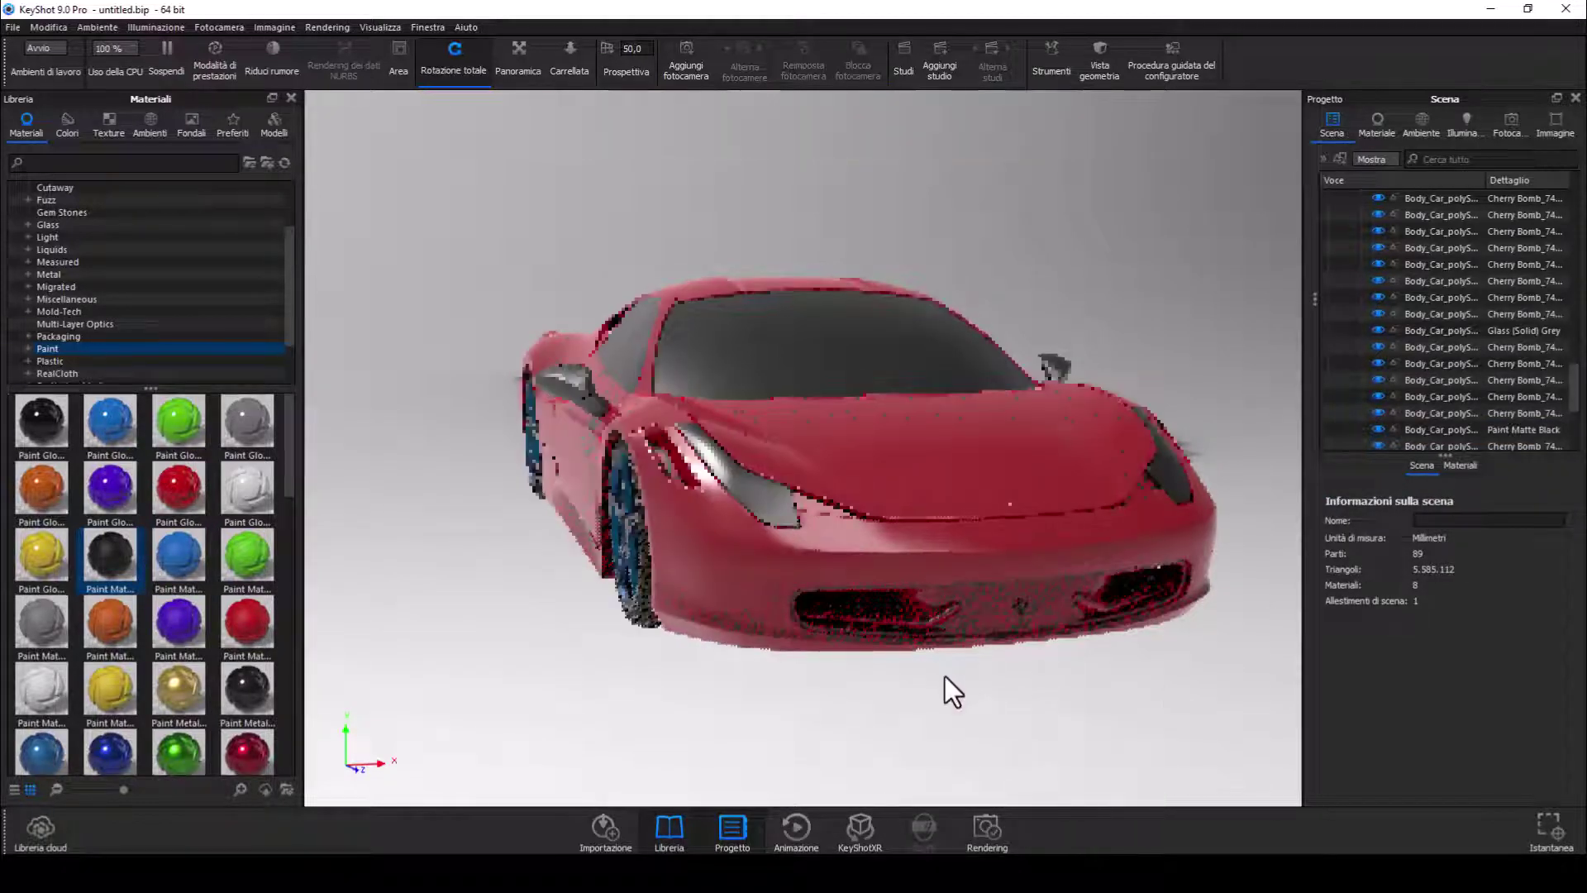
mouse_move(772, 612)
mouse_down()
mouse_move(969, 648)
mouse_move(906, 657)
mouse_move(921, 702)
mouse_up()
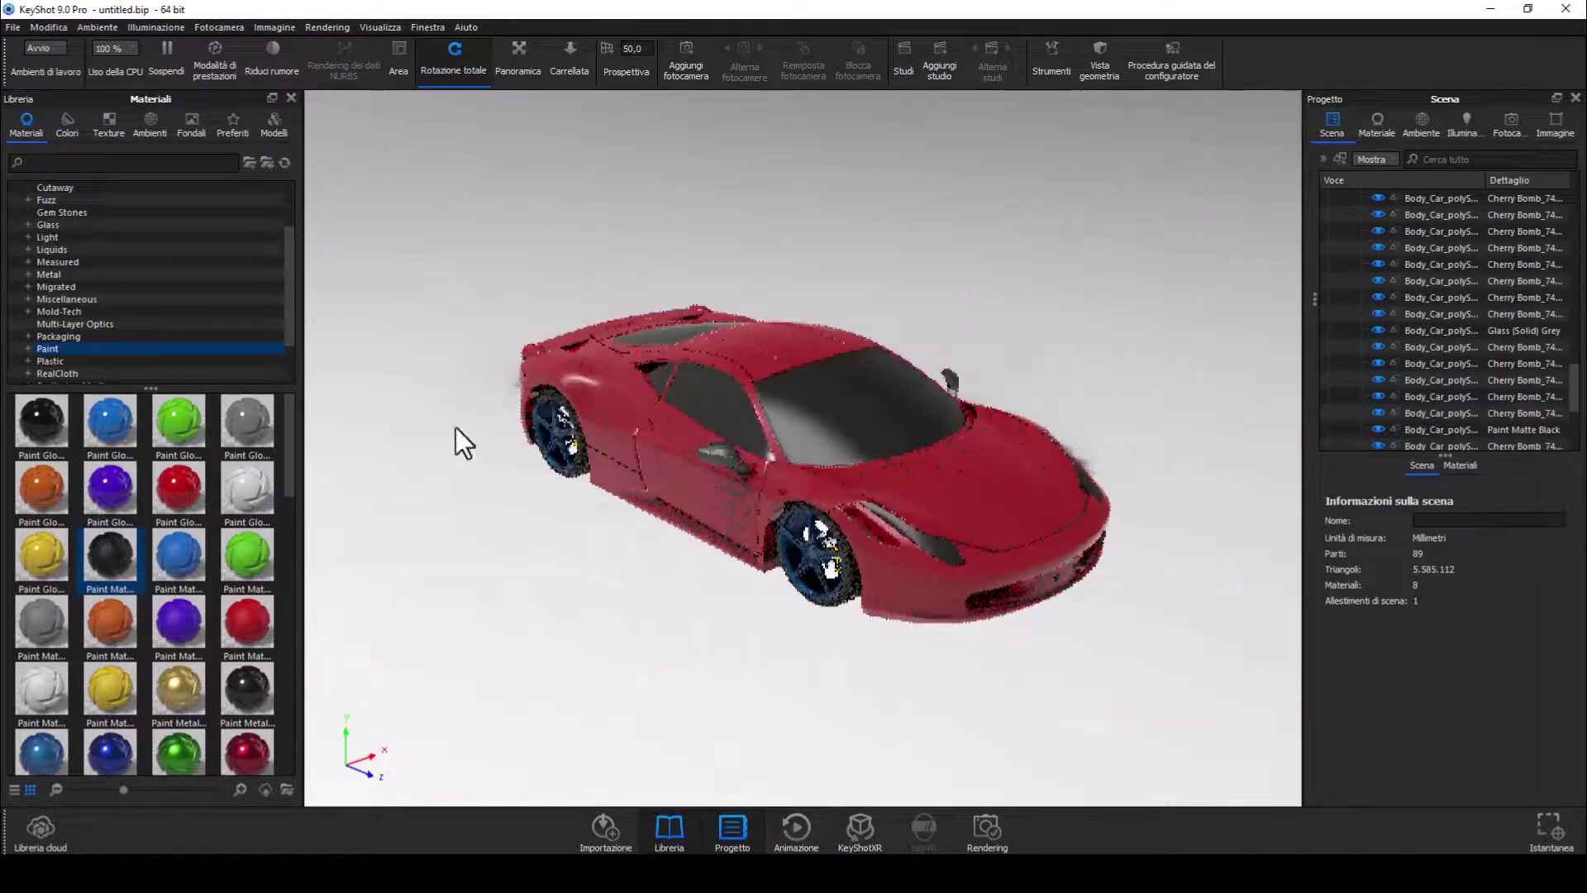
Browse the environment folders and apply Aversis_Industrial-loading-bay_3k from the Outdoor collection
click(147, 128)
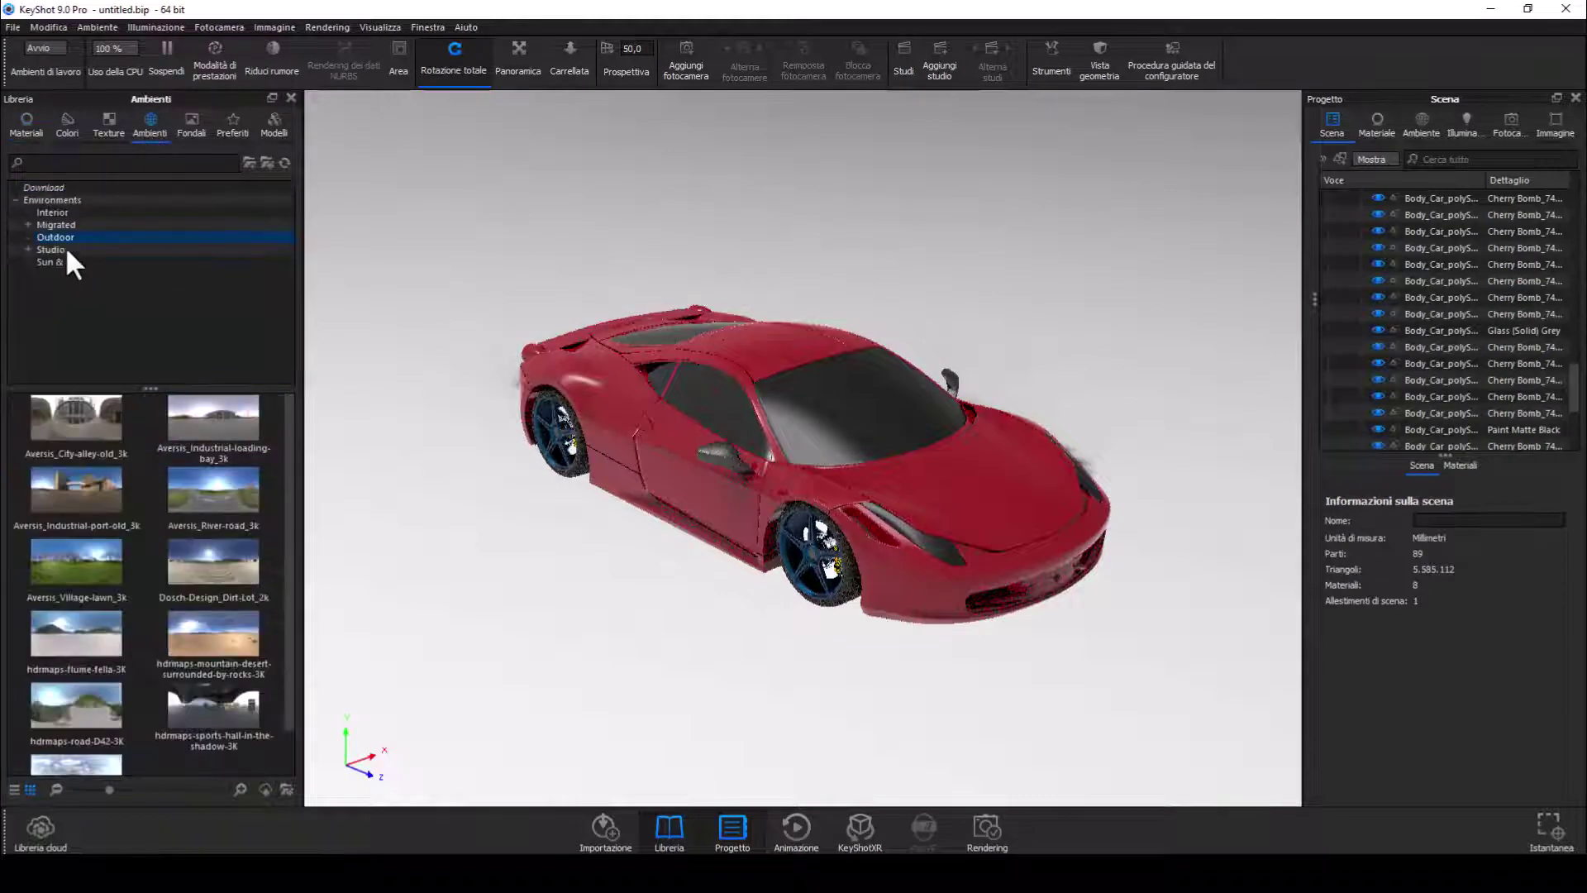
click(51, 212)
click(50, 222)
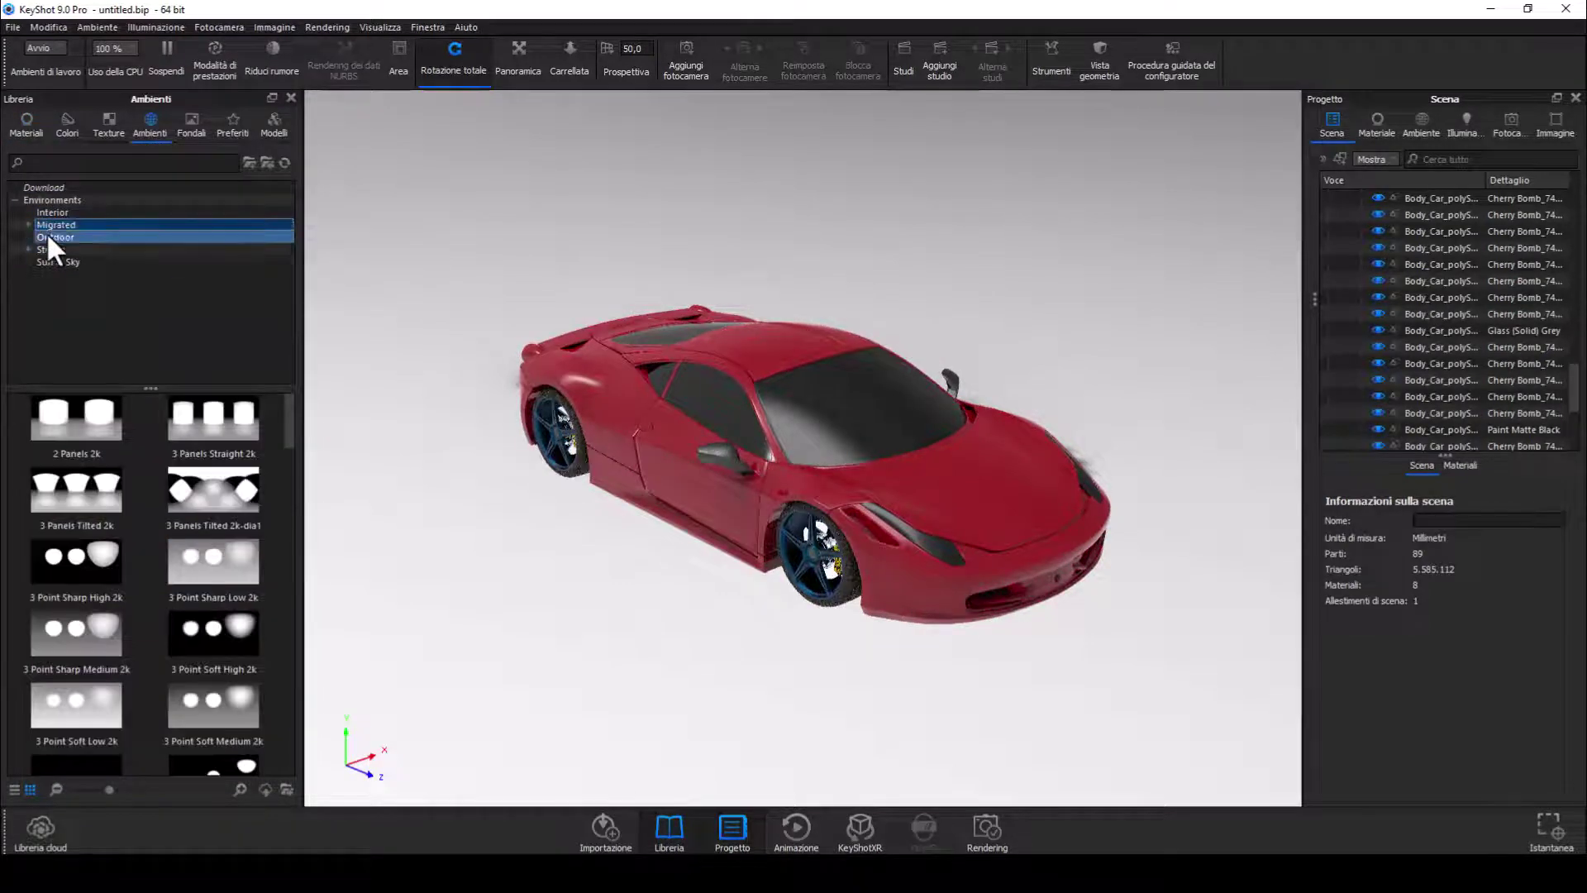
click(47, 246)
click(53, 212)
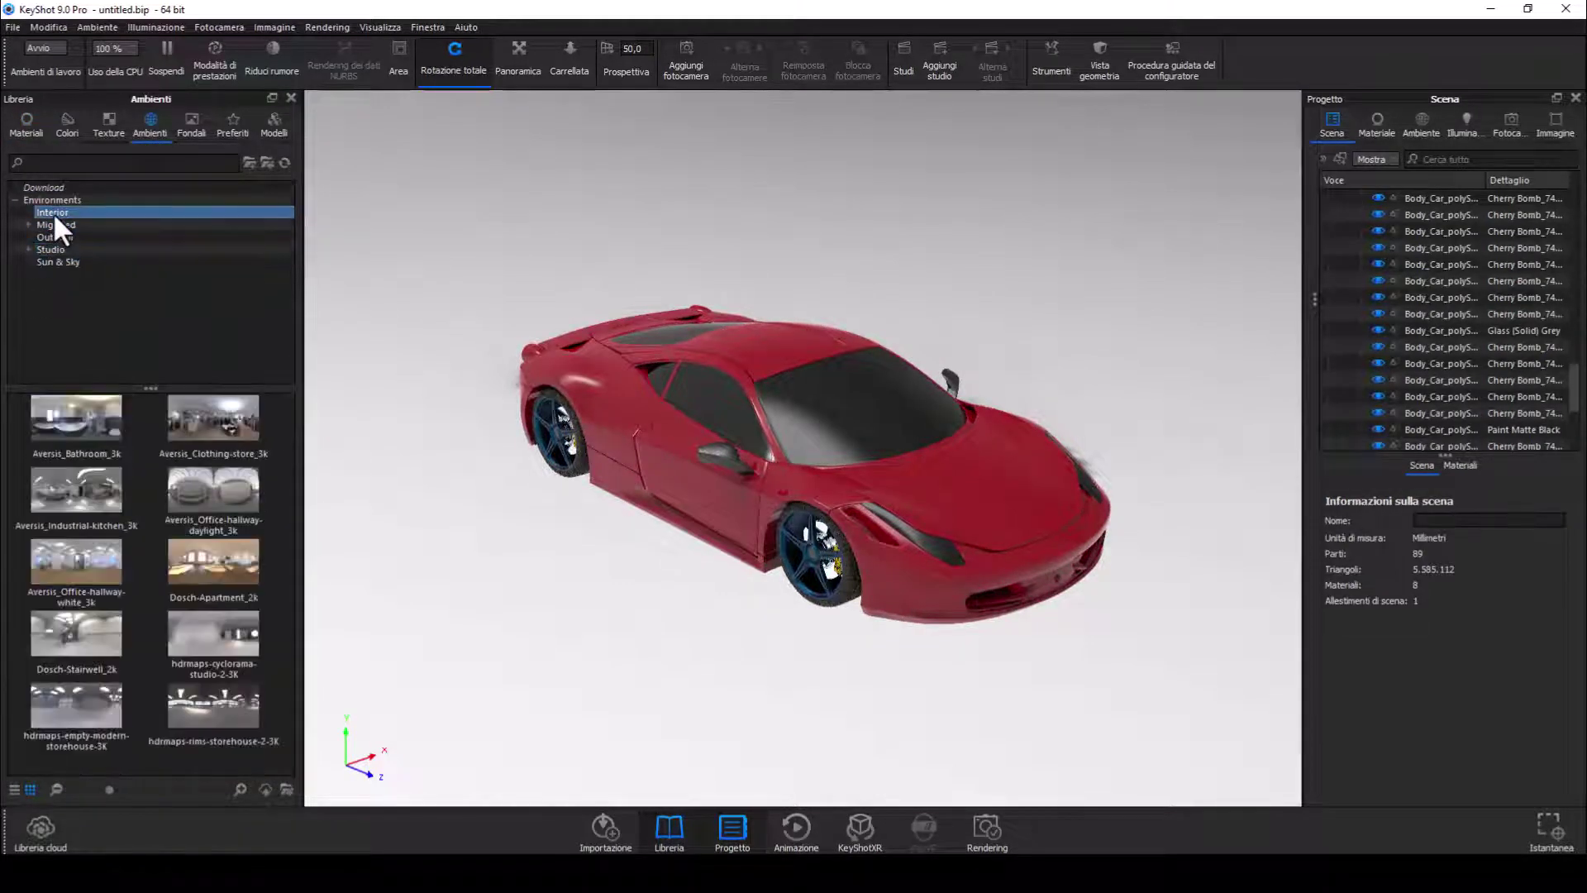
click(53, 224)
click(51, 247)
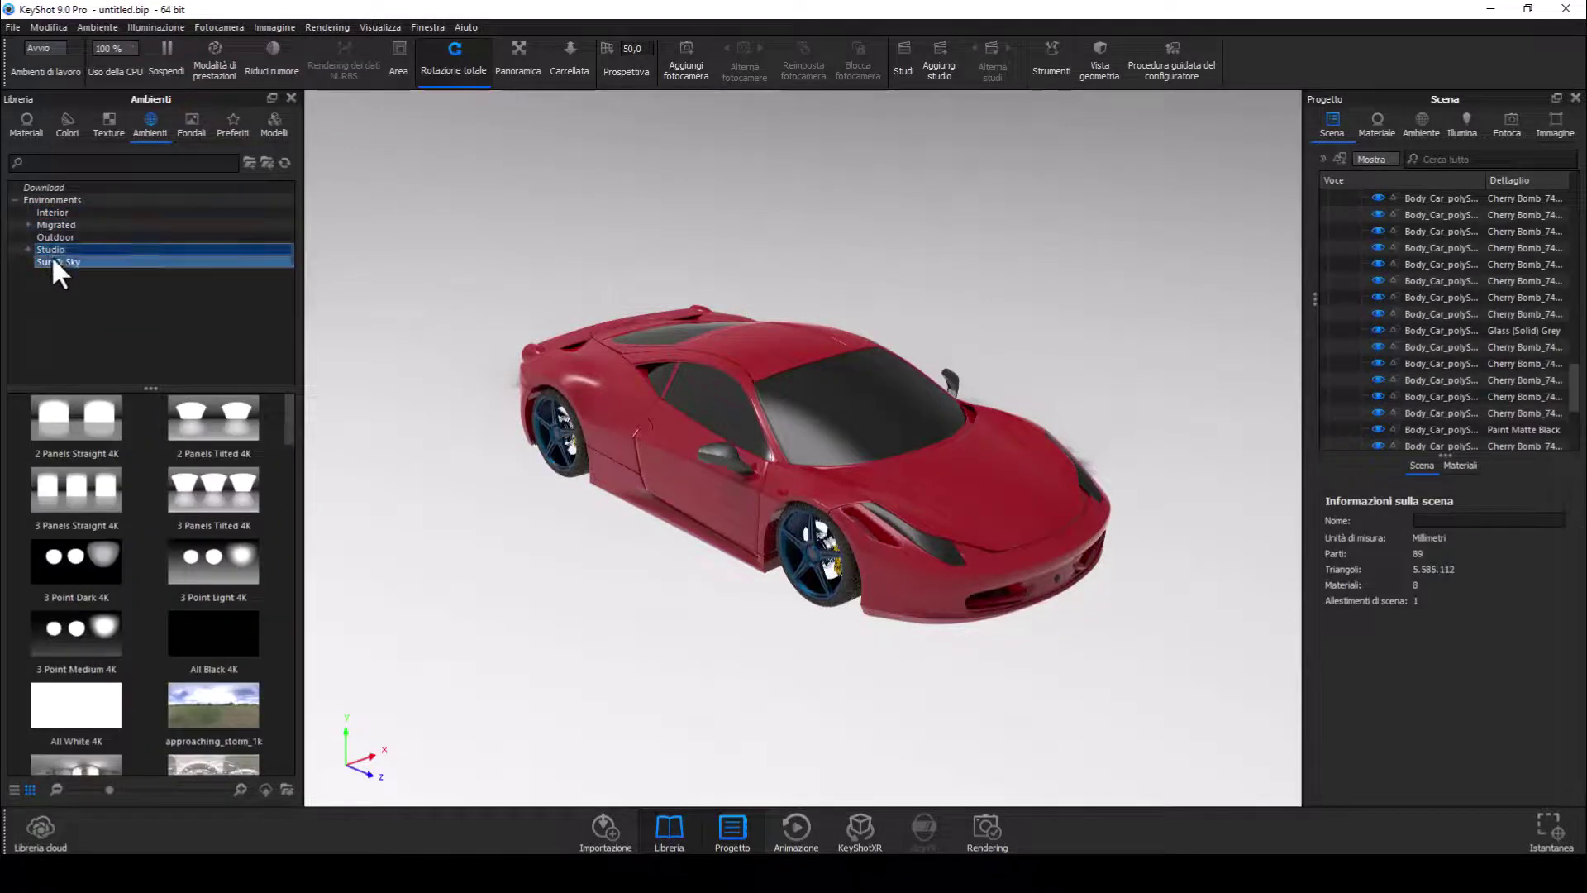
click(57, 239)
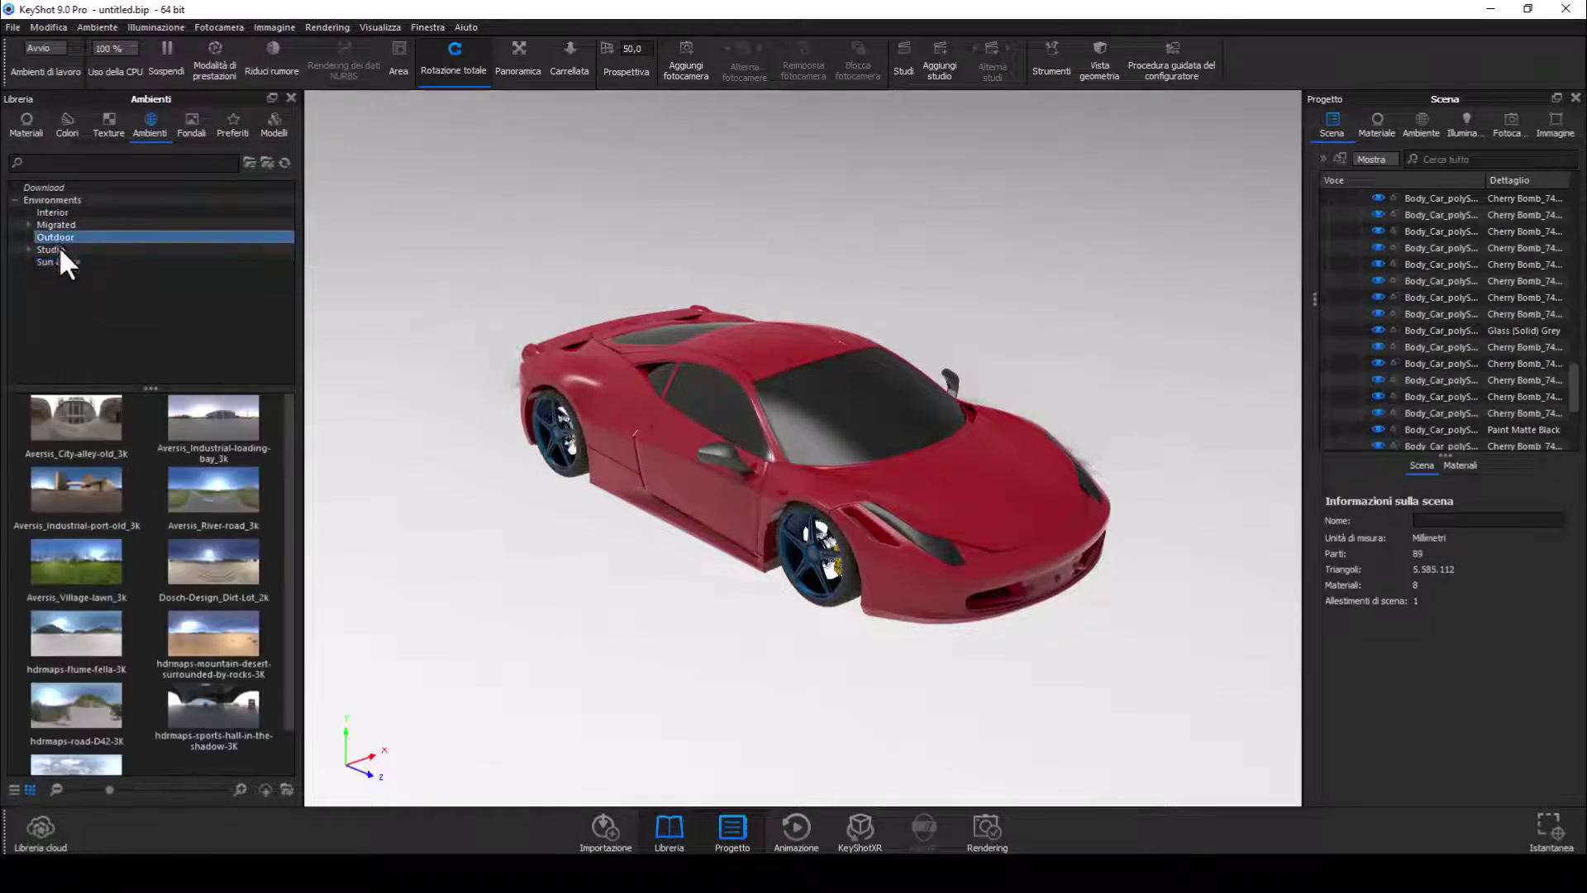
mouse_move(186, 406)
mouse_down()
mouse_move(437, 430)
mouse_move(447, 413)
mouse_up()
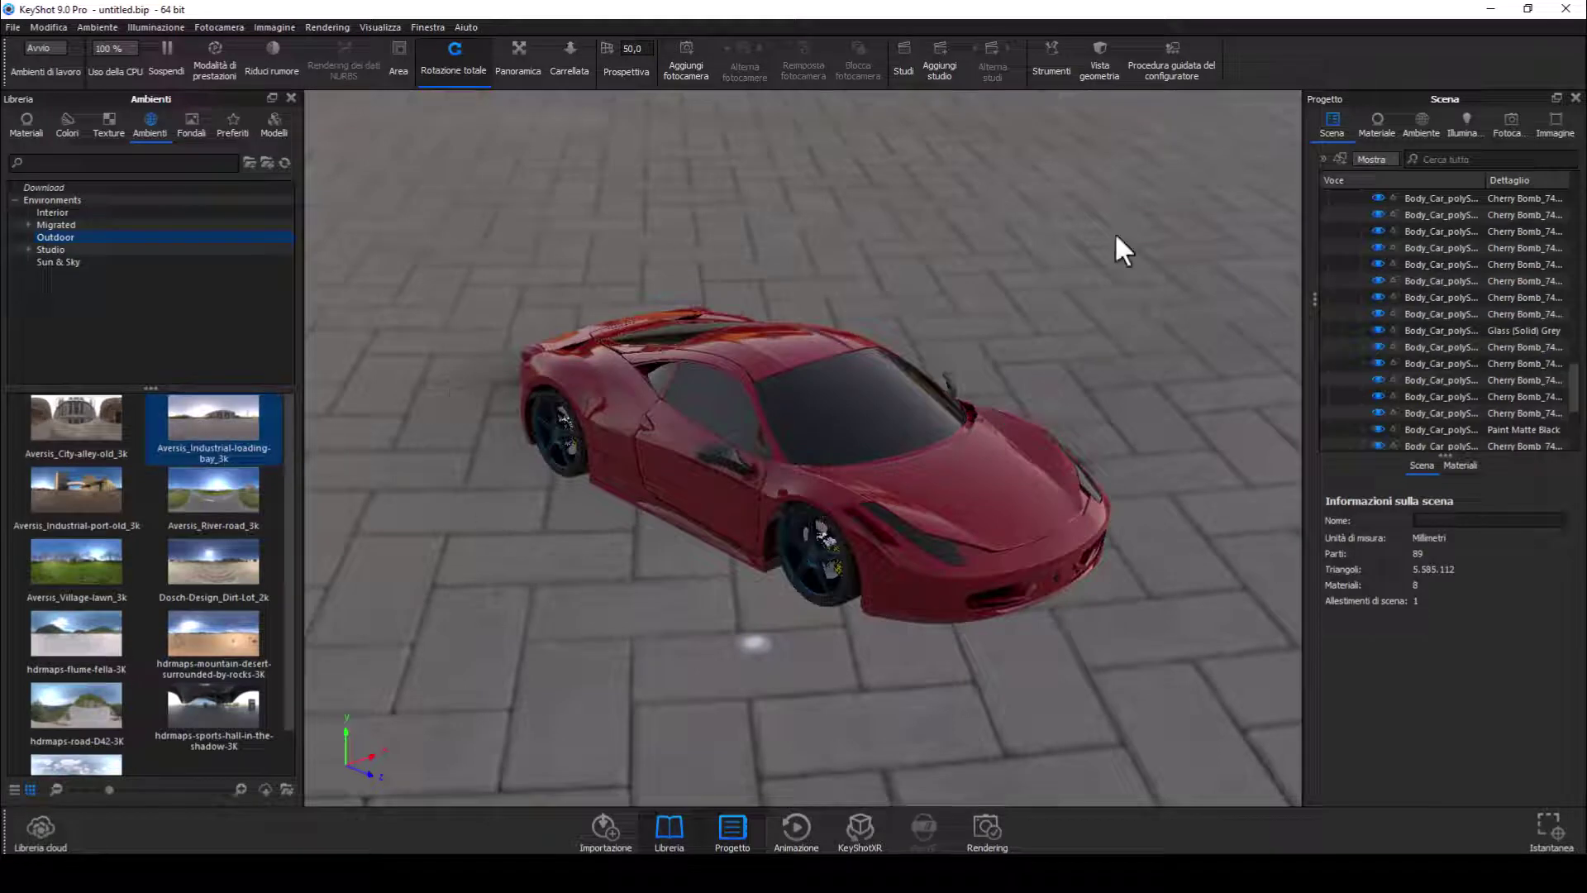
Set the environment background to a solid light grey colour
click(1416, 126)
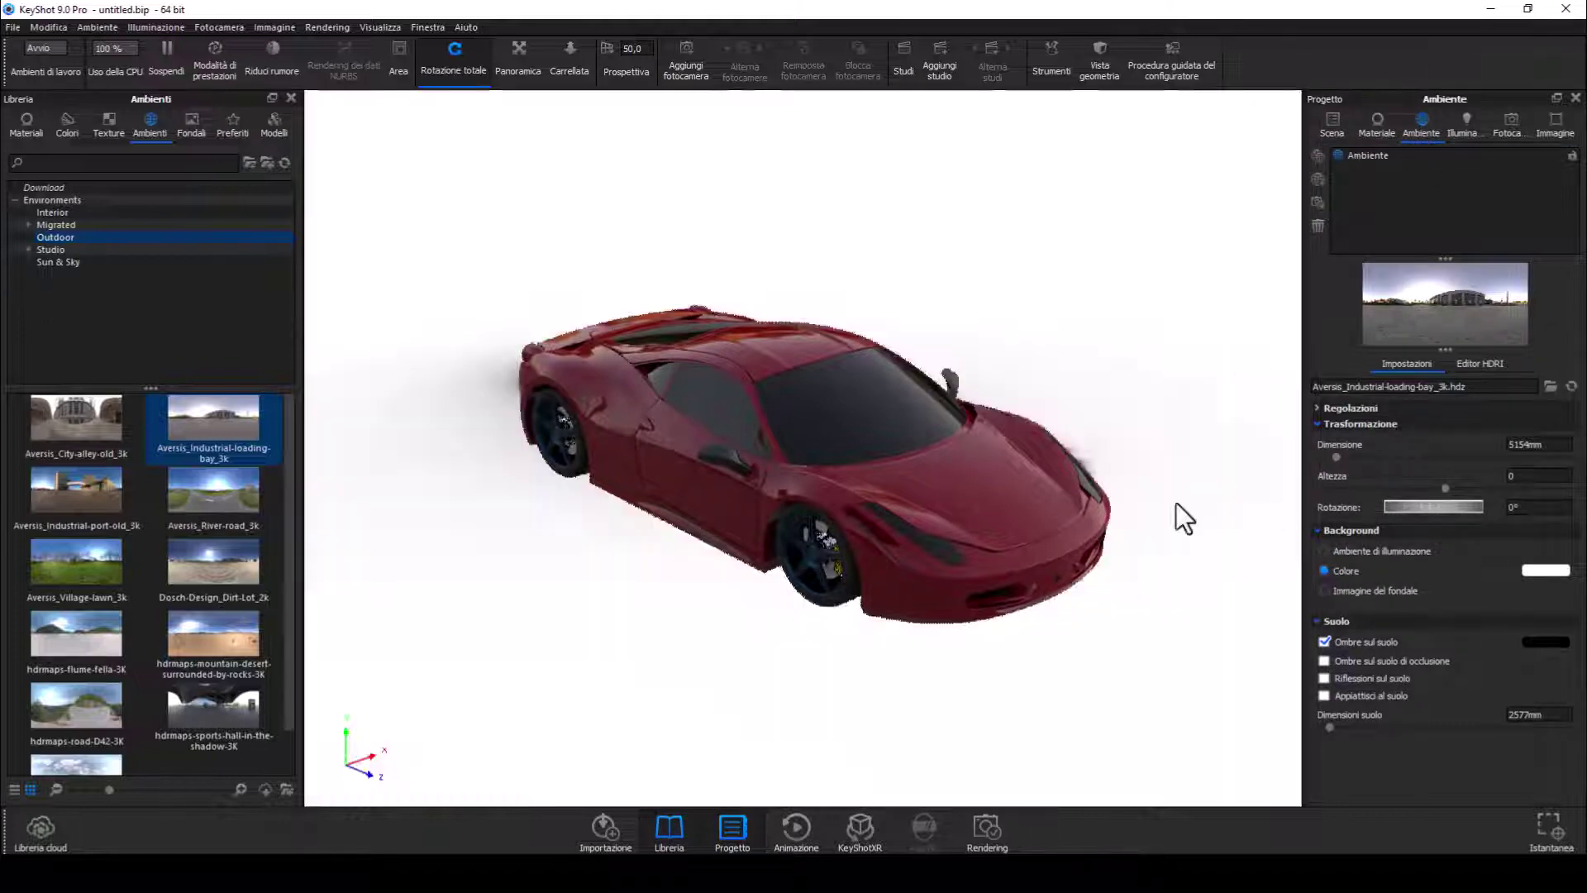
click(1539, 571)
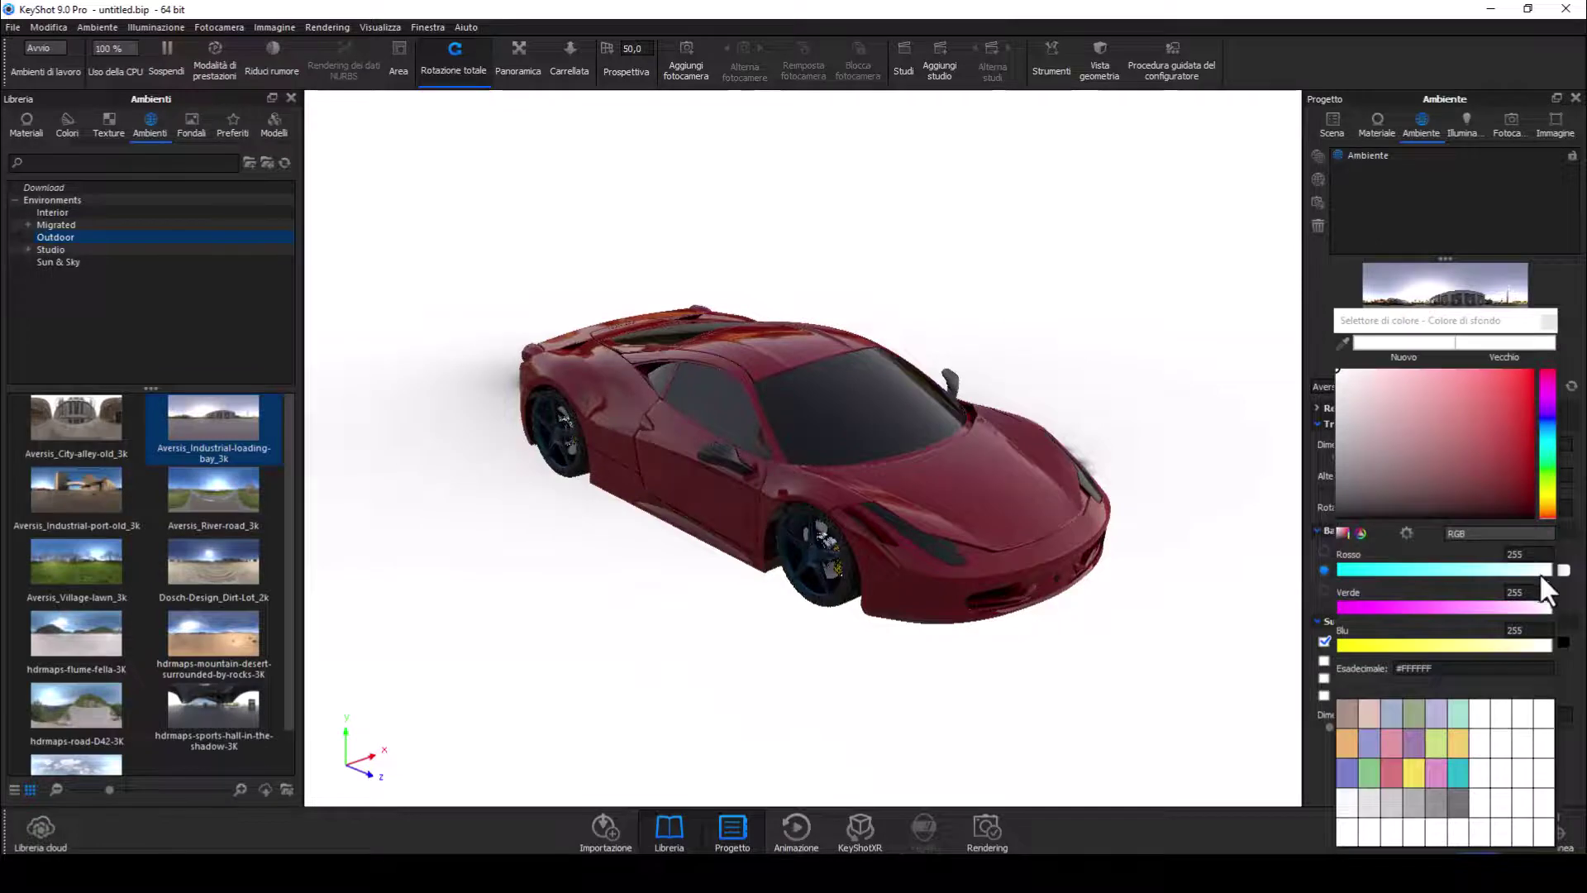
click(1404, 809)
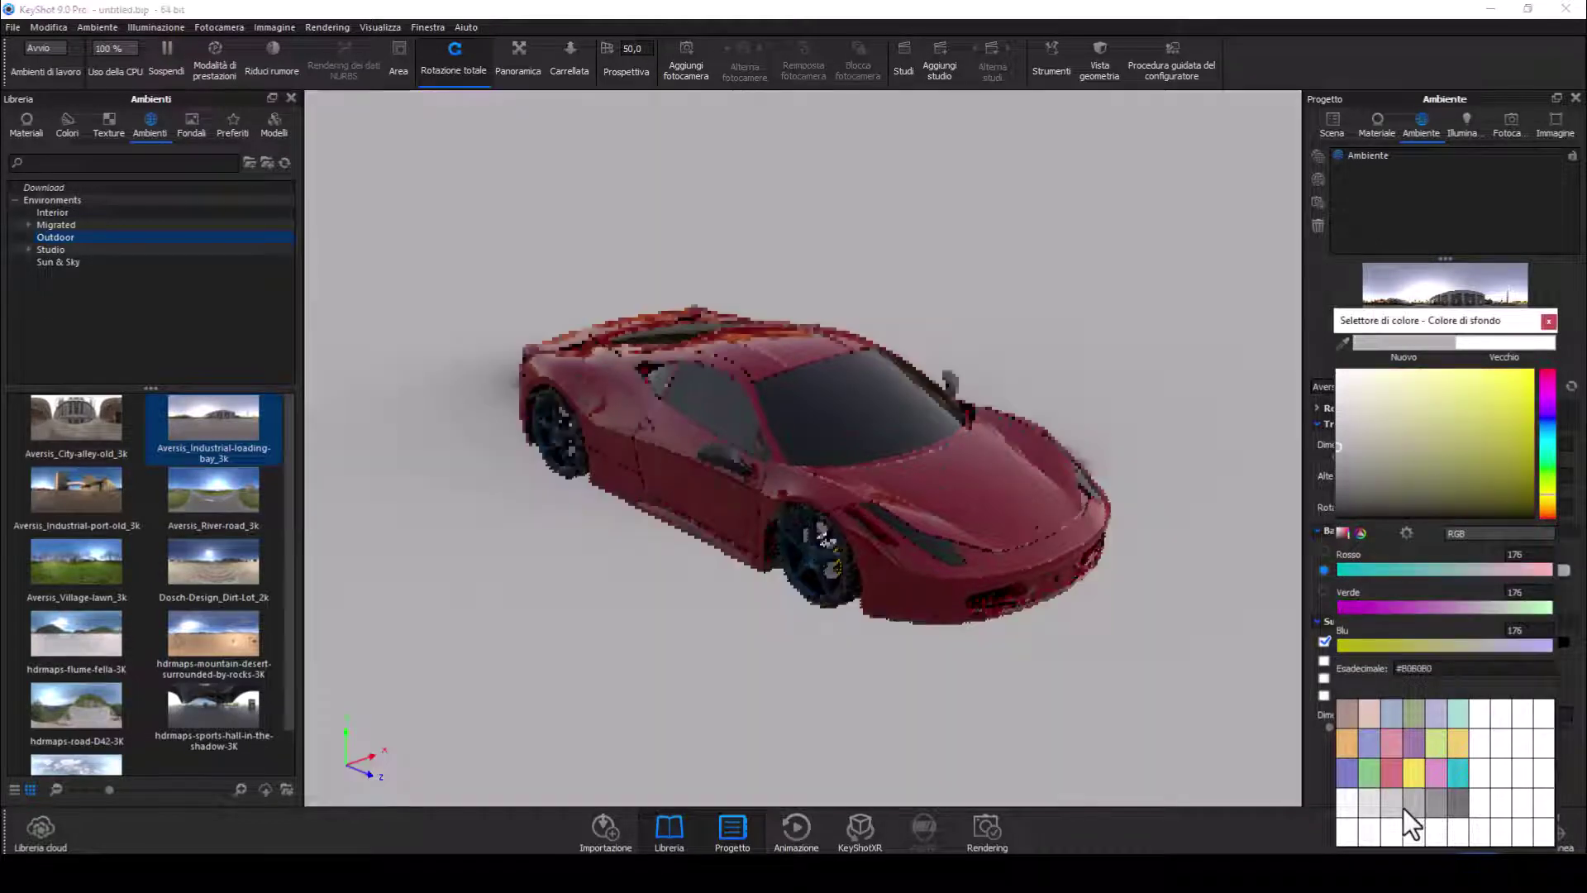
click(1398, 810)
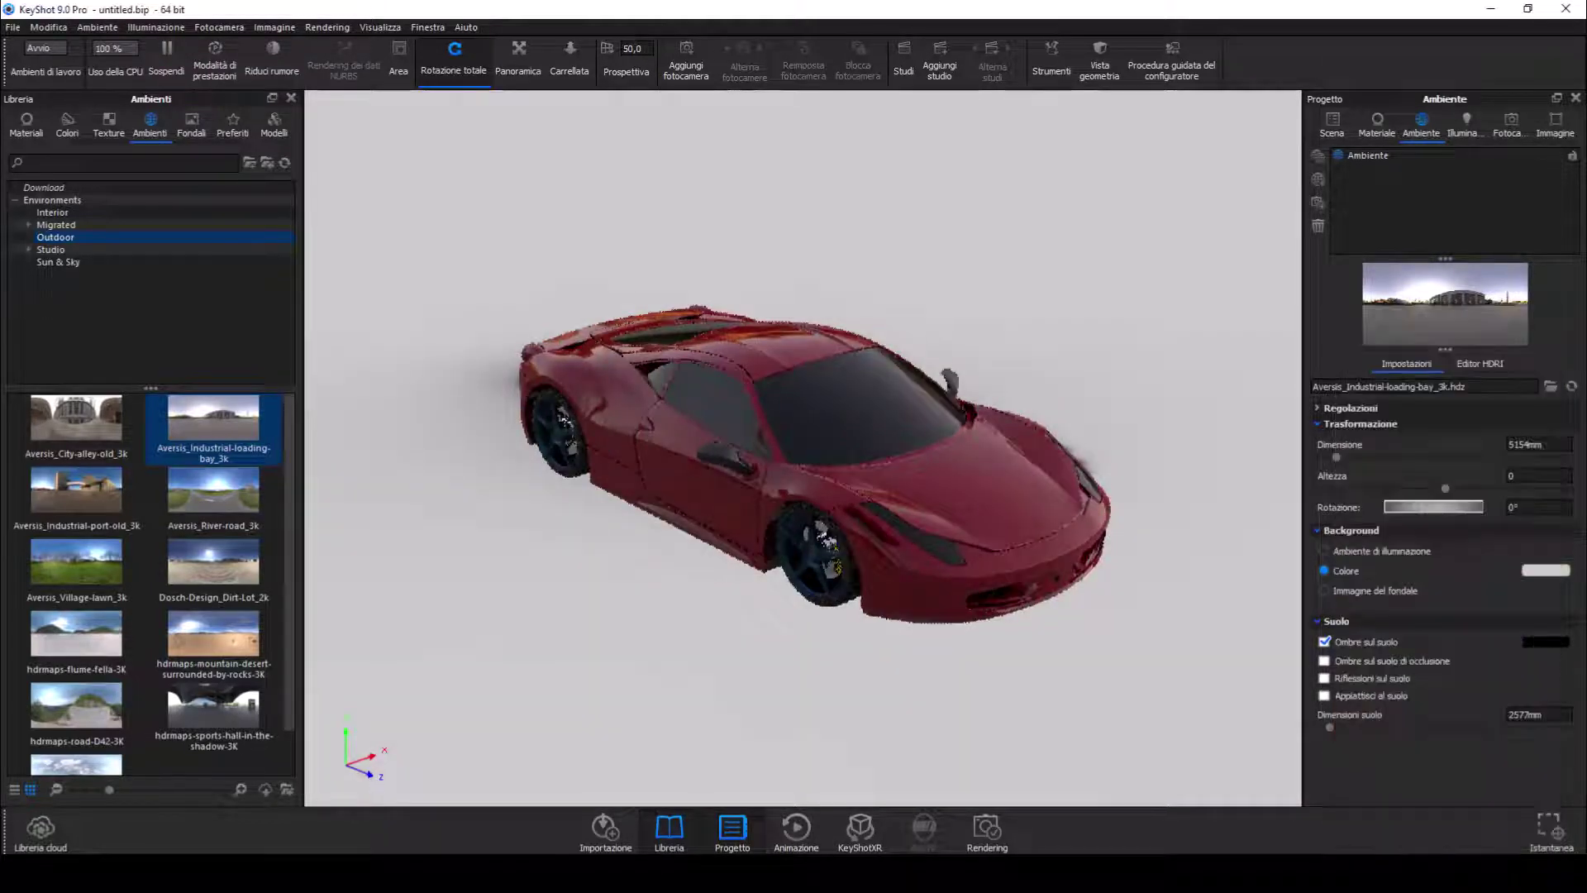
Toggle occlusion ground shadows on and off, then orbit to the car's front-right side
click(1325, 661)
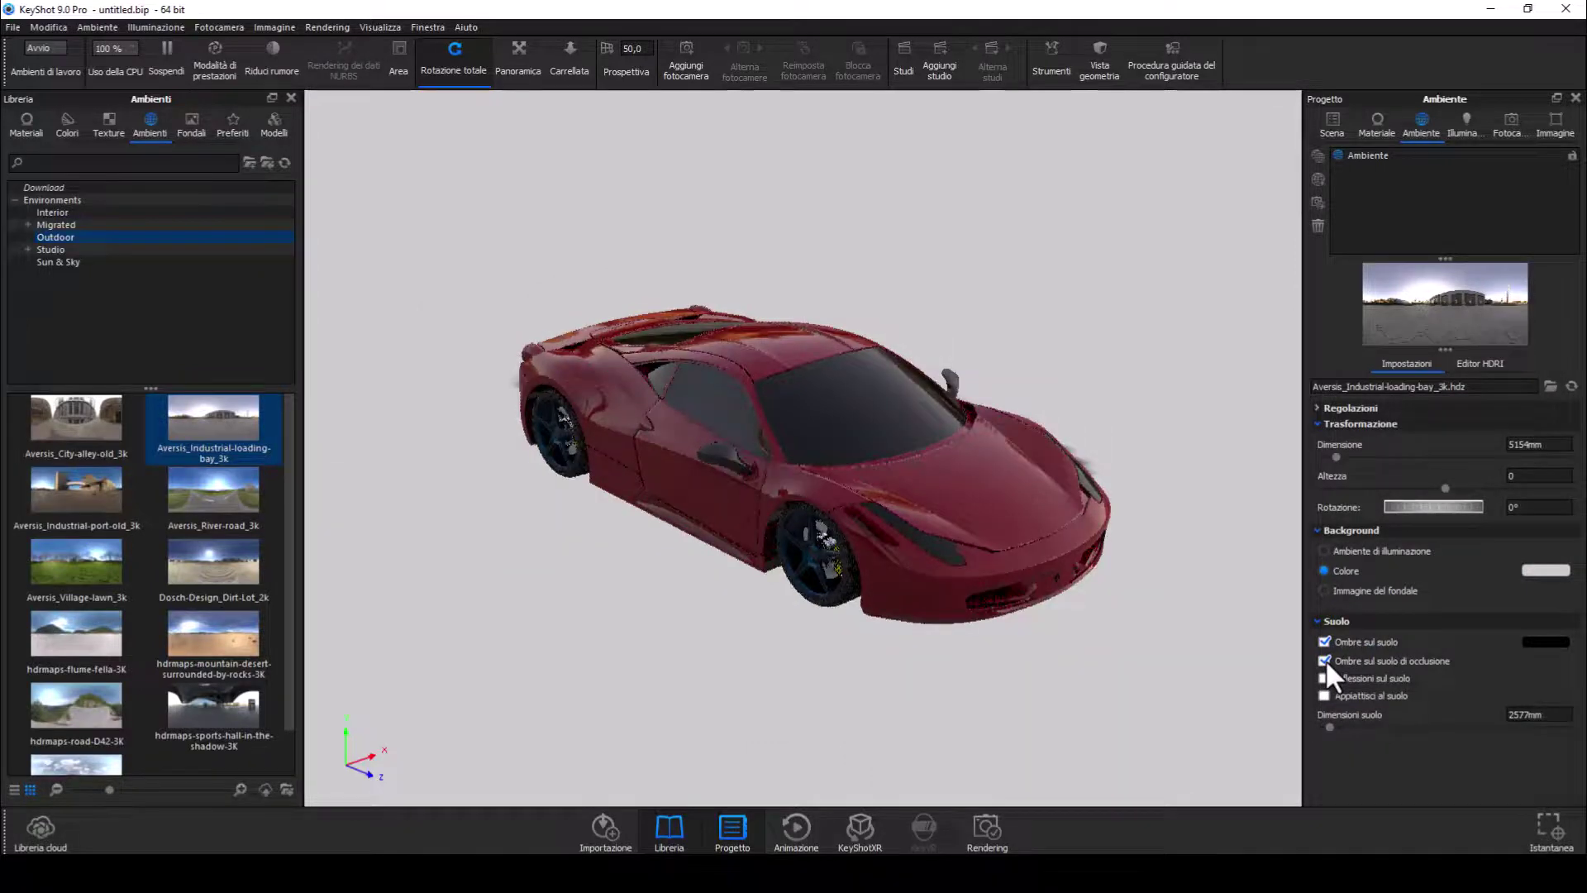
click(1325, 660)
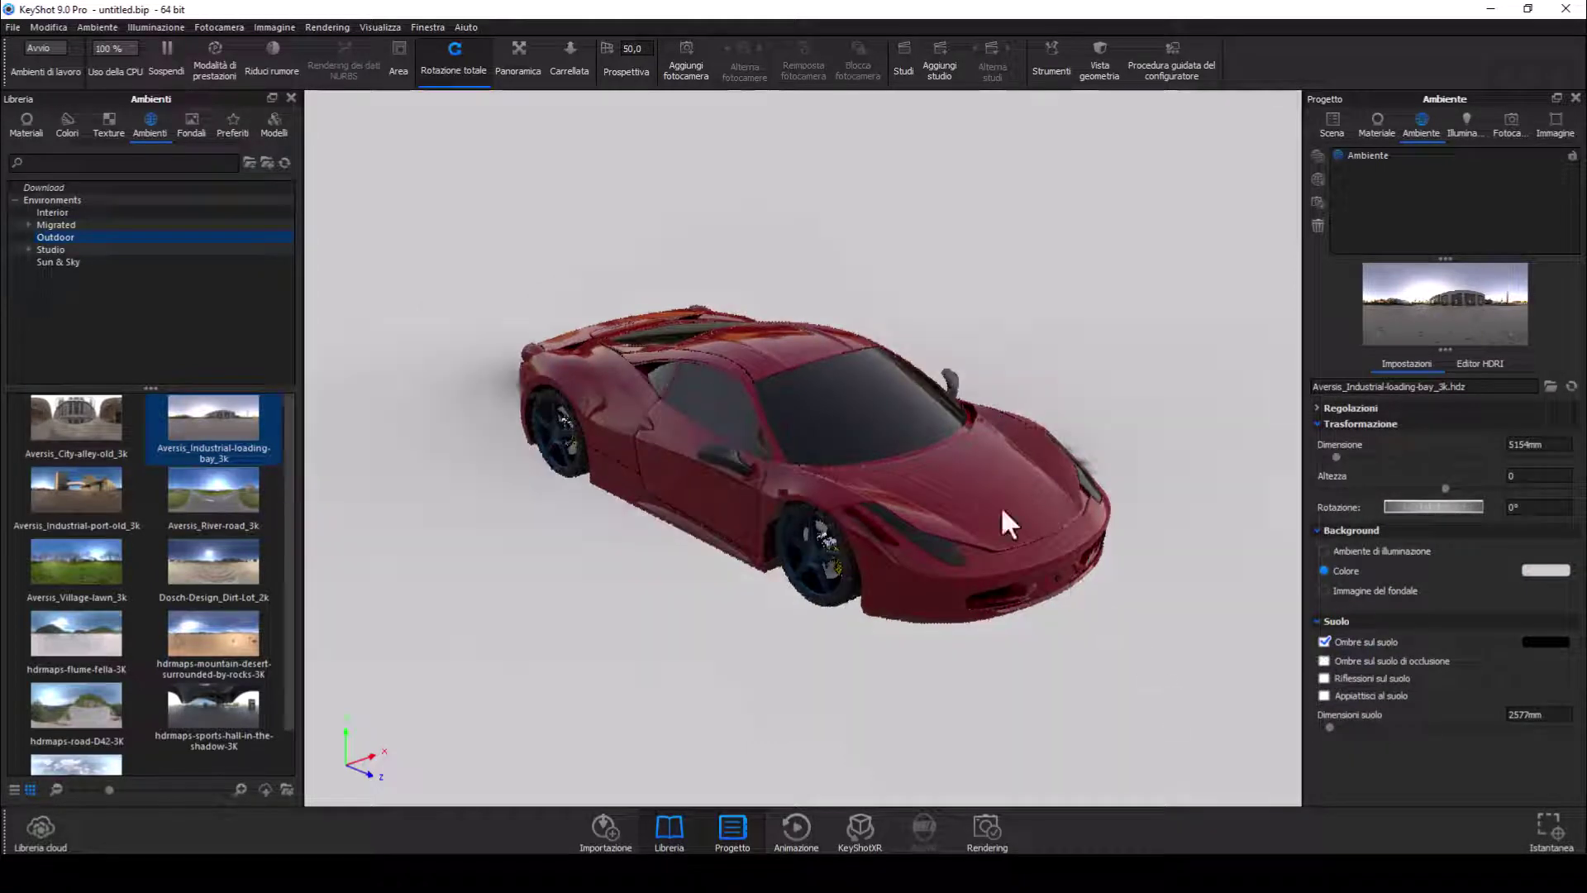
mouse_move(1000, 508)
mouse_down()
mouse_move(467, 248)
mouse_move(536, 347)
mouse_move(694, 495)
mouse_up()
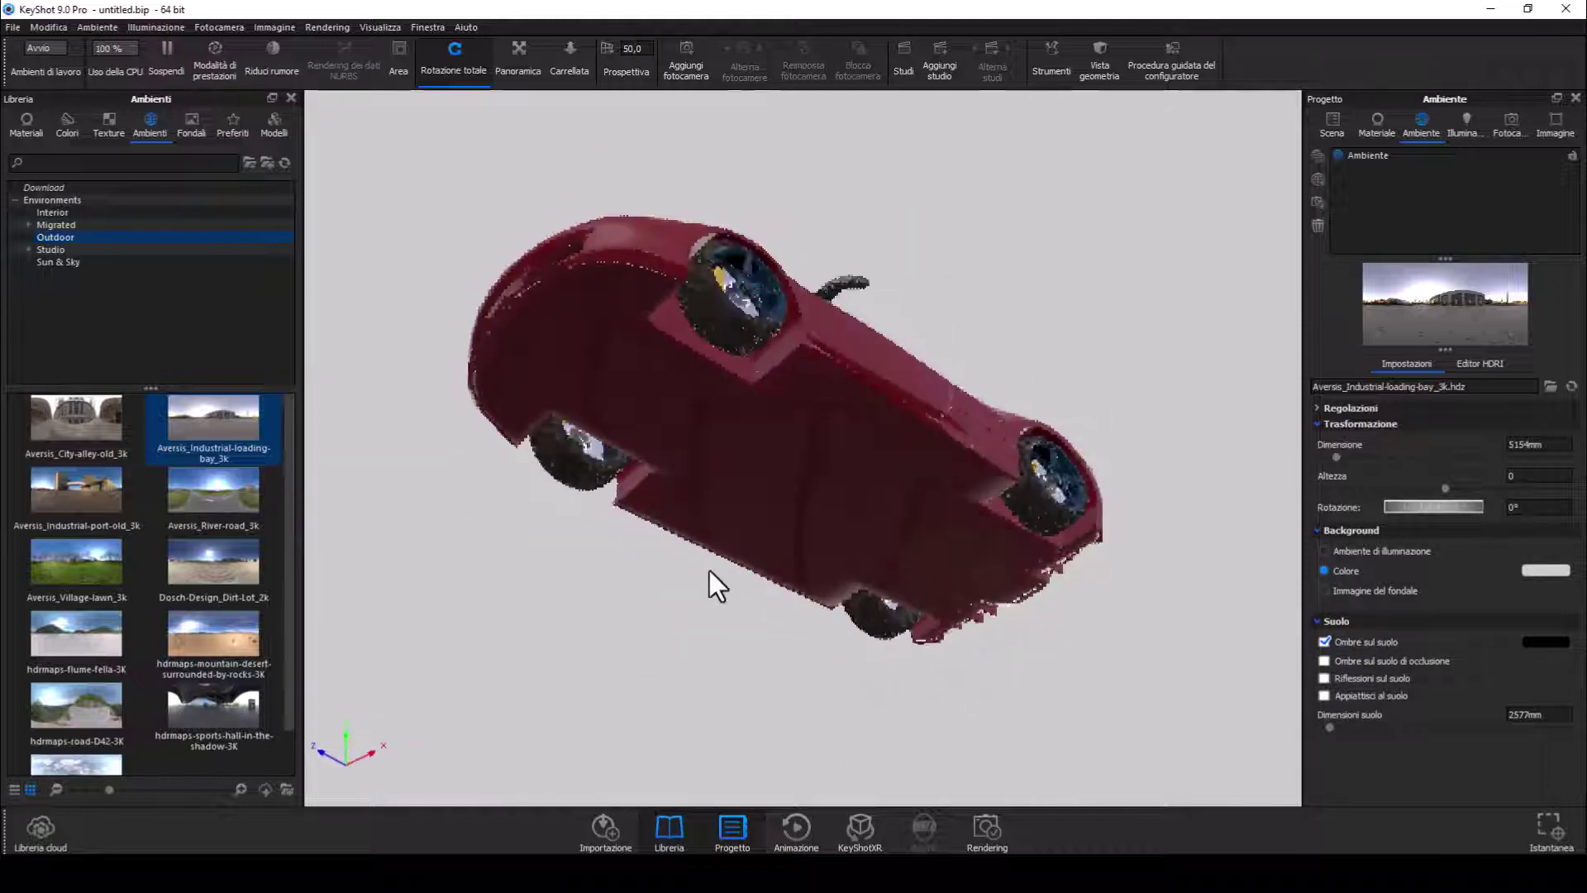
key(ctrl+z)
drag(826, 628, 1063, 658)
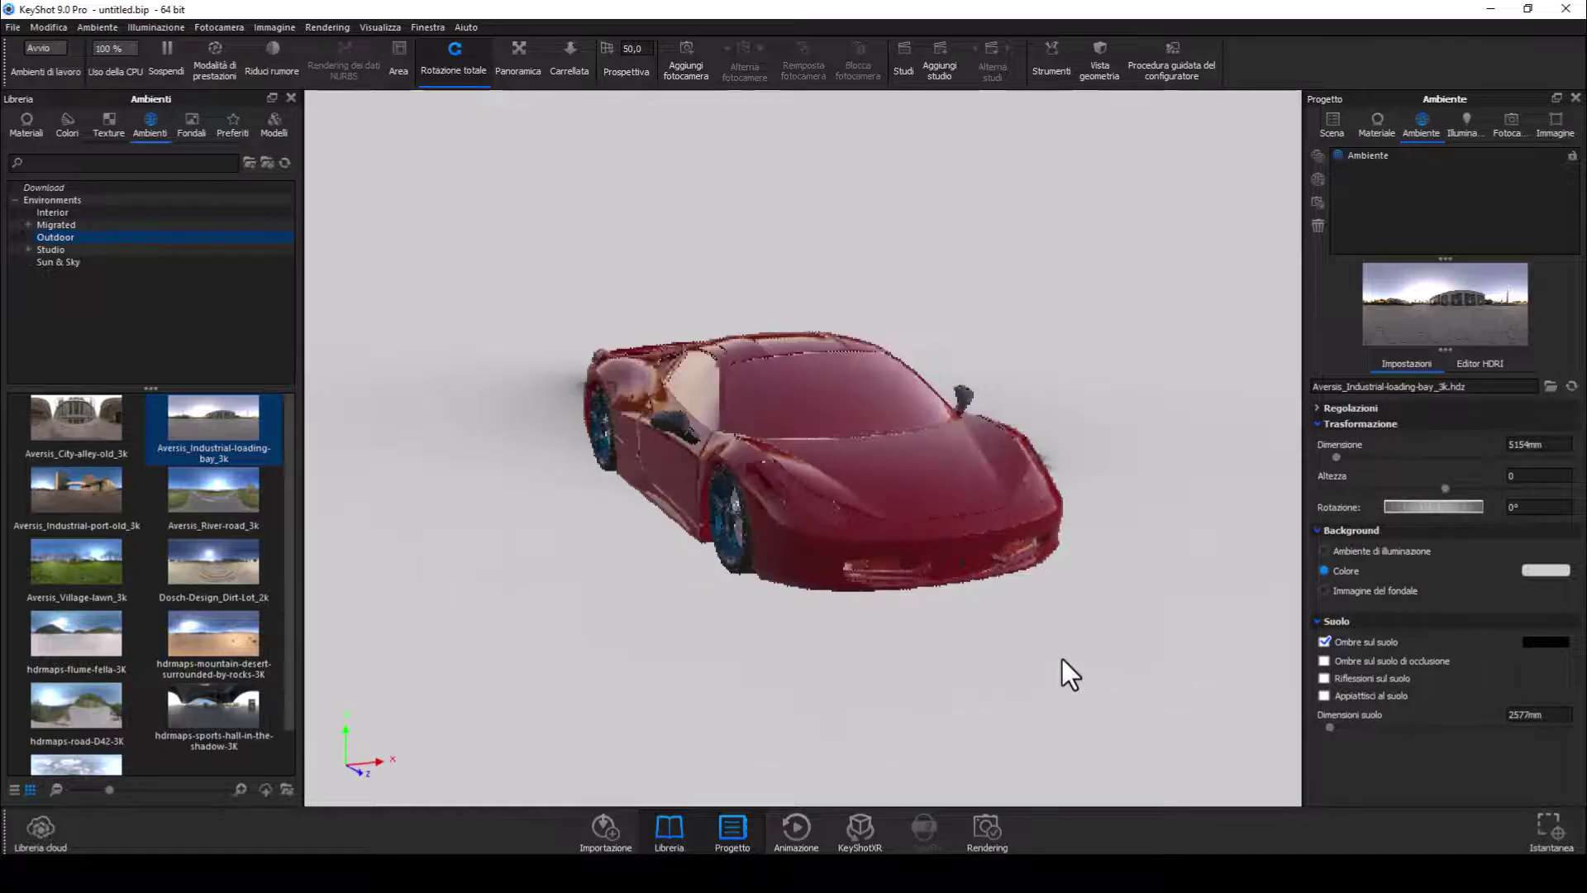
Step the camera through the Front and Left standard views, ending on Isometric
click(1509, 122)
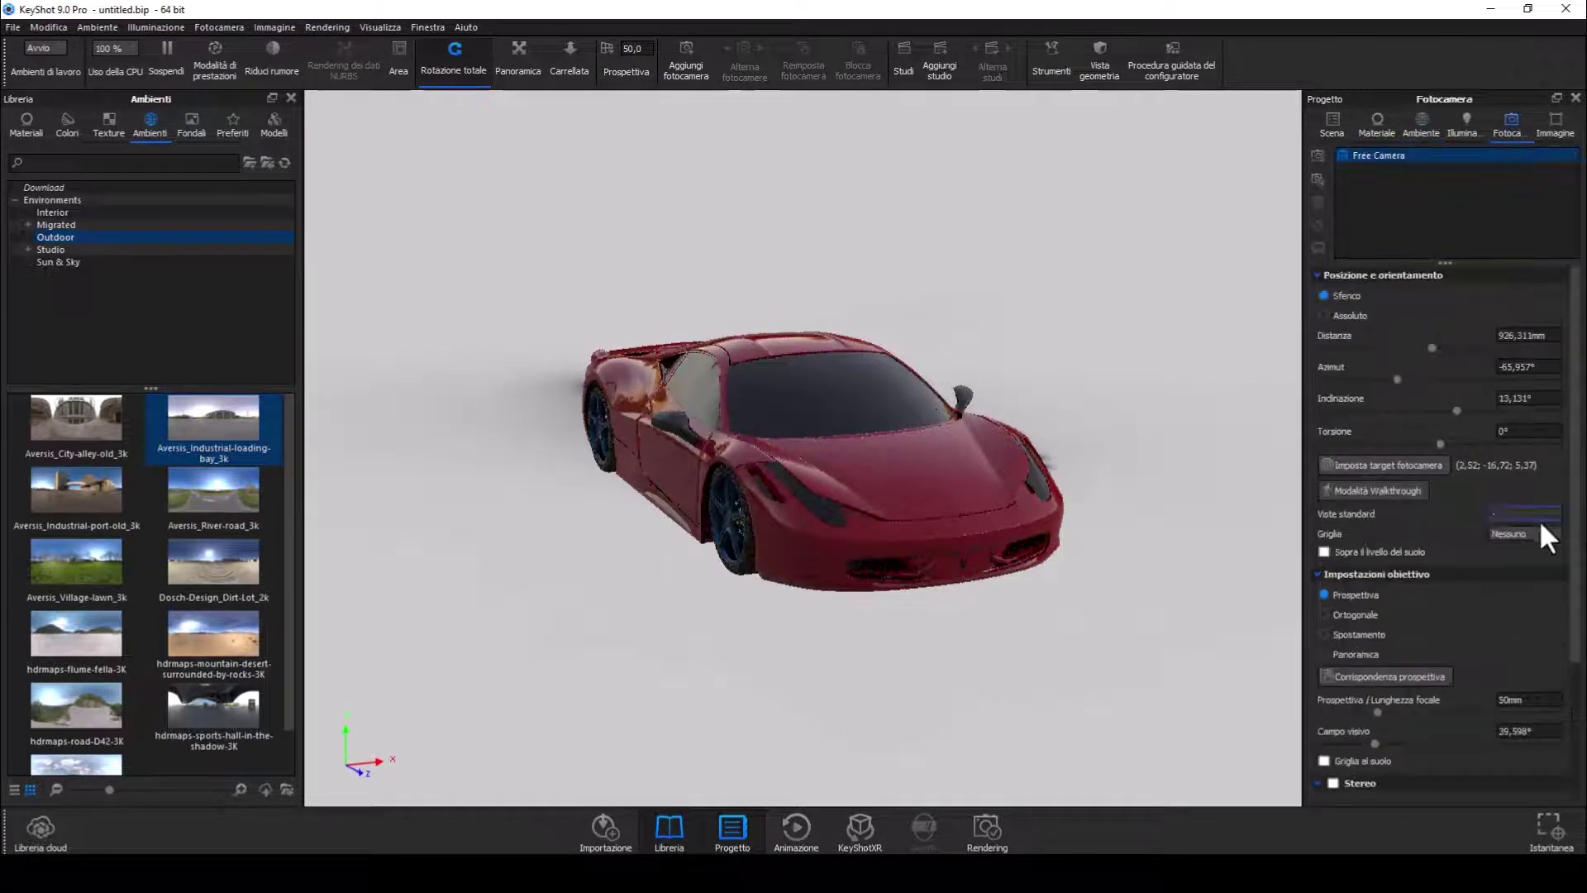
click(1521, 534)
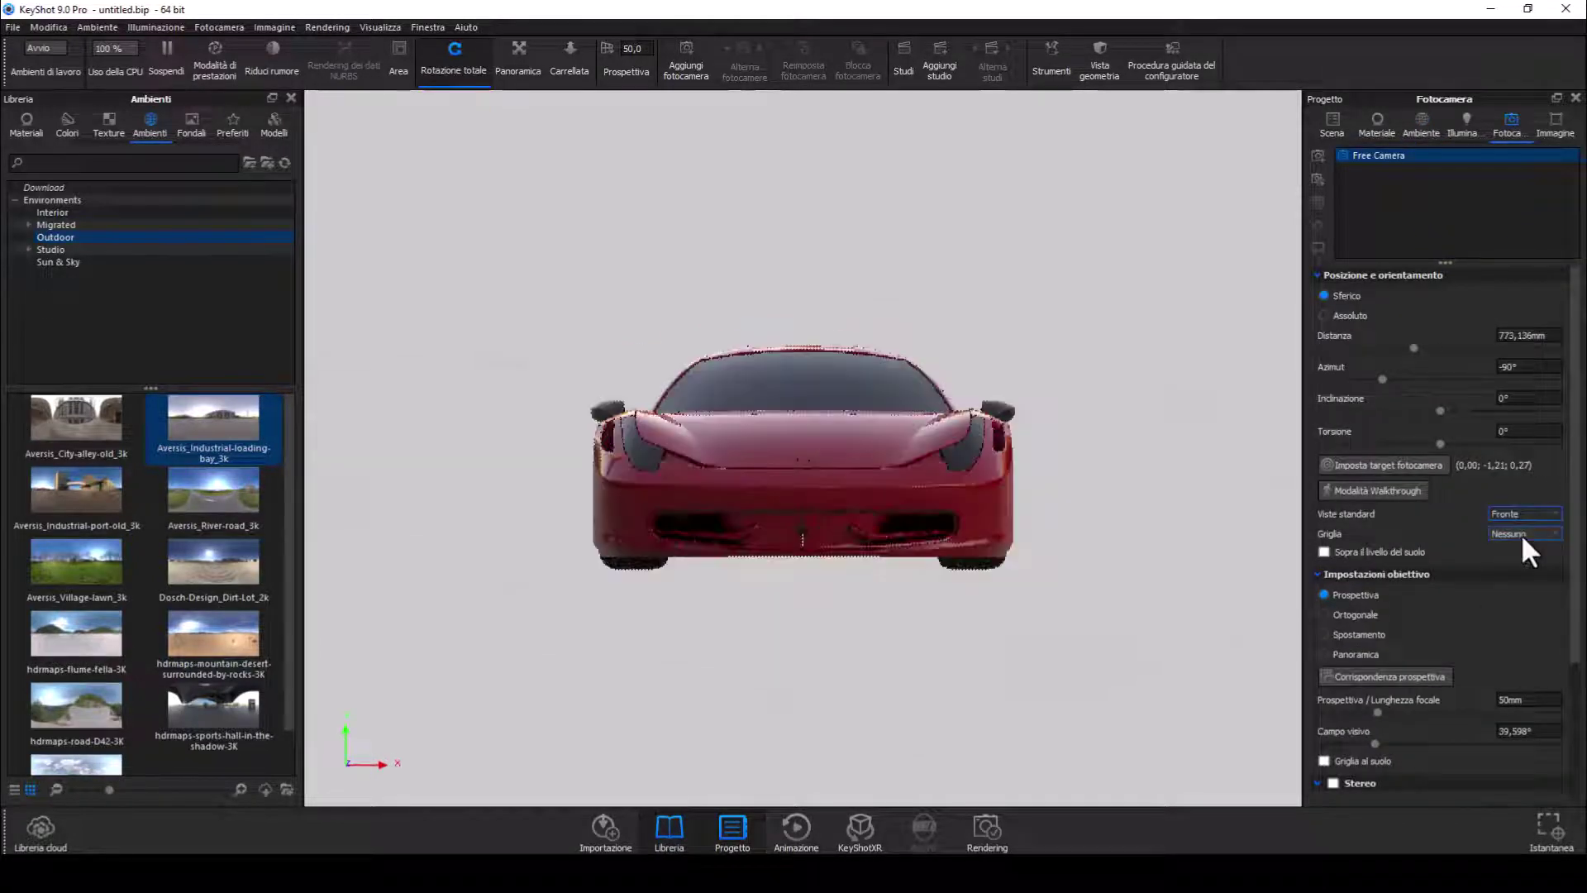
click(1549, 509)
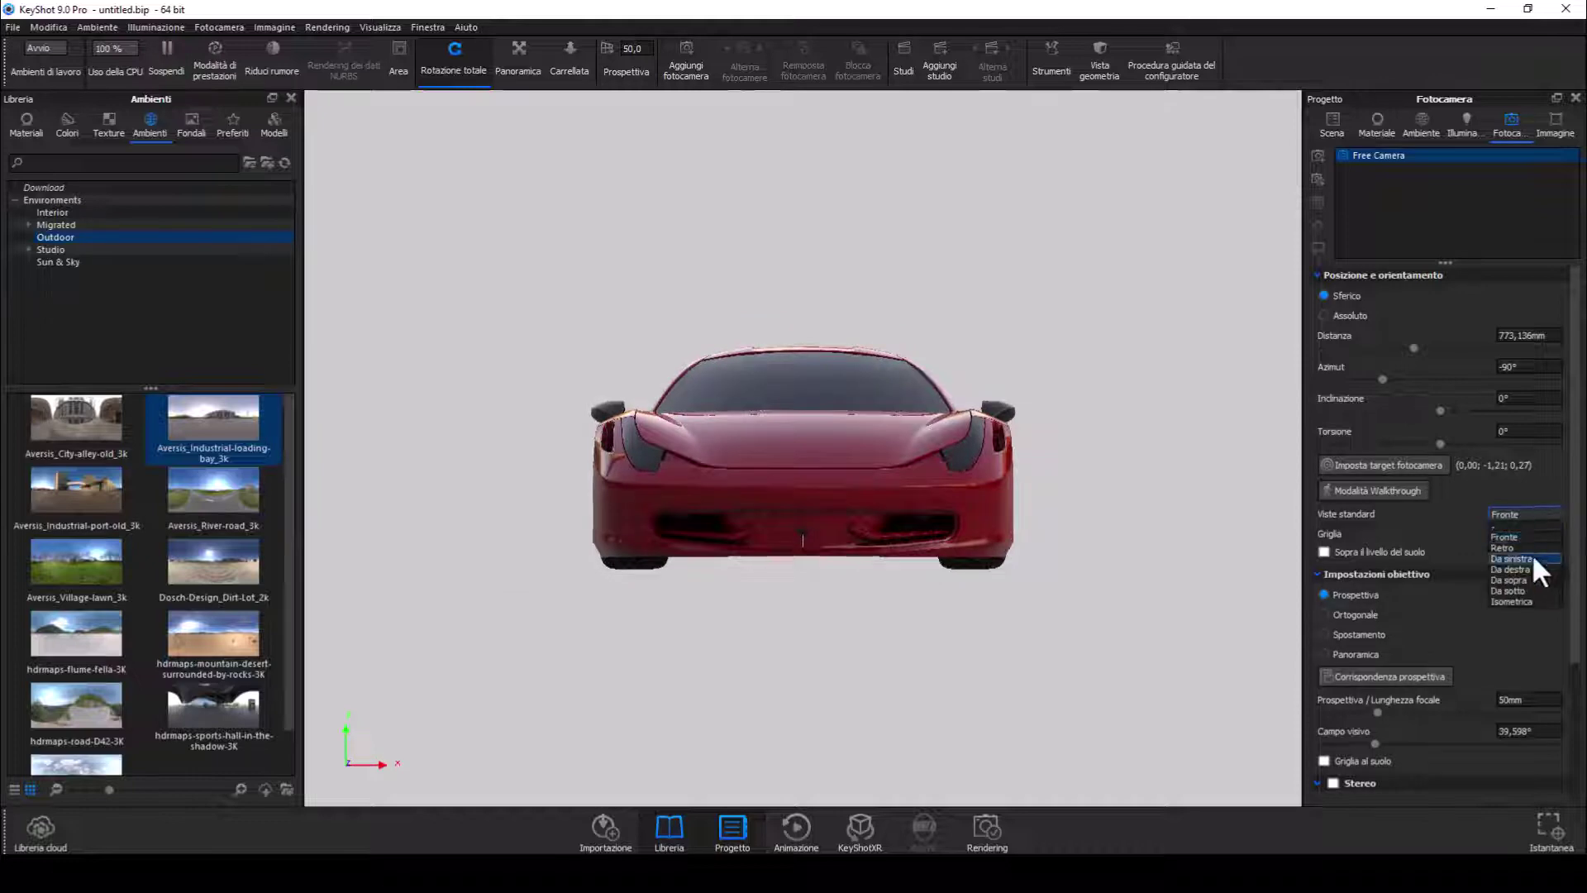
click(1531, 558)
click(1549, 509)
click(1513, 601)
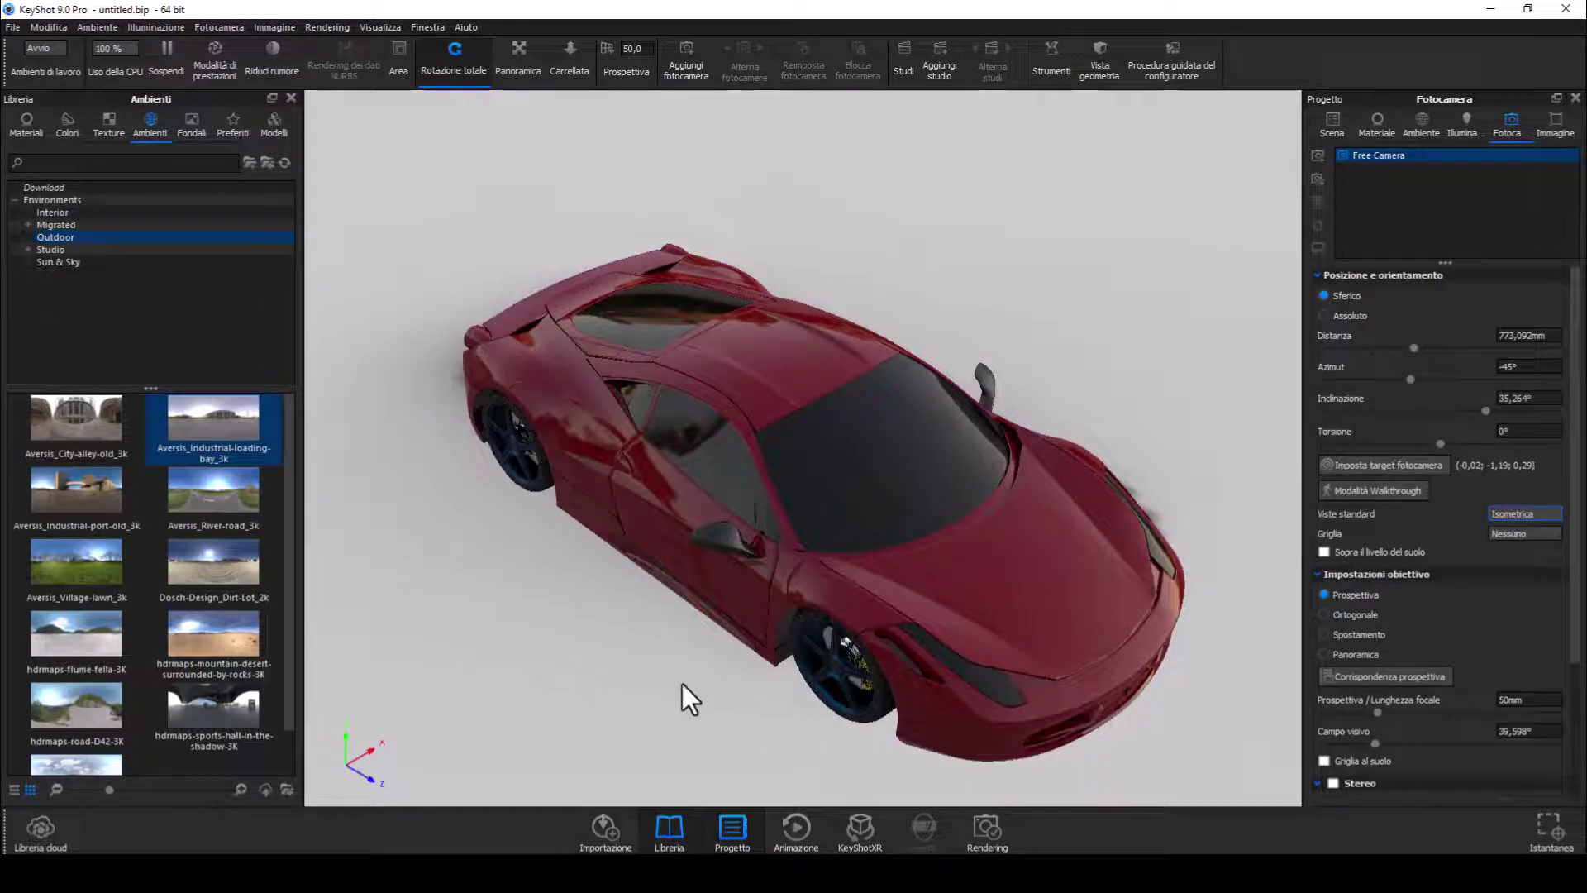
scroll(218, 637, down, 1)
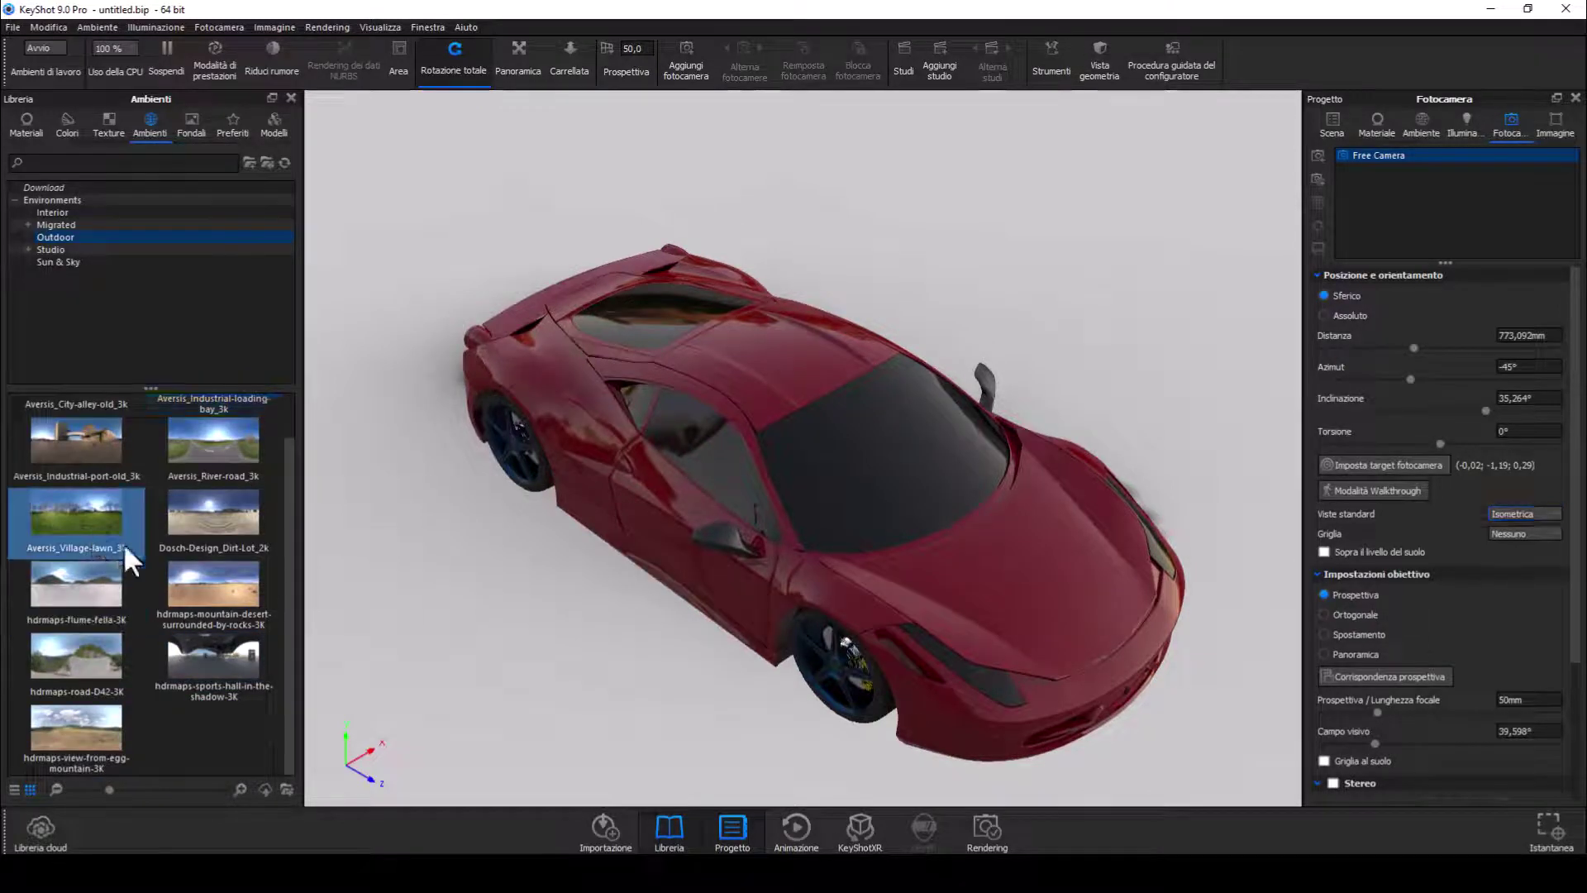
Apply Aversis_Village-lawn and set the environment rotation to 9° and size to 21400 mm
drag(123, 542, 465, 610)
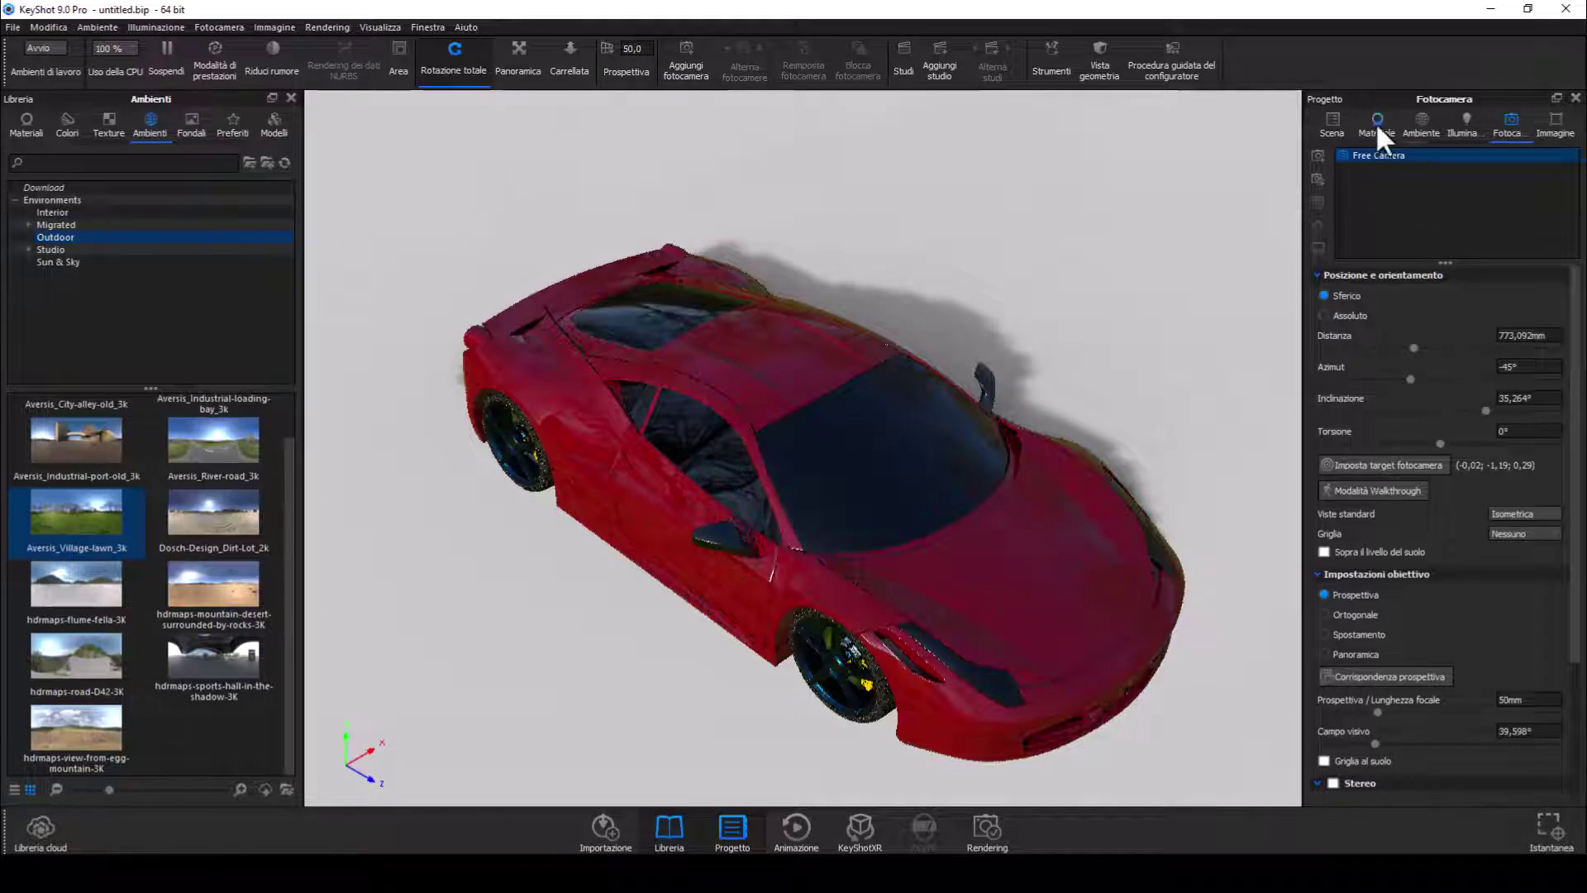
click(1426, 124)
mouse_move(1454, 509)
mouse_down()
mouse_move(1397, 509)
mouse_move(1461, 504)
mouse_up()
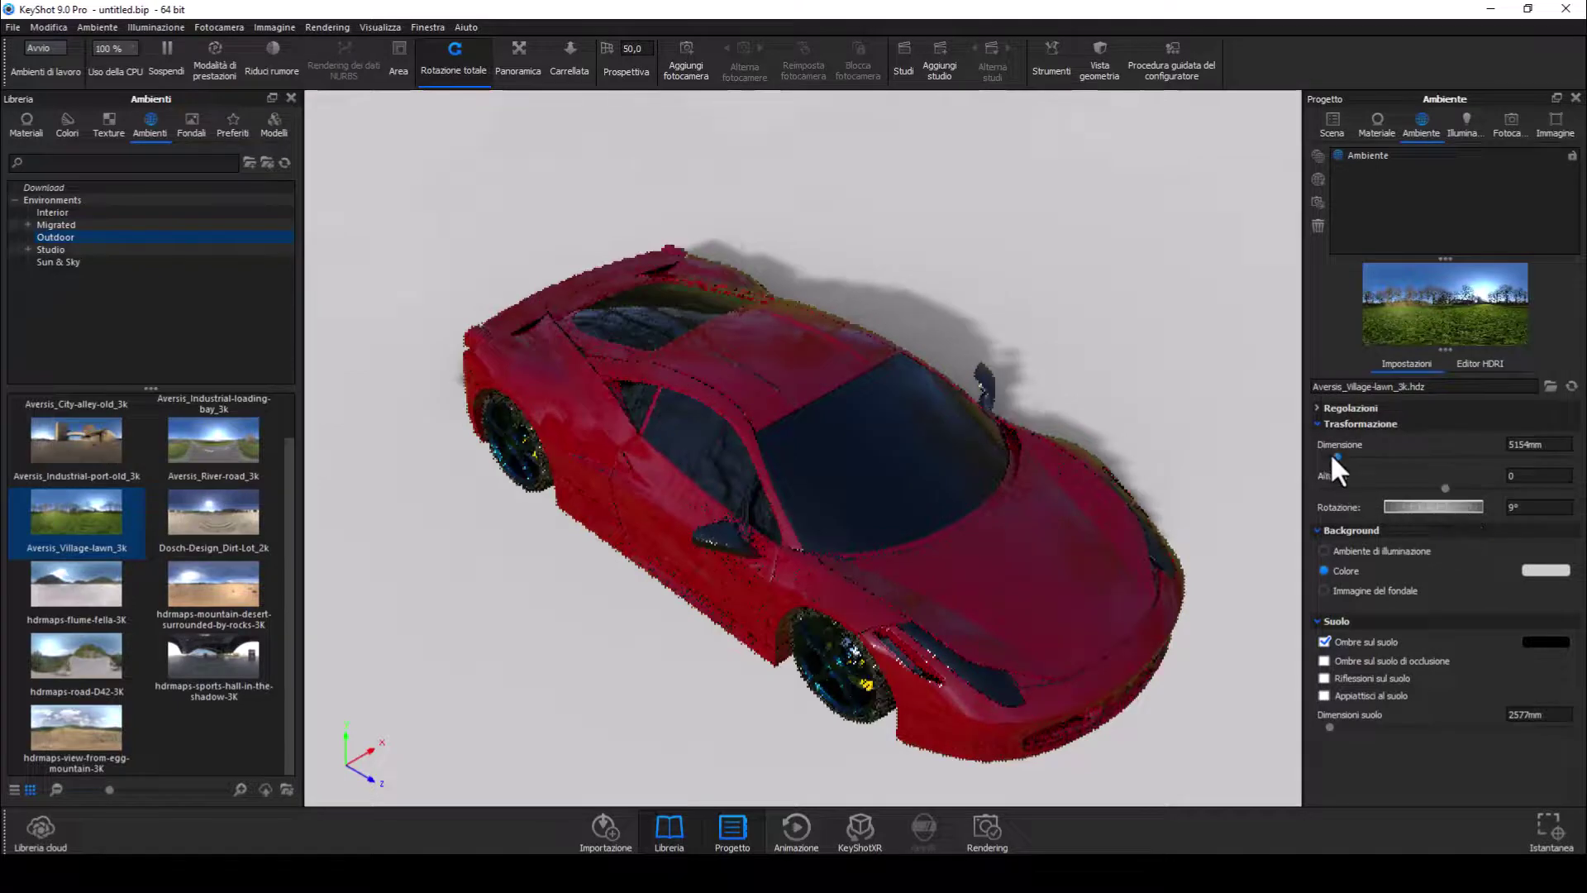
mouse_move(1332, 454)
mouse_down()
mouse_move(1393, 444)
mouse_move(1375, 455)
mouse_move(1424, 488)
mouse_up()
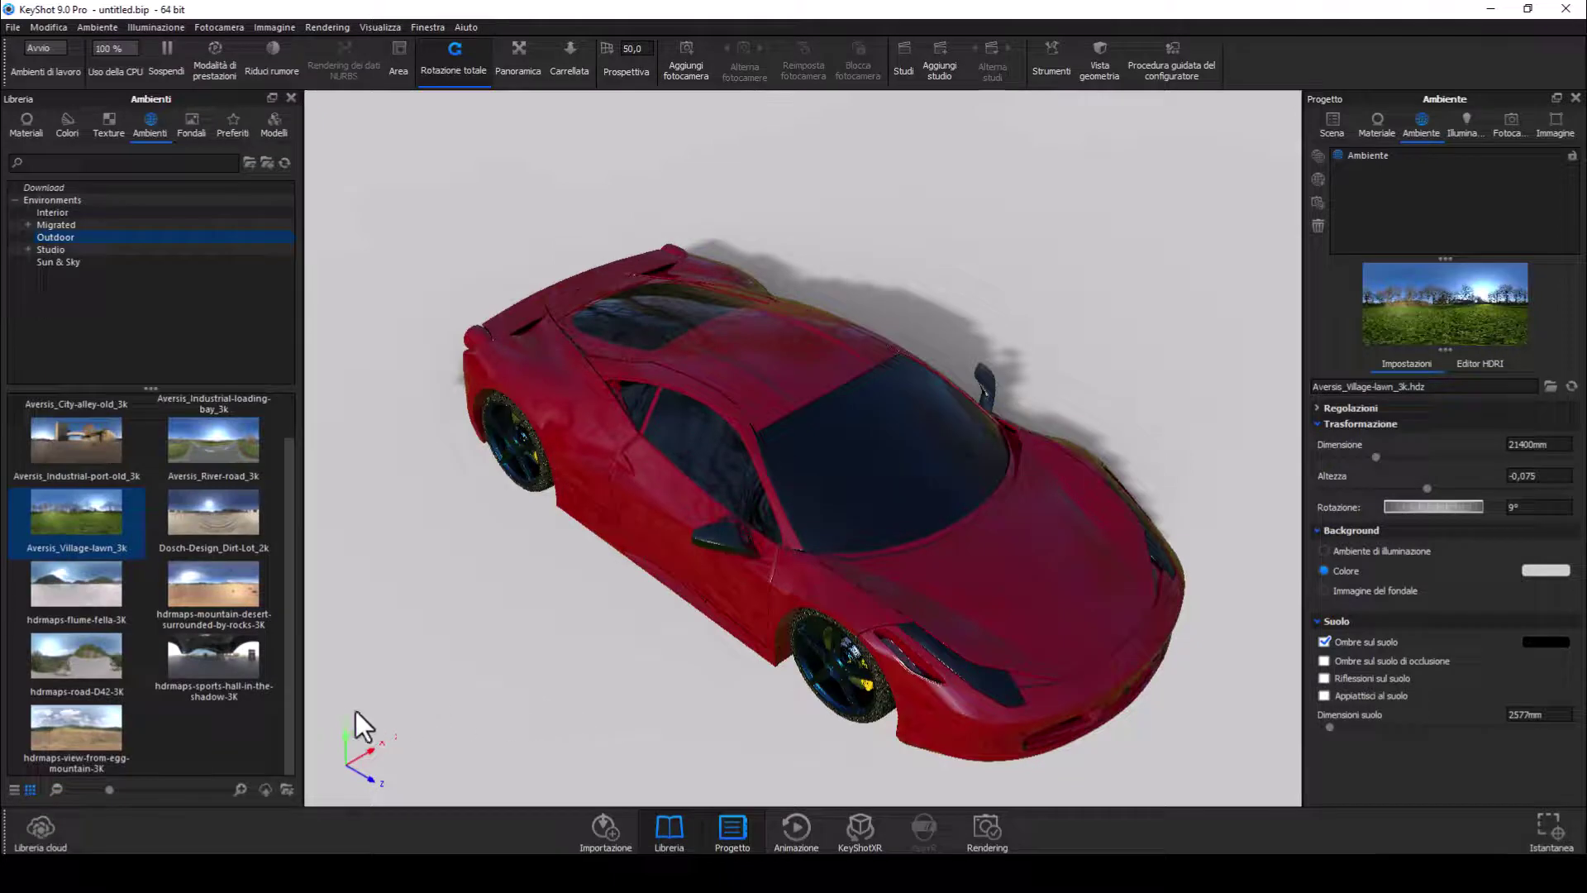
Try the egg-mountain HDRI, then switch to hdrmaps-flume-fella-3K and orbit to look down
drag(99, 726, 451, 692)
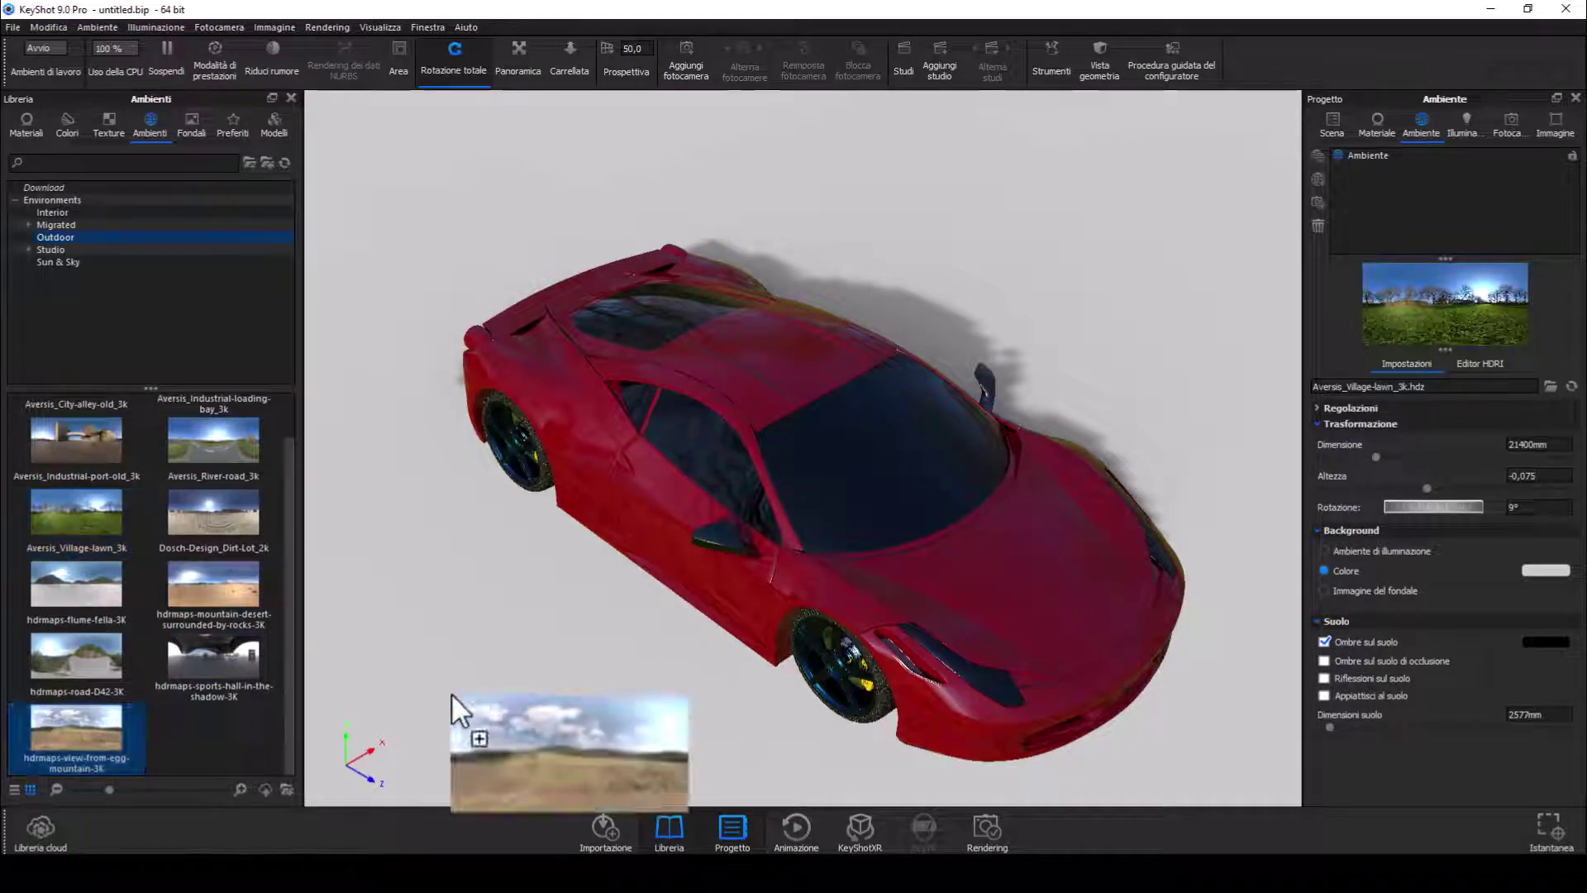
drag(452, 693, 451, 693)
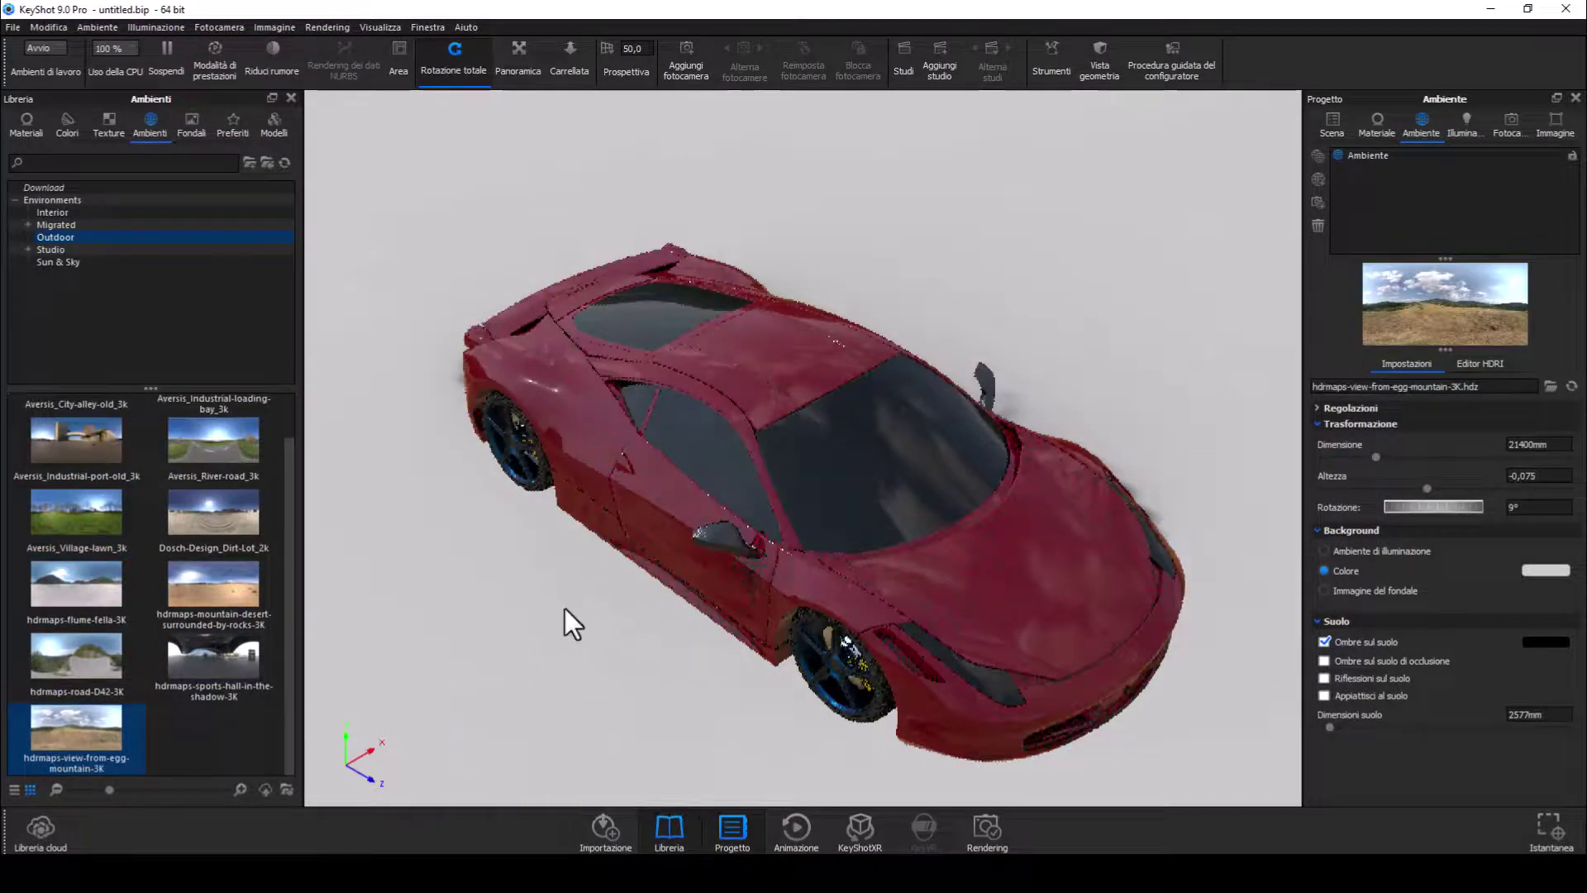
drag(95, 570, 76, 503)
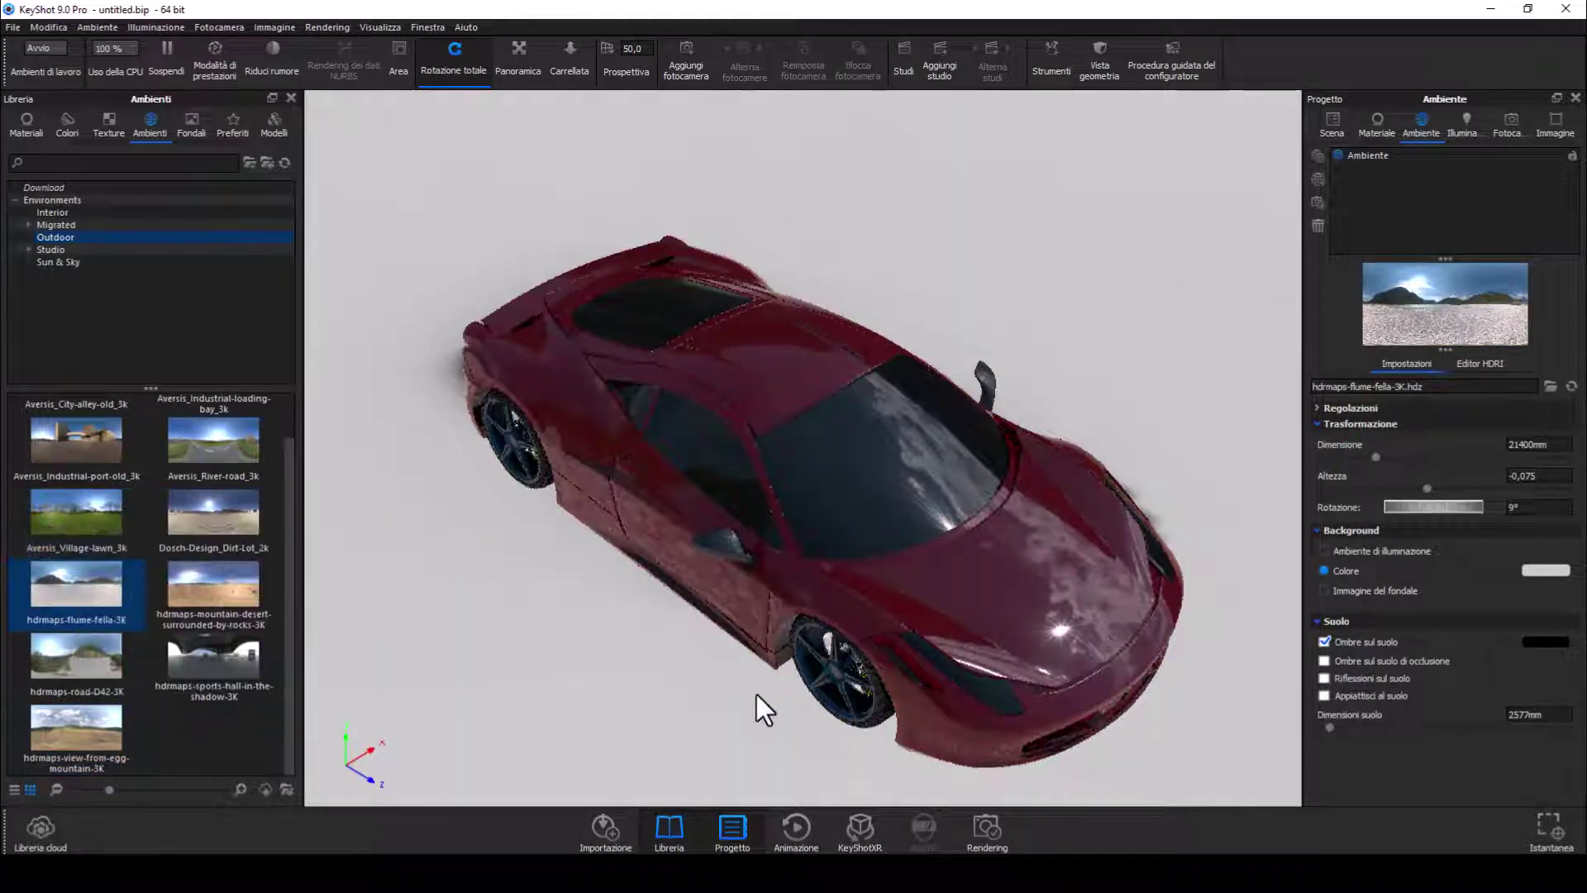
drag(767, 712, 767, 721)
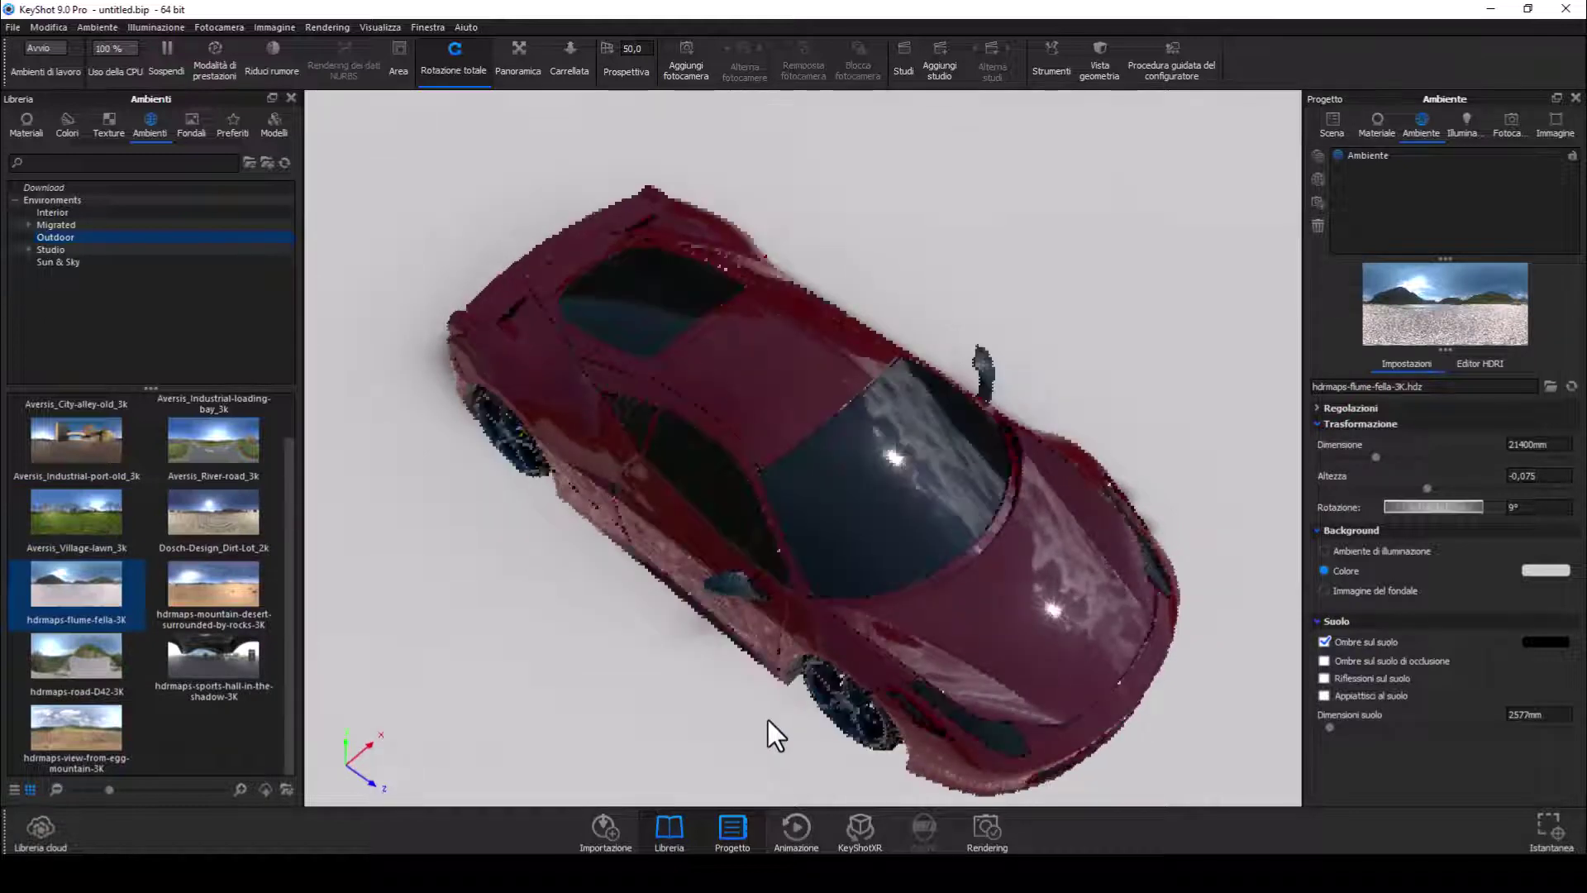
Return the camera to the Isometric standard view
click(1509, 124)
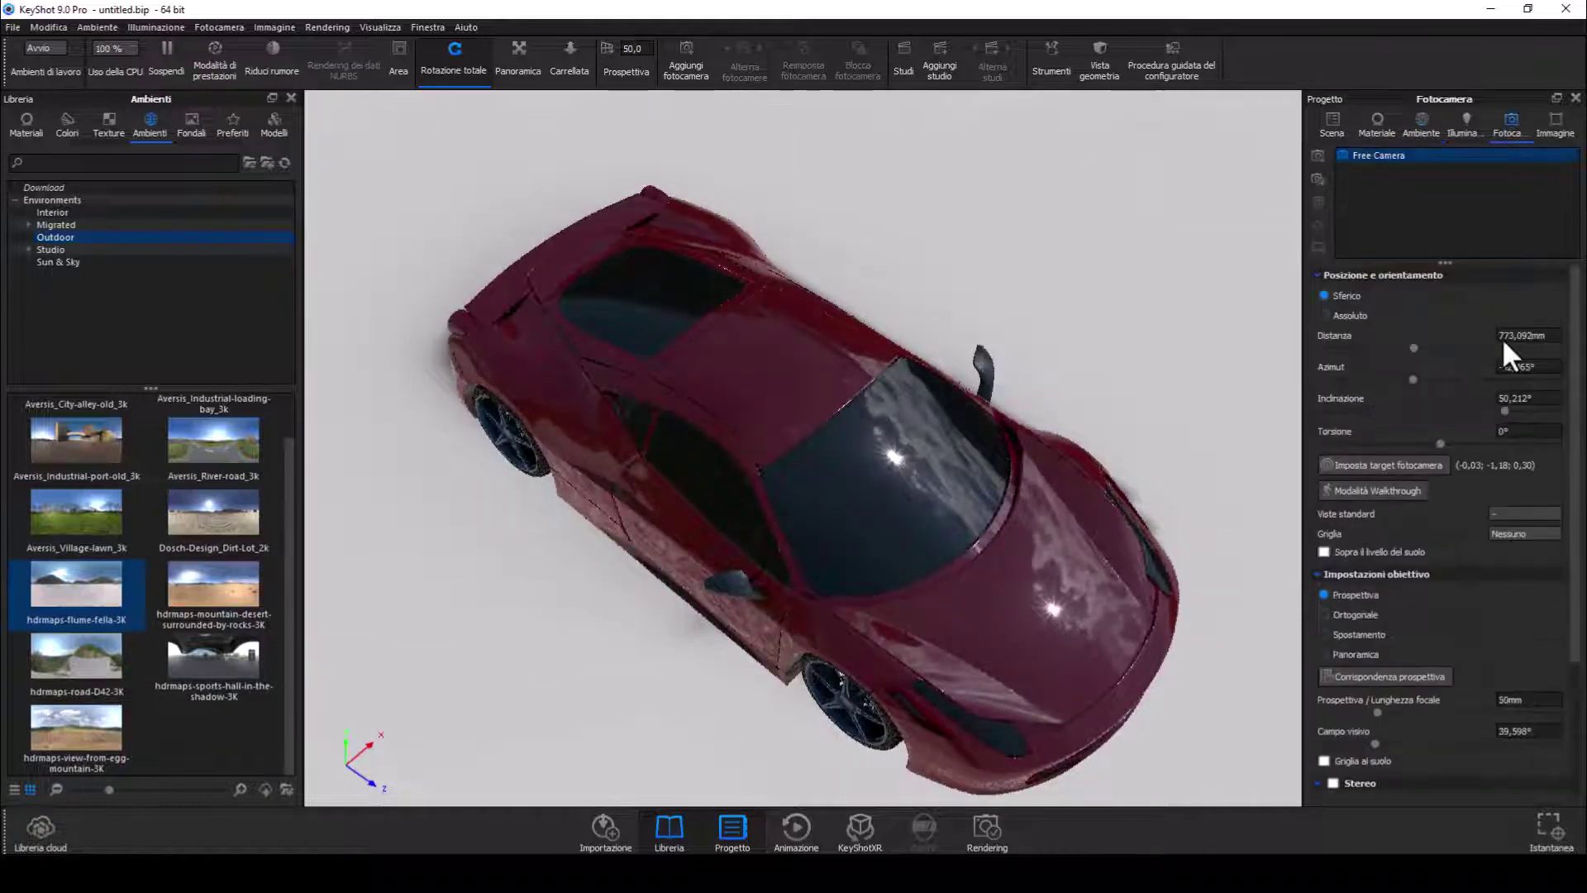
click(1535, 533)
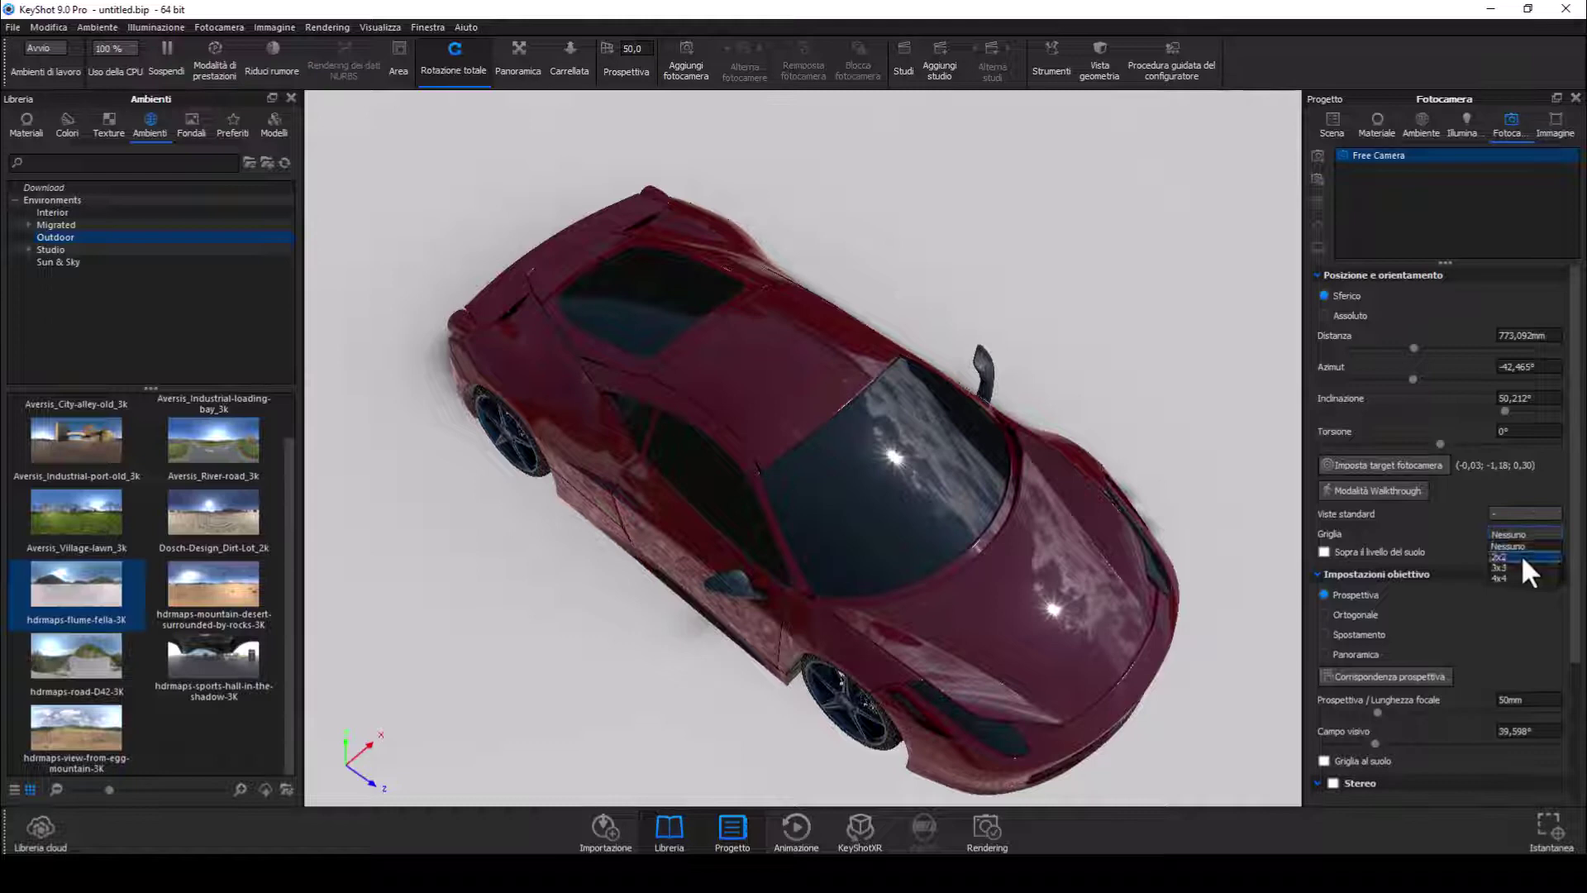
click(1539, 512)
click(1521, 601)
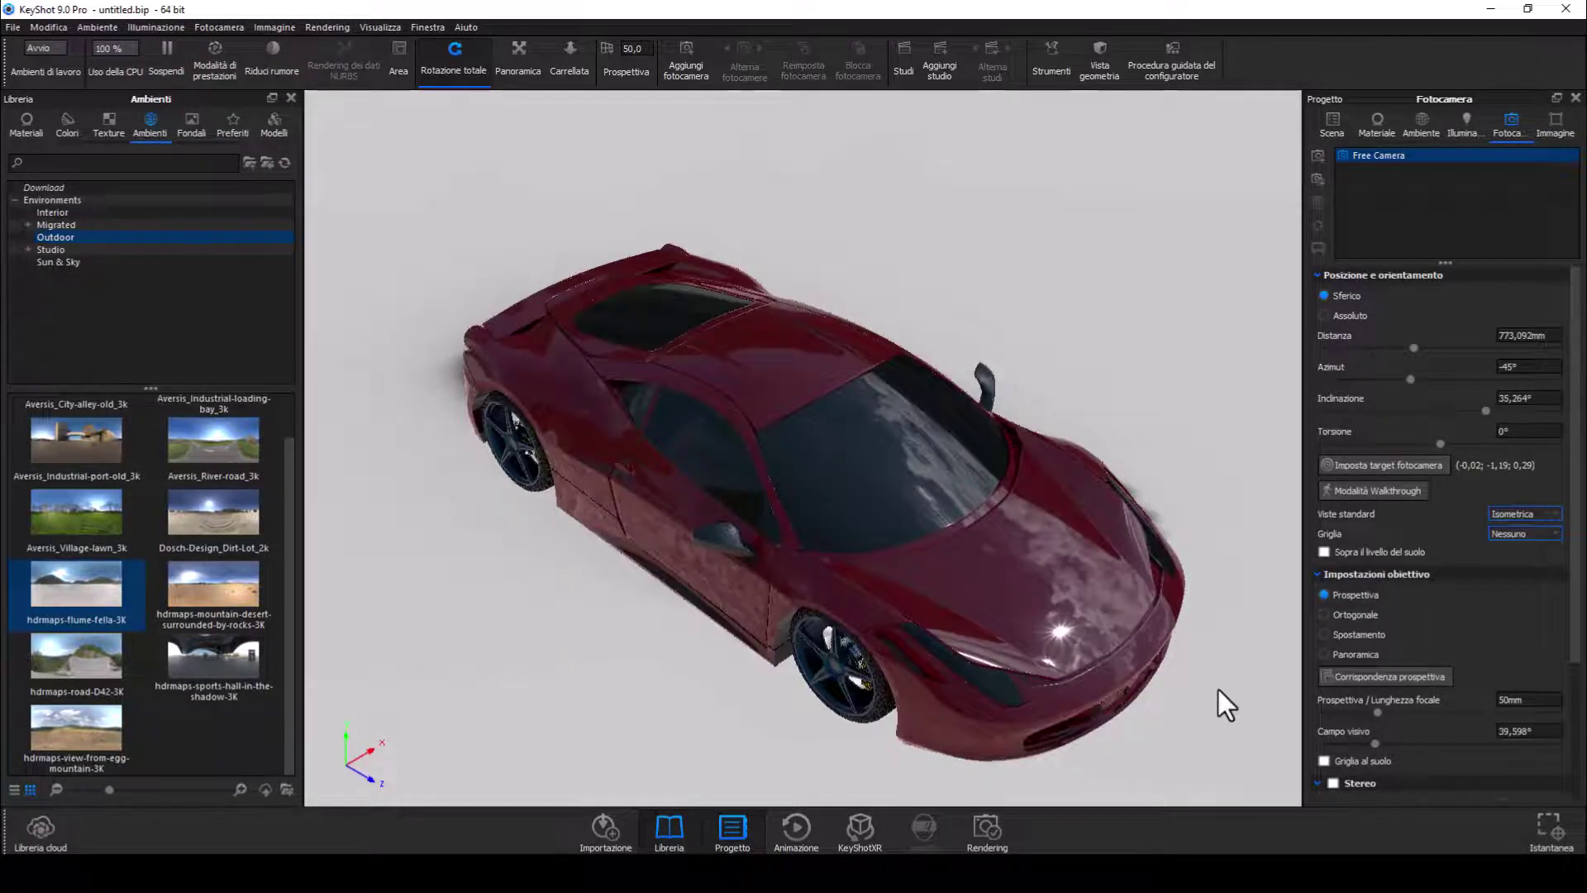
Zoom, pan and orbit to a steeper overhead view, briefly toggling the ground grid
scroll(1218, 689, up, 2)
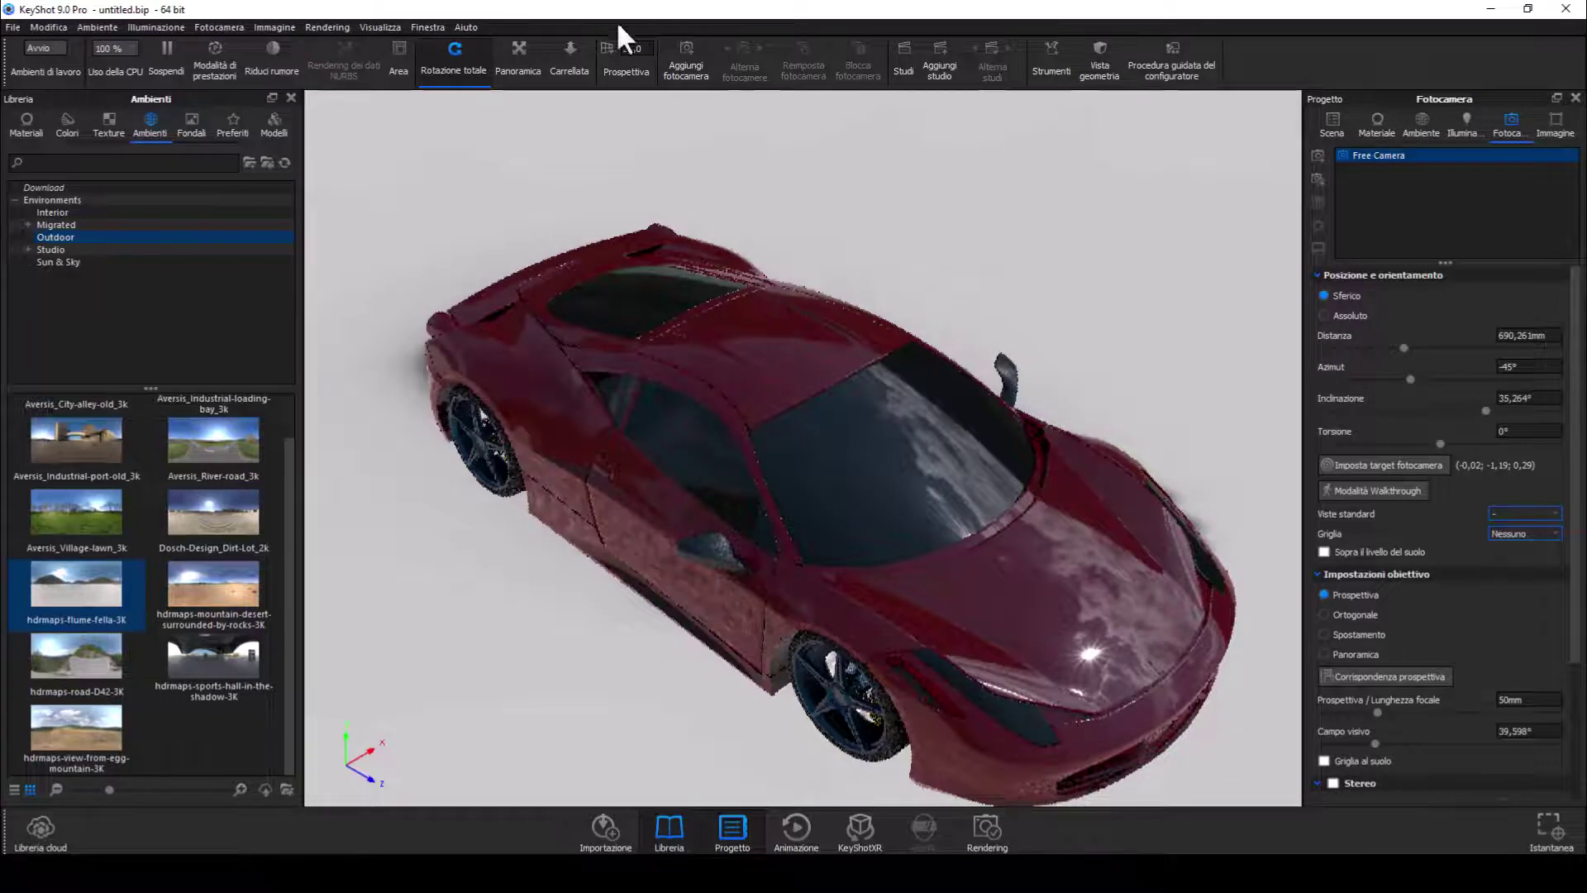
click(514, 73)
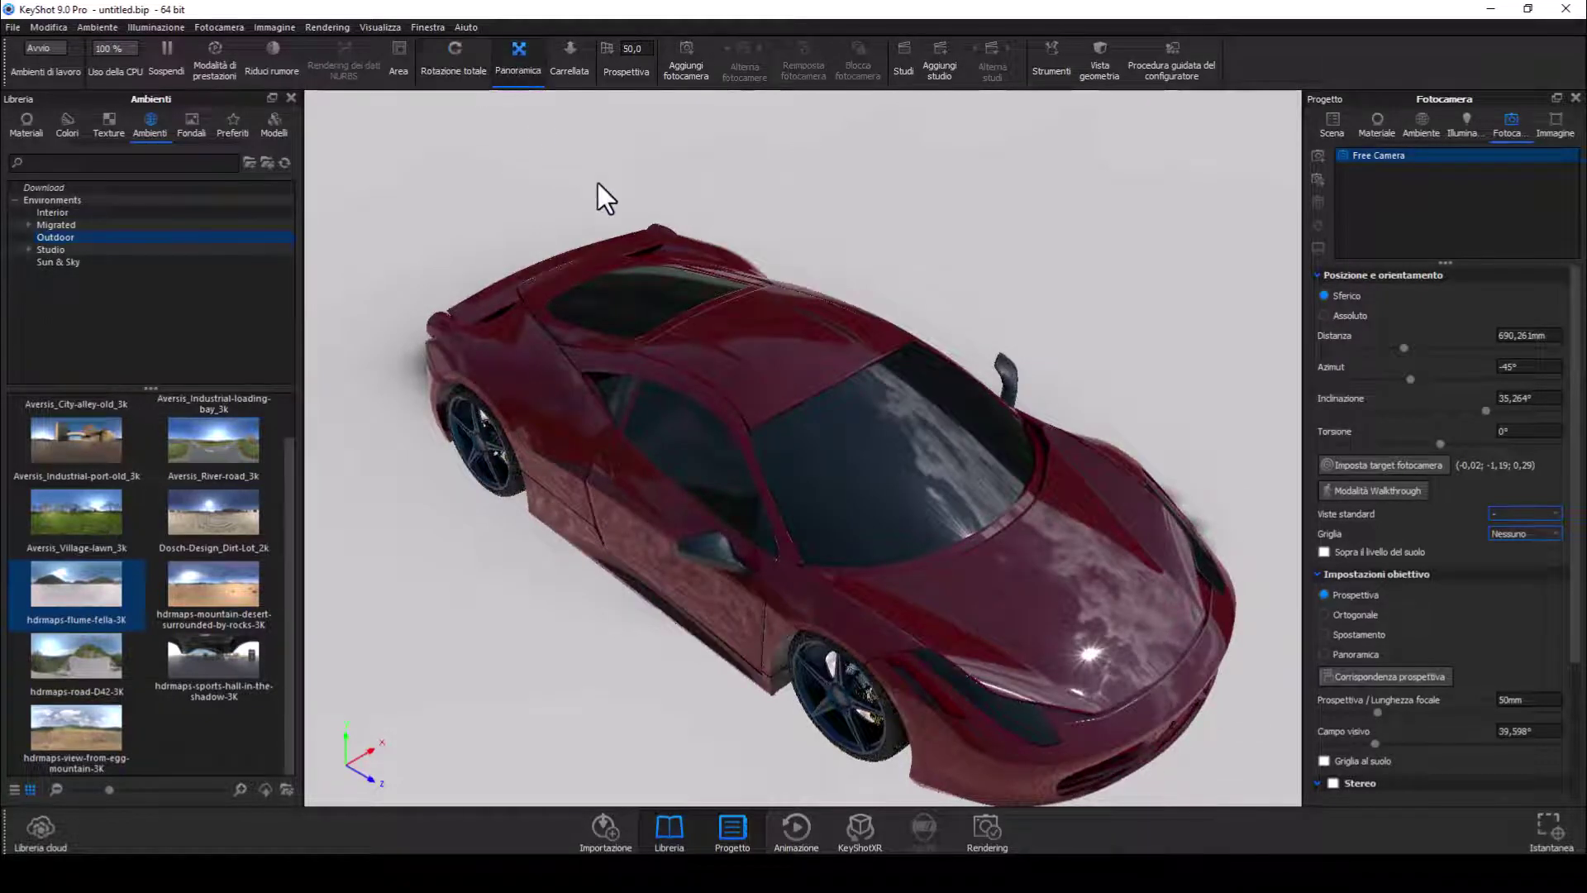
drag(565, 147, 541, 122)
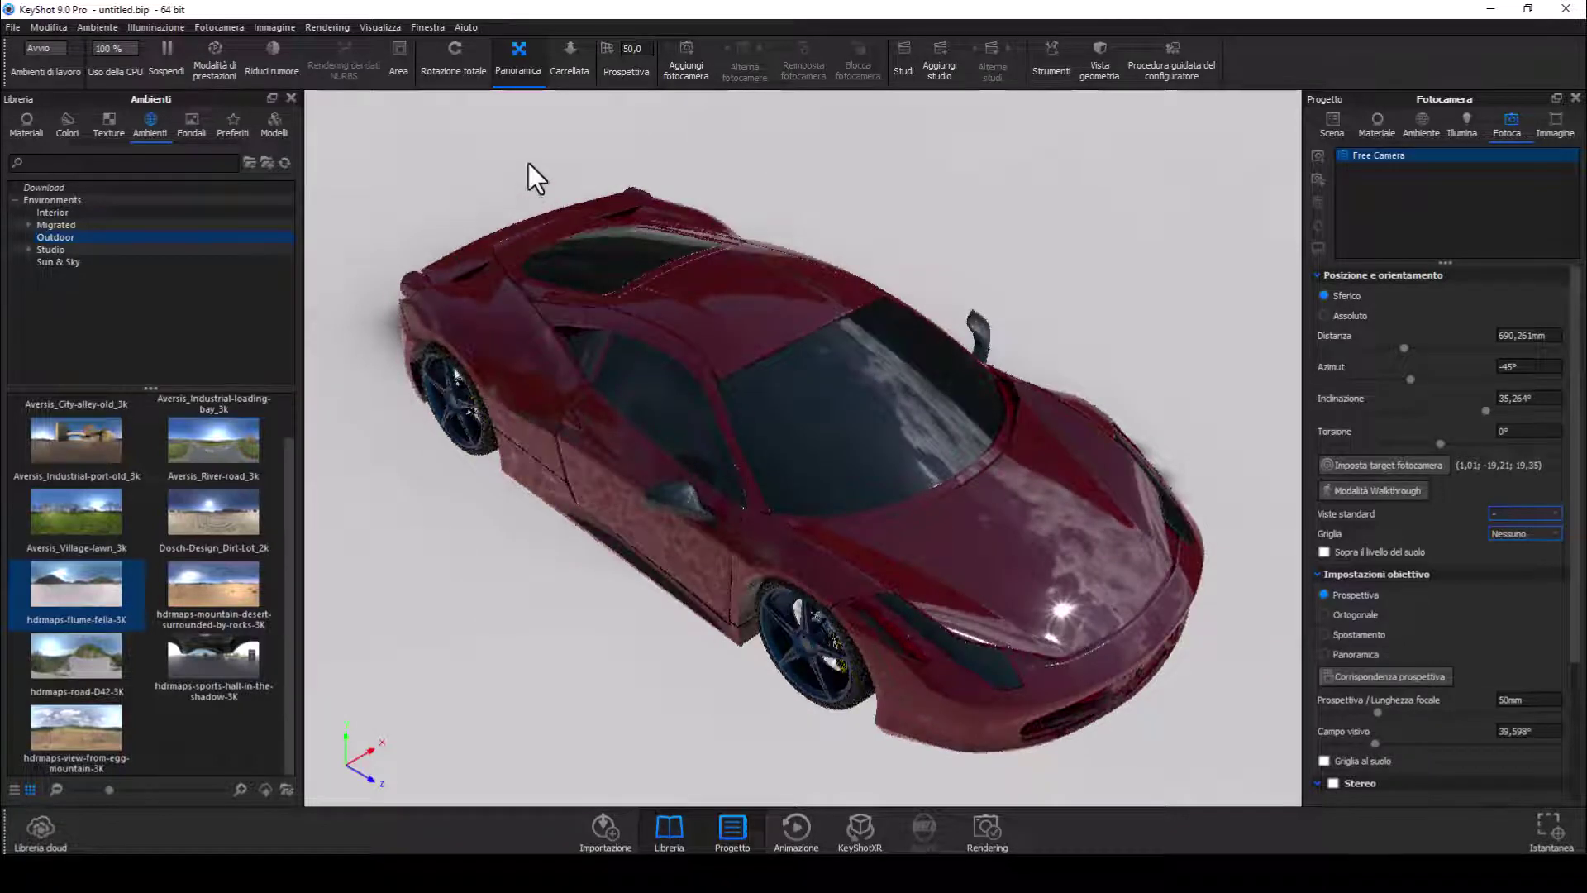
click(454, 56)
drag(592, 637, 592, 650)
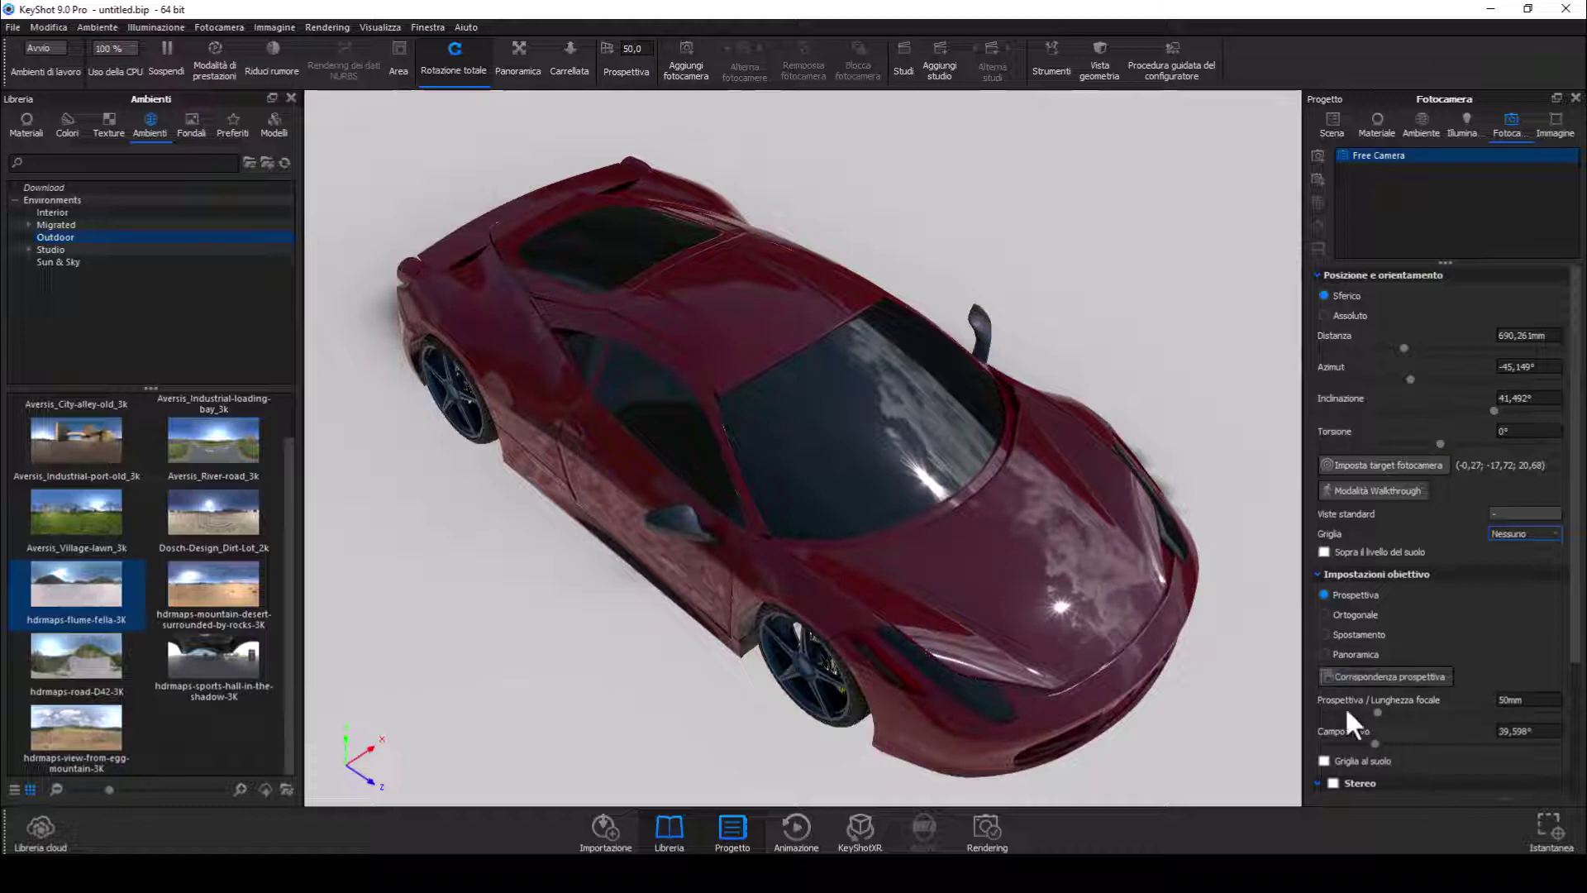
click(1324, 758)
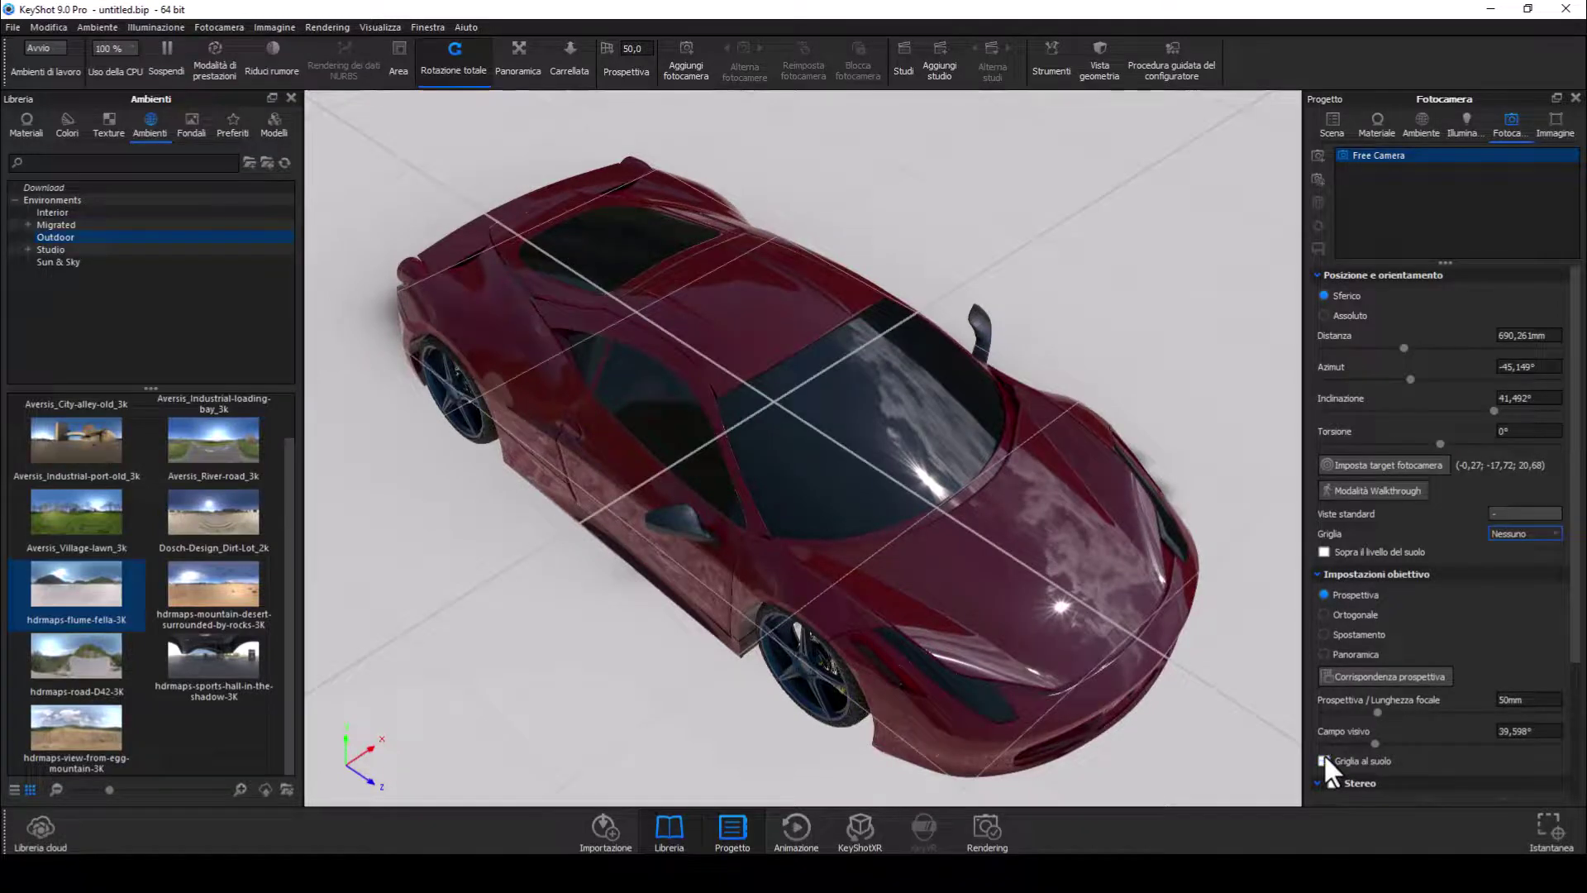
click(1323, 760)
click(1327, 121)
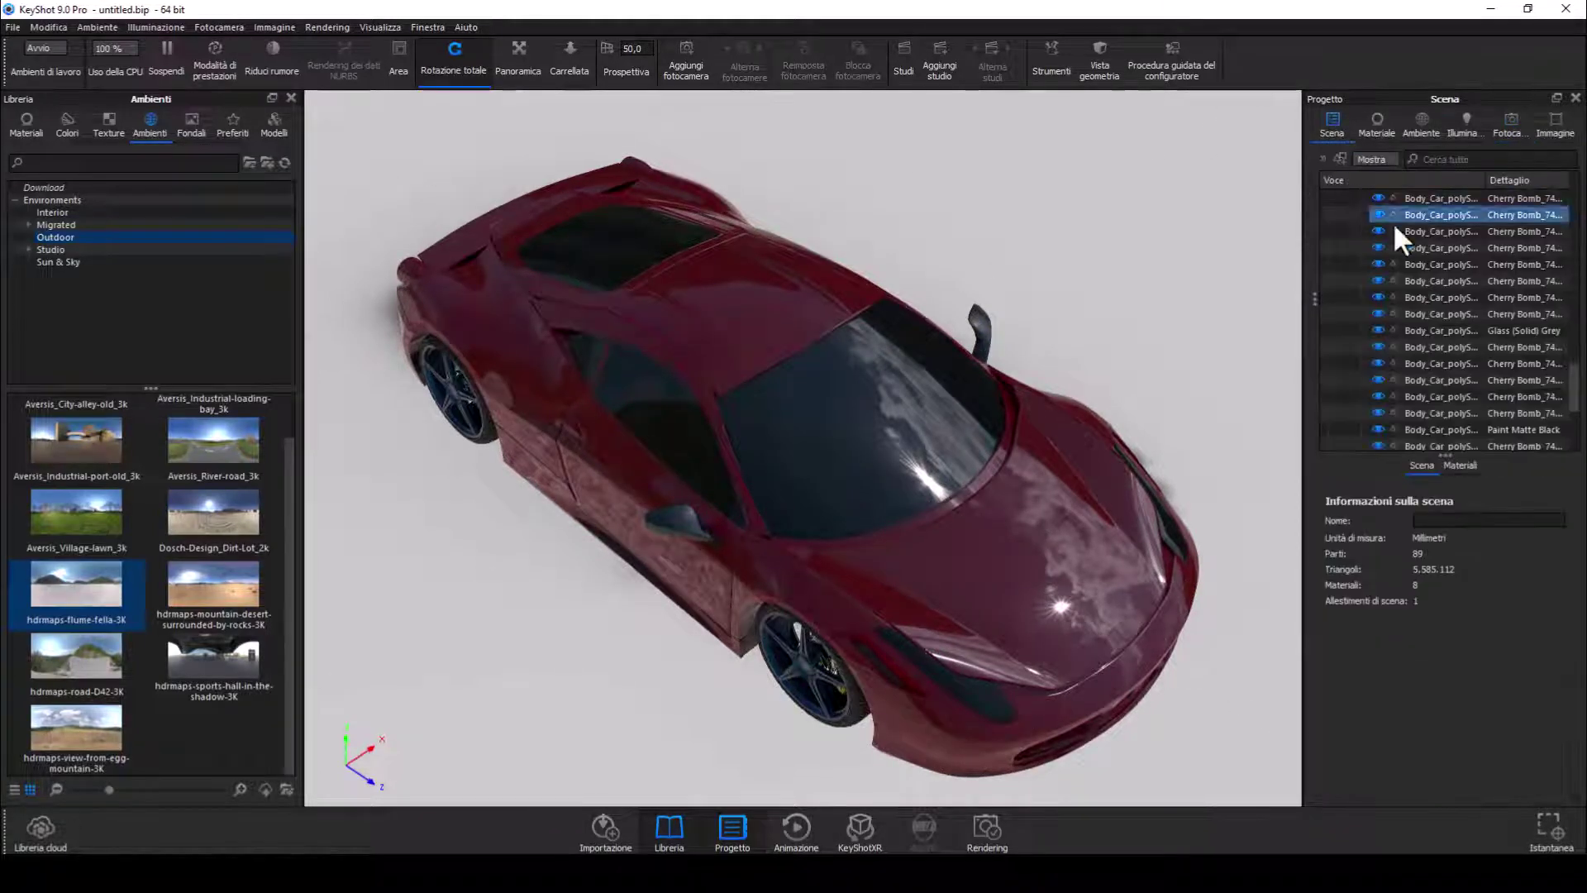
Select the Ferrari group and snap it onto the ground with the manipulation tool, at Y 58.78
scroll(1573, 355, up, 10)
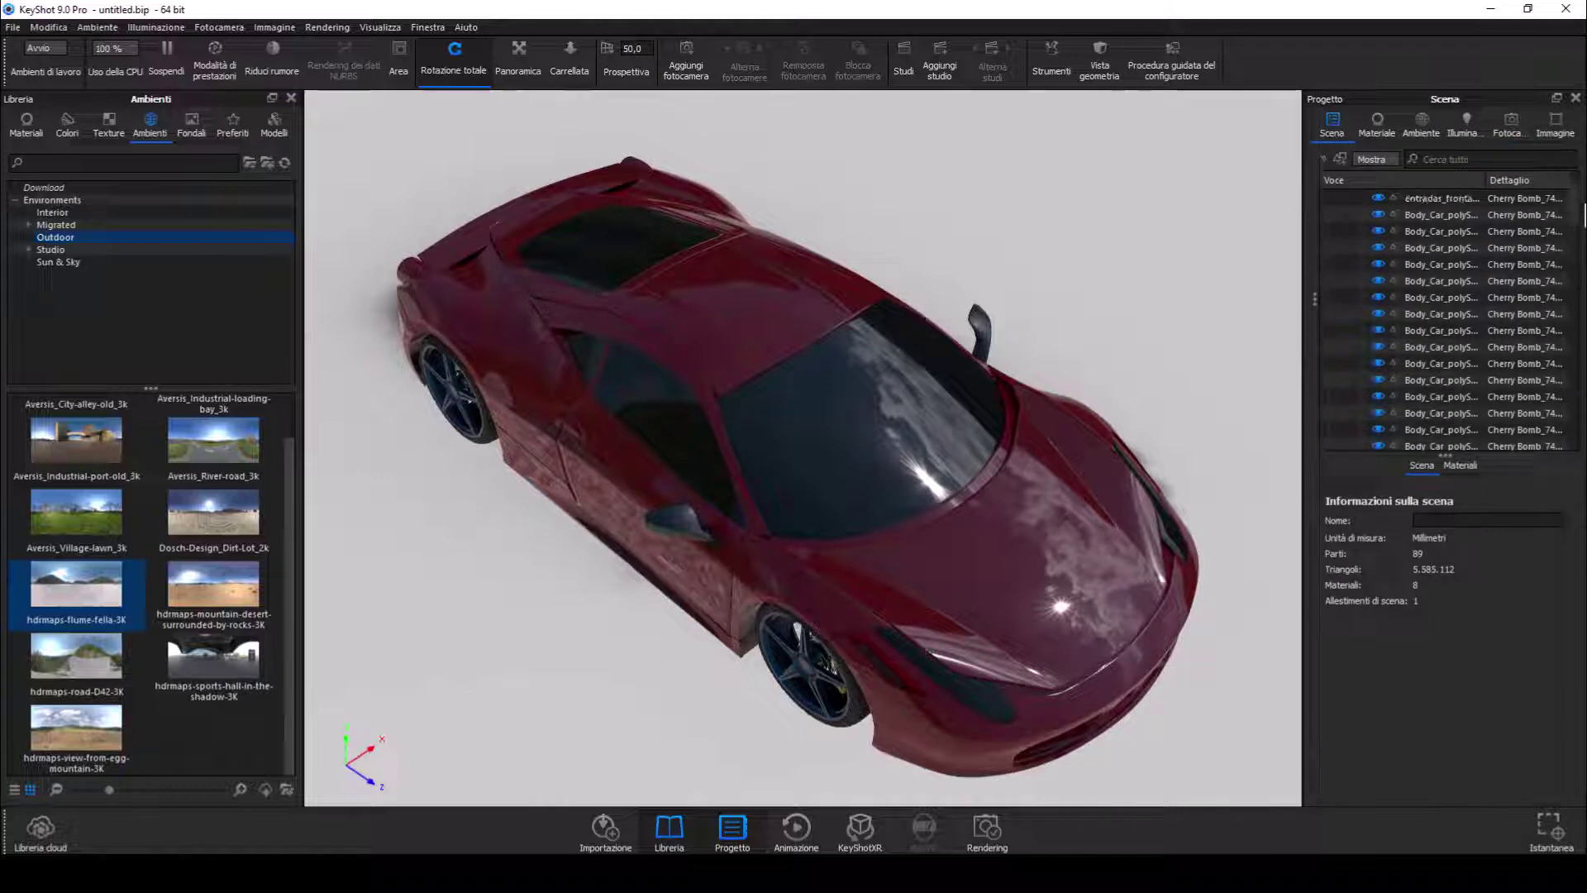
click(1471, 212)
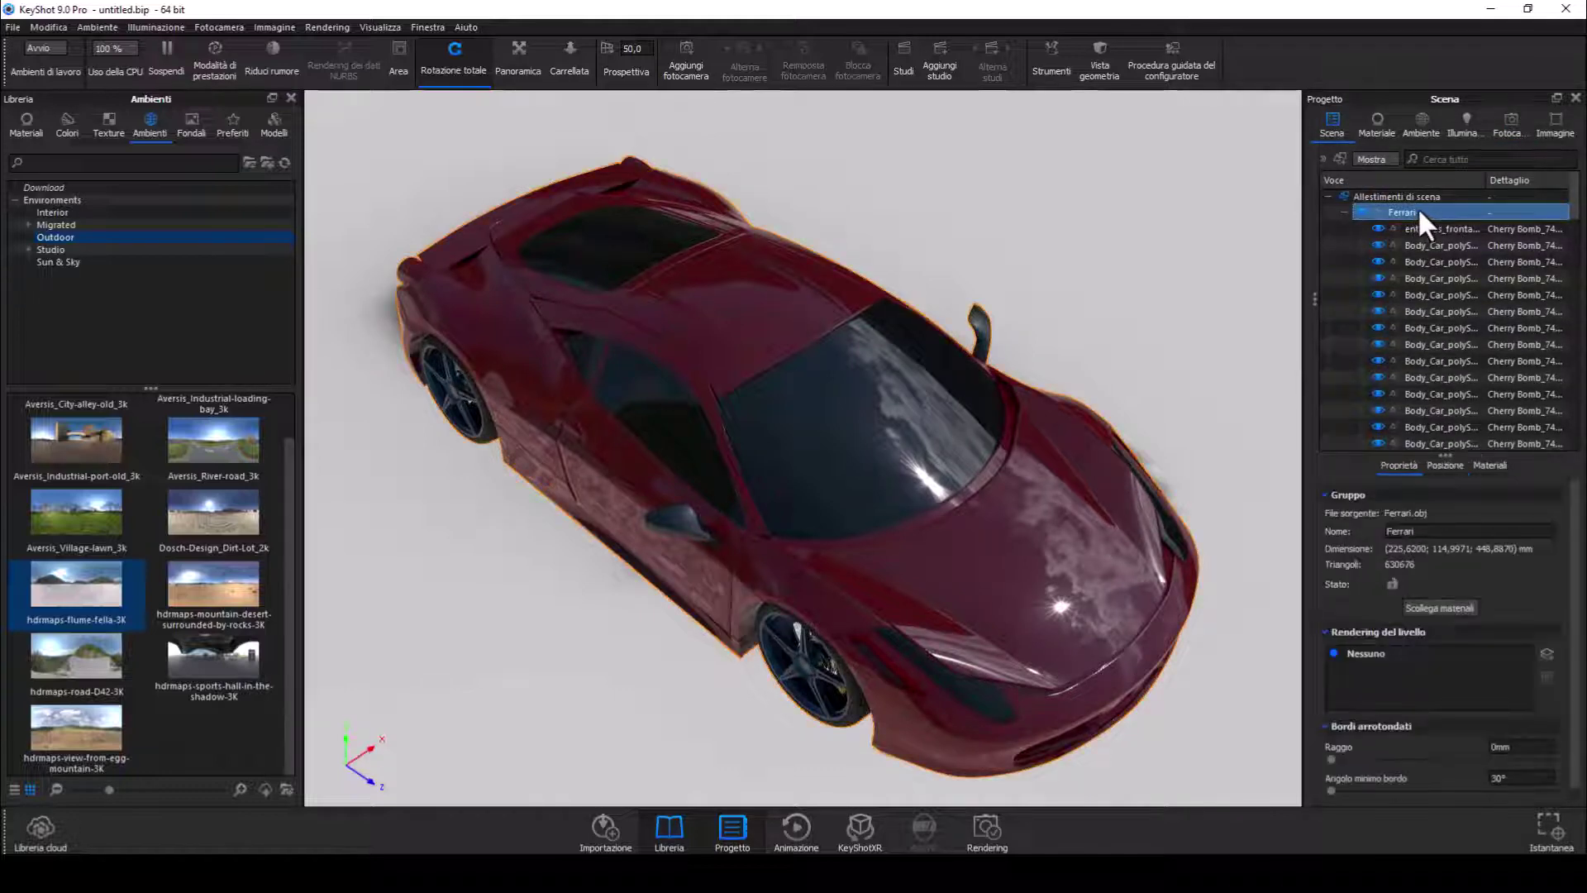
click(1345, 212)
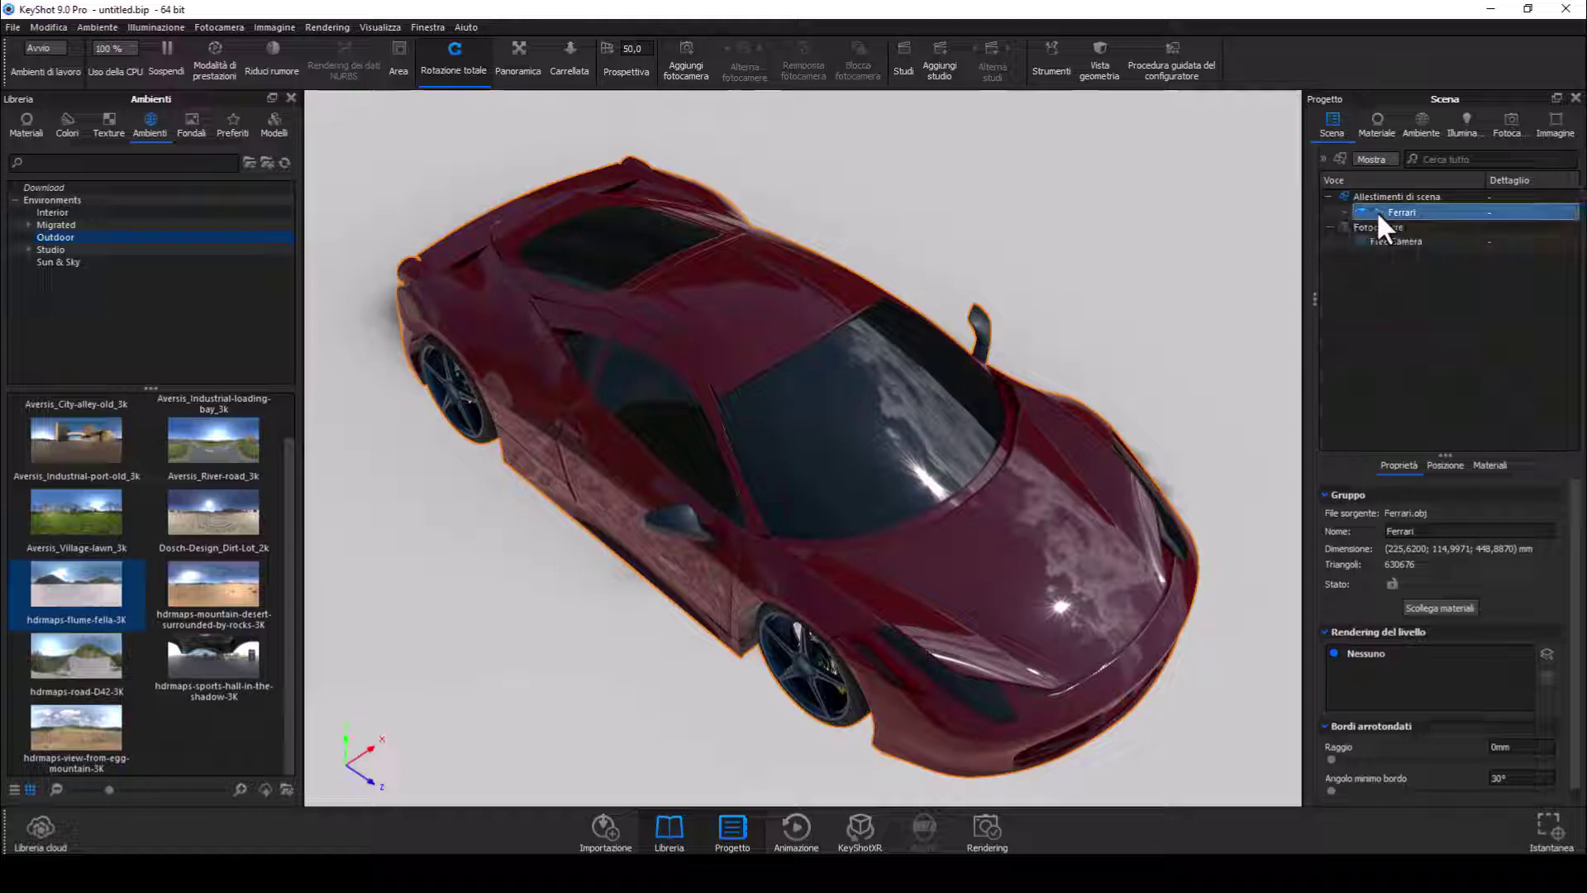
click(1449, 463)
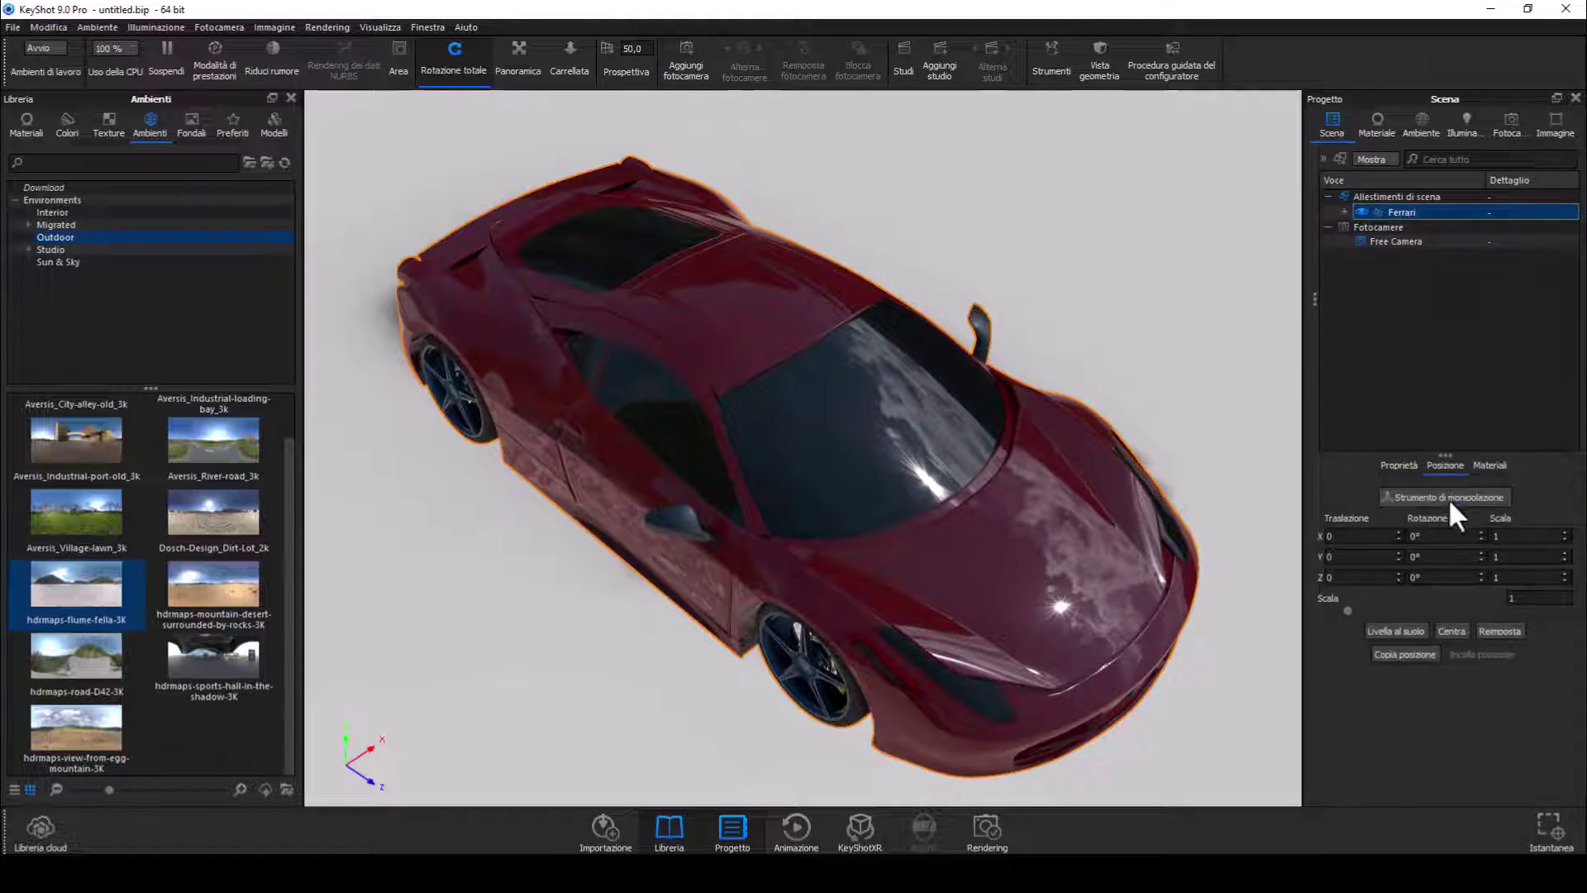
click(1448, 498)
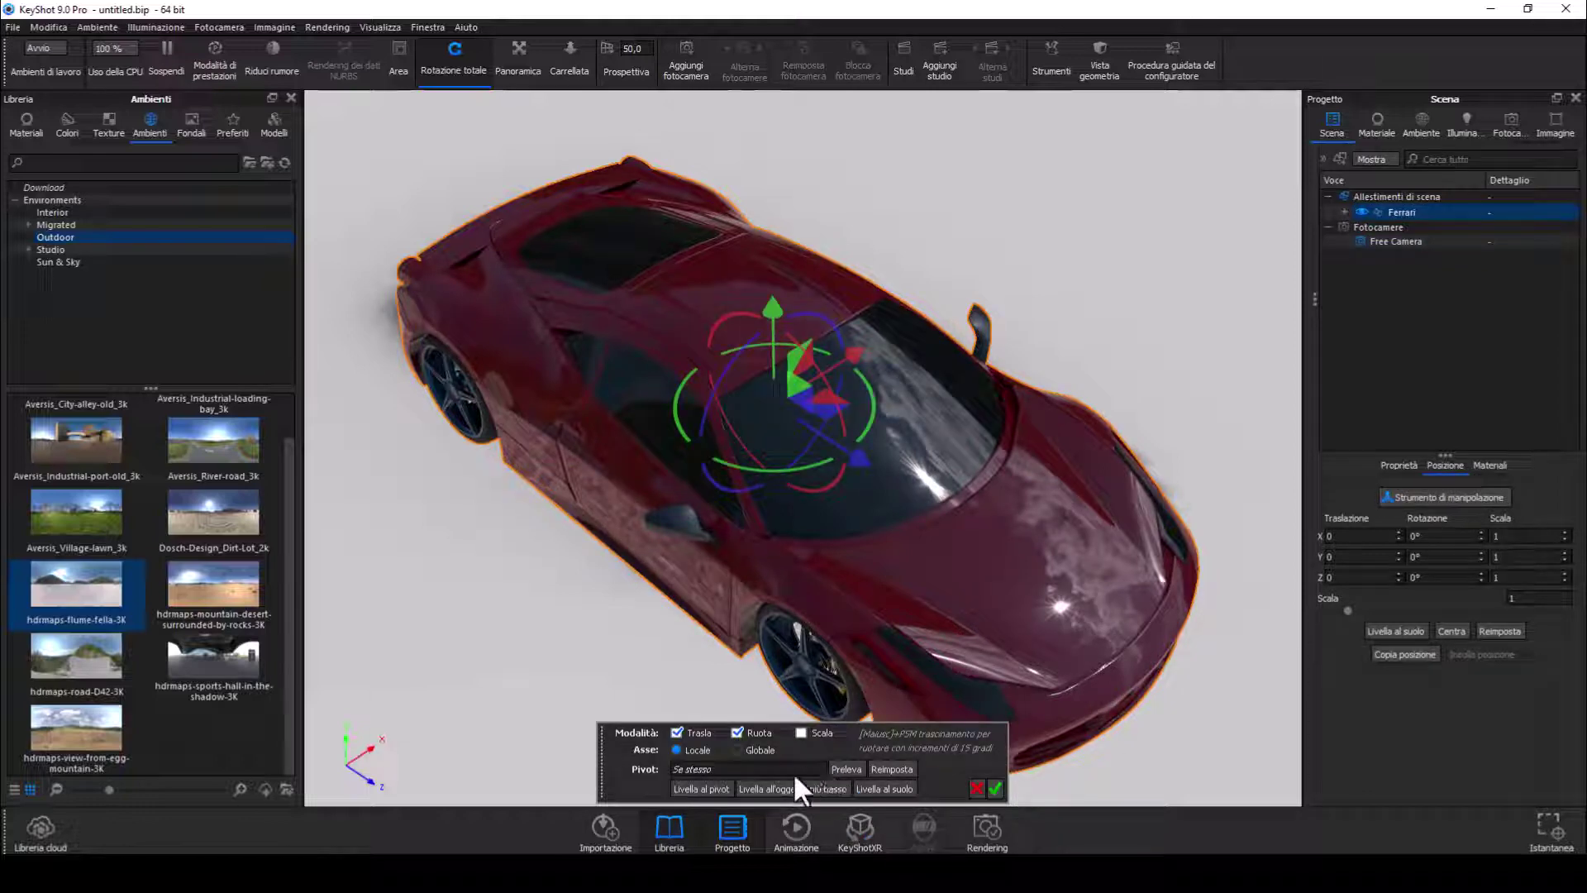
click(872, 786)
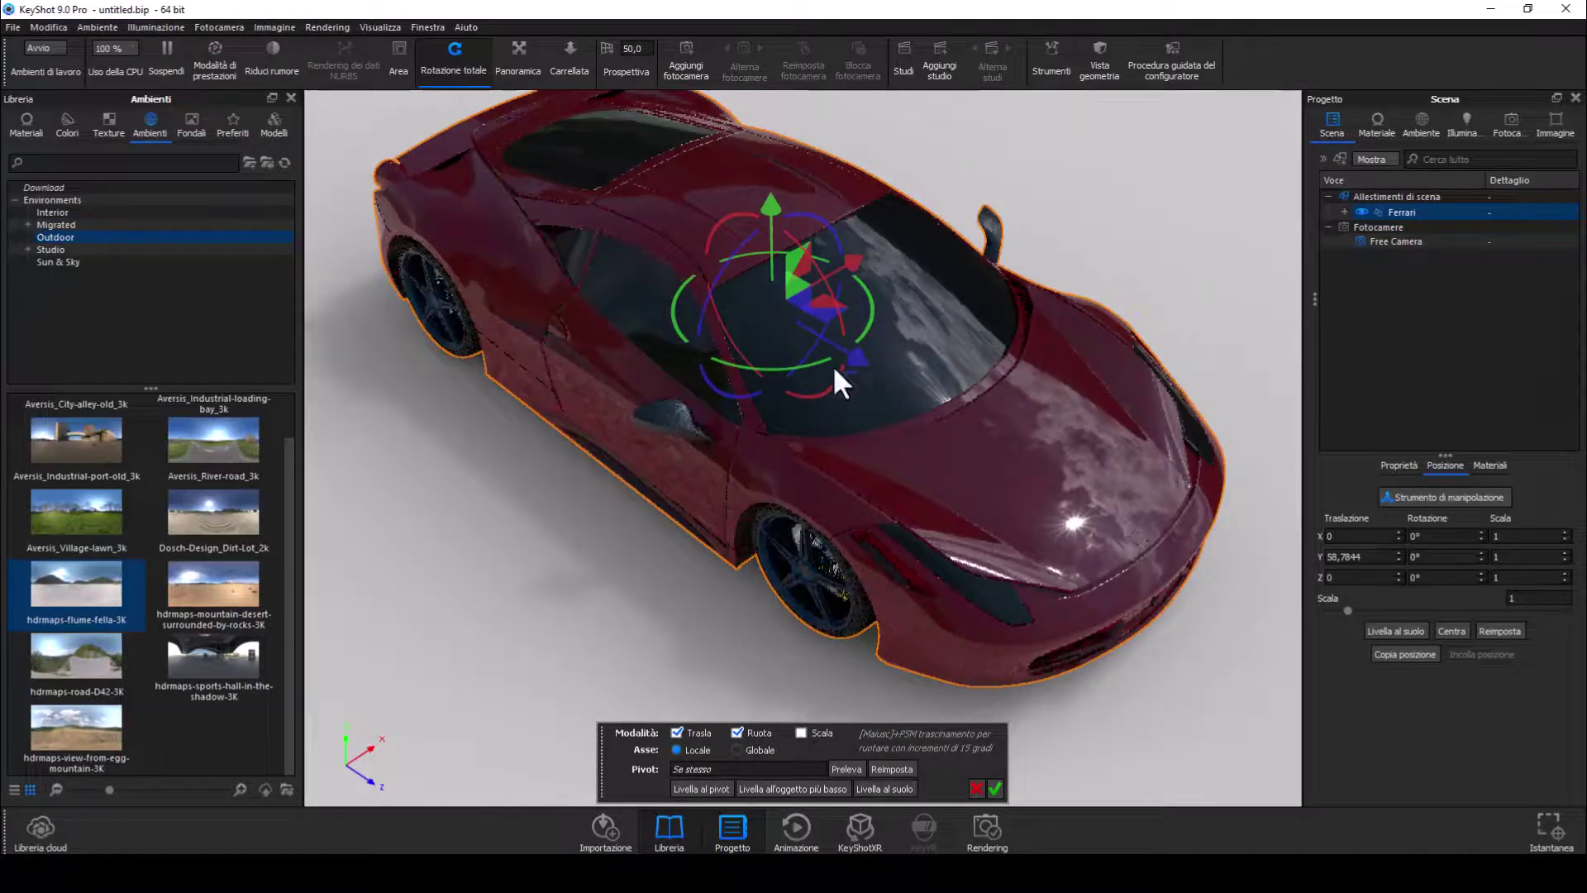
click(995, 788)
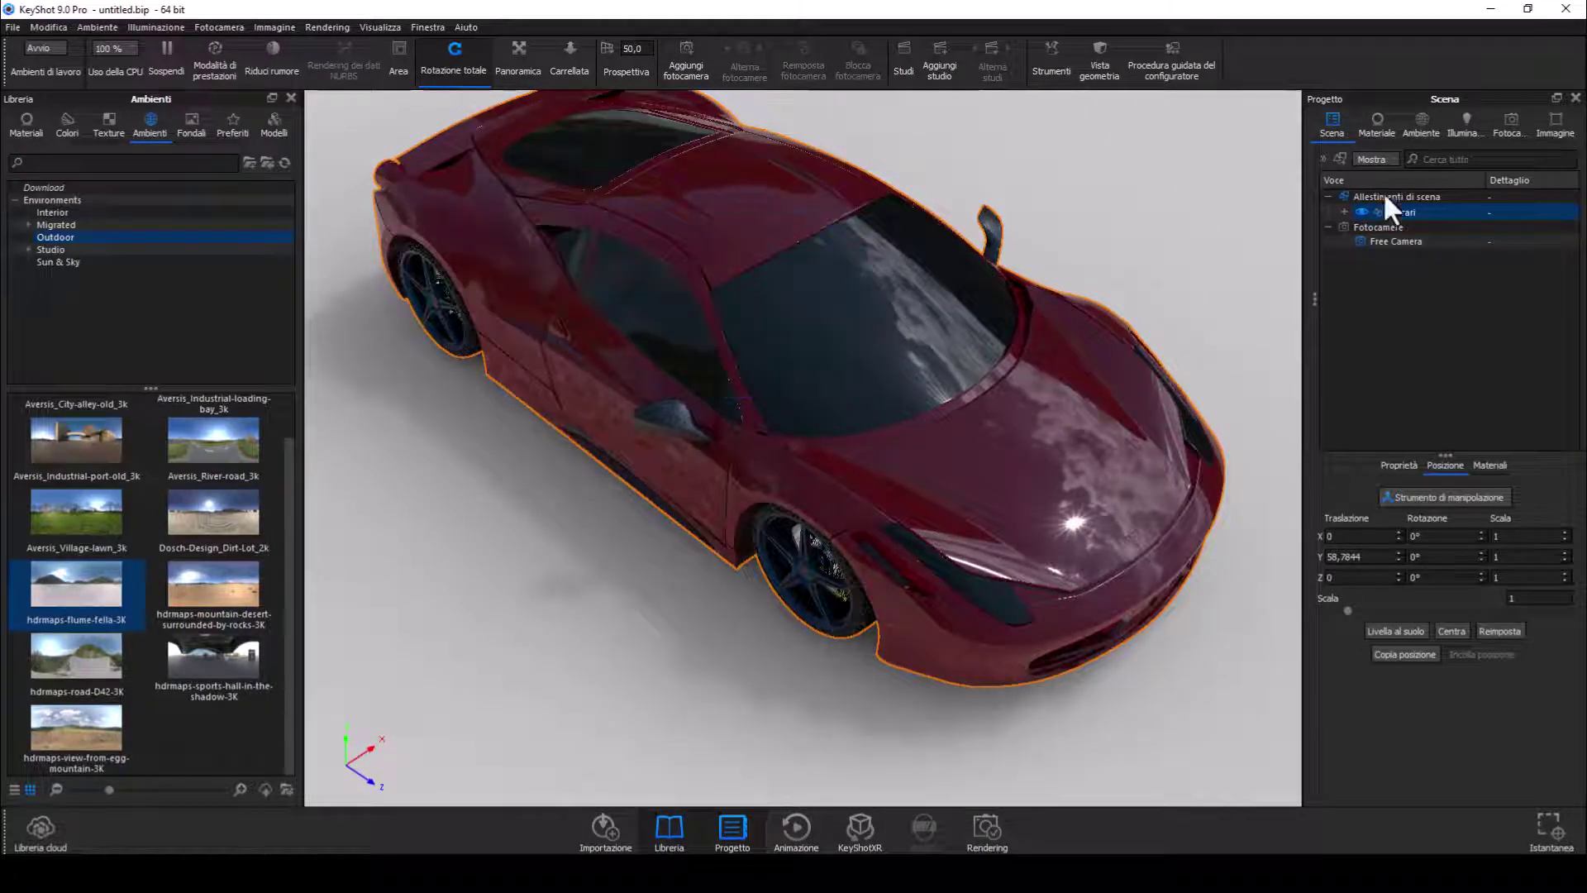
click(1419, 132)
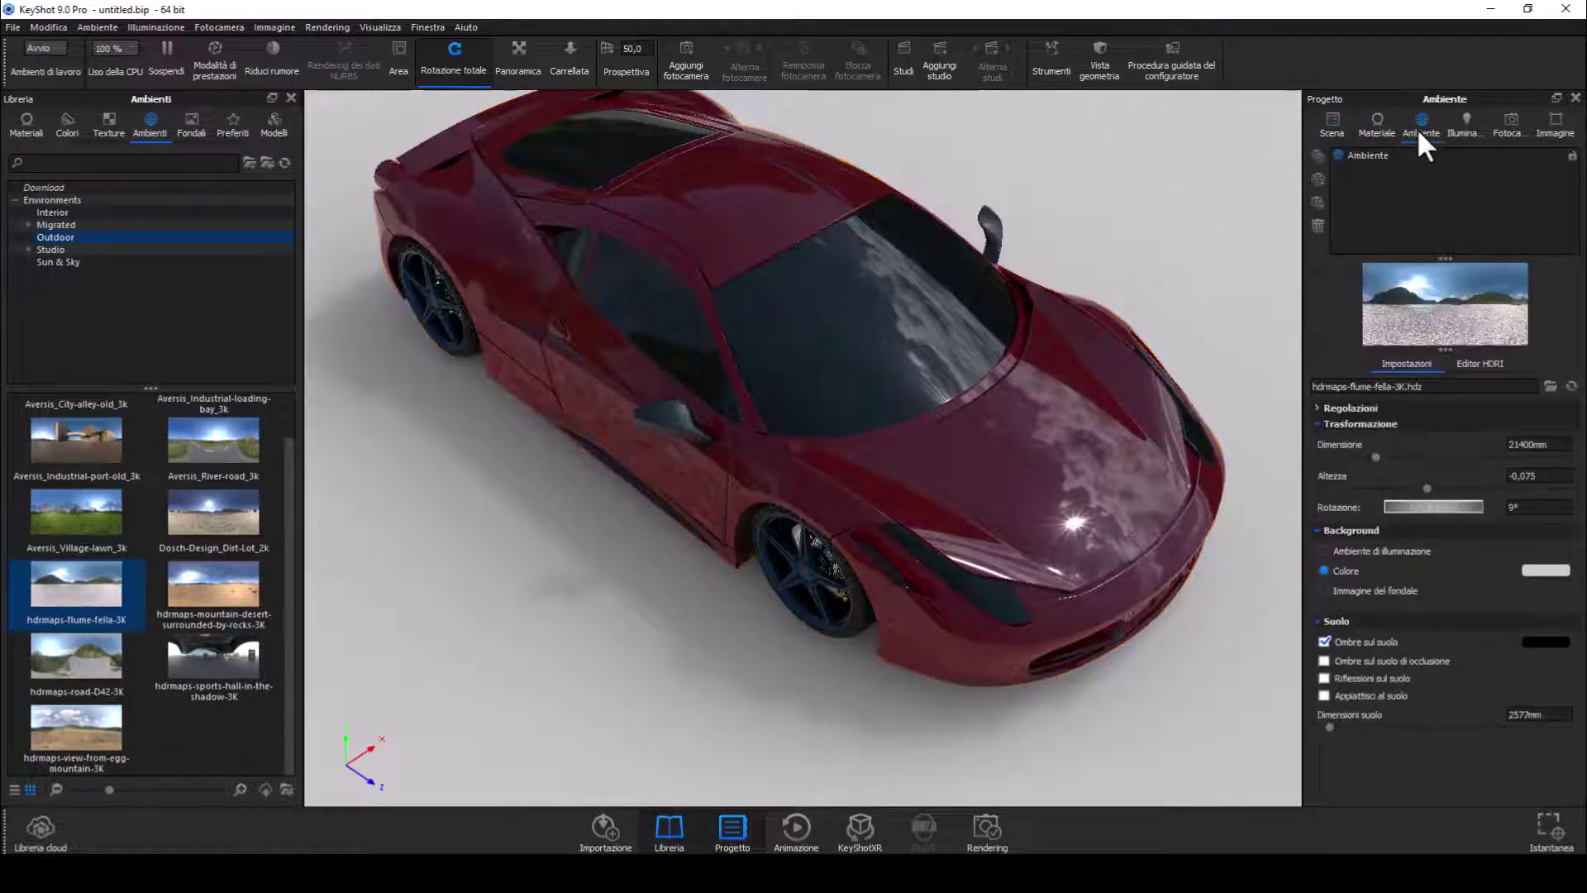
click(1324, 666)
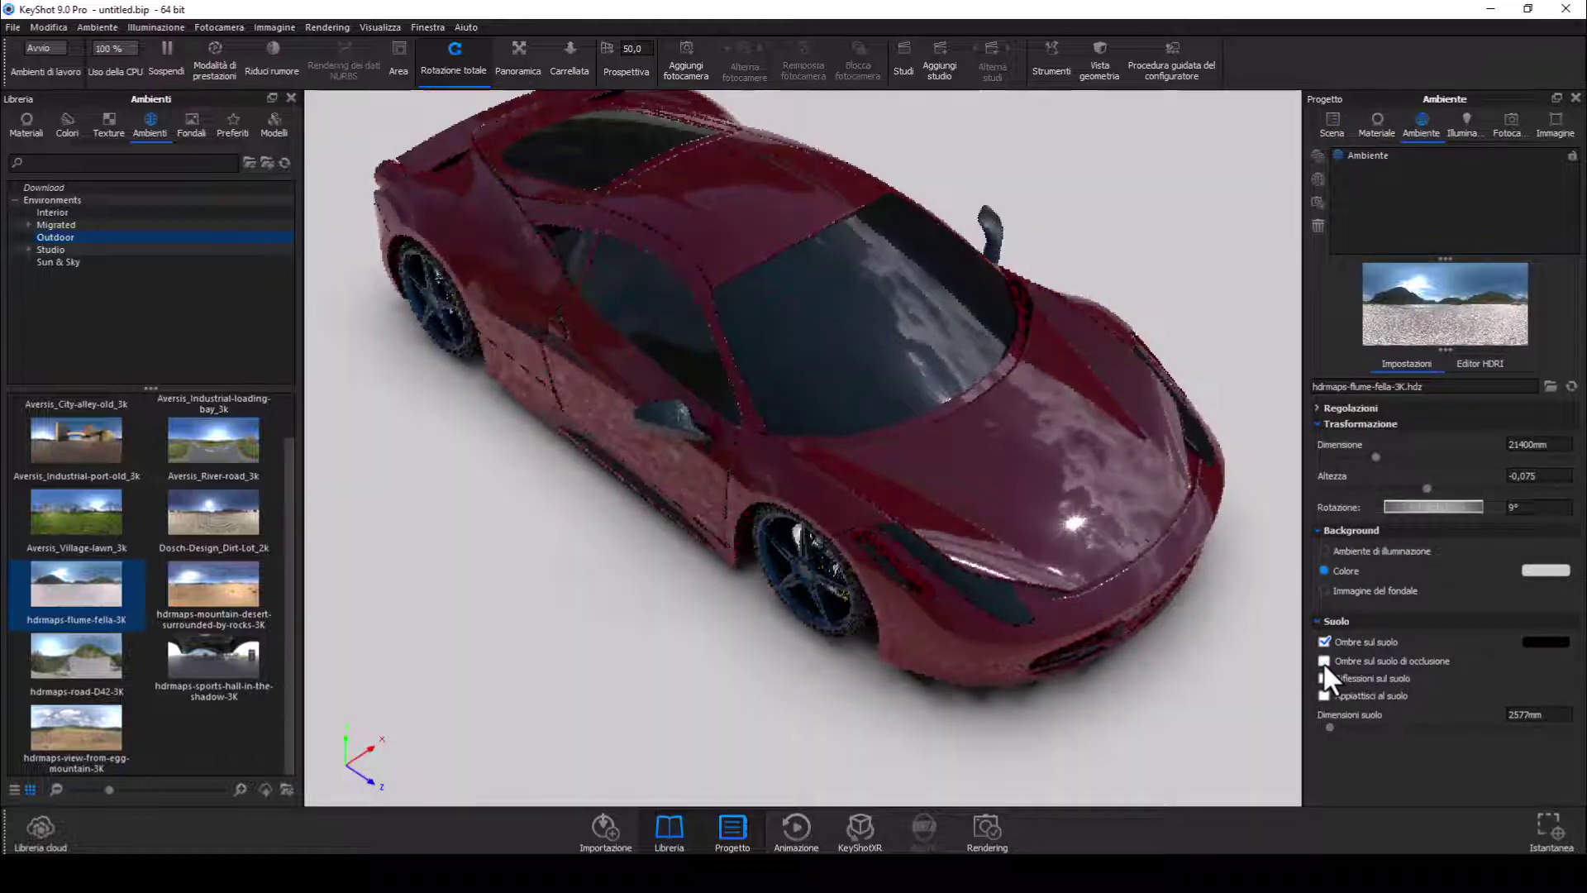
Turn occlusion shadows off and pan the car lower in the frame
click(1324, 660)
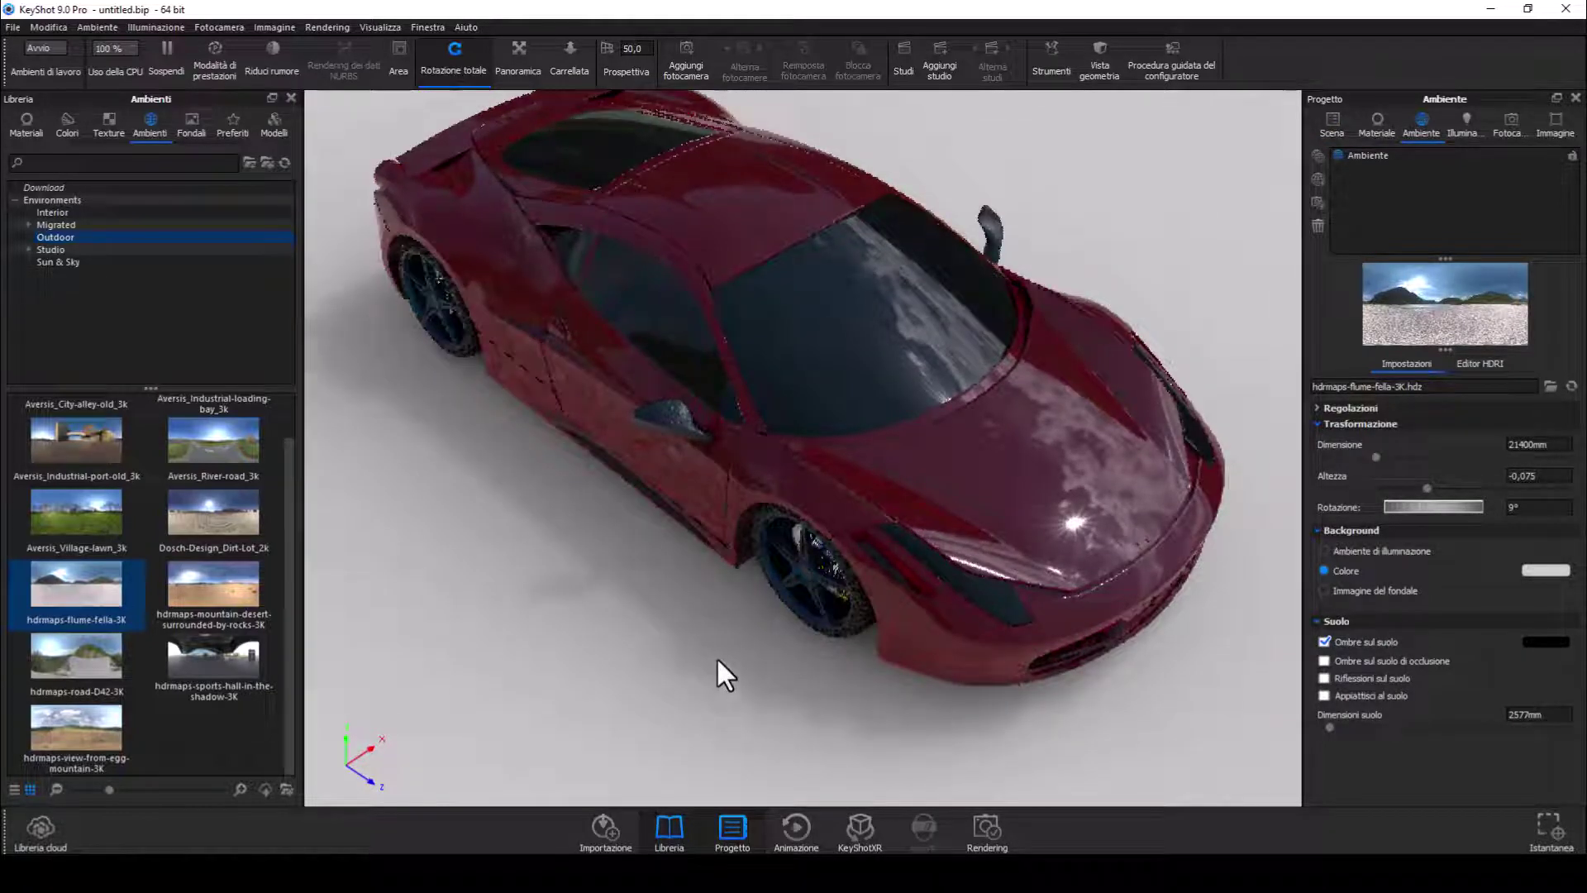
click(504, 65)
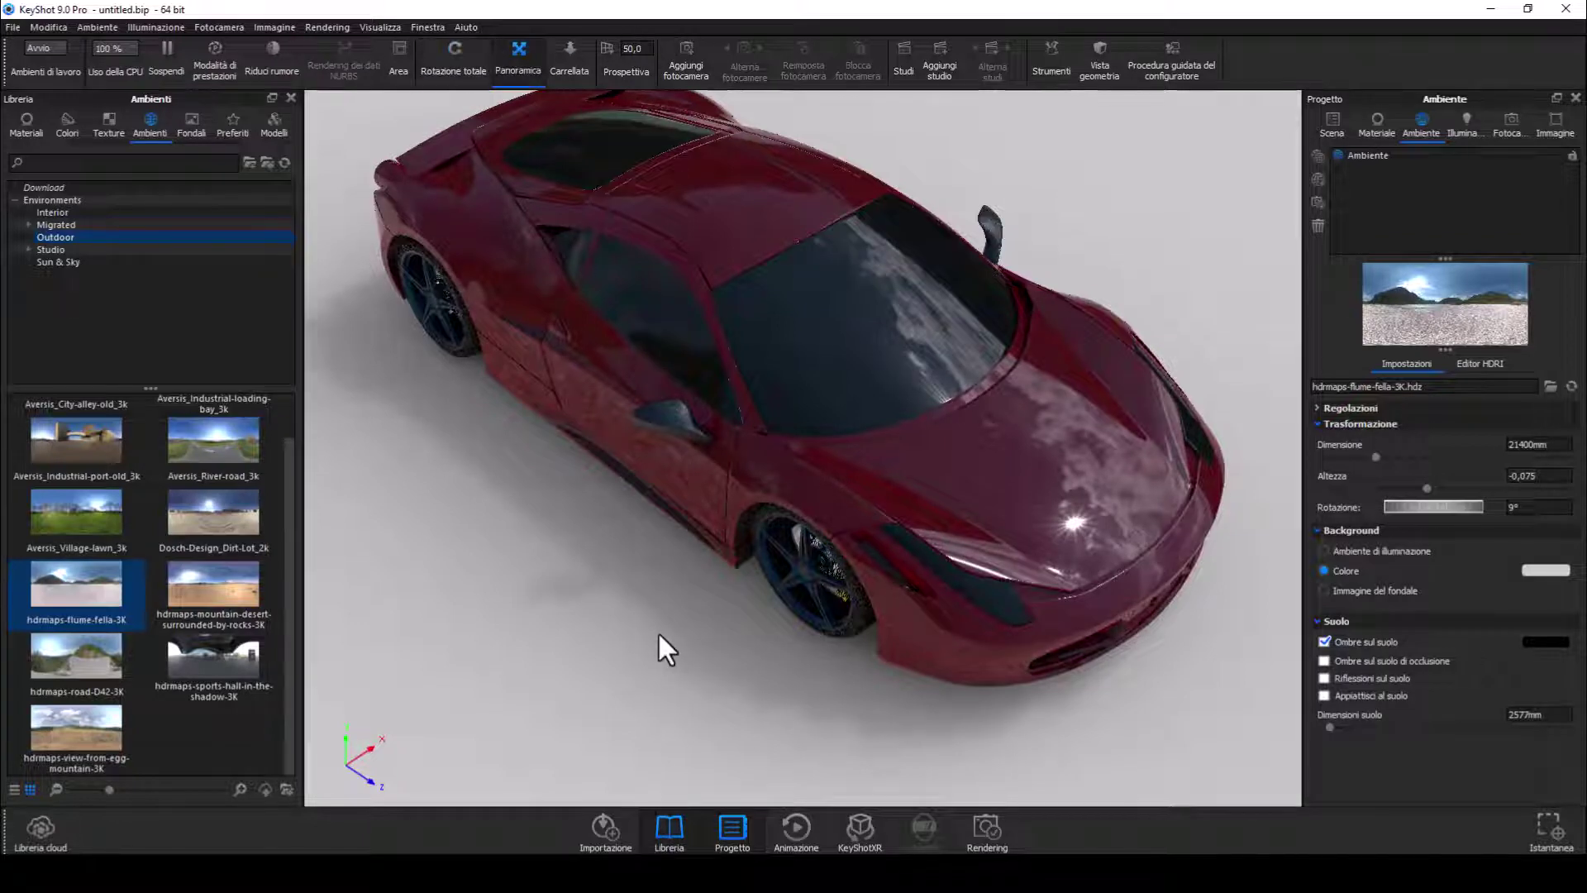
drag(658, 633, 647, 727)
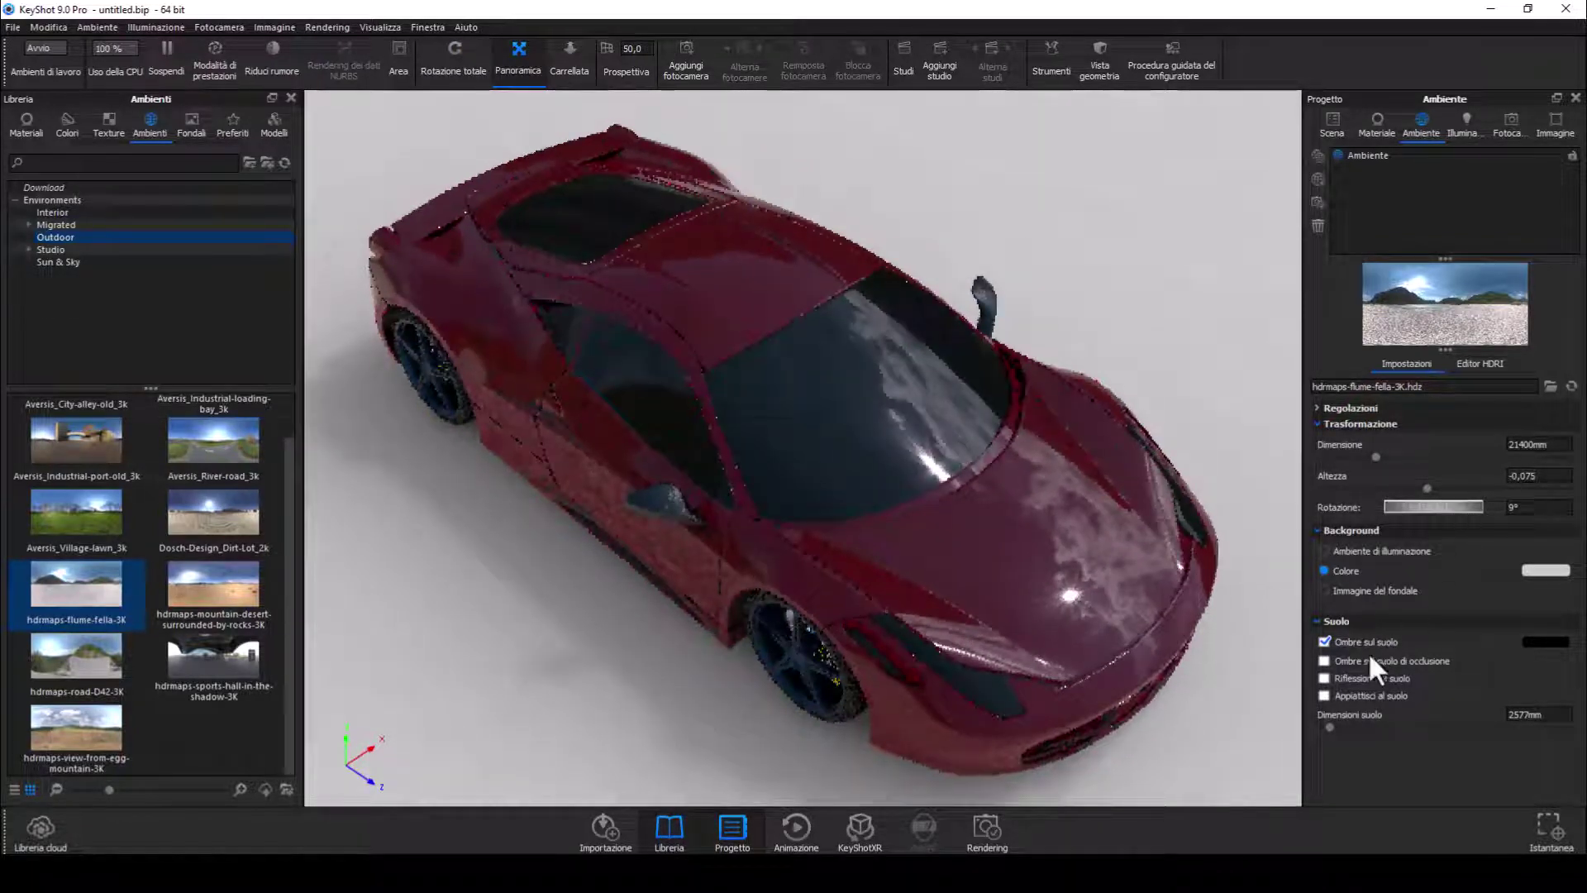
Toggle ground reflections and occlusion shadows on and off, leaving both off
click(1322, 676)
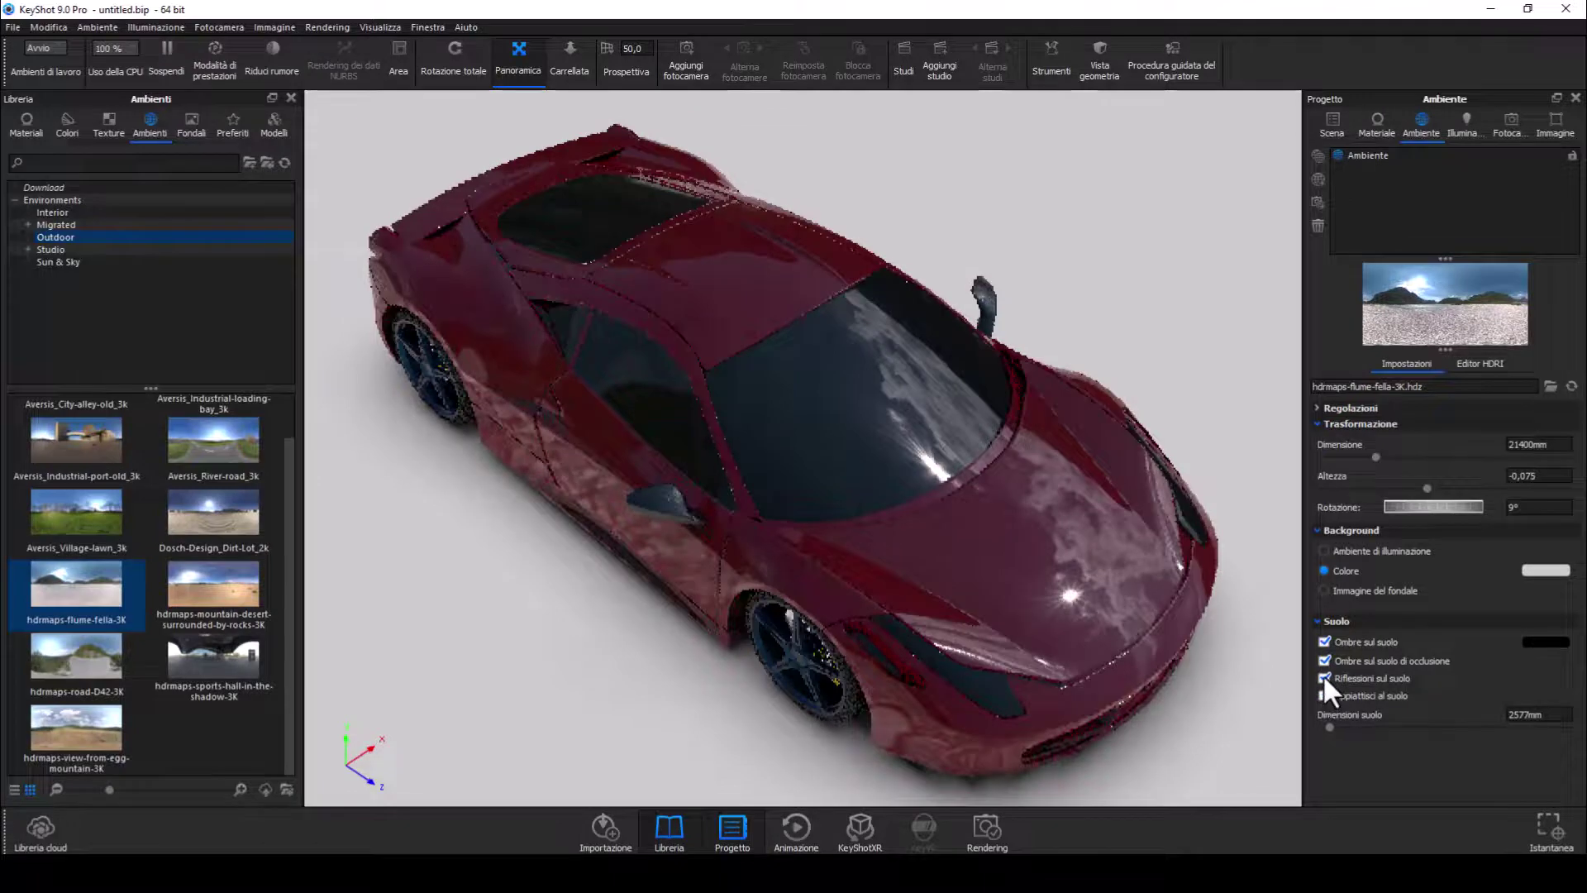
click(1324, 676)
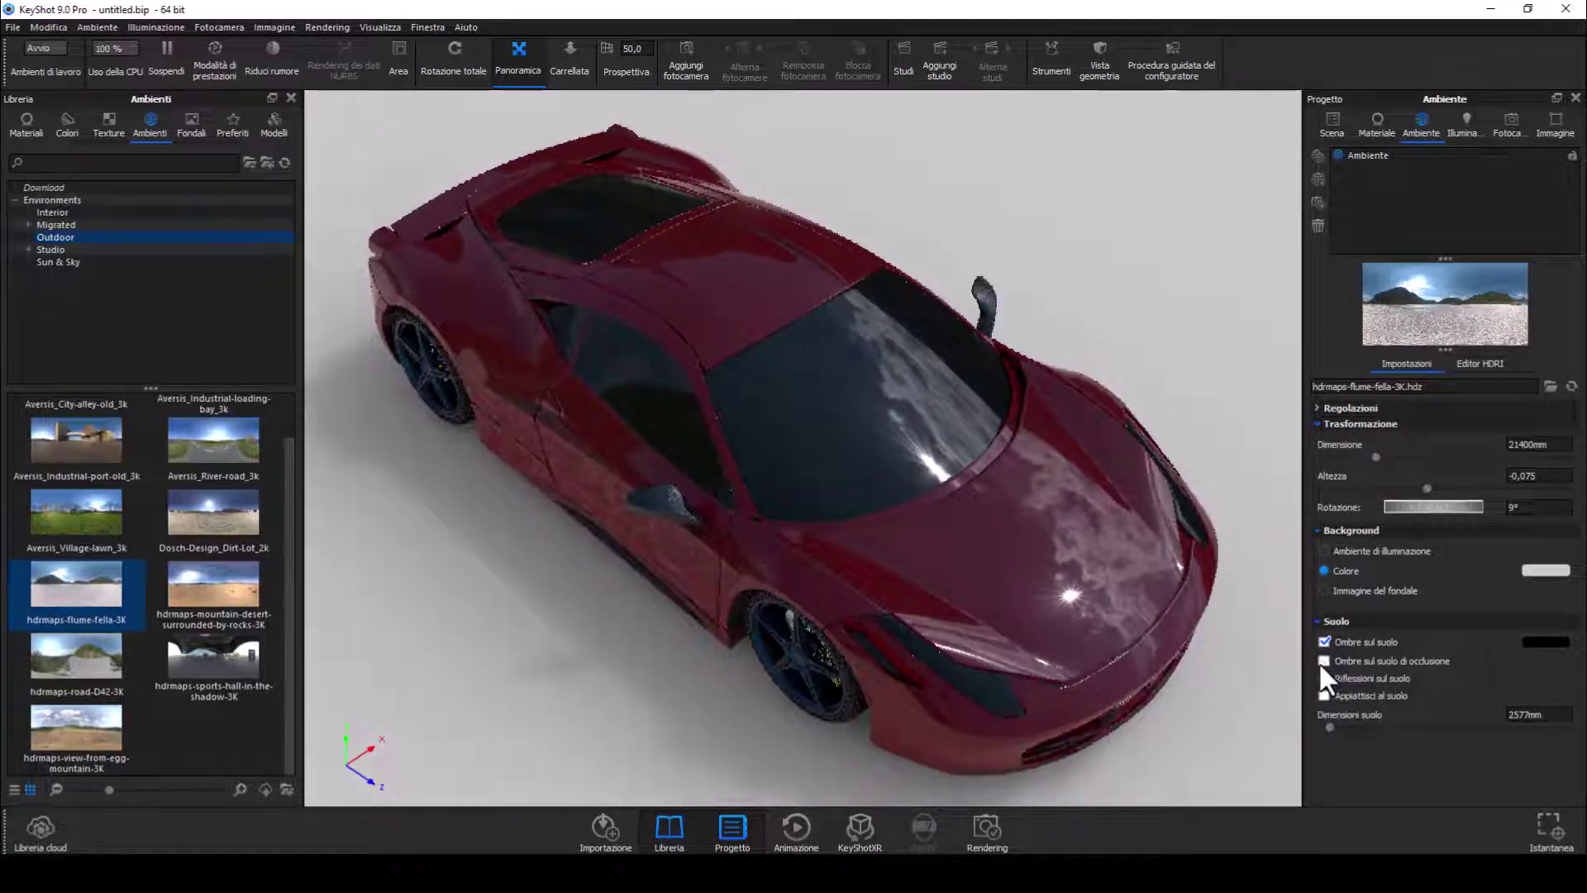
click(1320, 661)
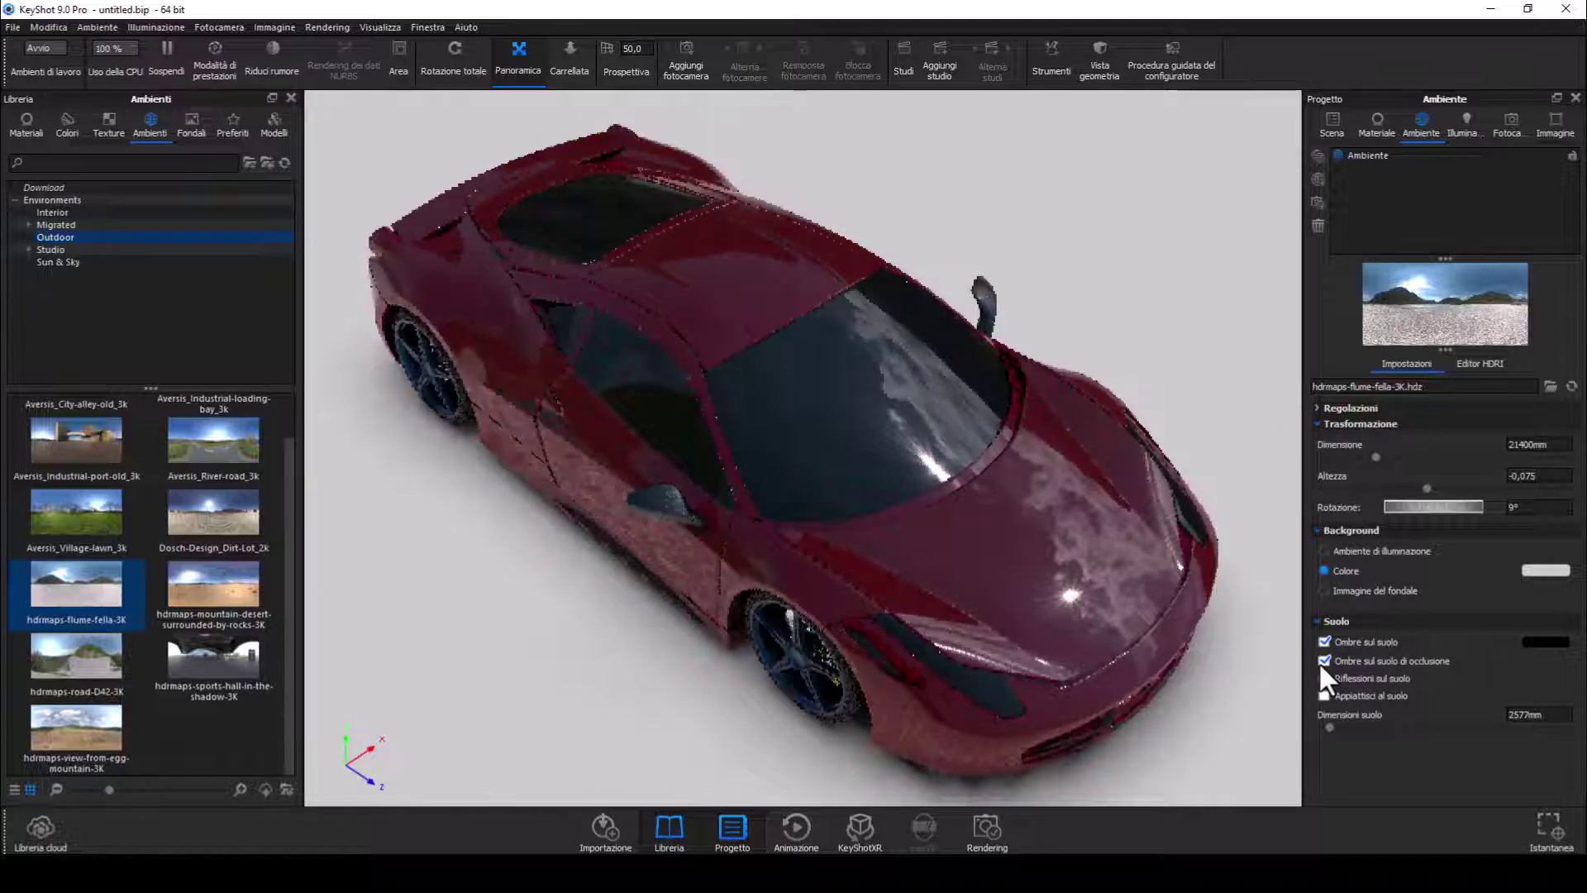
click(1322, 662)
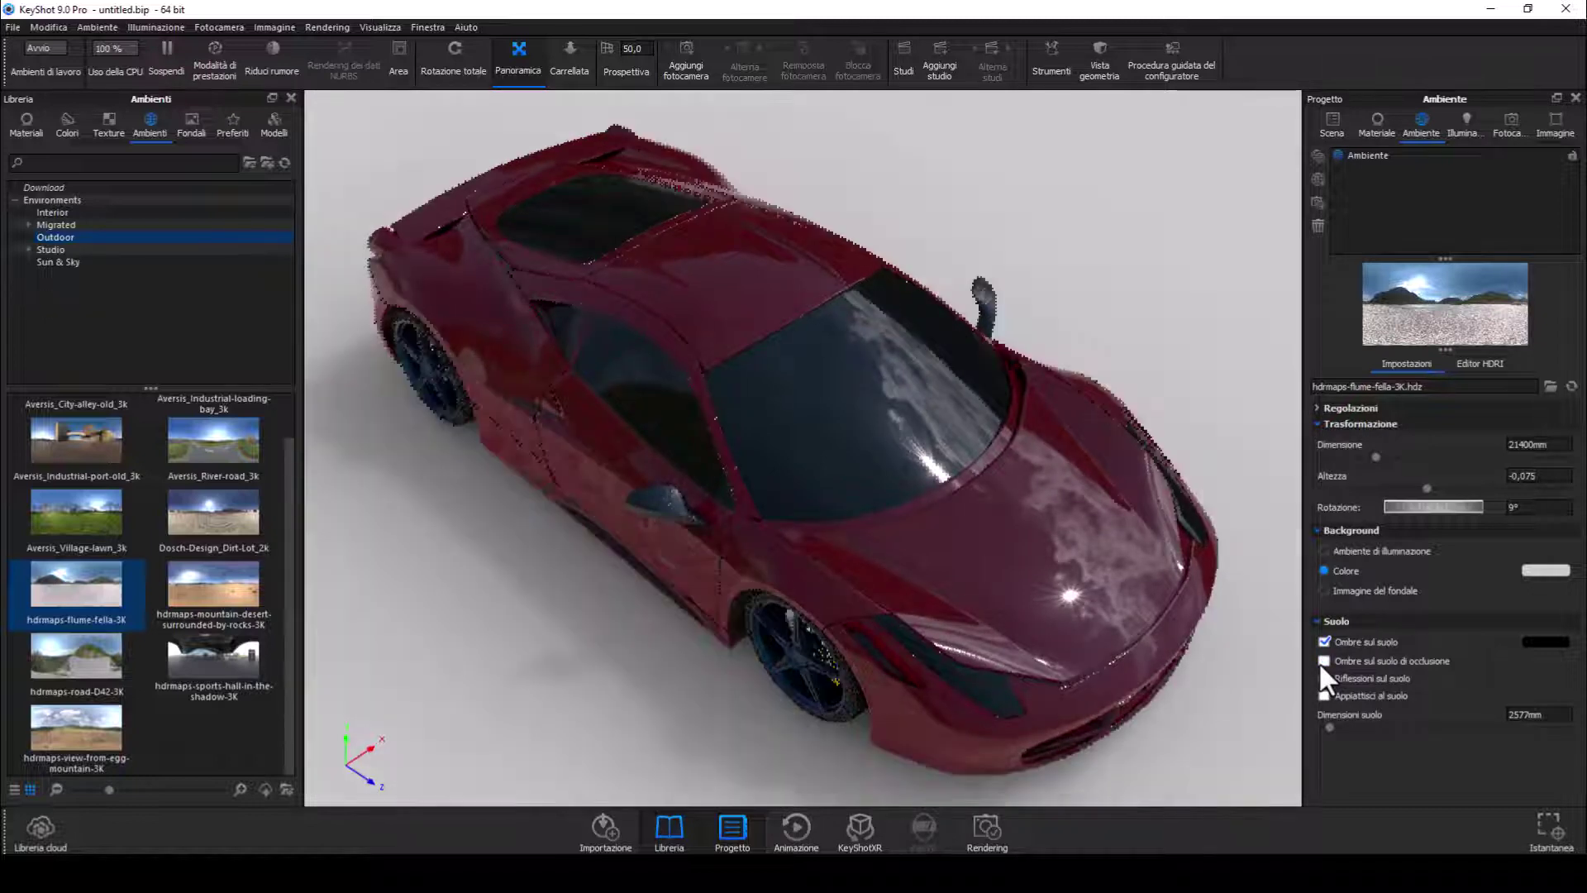
click(987, 831)
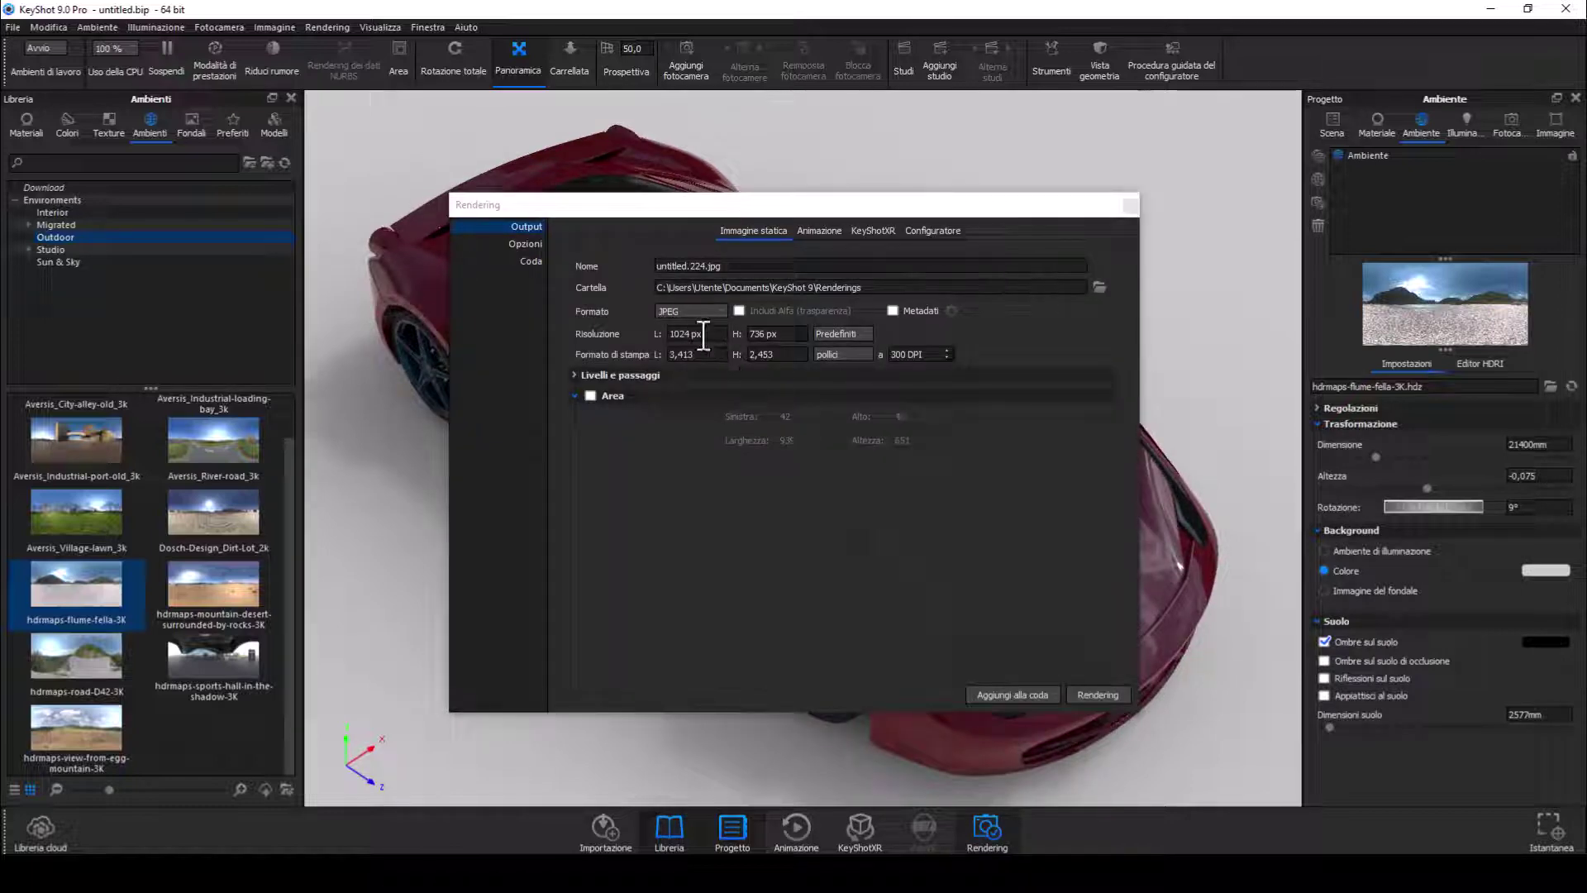
Render the Ferrari at the 1920 × 1379 preset to untitled.224.jpg, then close the render window
click(862, 334)
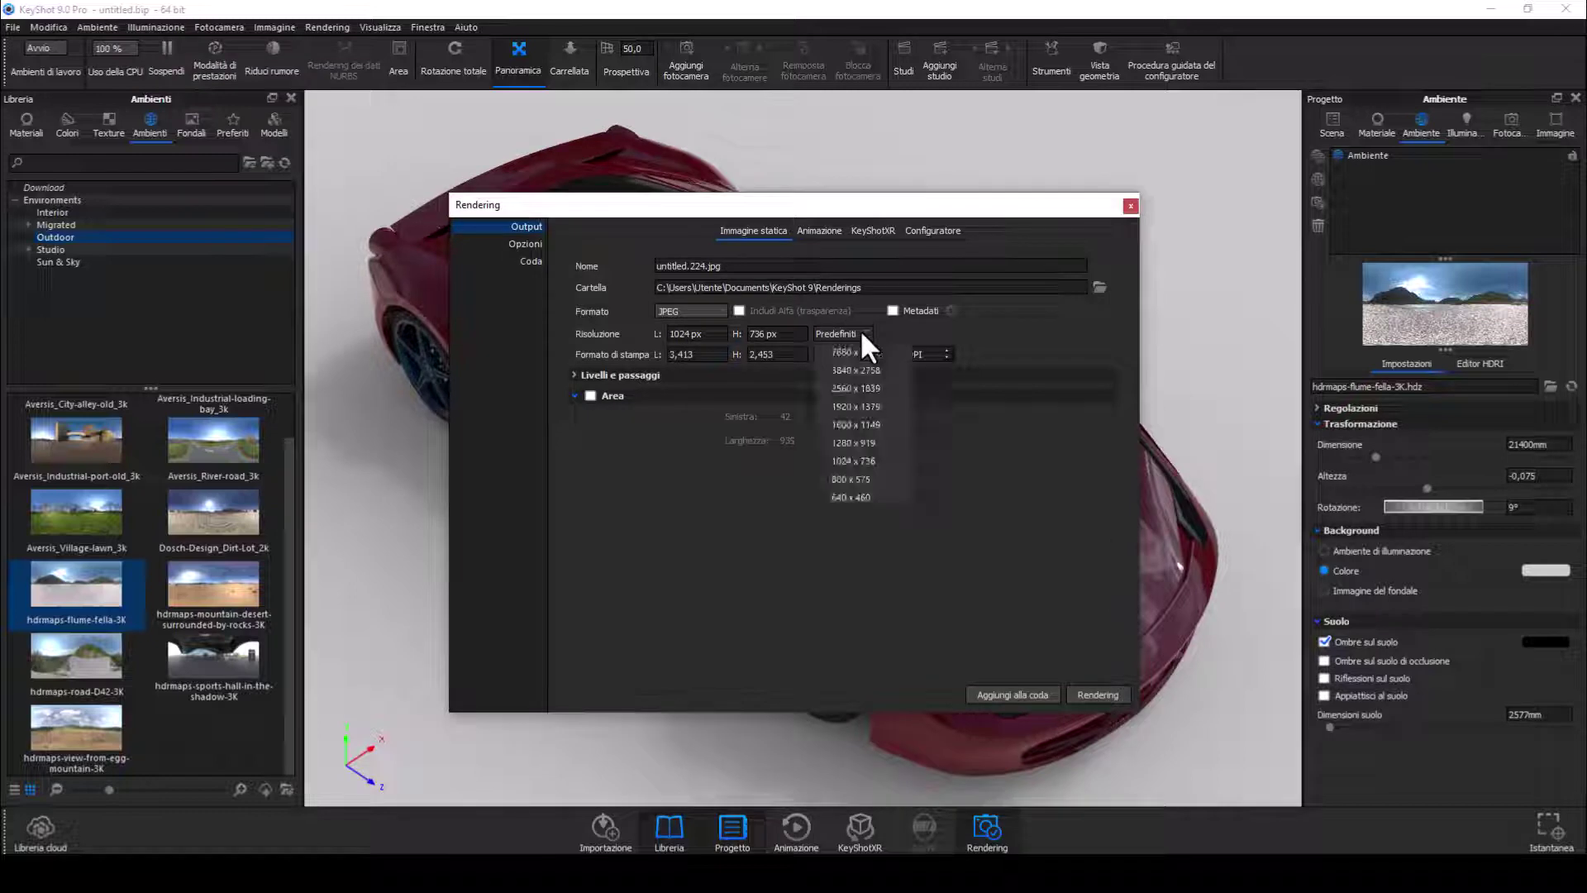
click(866, 405)
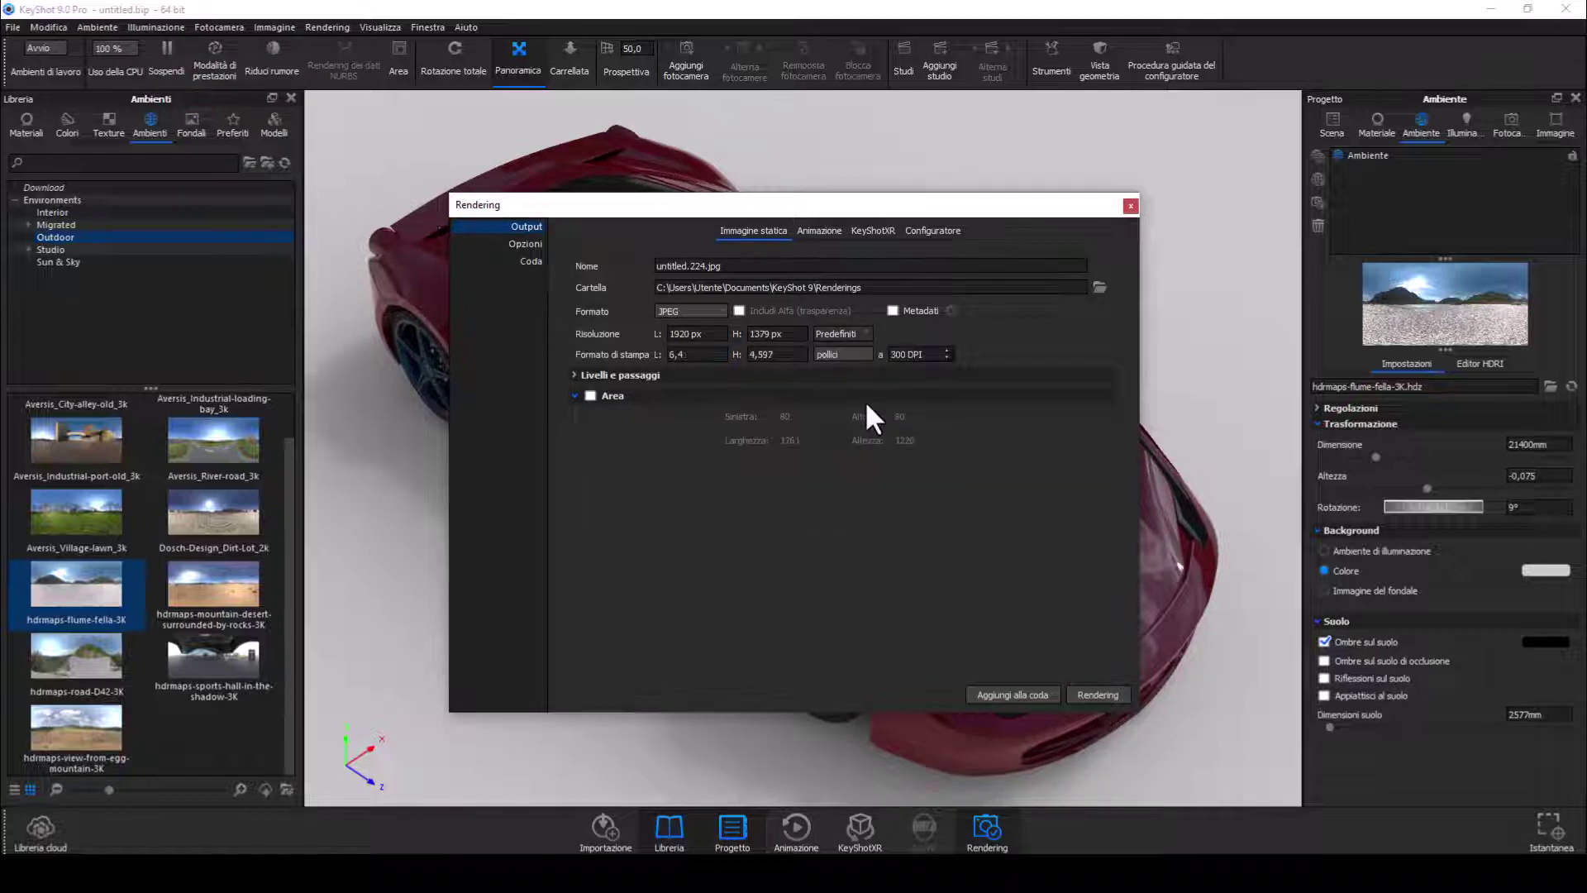
click(1097, 695)
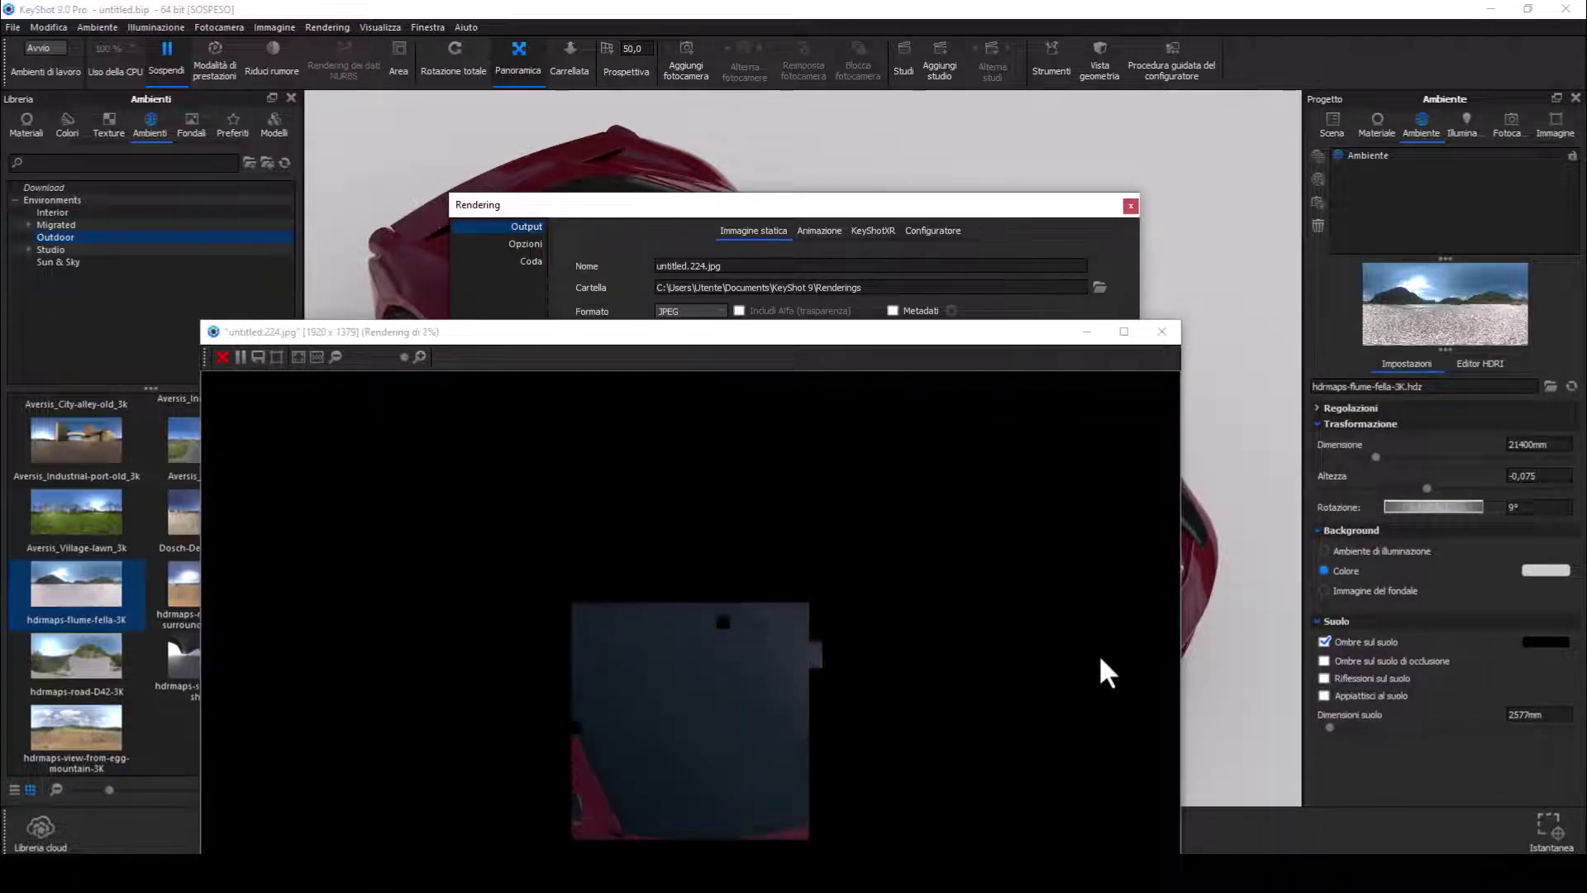
click(1129, 205)
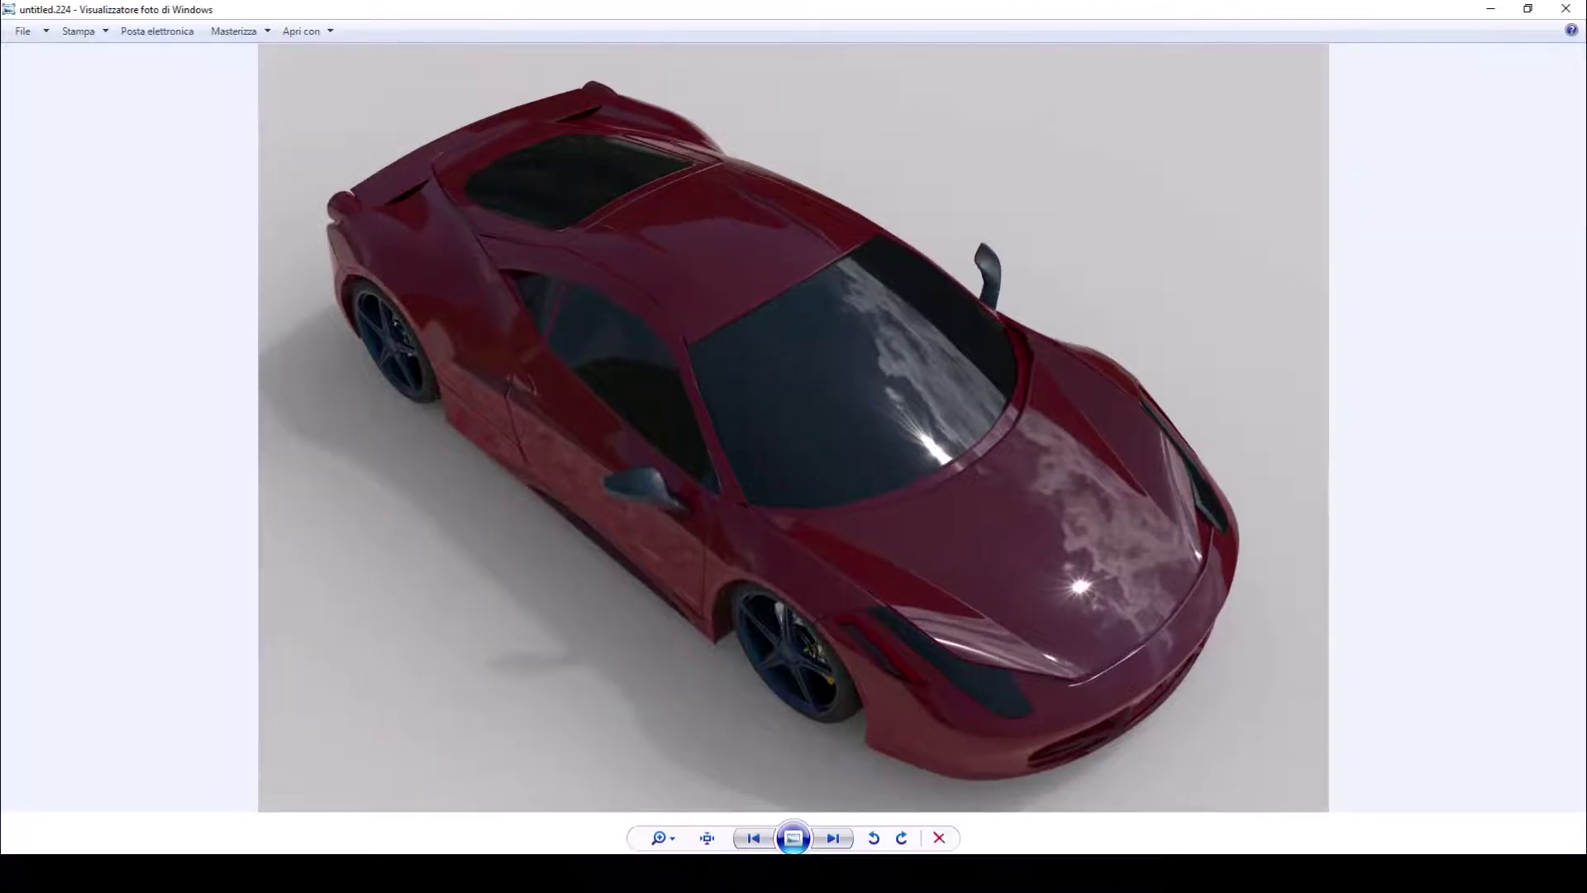
scroll(889, 538, up, 1)
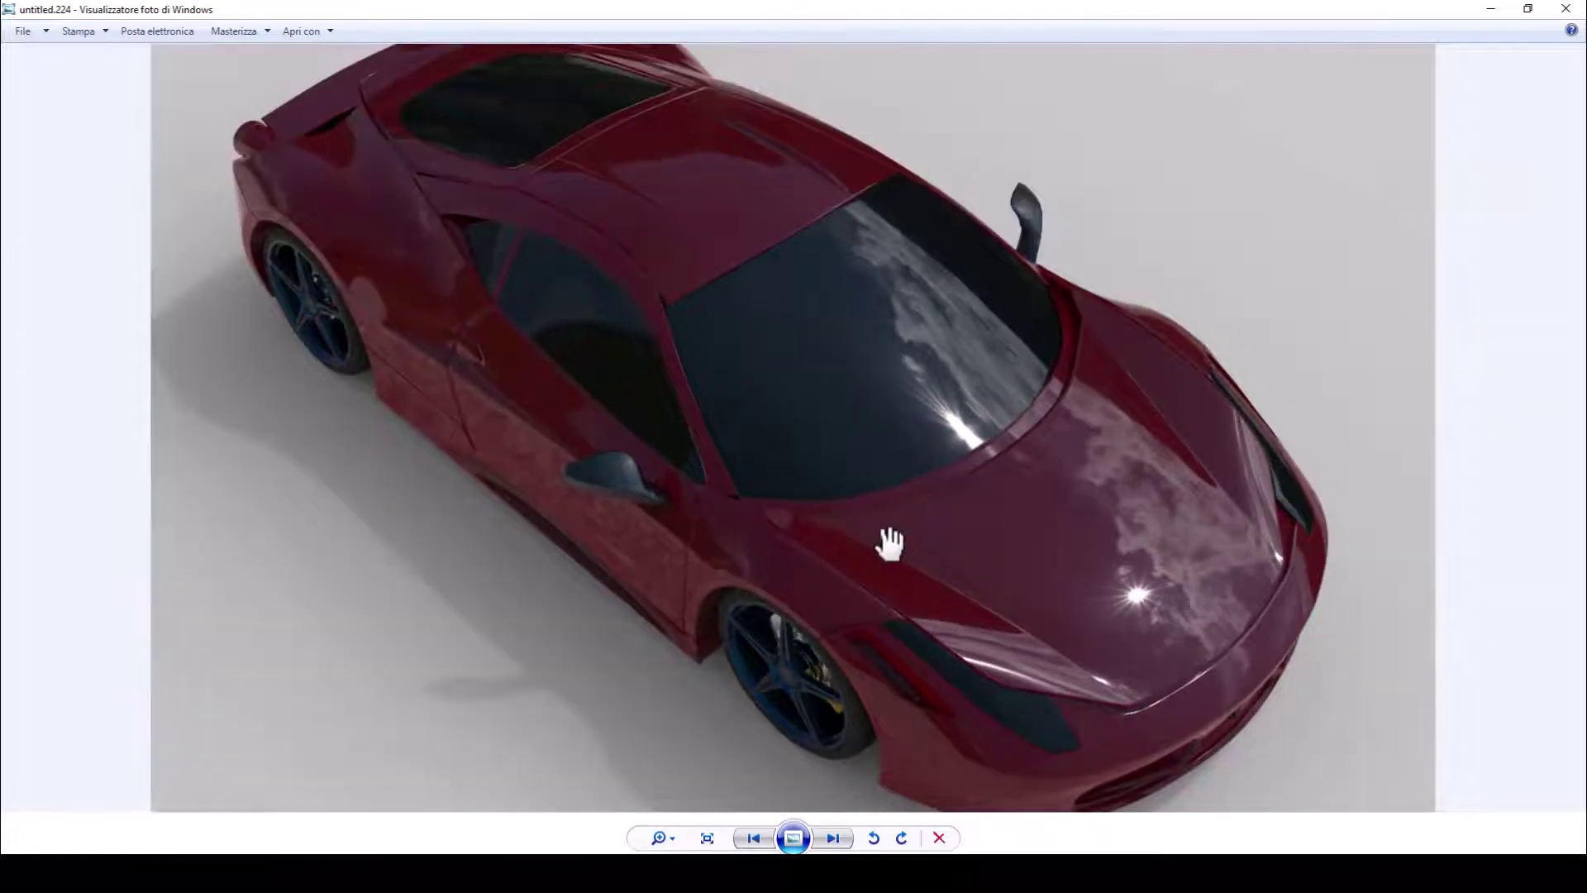
scroll(889, 542, down, 1)
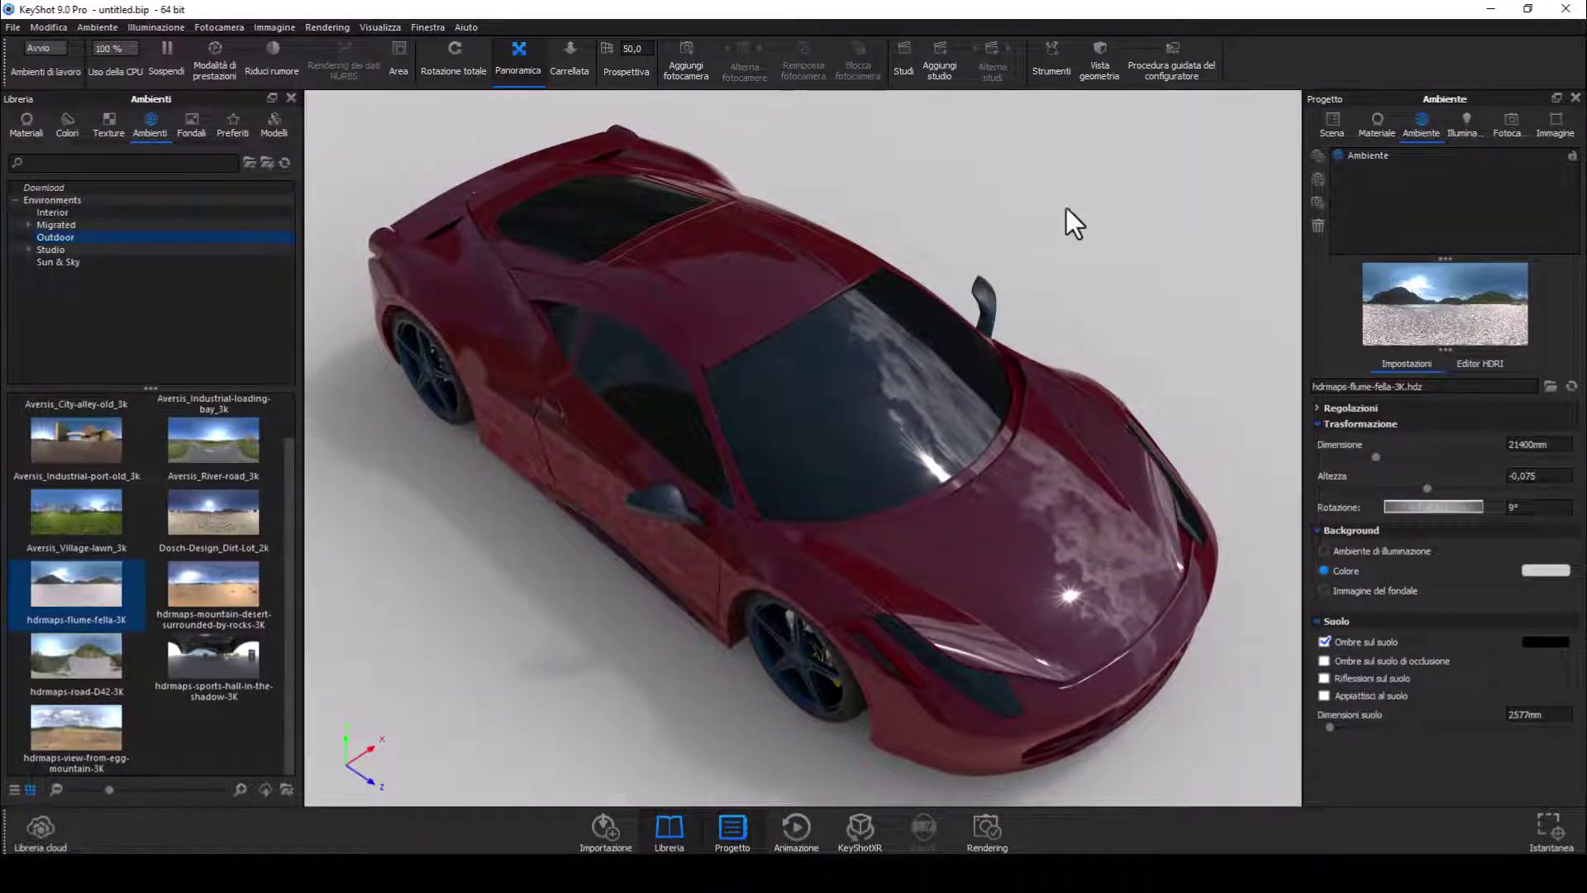
click(1088, 499)
click(985, 502)
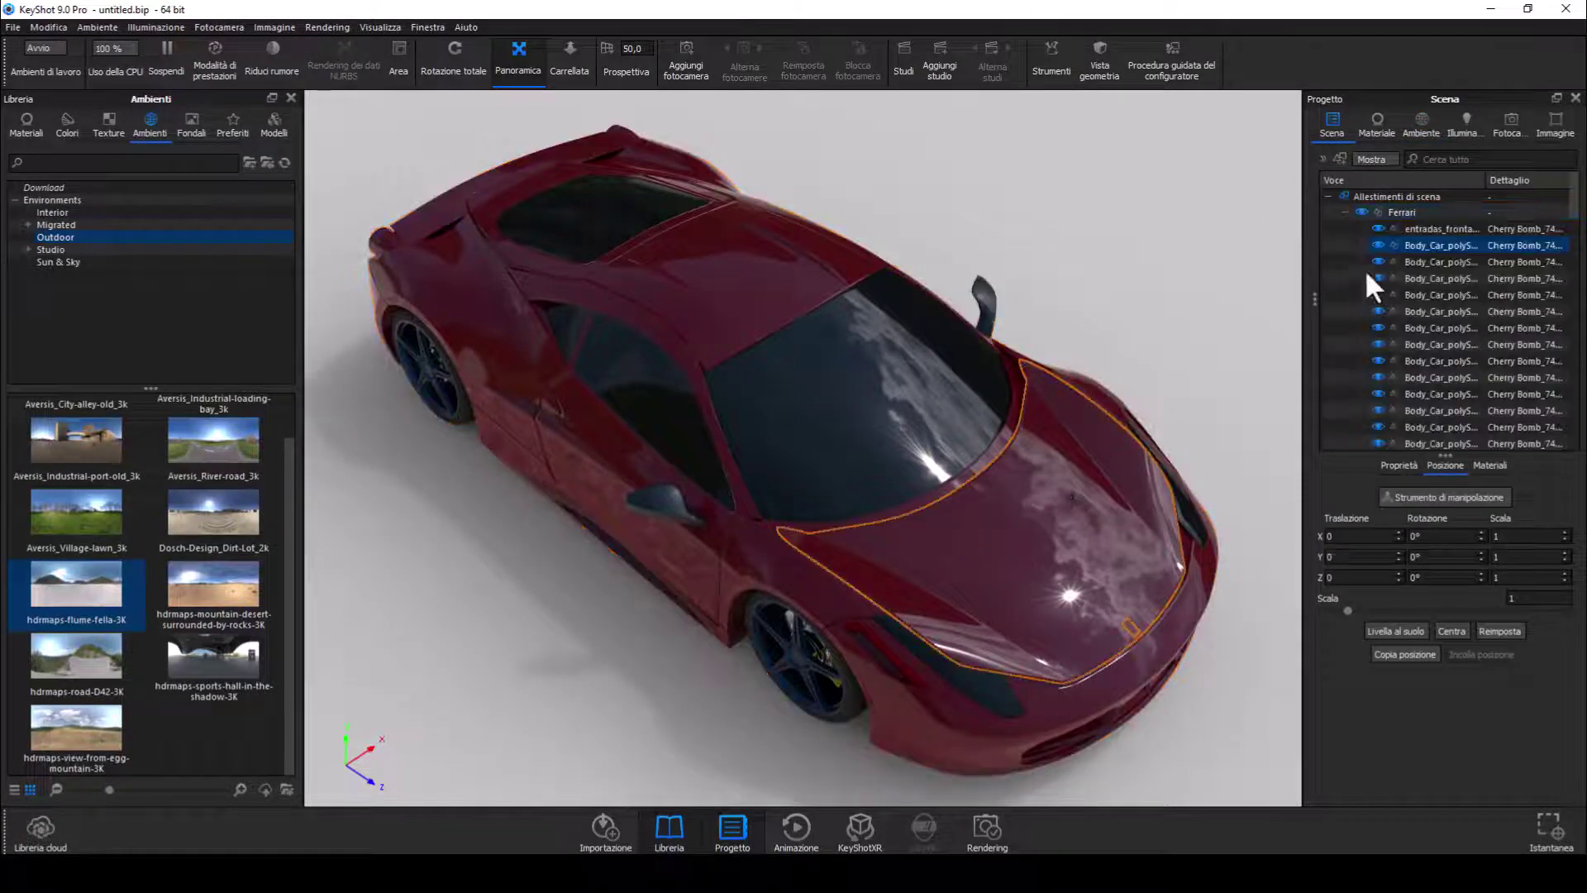
click(1380, 228)
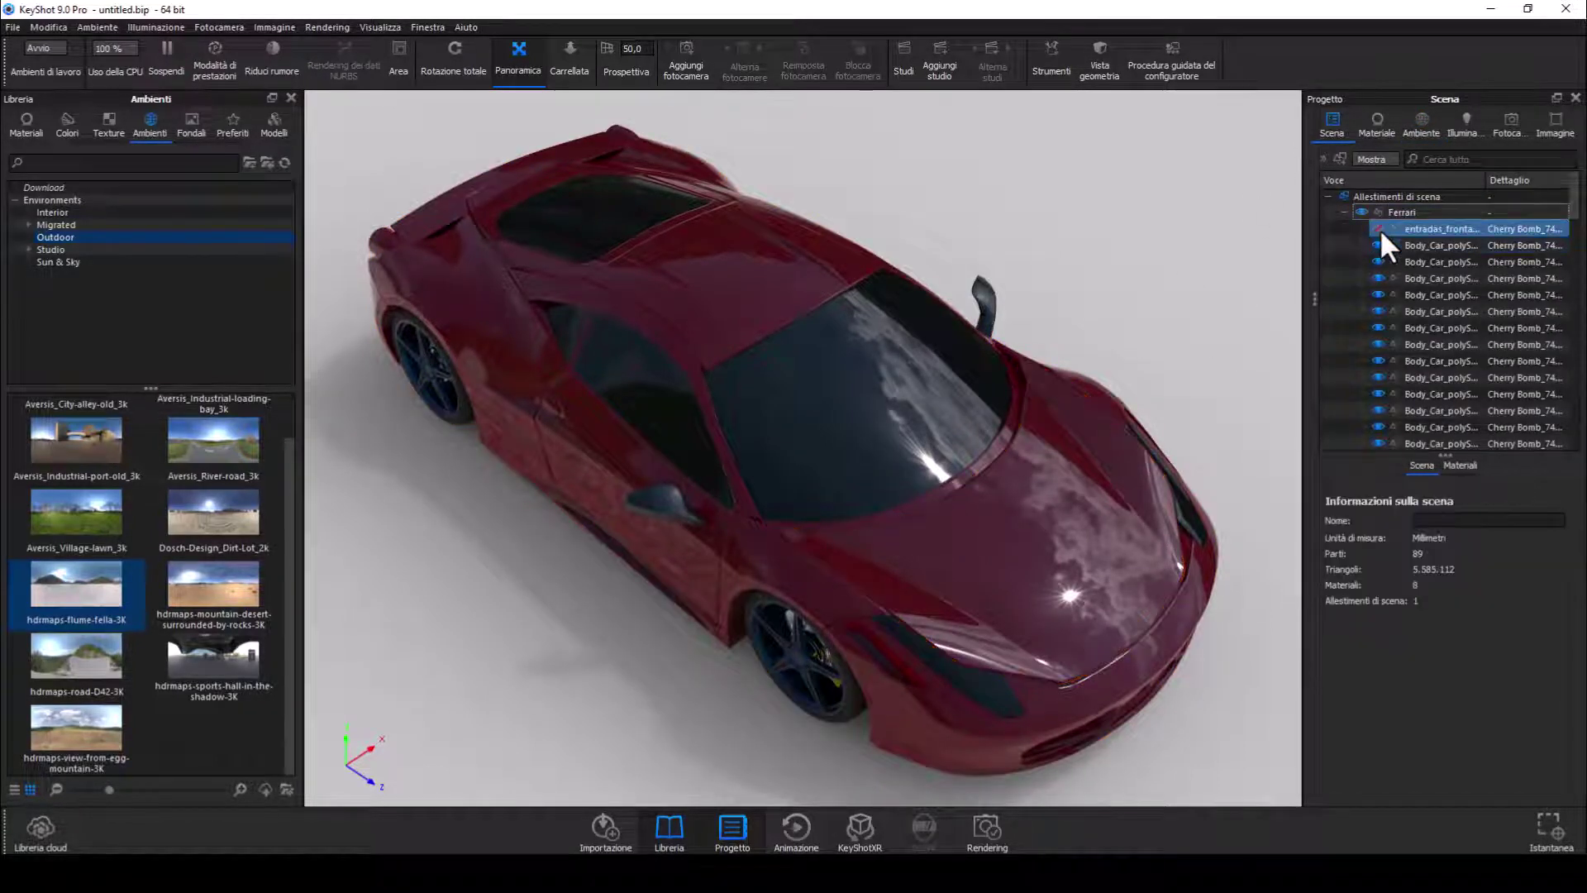
click(1078, 543)
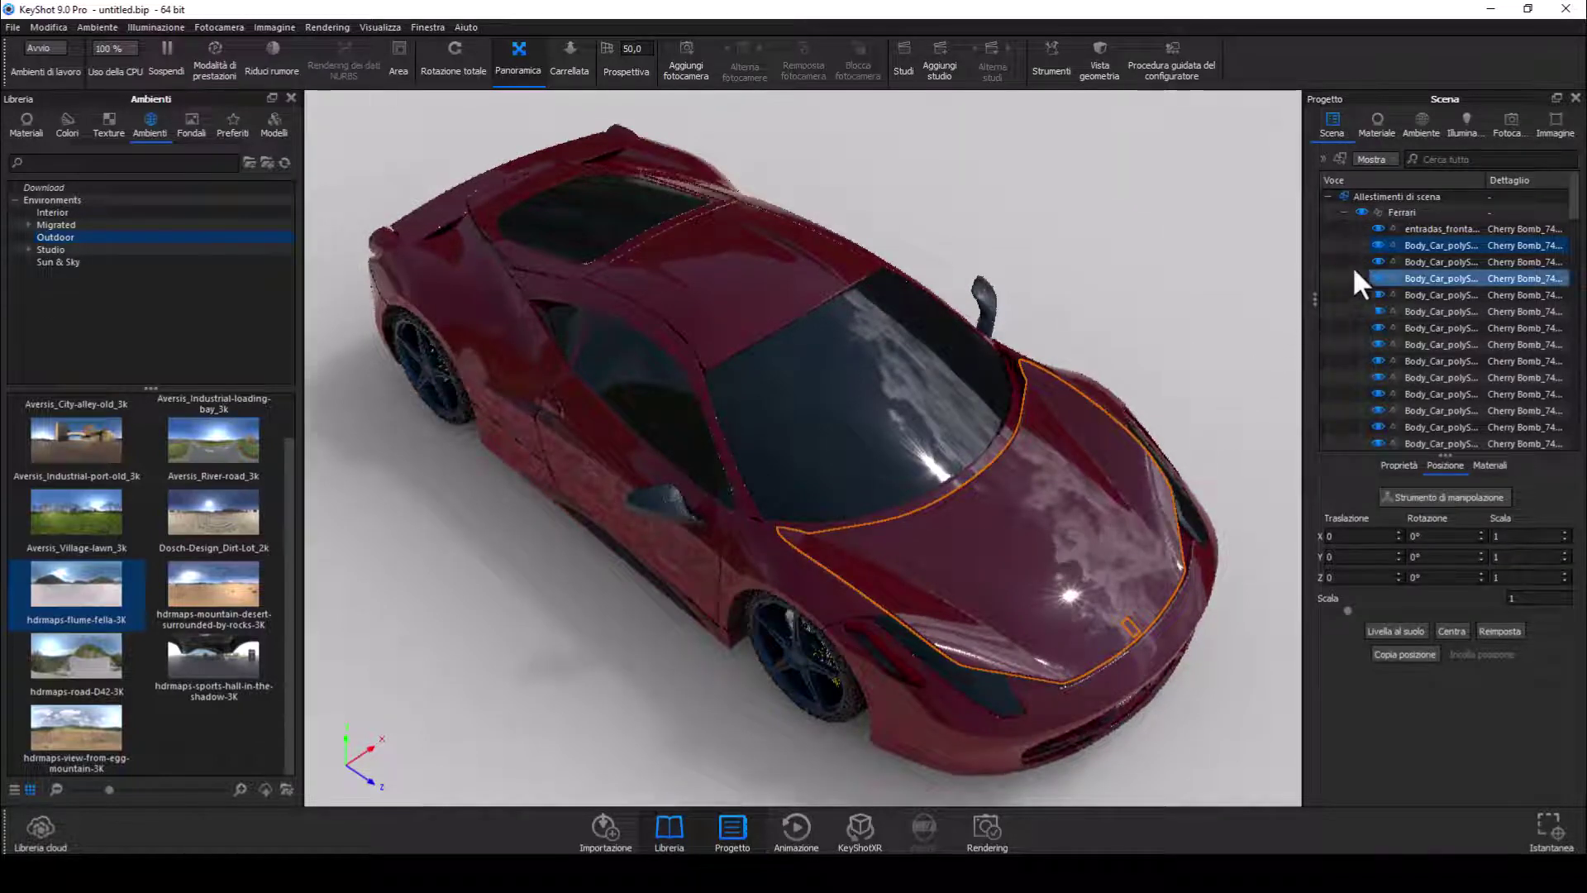
click(1378, 245)
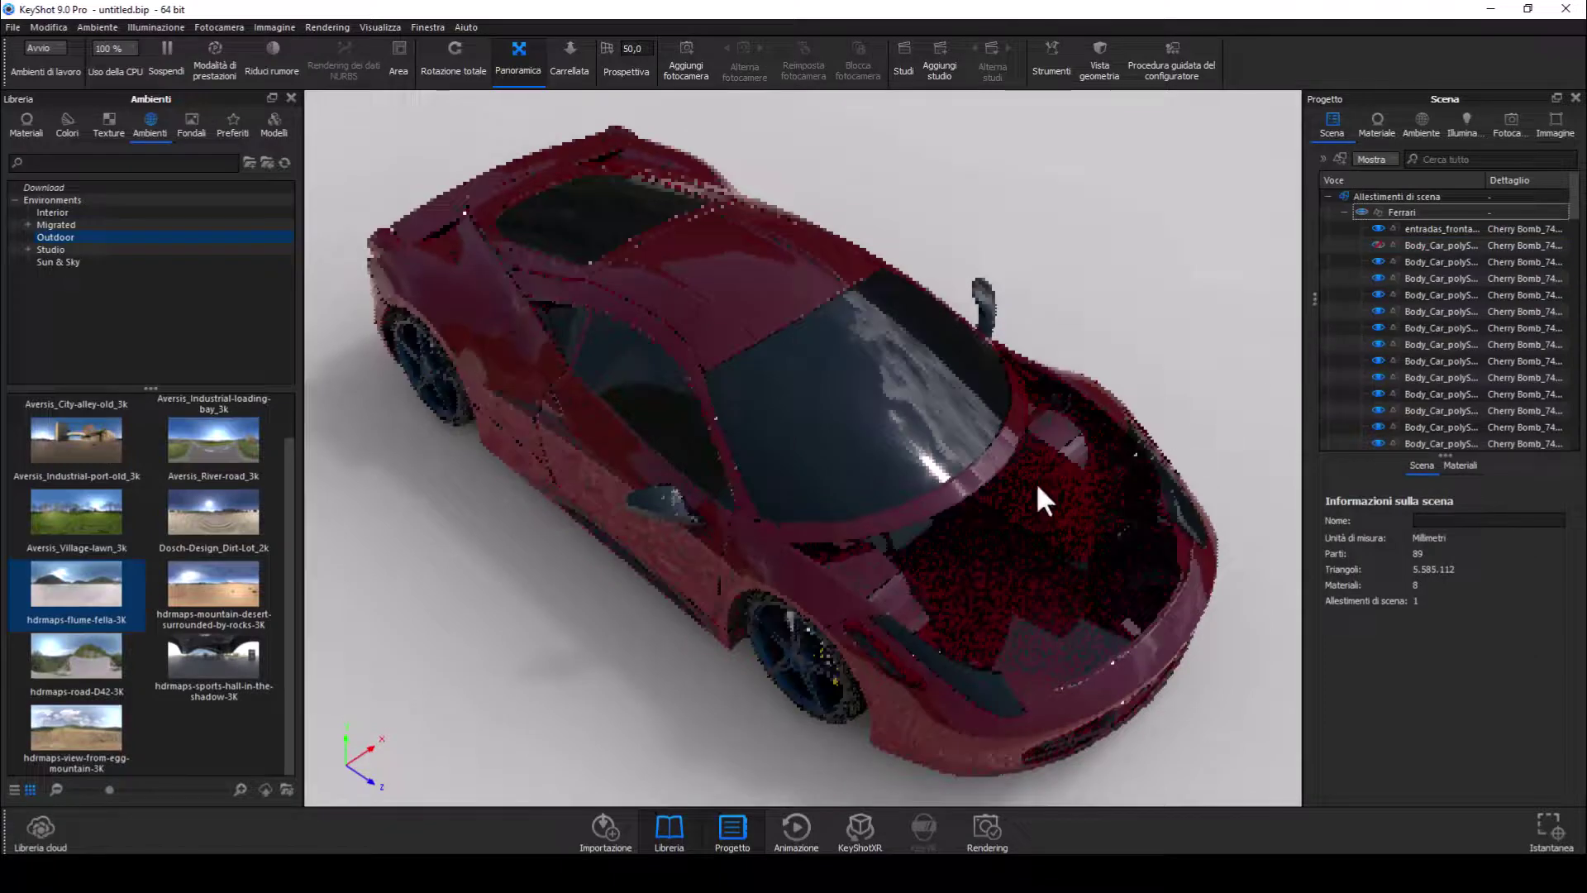
click(1377, 244)
click(929, 372)
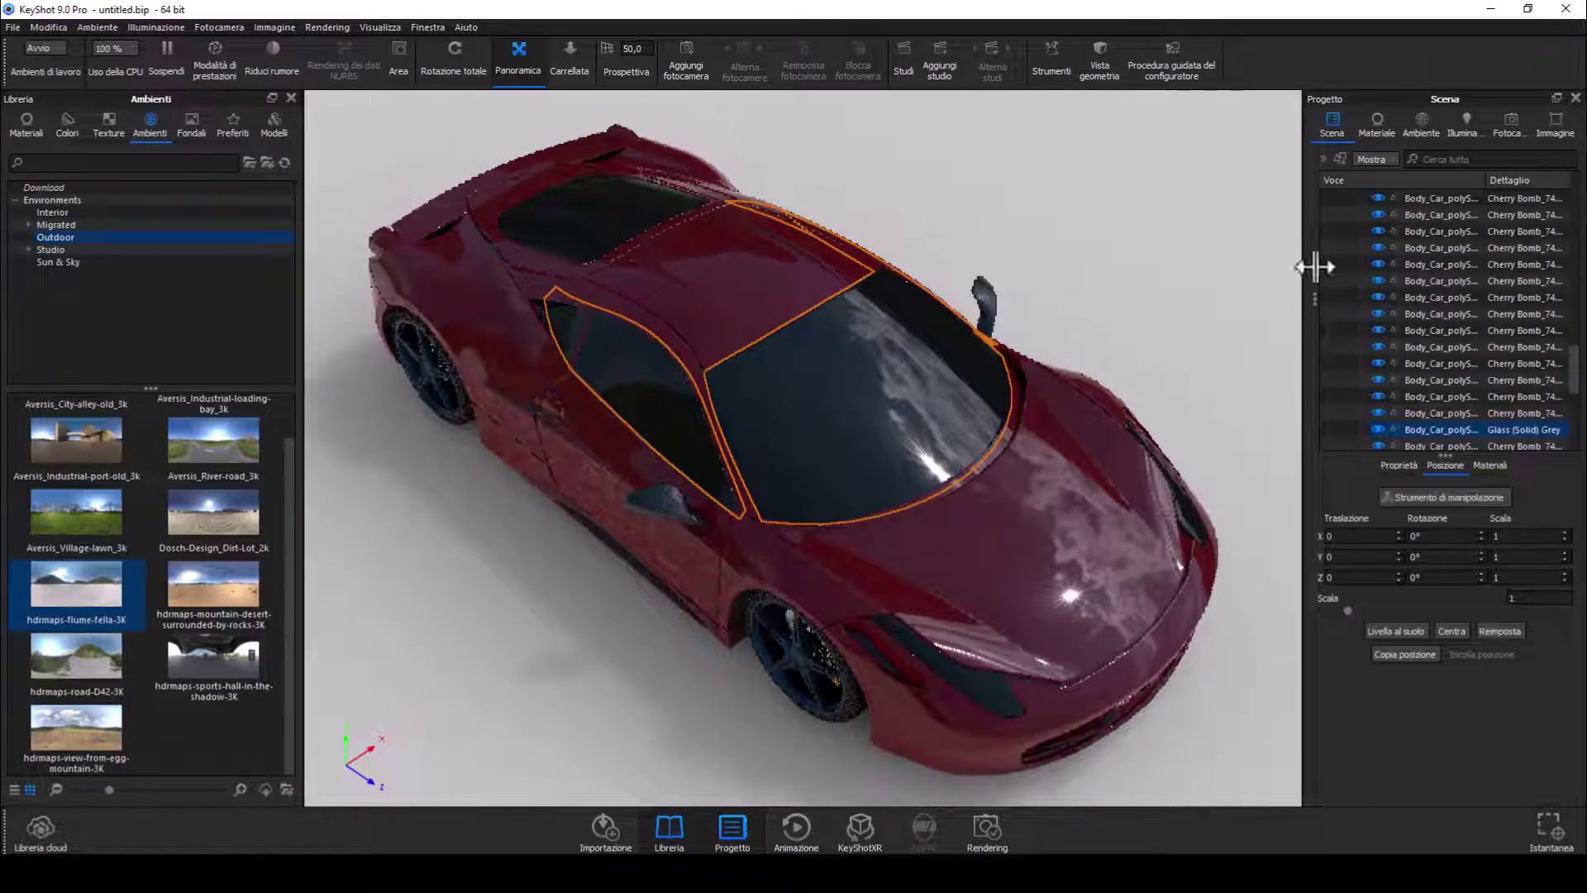
scroll(1400, 220, down, 5)
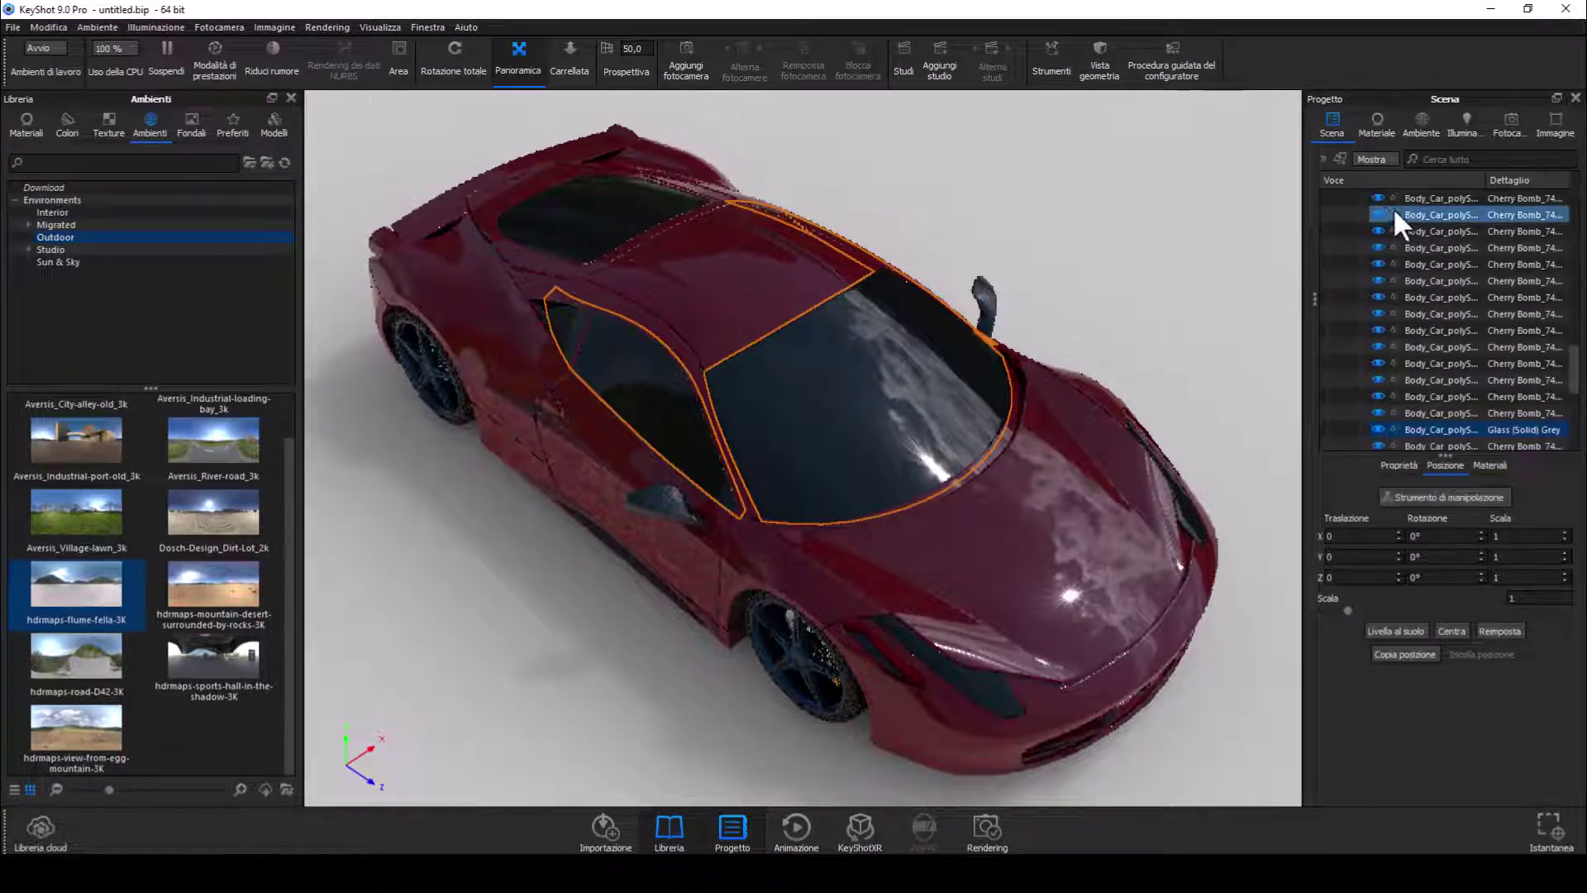
click(1378, 429)
click(1379, 429)
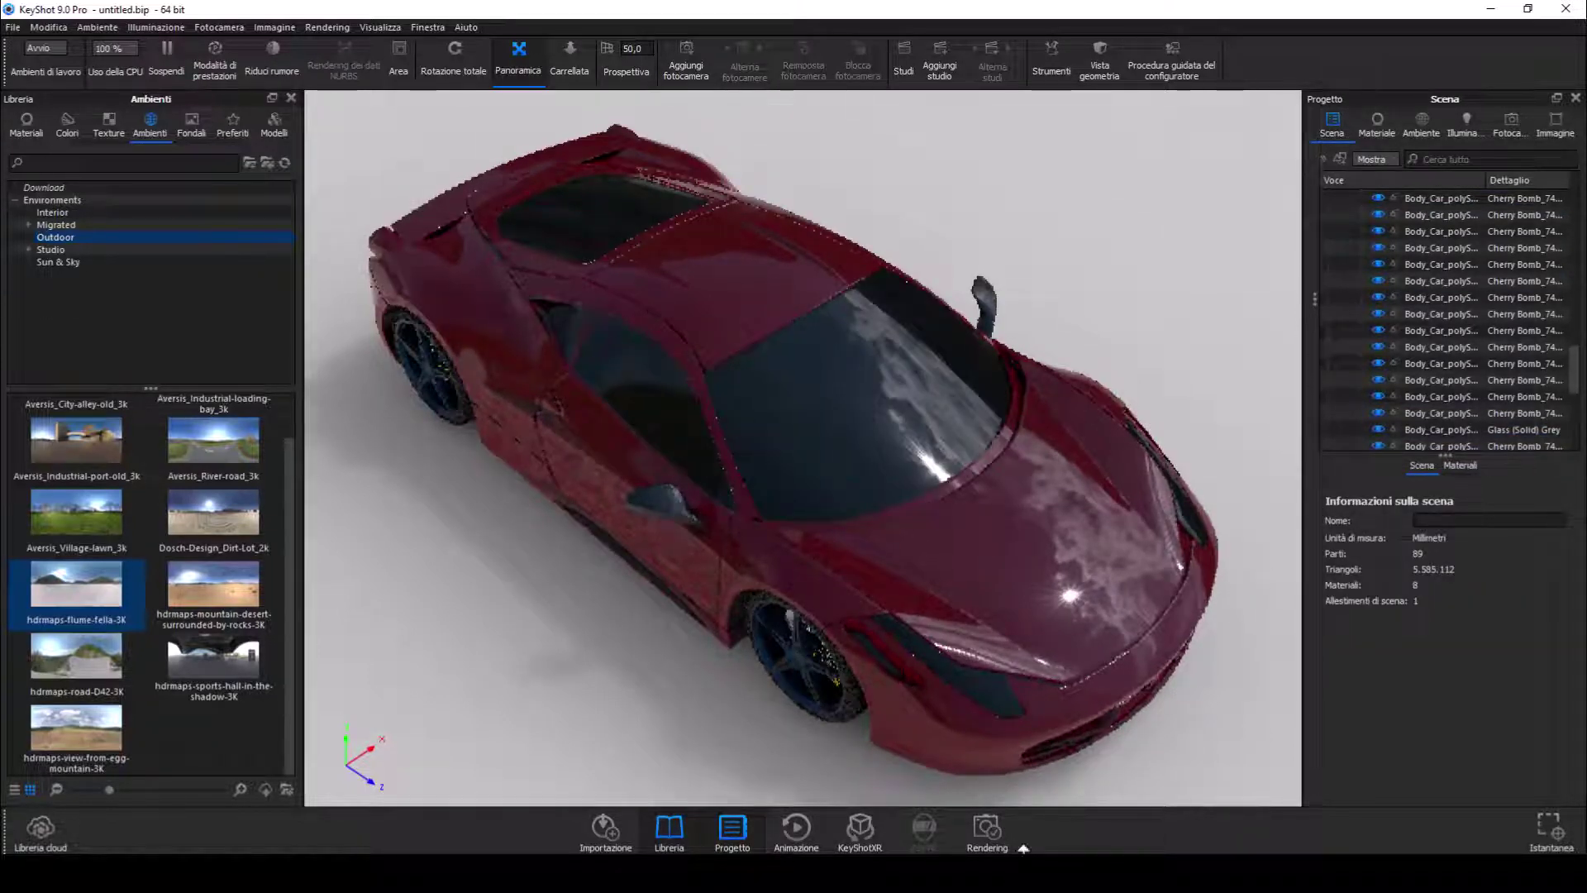
click(734, 830)
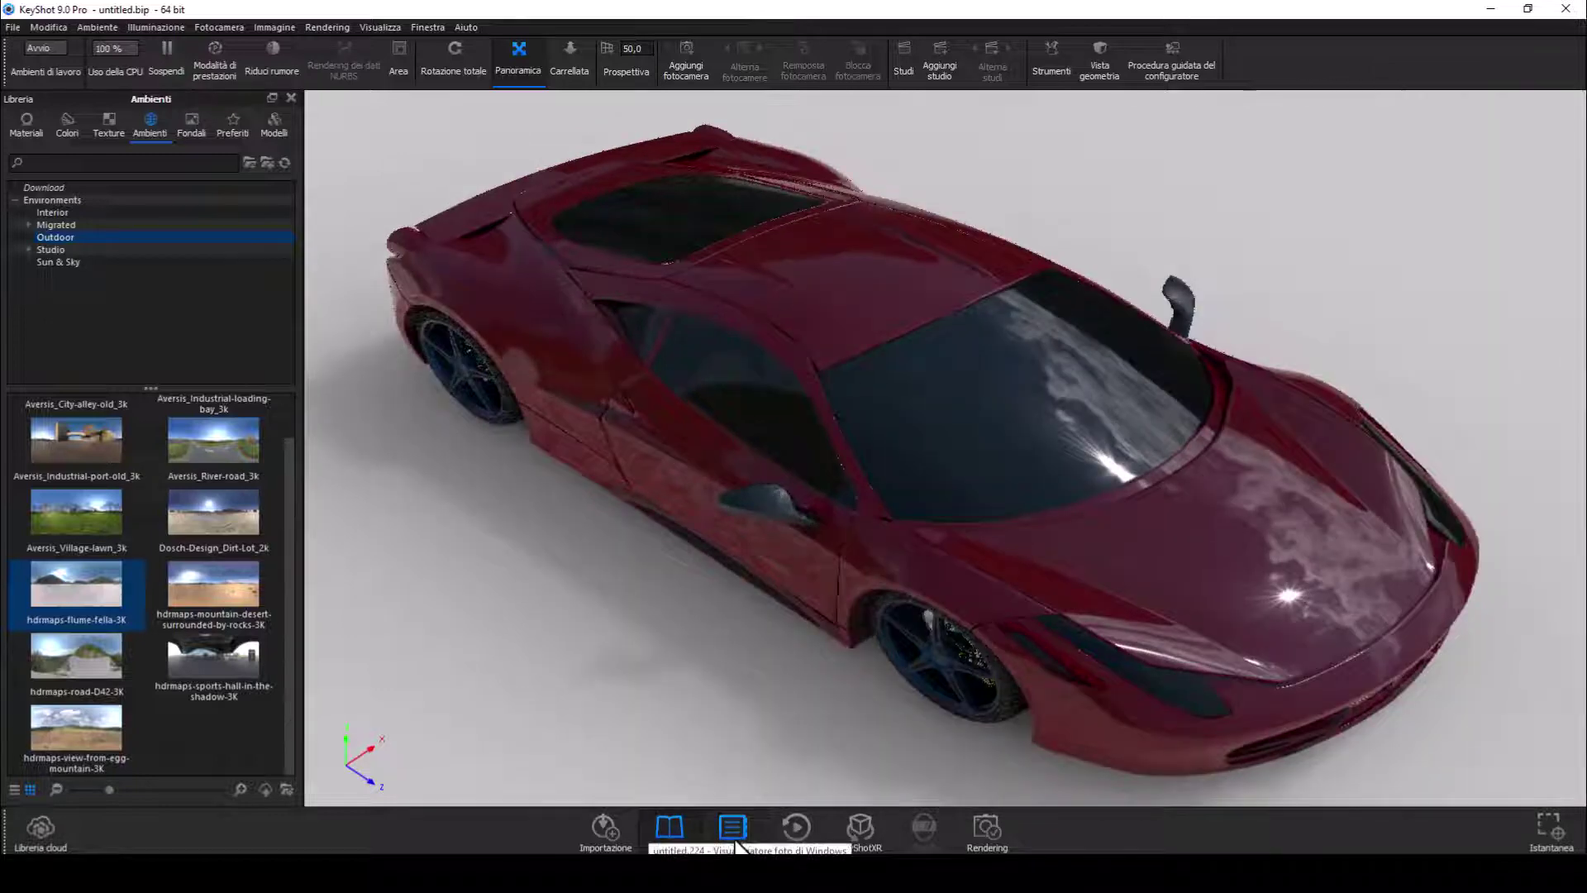
click(735, 823)
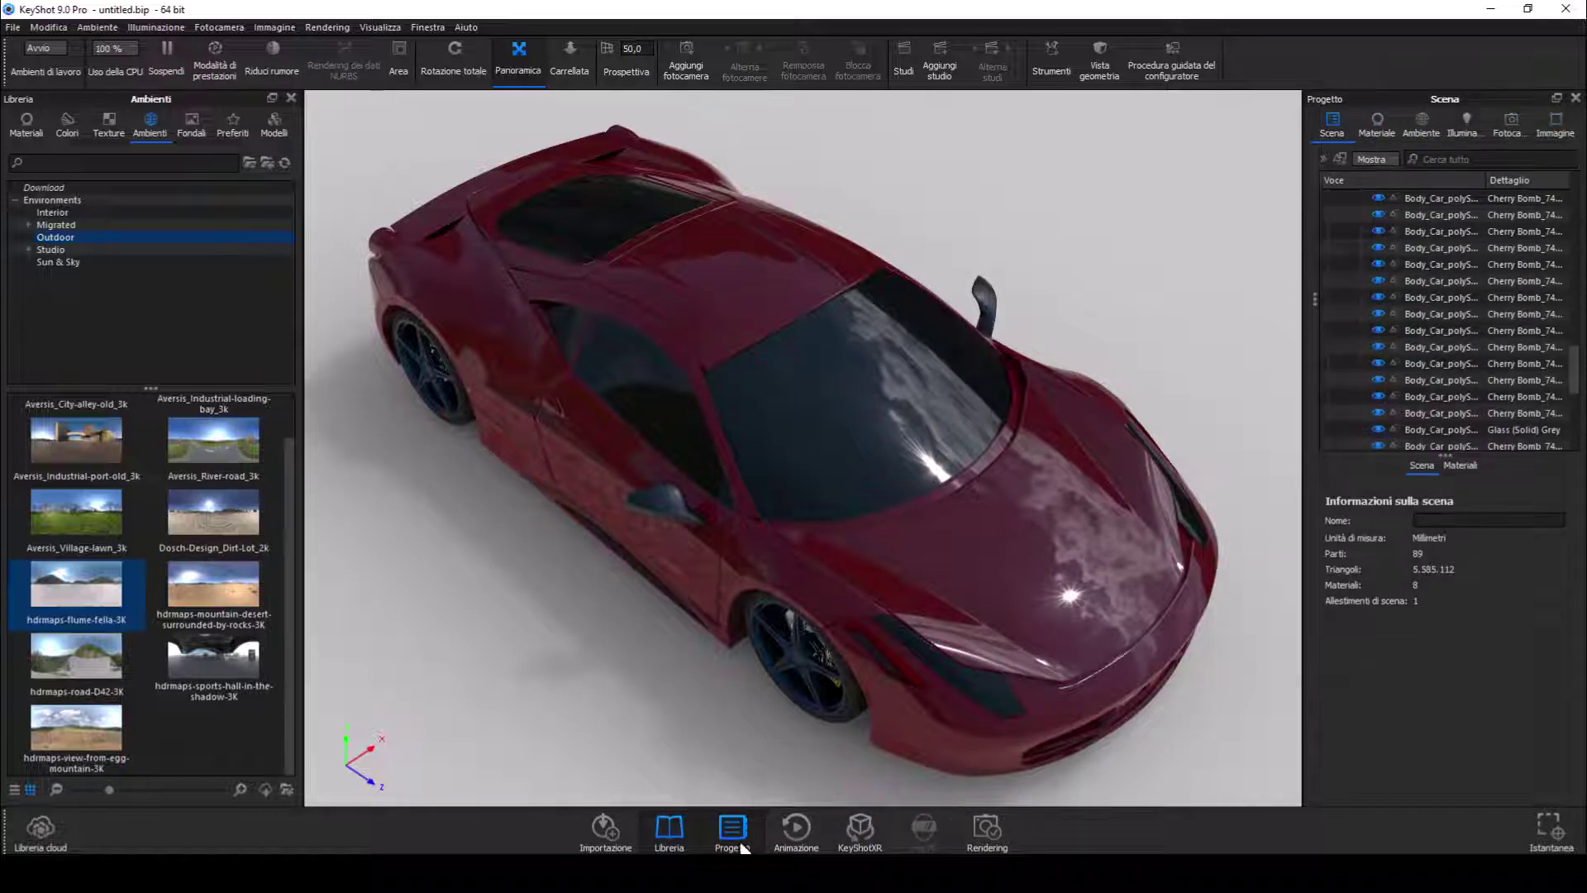
Zoom the viewport out and hide the Progetto and Libreria panels for a full-width view
scroll(359, 543, down, 2)
scroll(359, 544, down, 2)
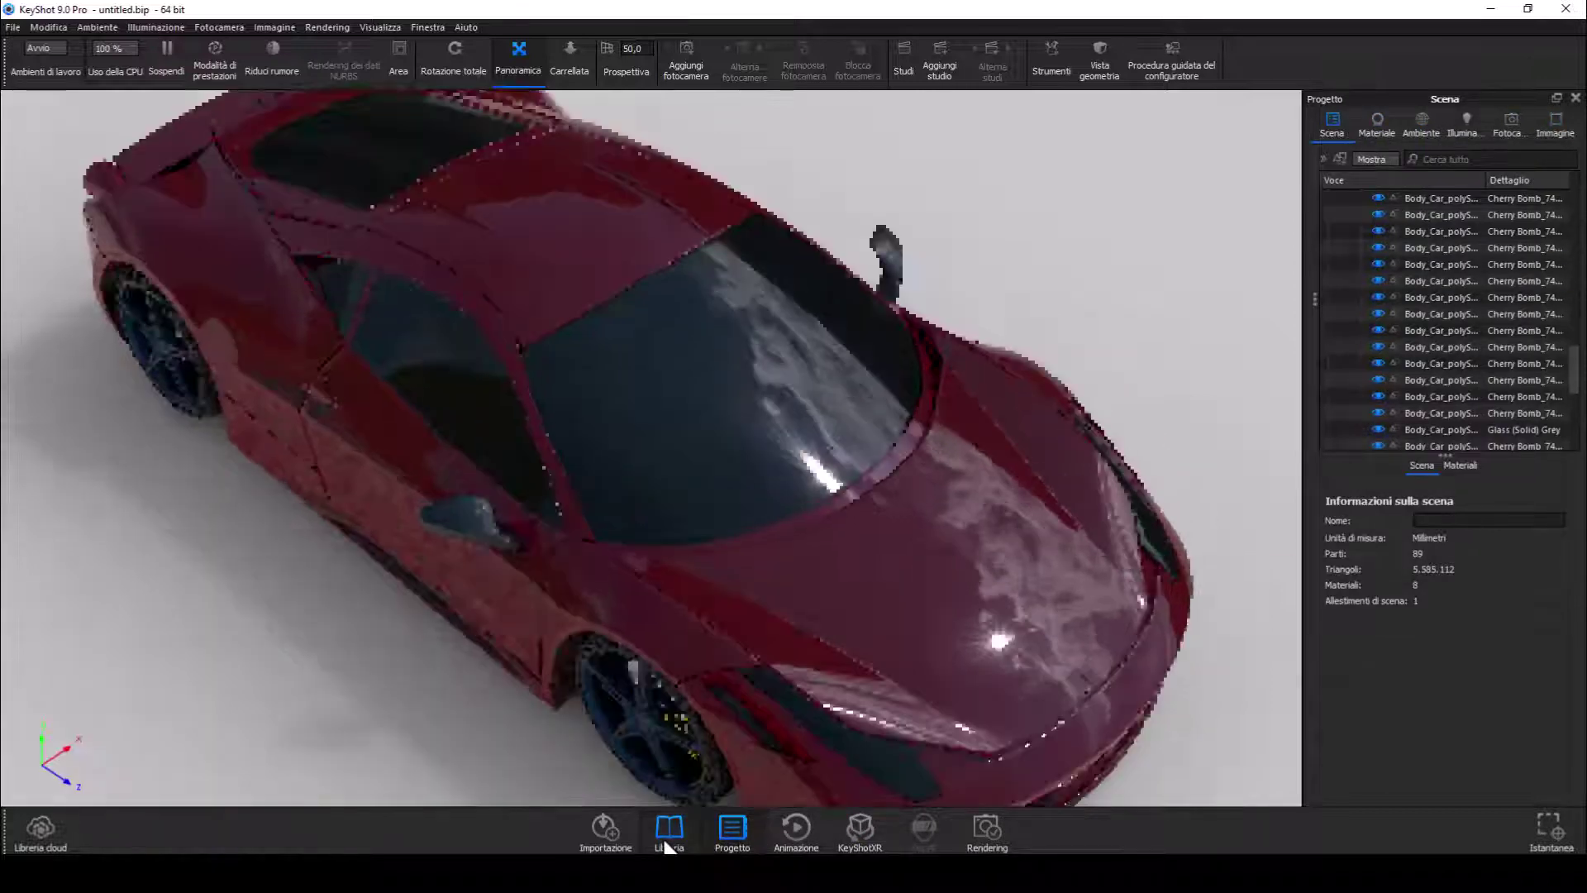
scroll(358, 544, down, 2)
scroll(358, 546, up, 3)
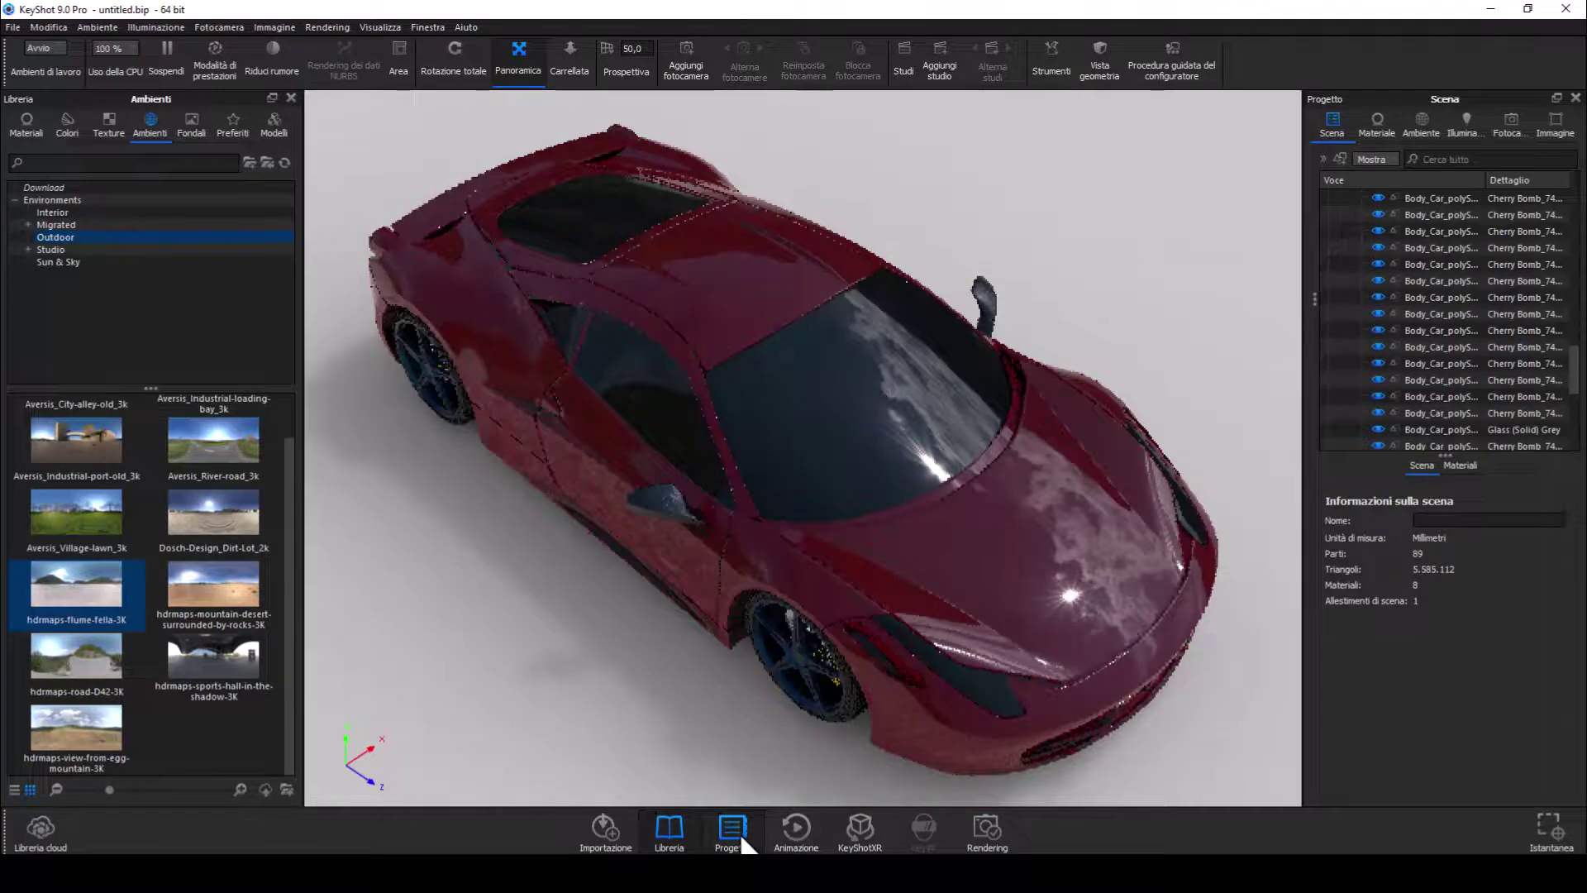
click(740, 835)
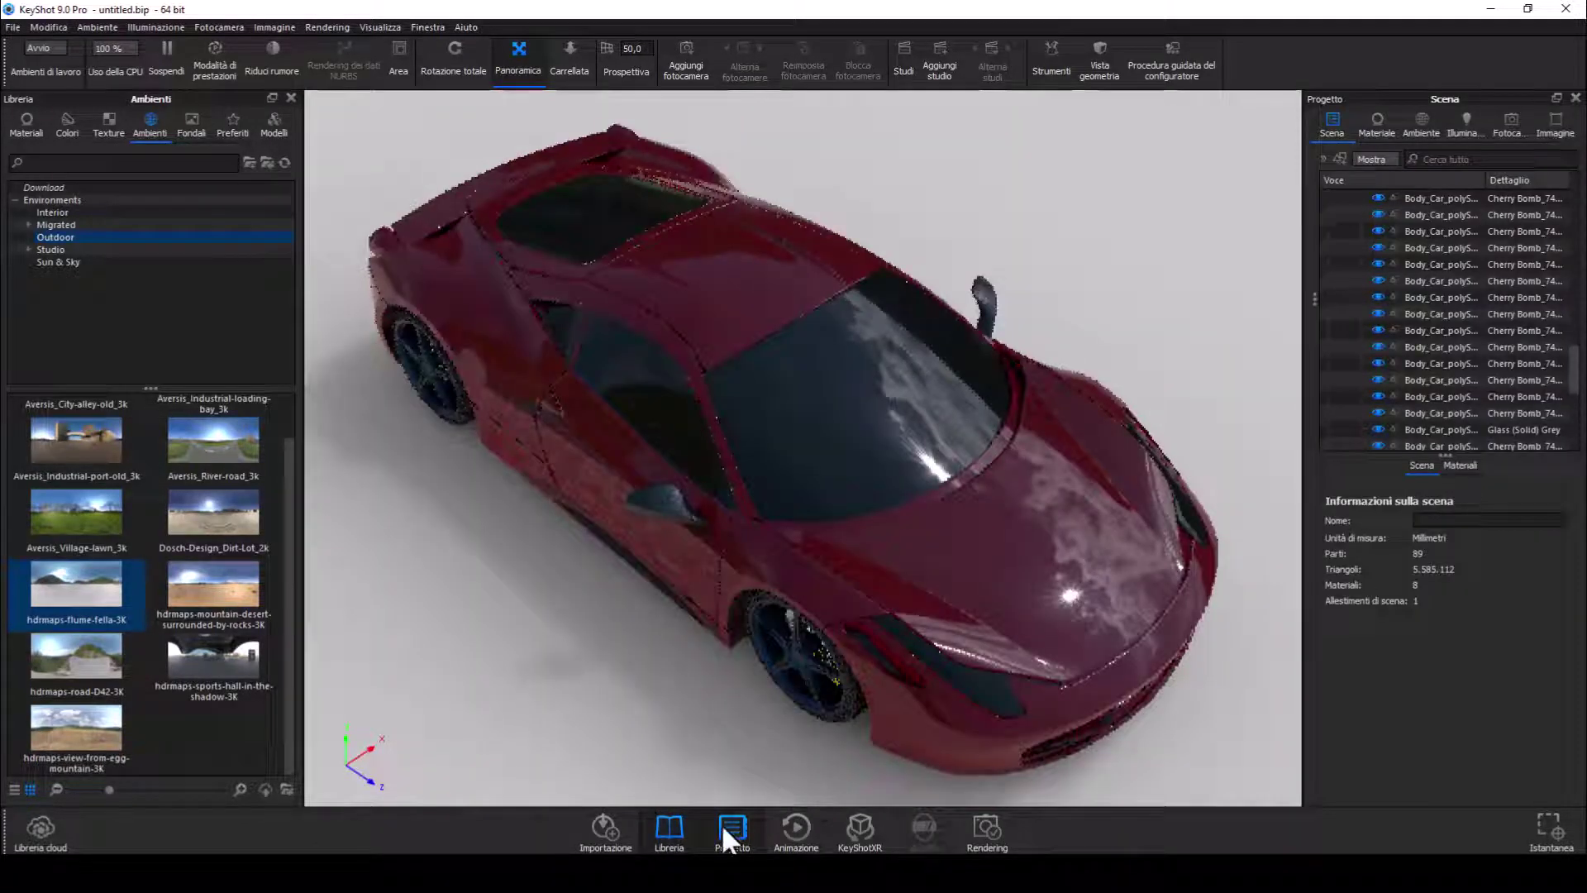
click(721, 823)
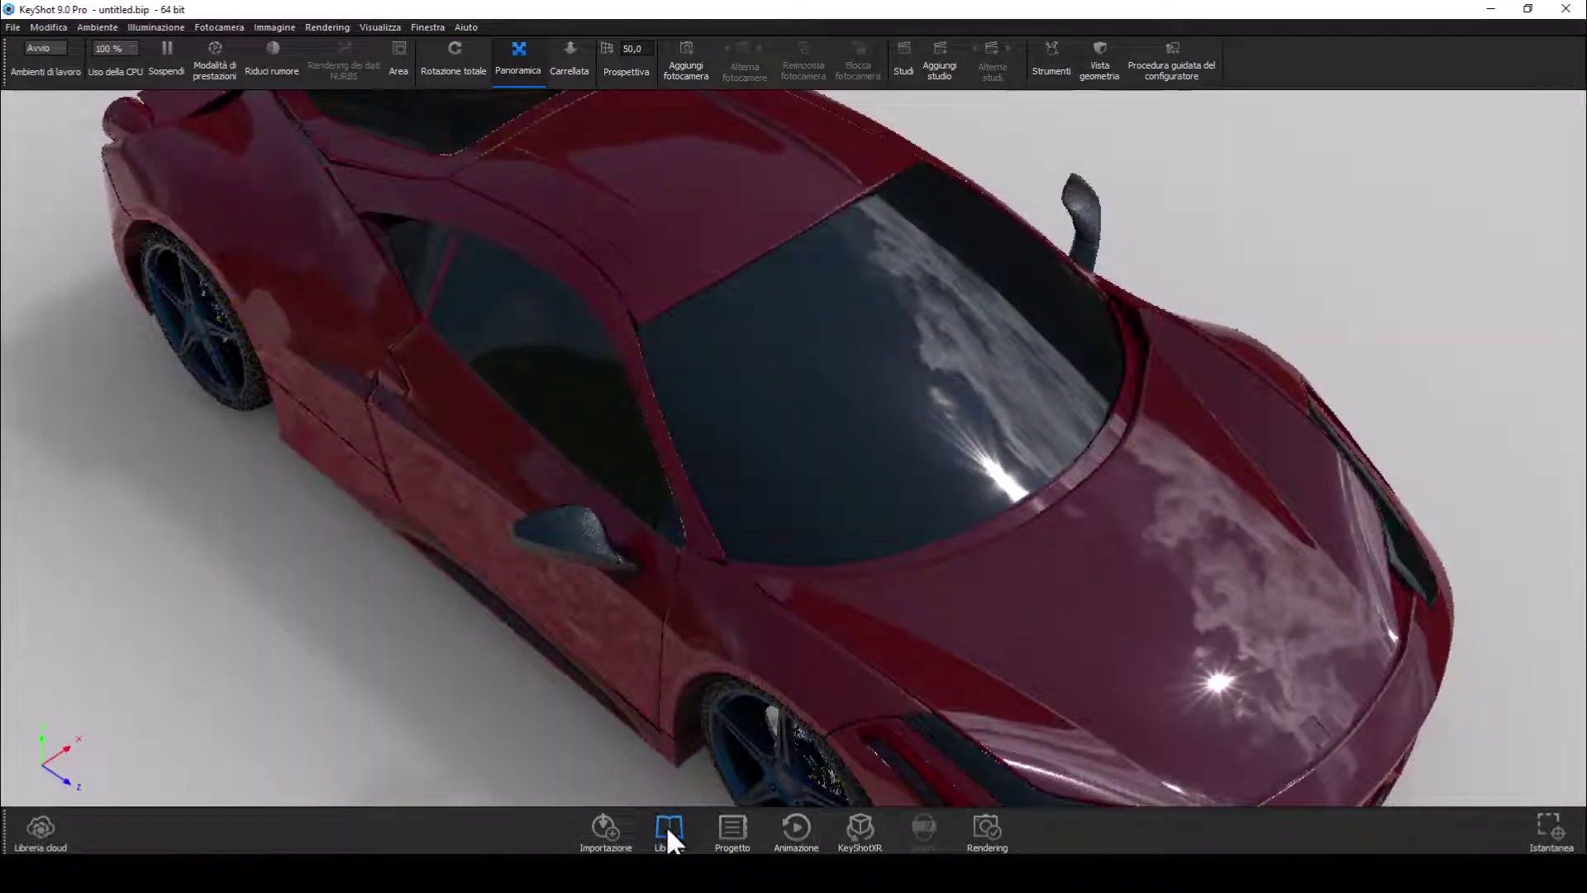
Pull the camera further back, then bring the Libreria and Progetto panels back
scroll(722, 727, up, 2)
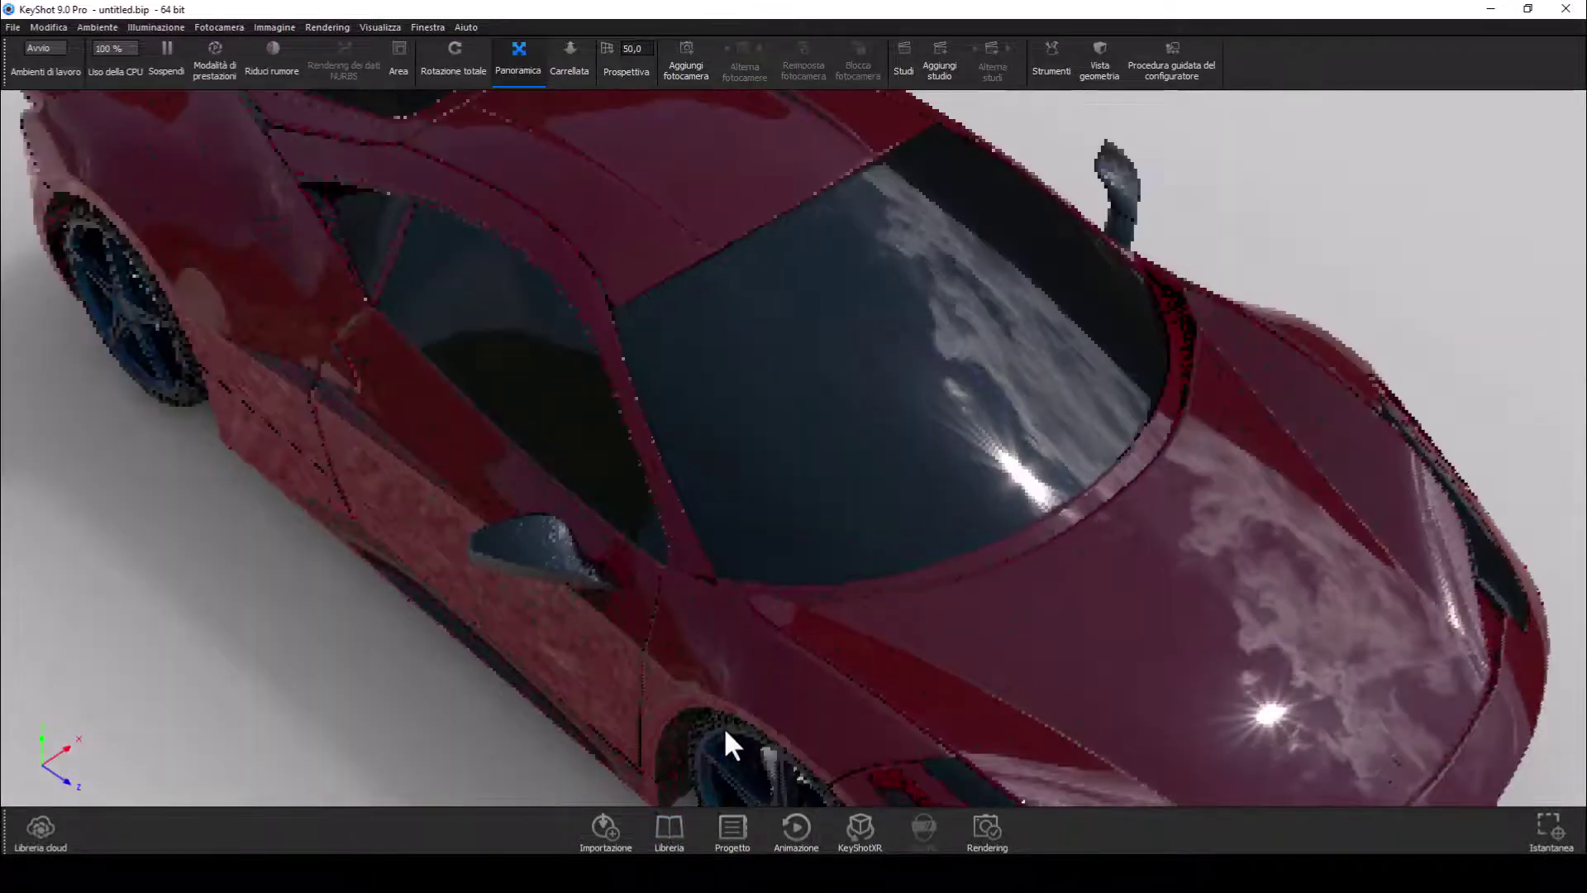
scroll(724, 729, down, 2)
scroll(724, 729, down, 1)
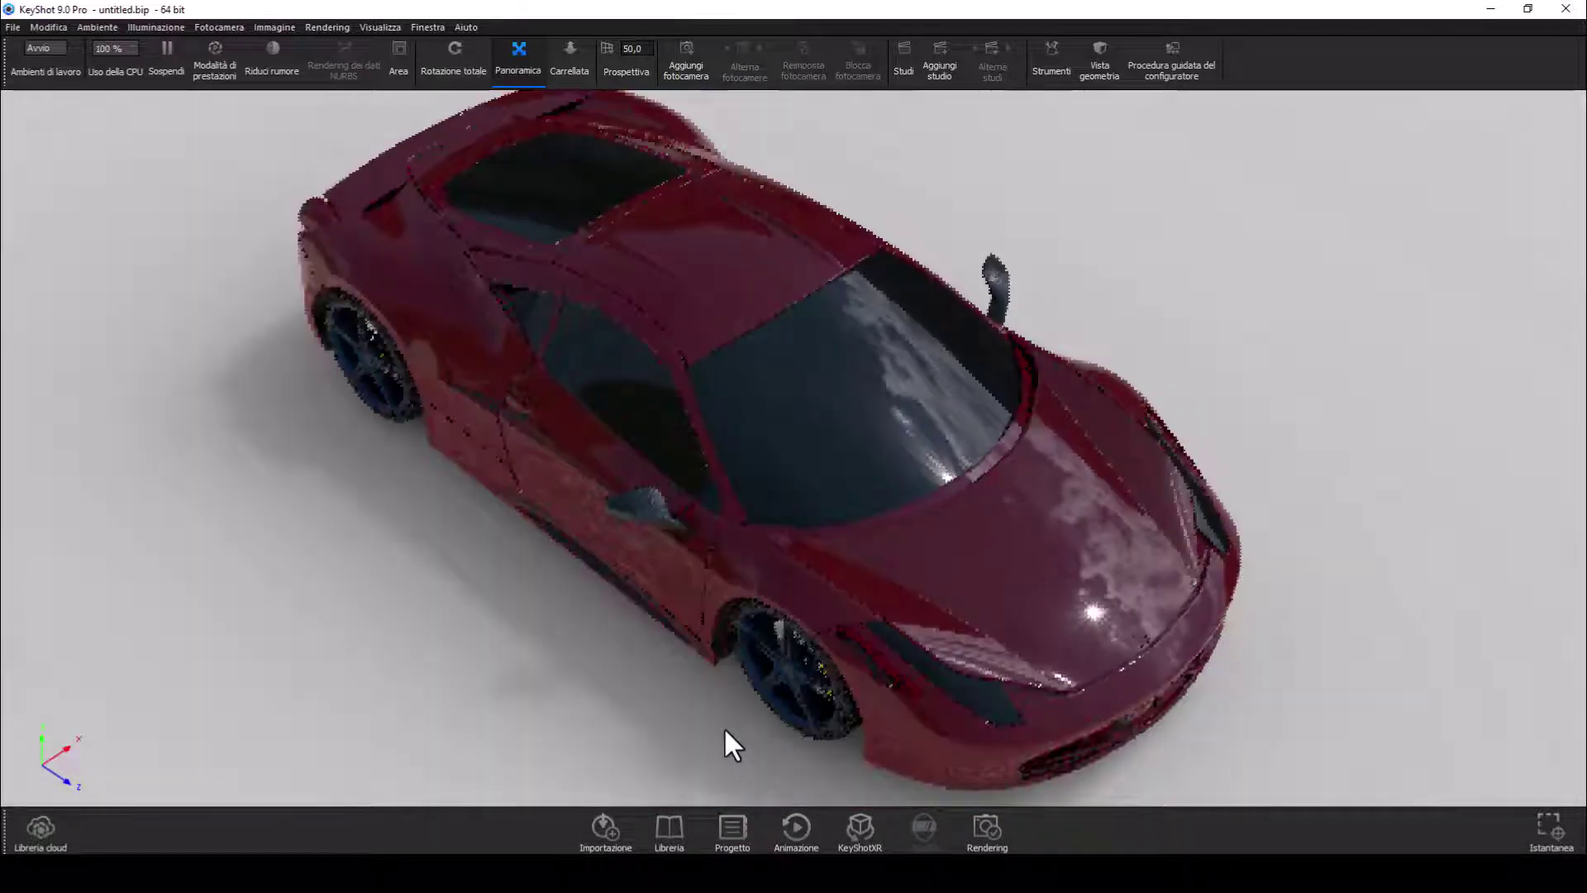
scroll(724, 729, down, 1)
click(674, 846)
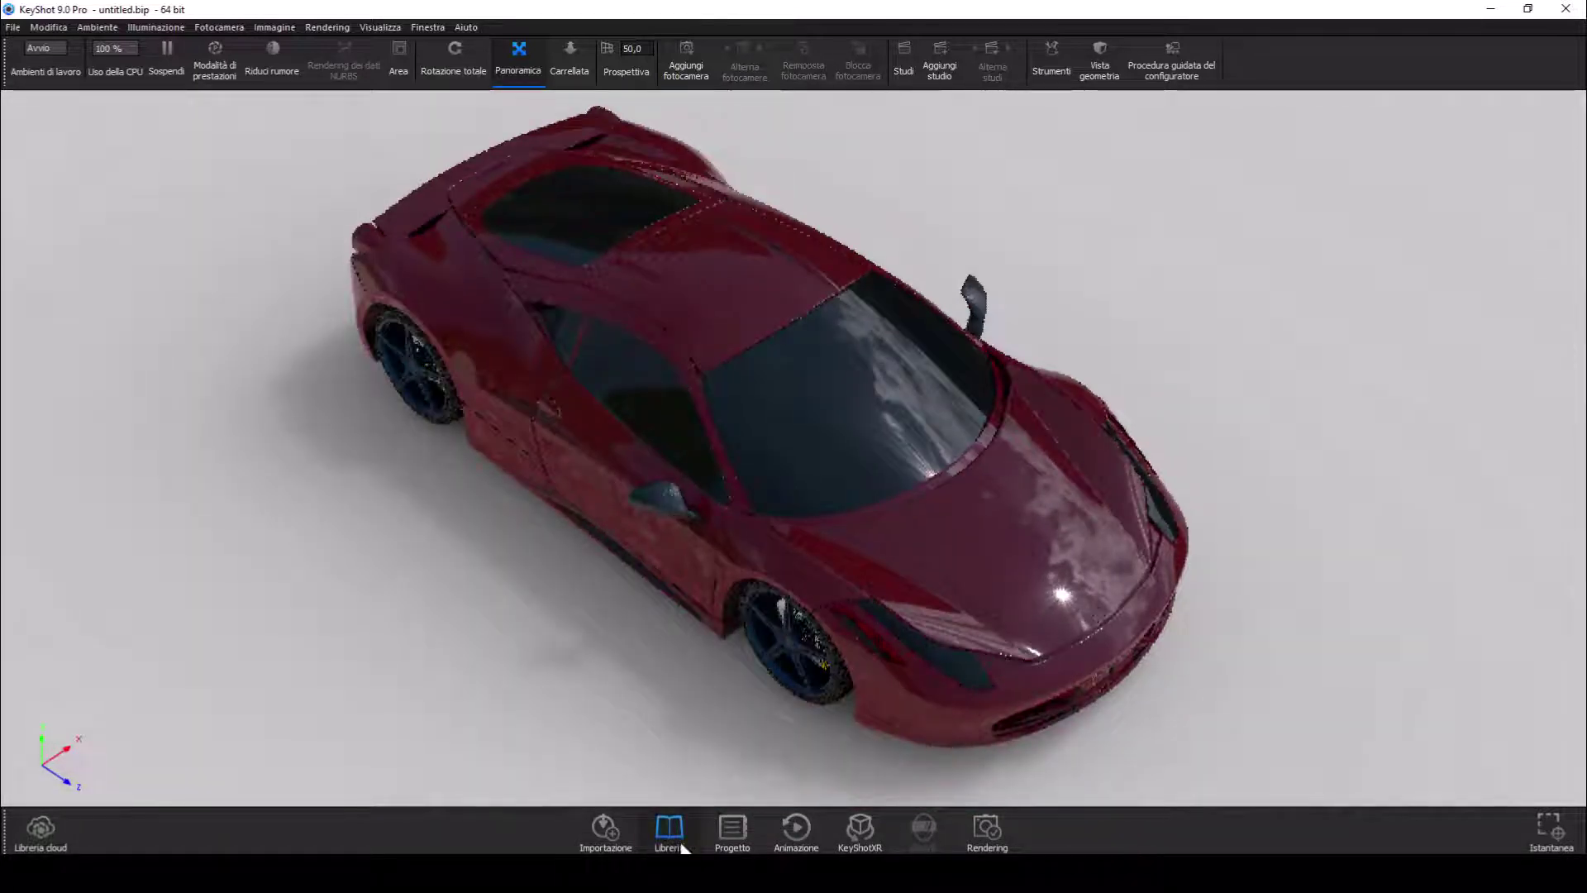
click(733, 846)
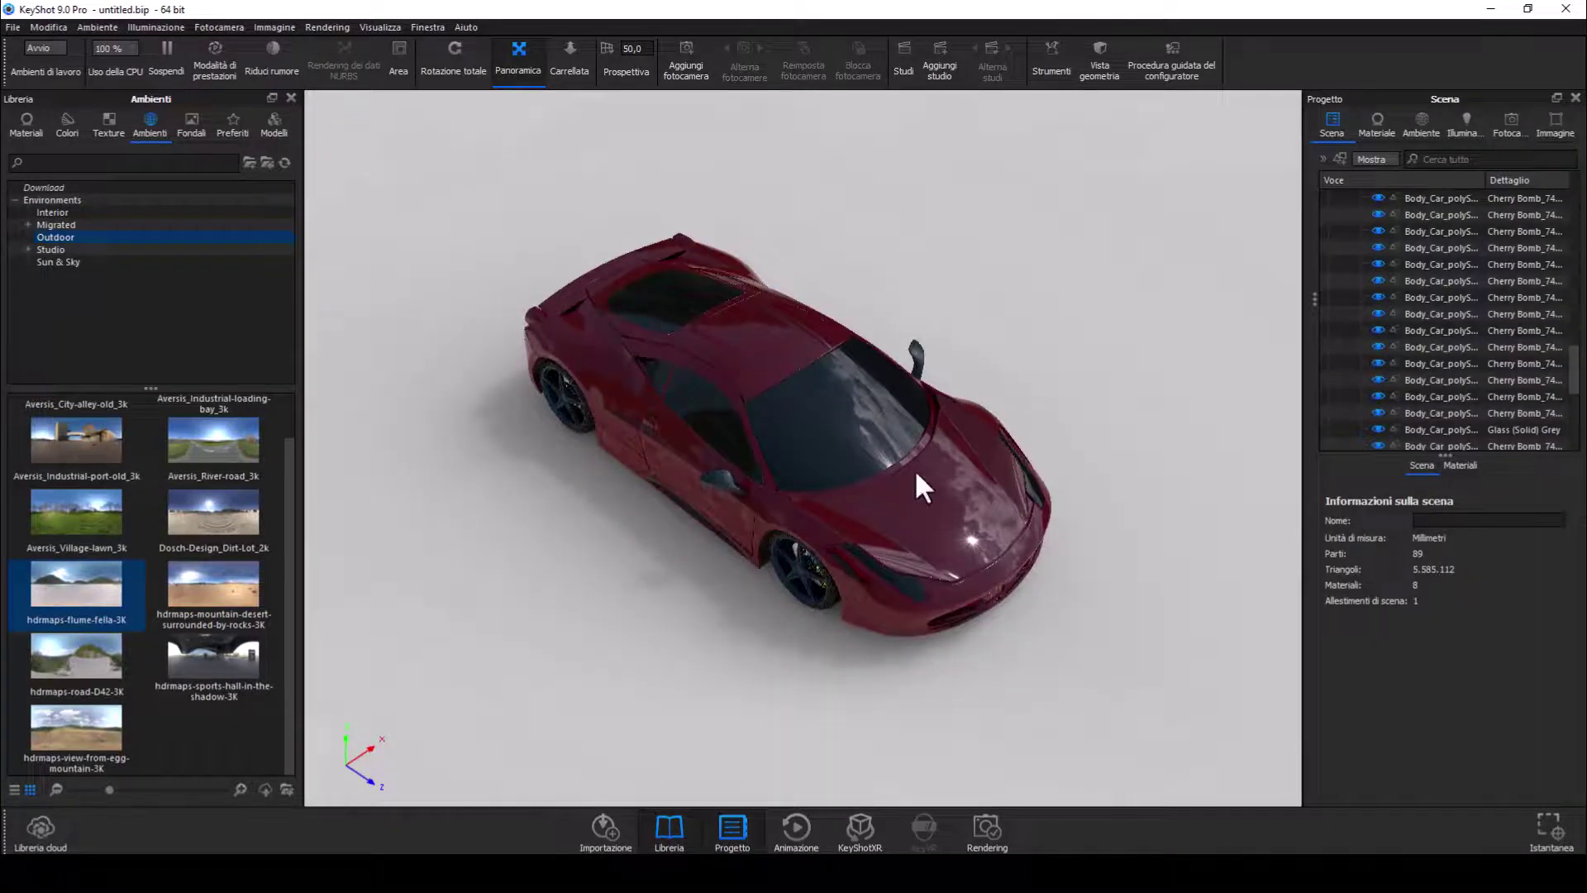
click(795, 342)
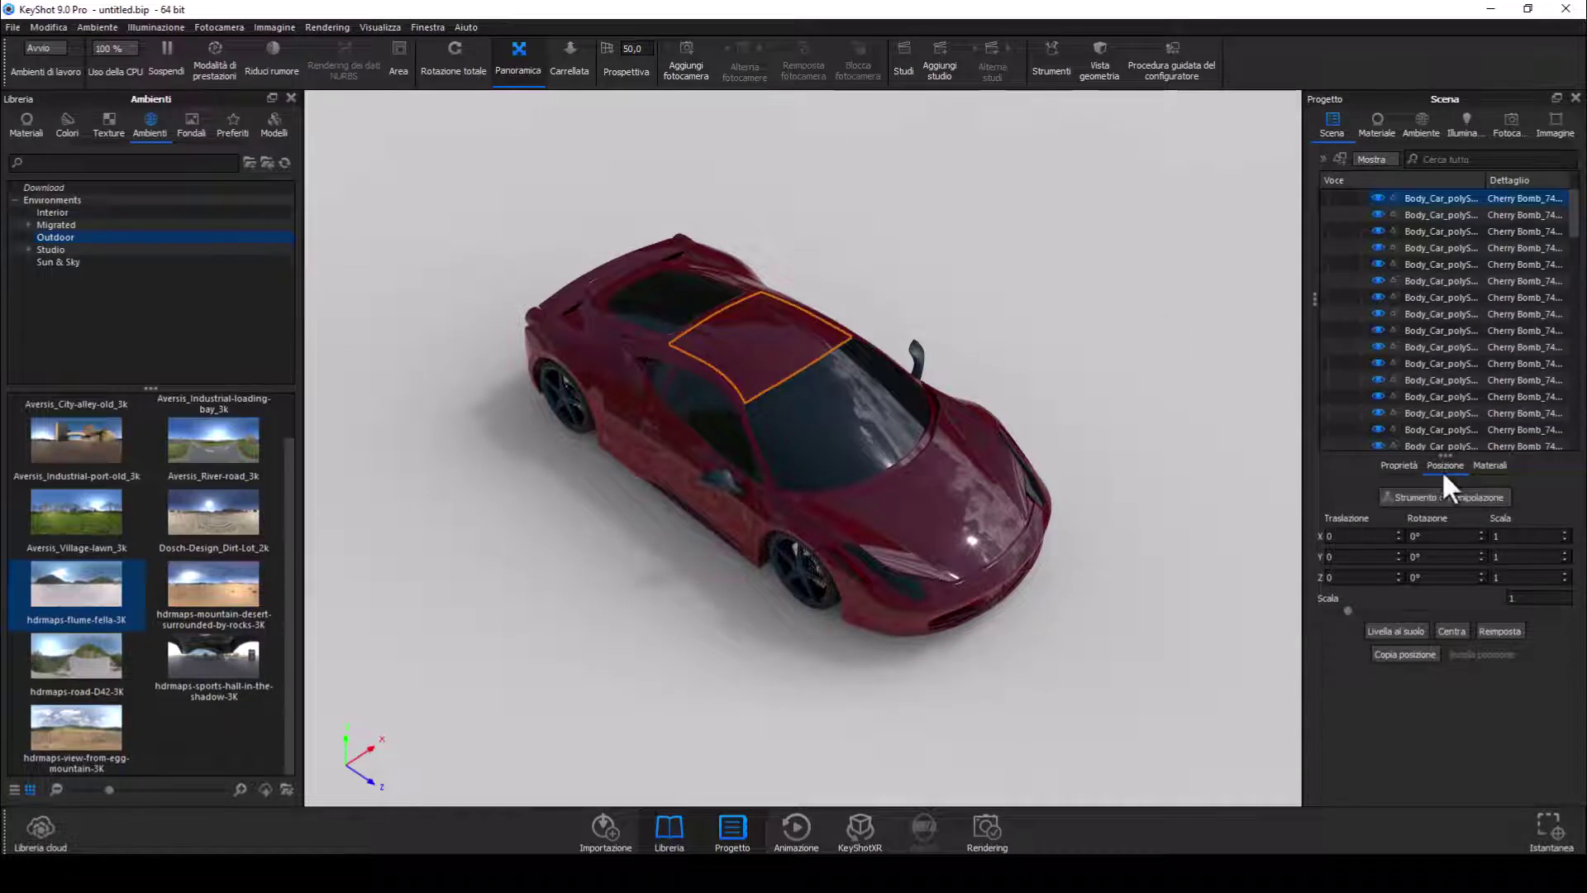
click(1429, 499)
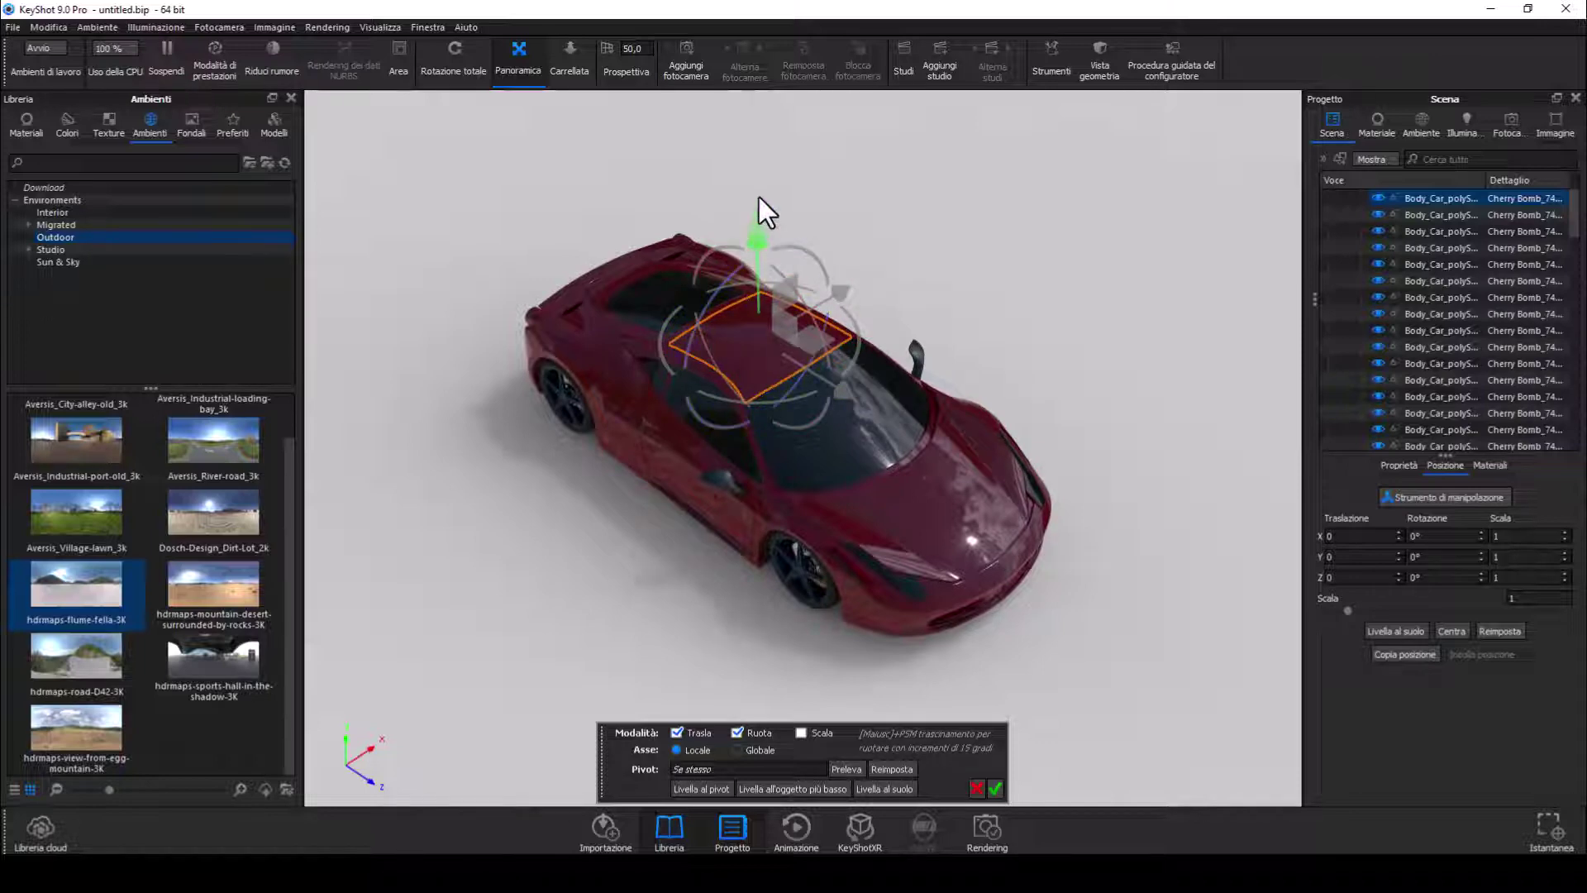
drag(759, 196, 751, 121)
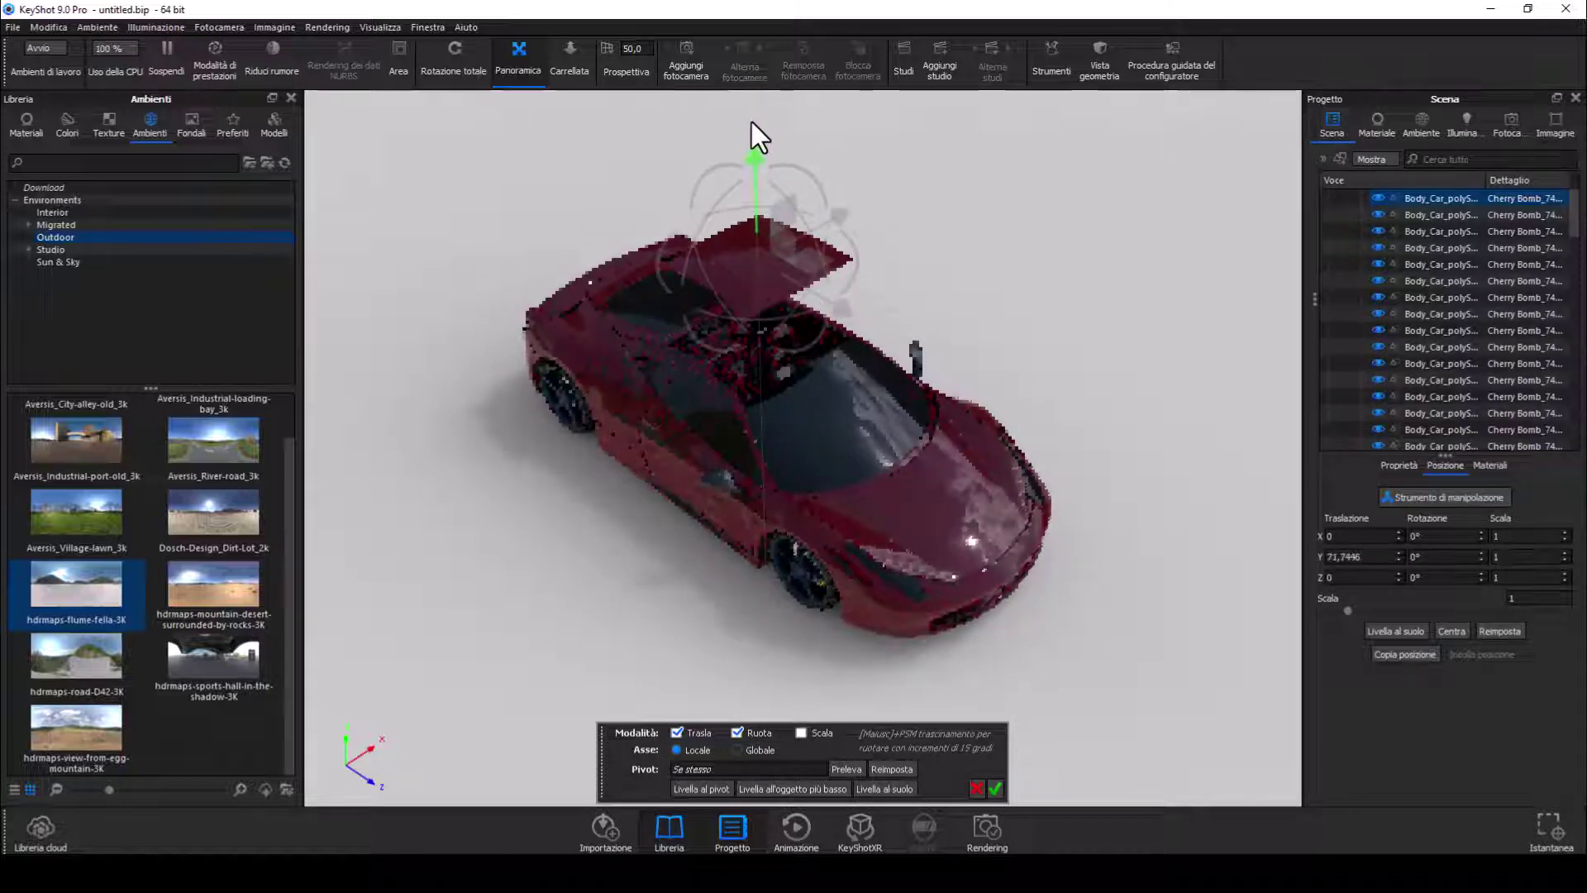
click(977, 789)
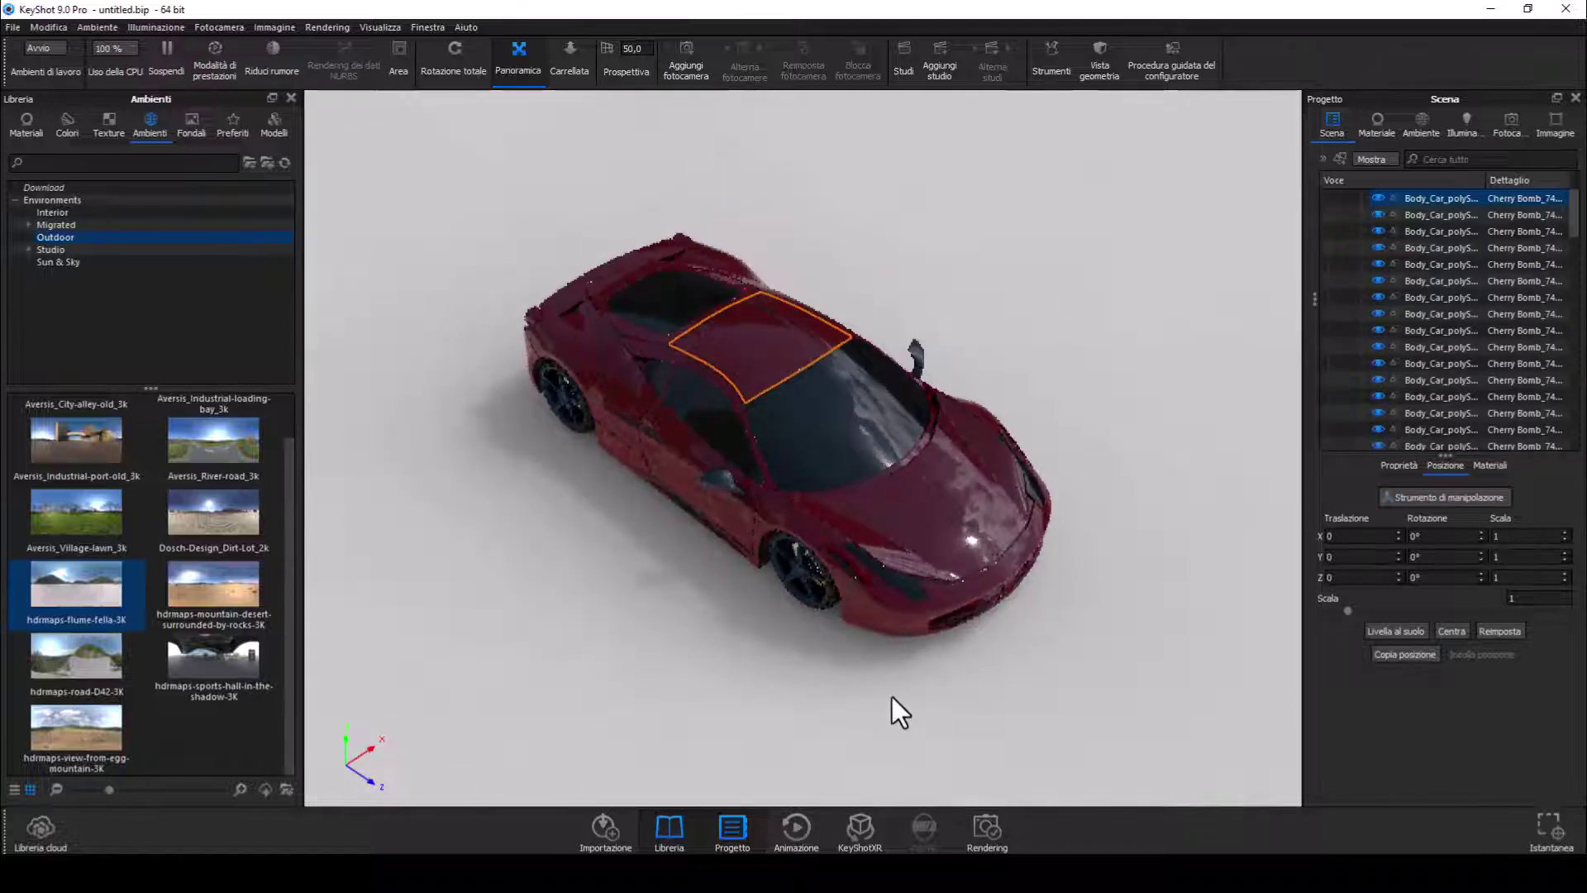
In the Fotocamera settings, try Ortogonale projection, then return to Prospettiva
click(1510, 123)
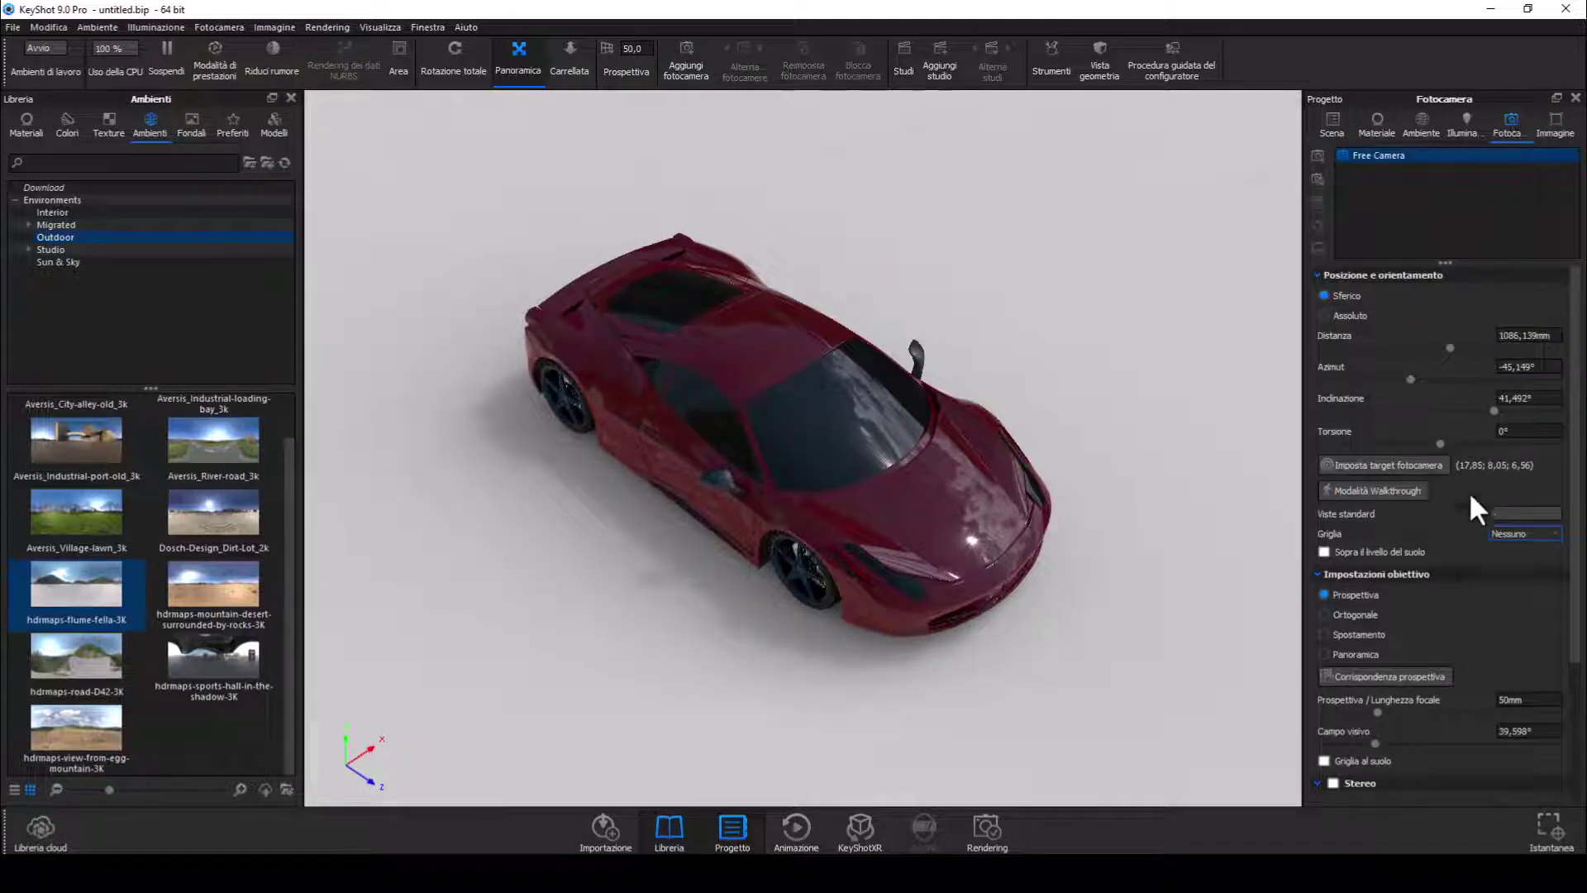
click(1551, 514)
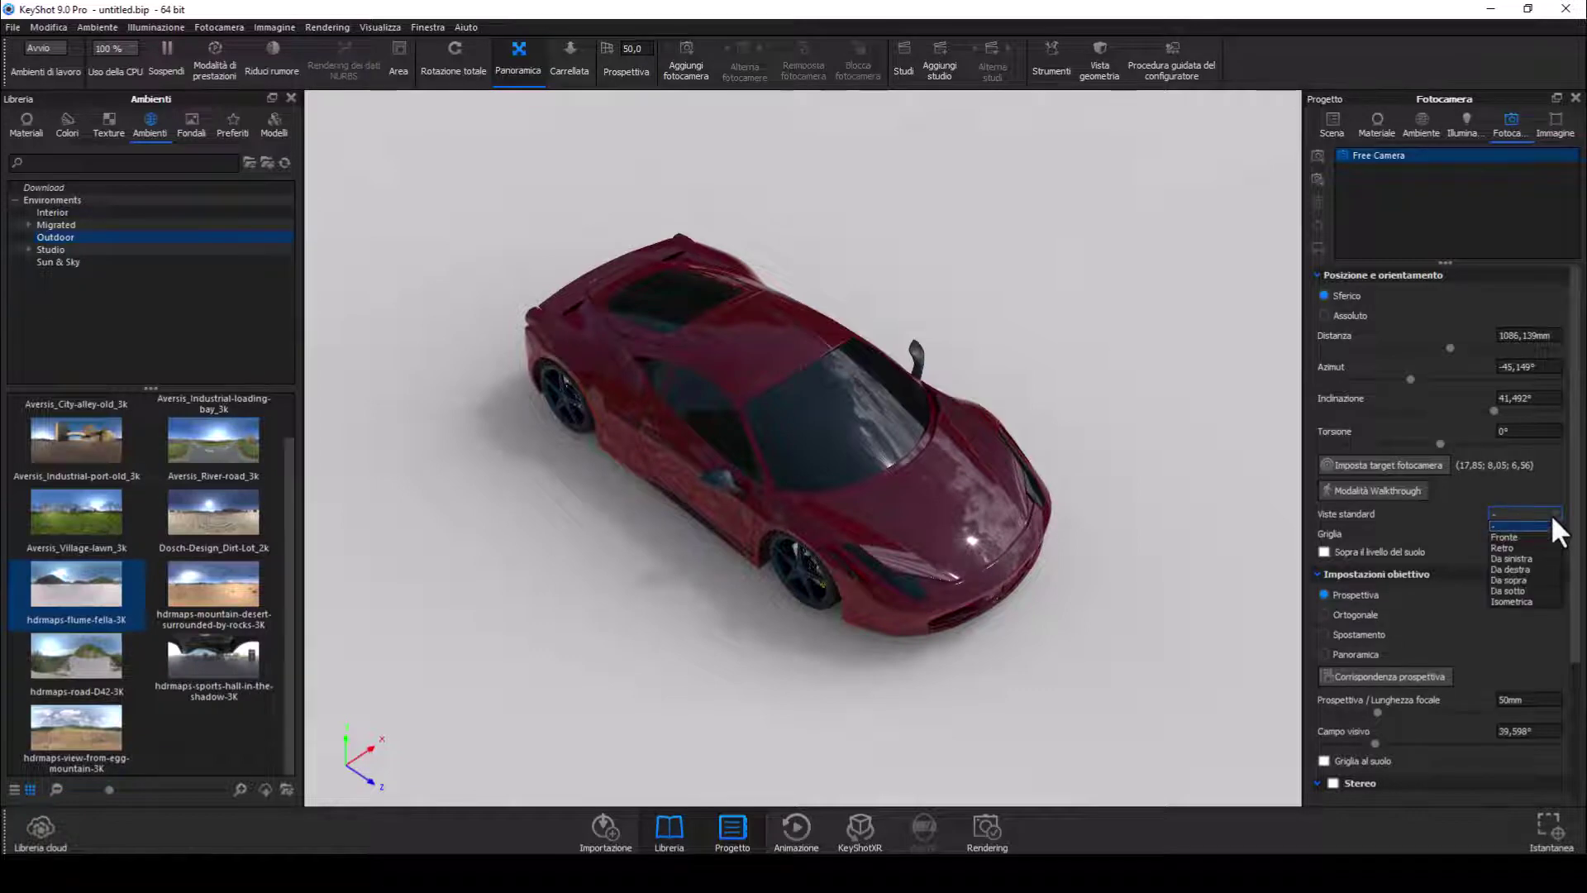
click(1551, 513)
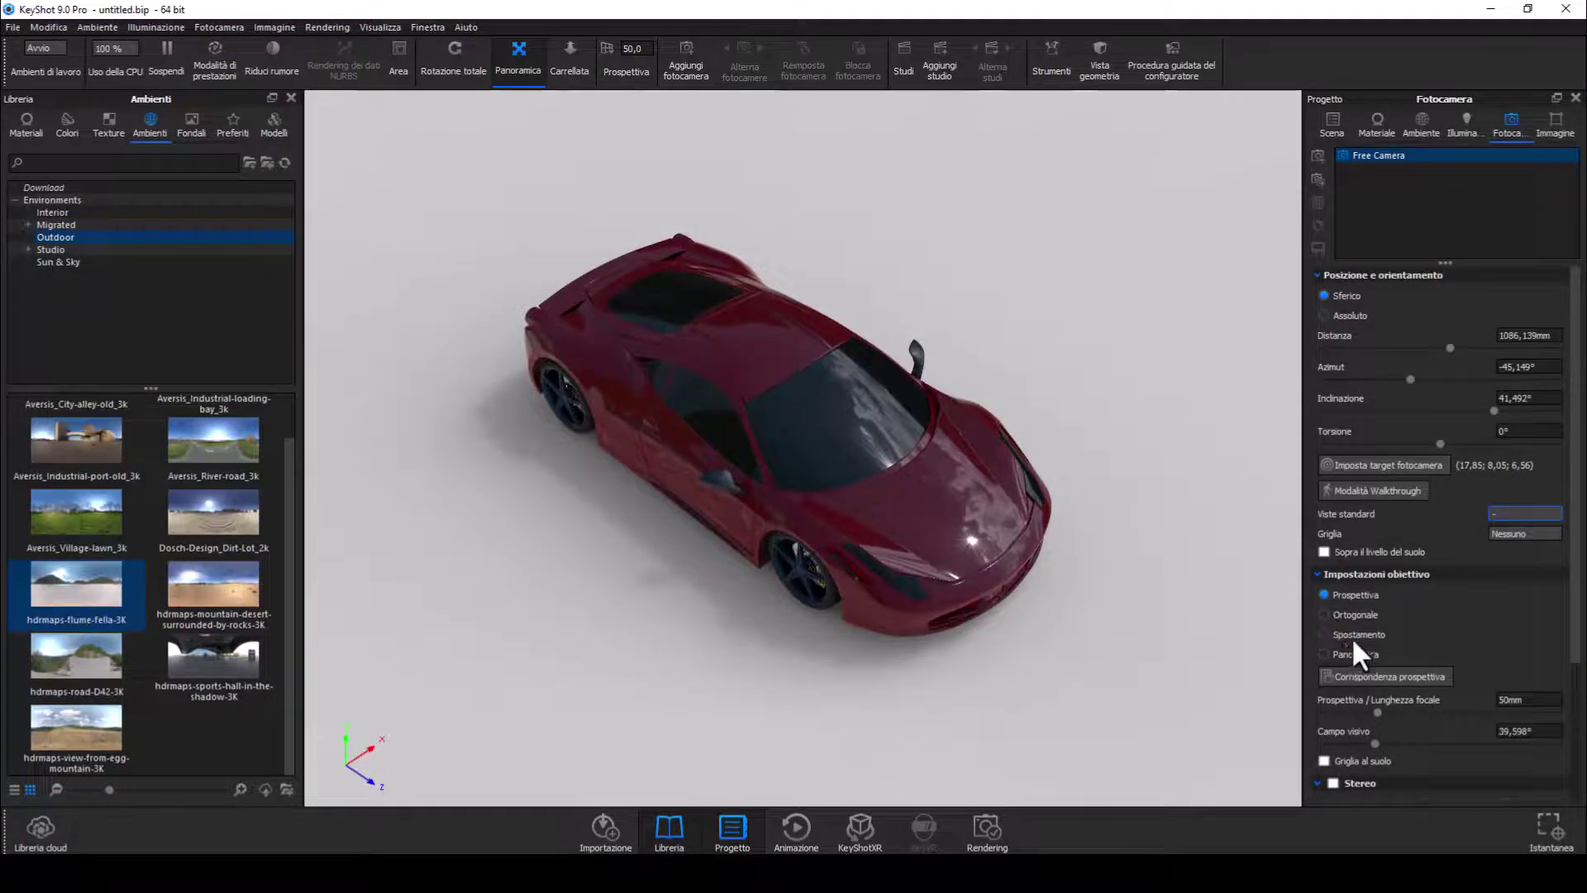
click(1325, 615)
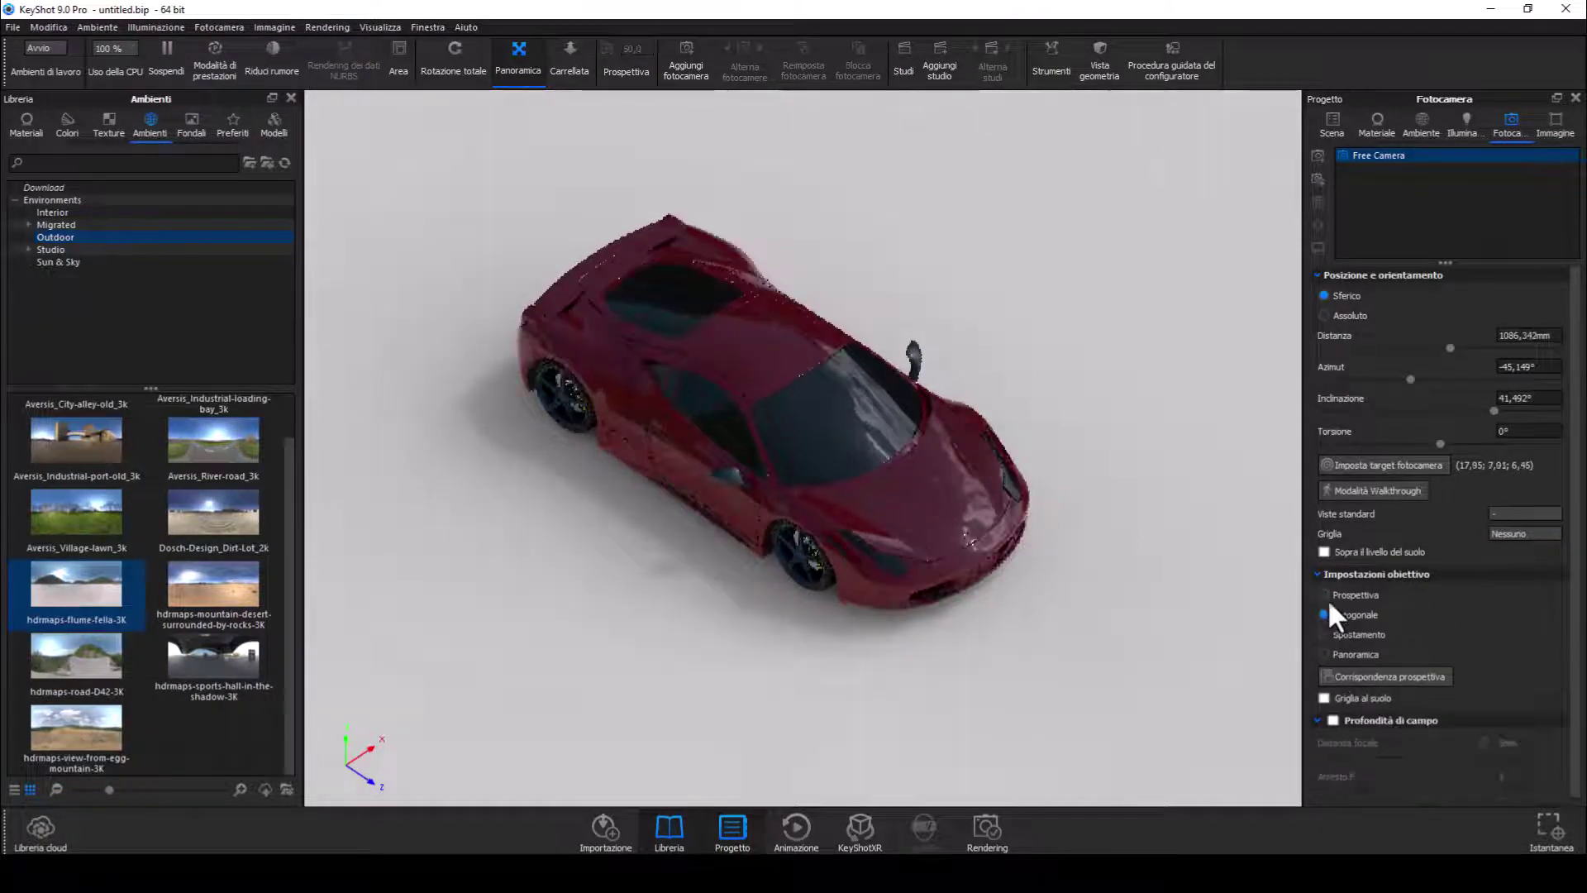
click(1323, 594)
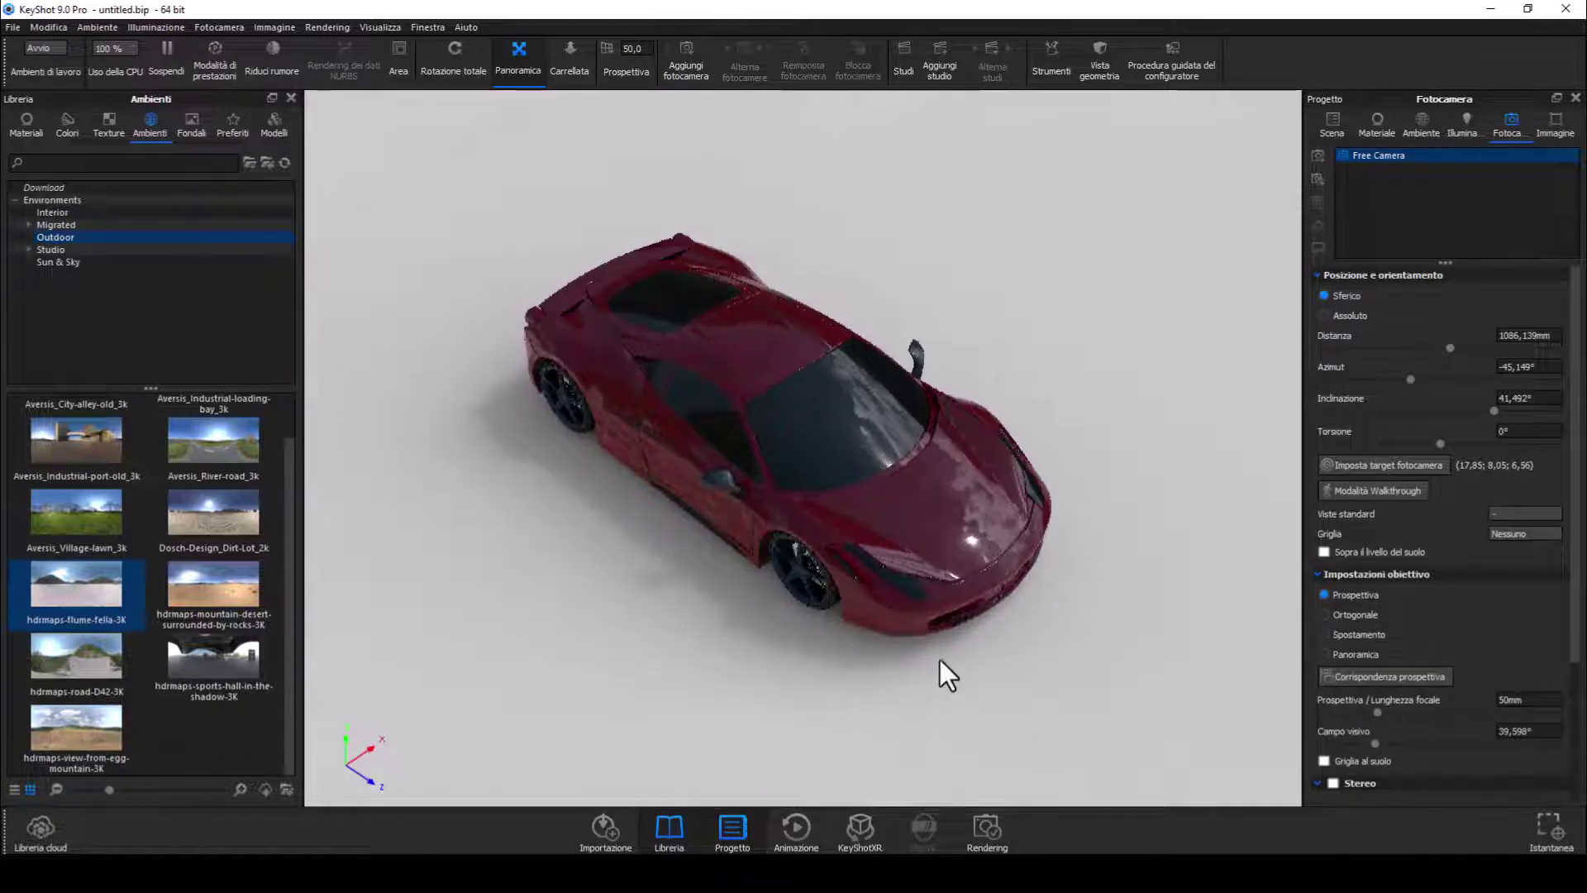
Pan and zoom the camera in so the Ferrari fills more of the view
drag(940, 660, 942, 648)
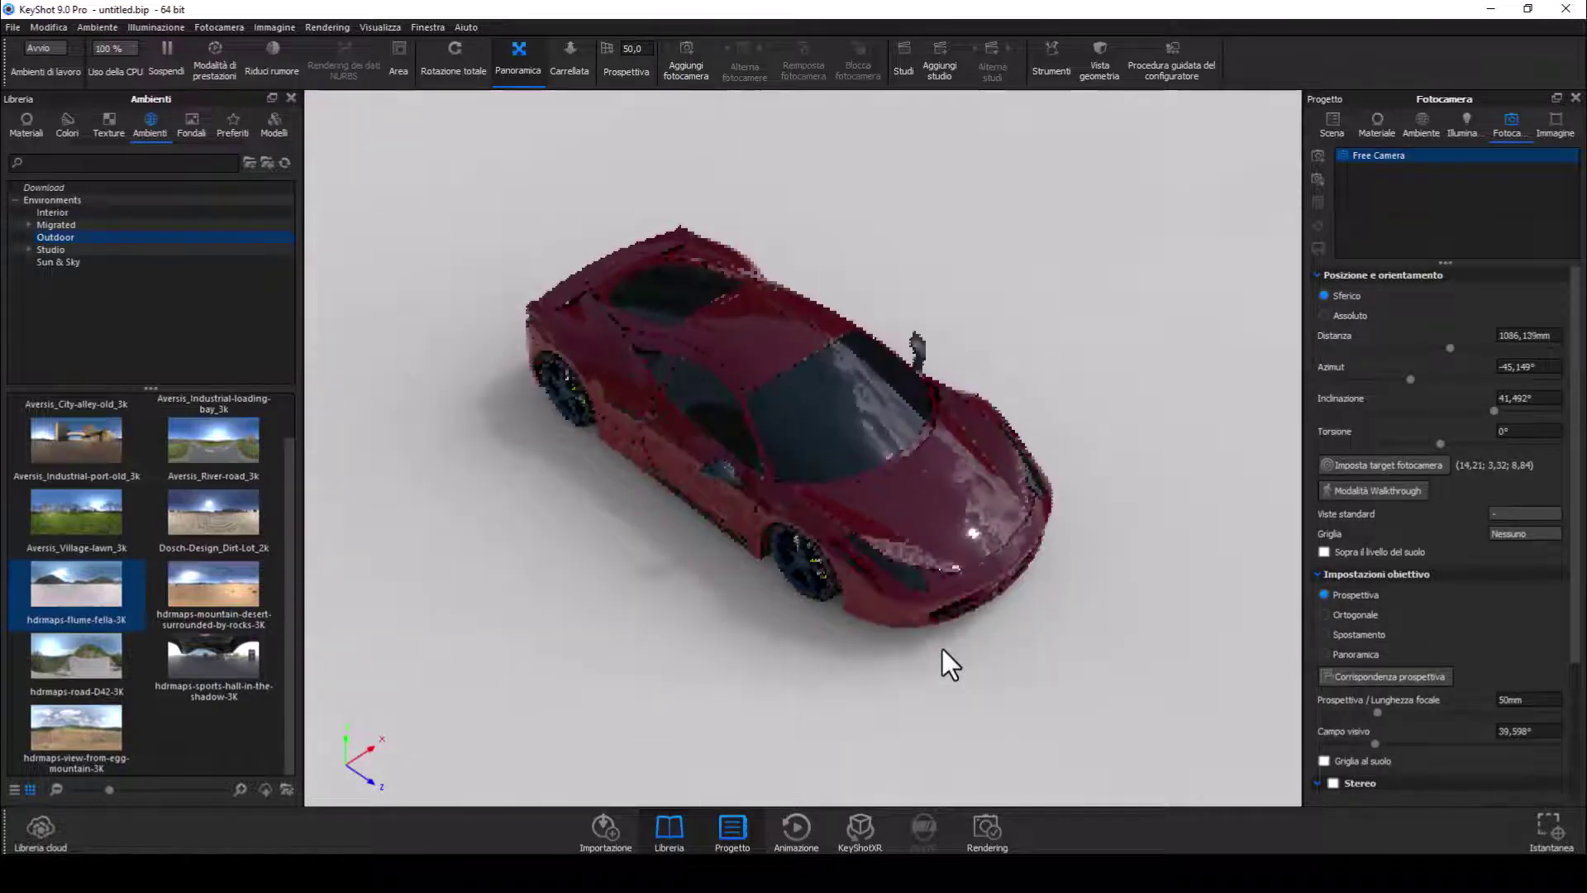
scroll(942, 648, up, 2)
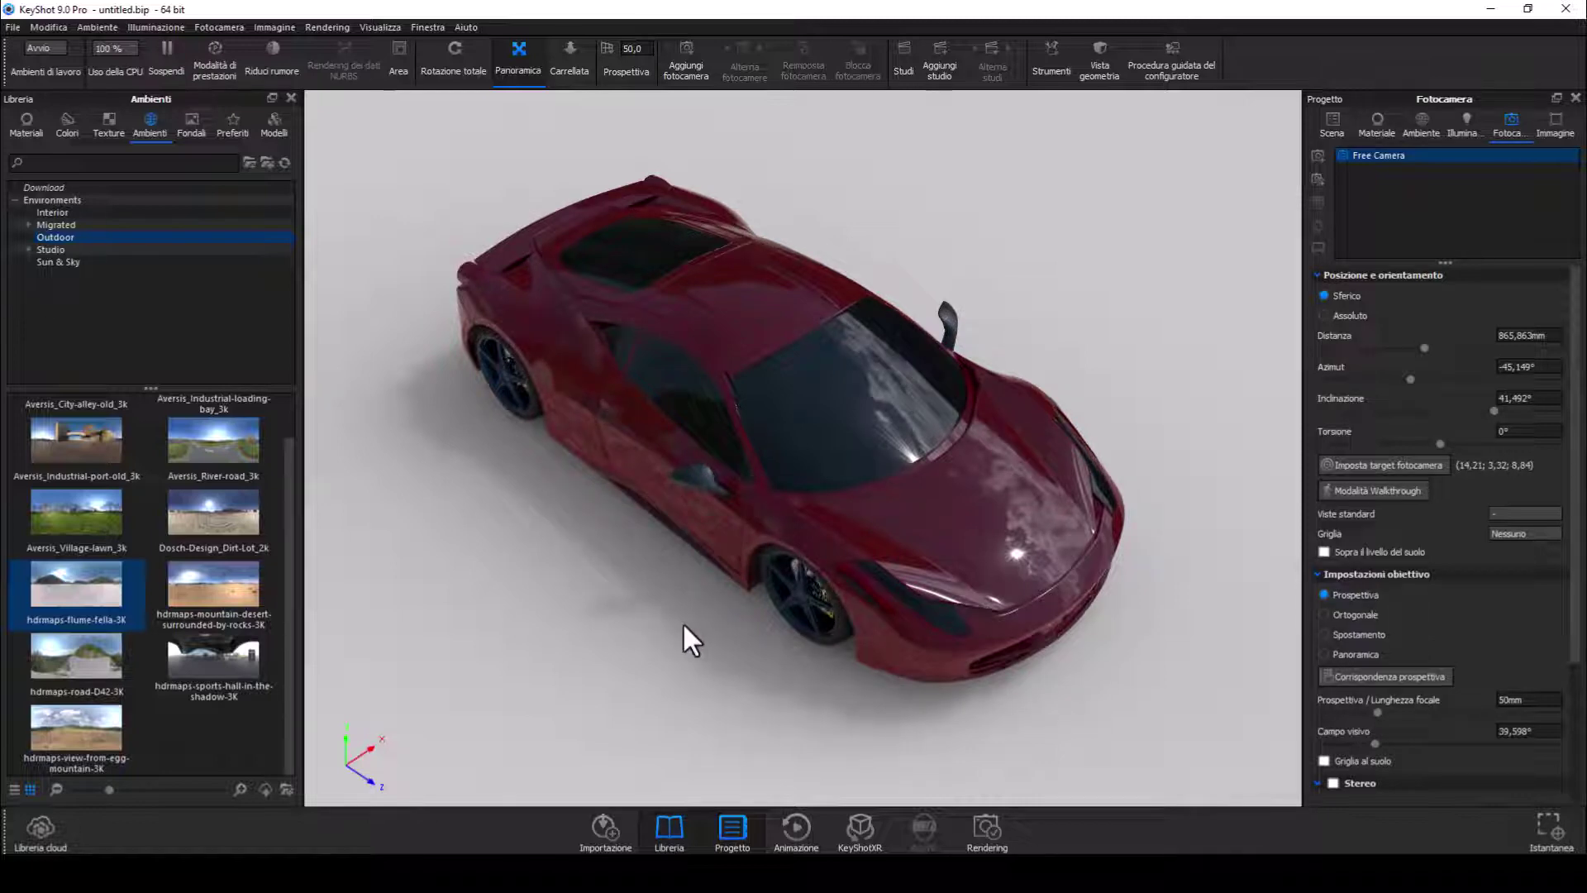
drag(659, 609, 671, 648)
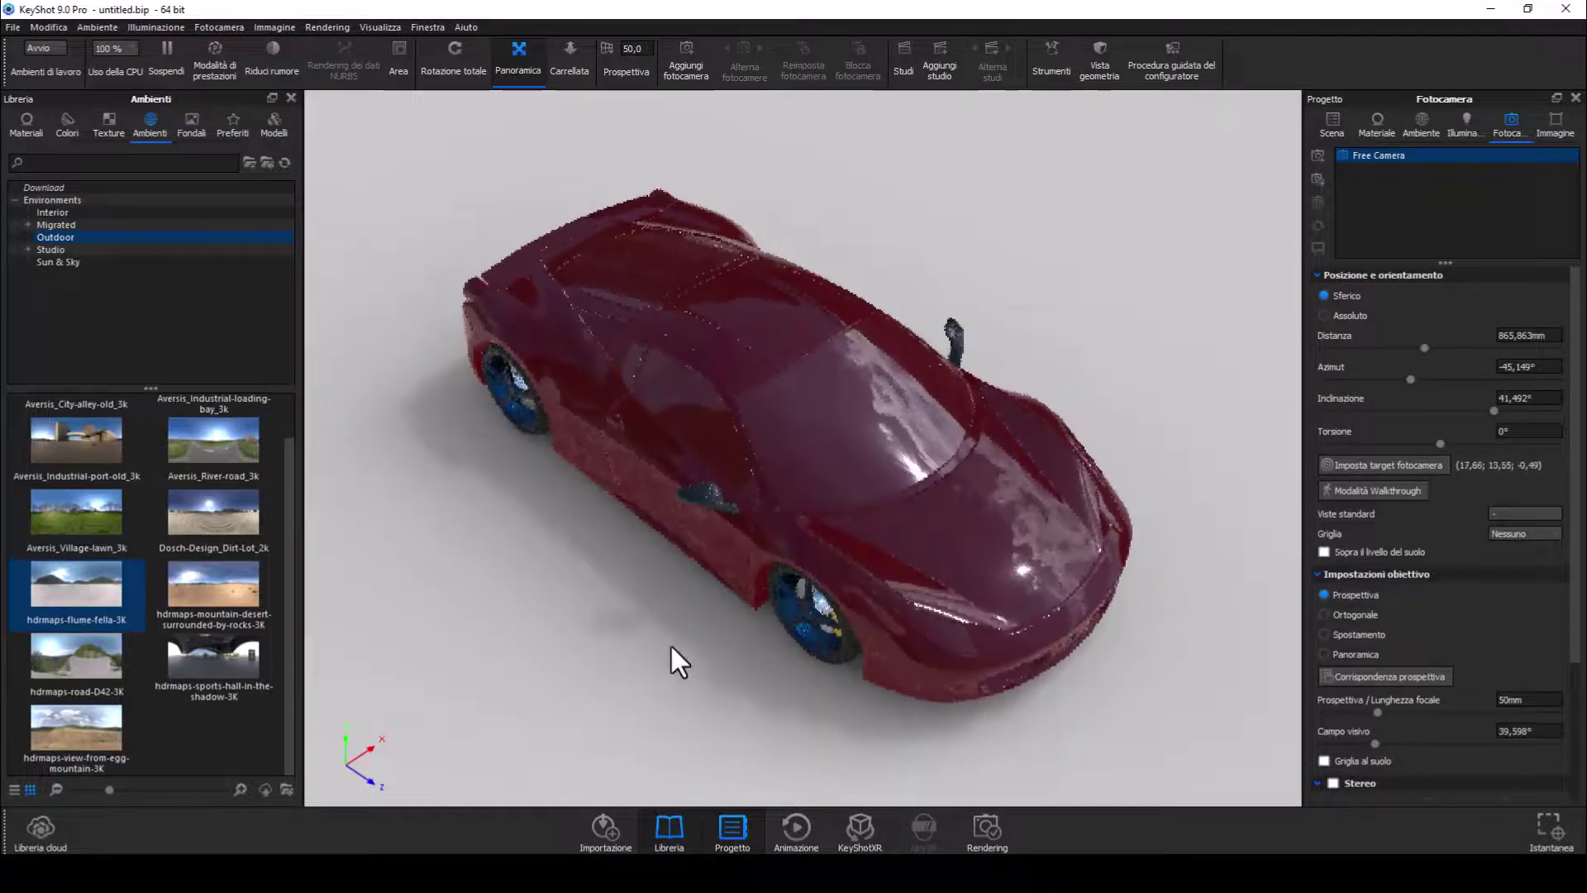